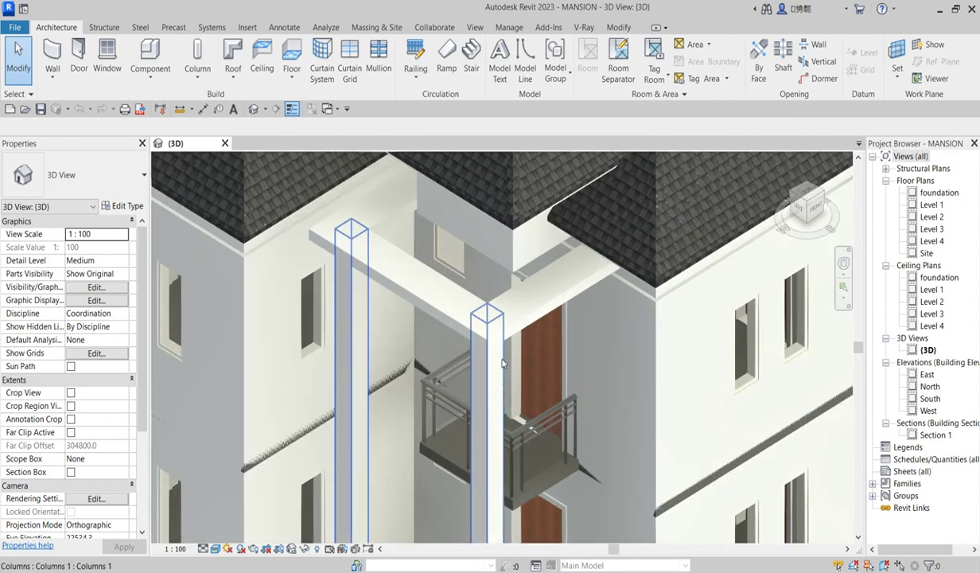
# Step: Examine the entrance columns, overhead beams and balconies of the mansion in the 3D view
pyautogui.scroll(-2, 662, 308)
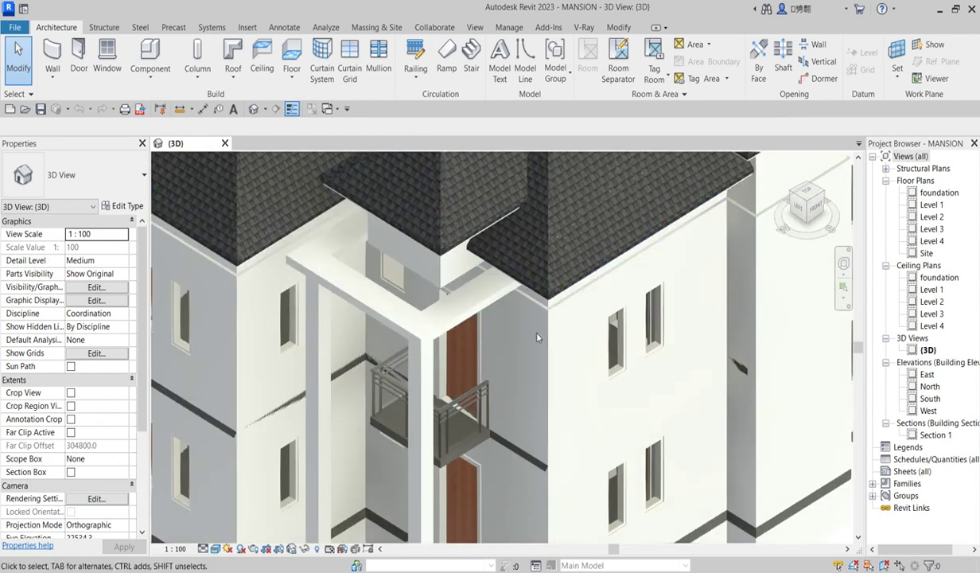
pyautogui.scroll(-4, 705, 369)
pyautogui.scroll(5, 247, 279)
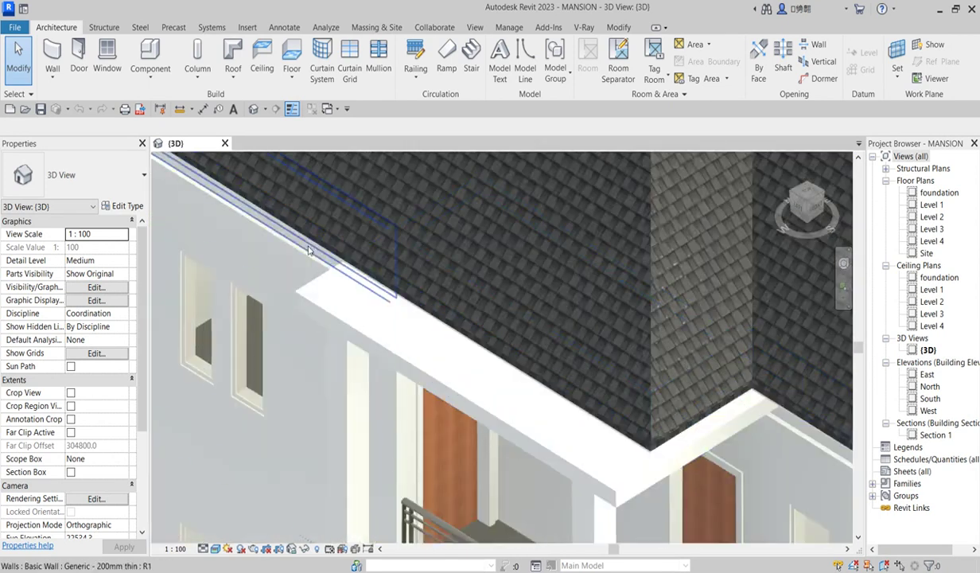
pyautogui.scroll(-5, 312, 260)
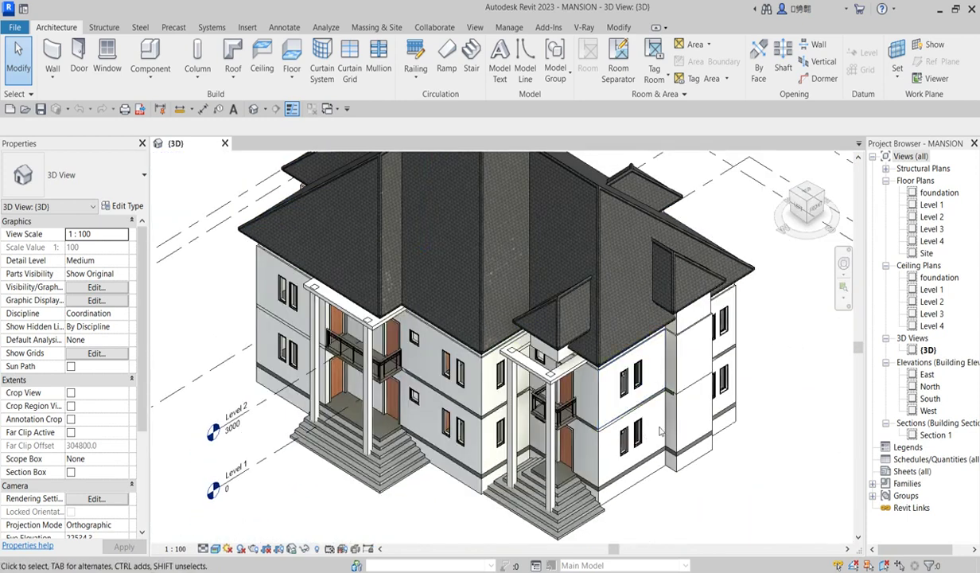
pyautogui.scroll(4, 584, 358)
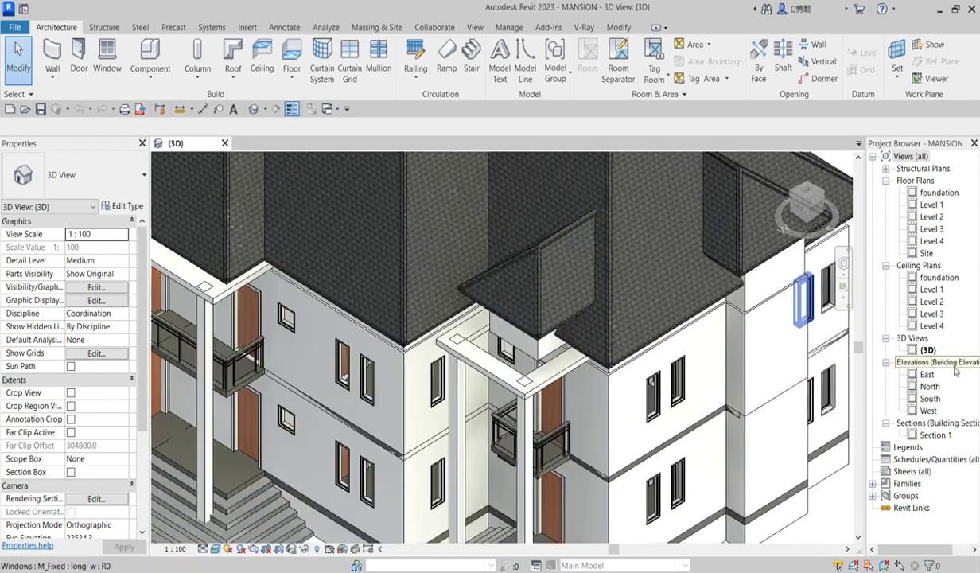
# Step: Open the South elevation and examine the beams and columns below the roof eaves at the two entrance porches
pyautogui.doubleClick(930, 399)
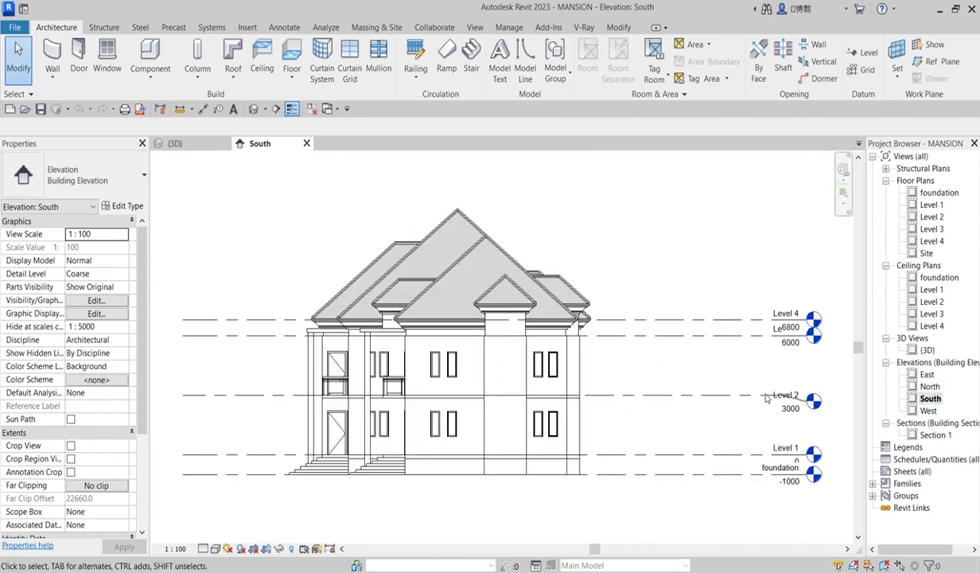
pyautogui.scroll(6, 383, 334)
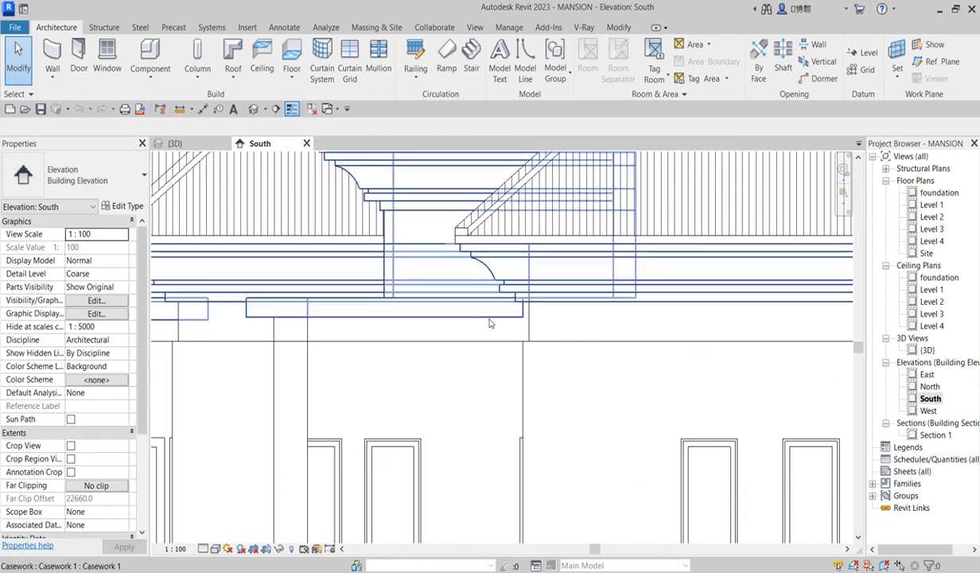
pyautogui.scroll(-3, 410, 313)
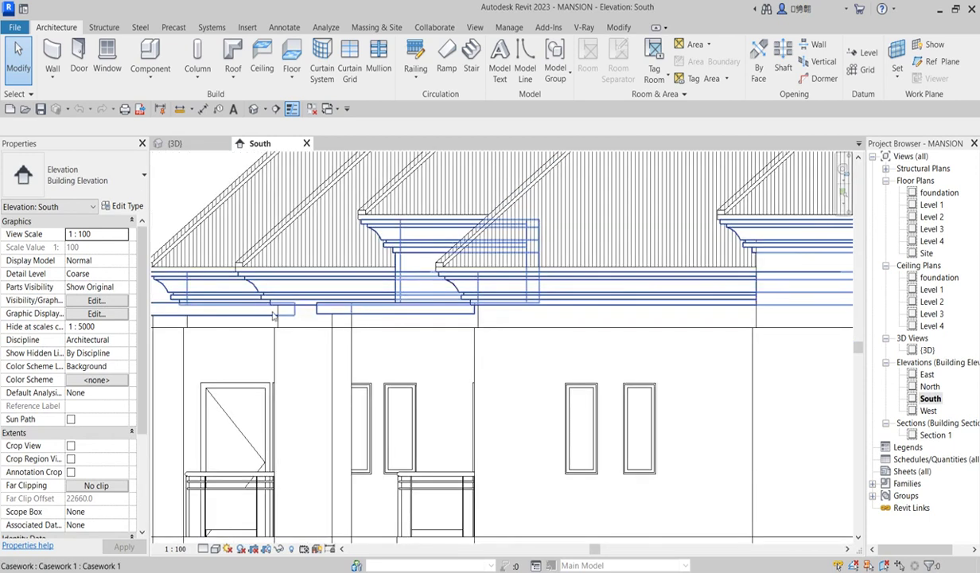
pyautogui.scroll(2, 353, 311)
pyautogui.scroll(-3, 353, 310)
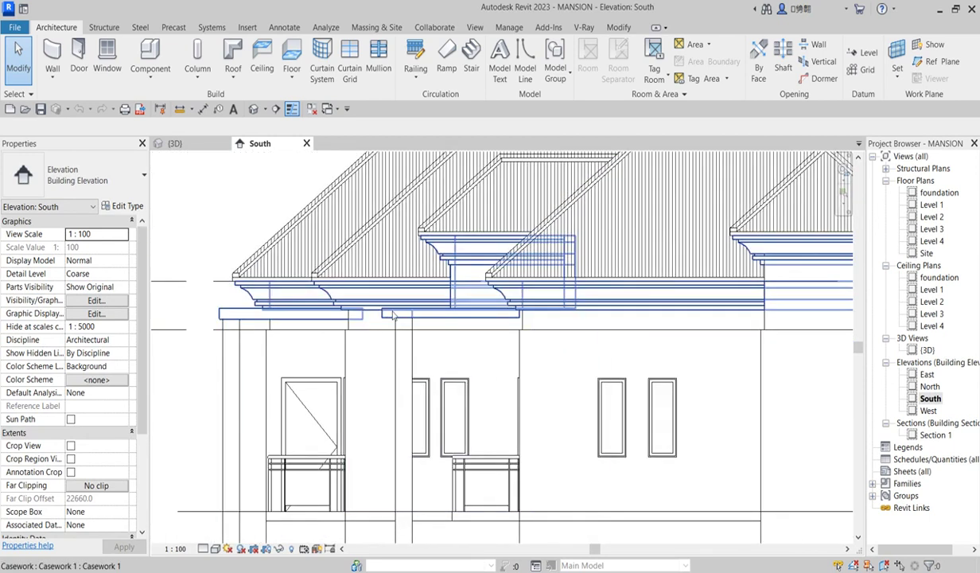
pyautogui.scroll(2, 408, 323)
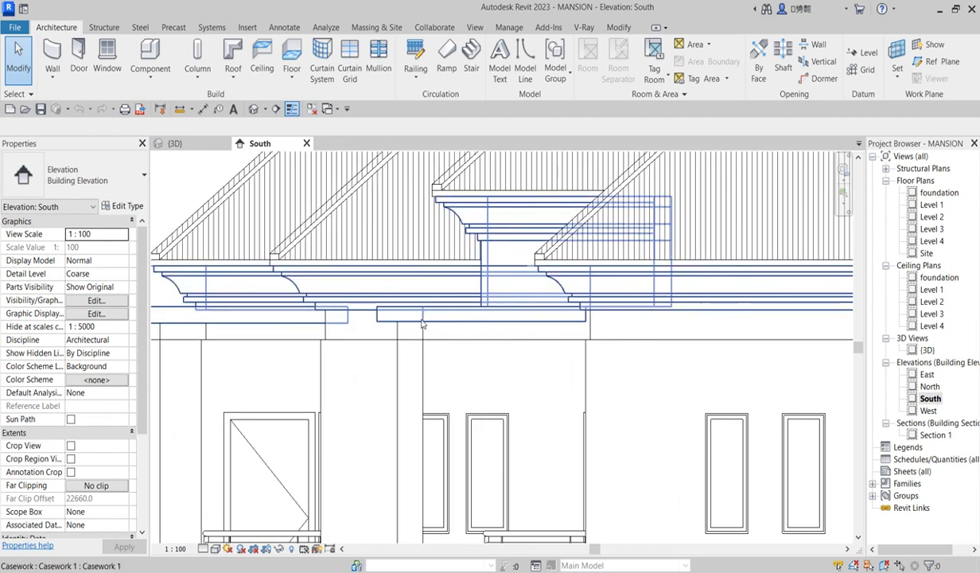
pyautogui.scroll(-2, 417, 323)
pyautogui.scroll(1, 361, 280)
pyautogui.scroll(-2, 812, 282)
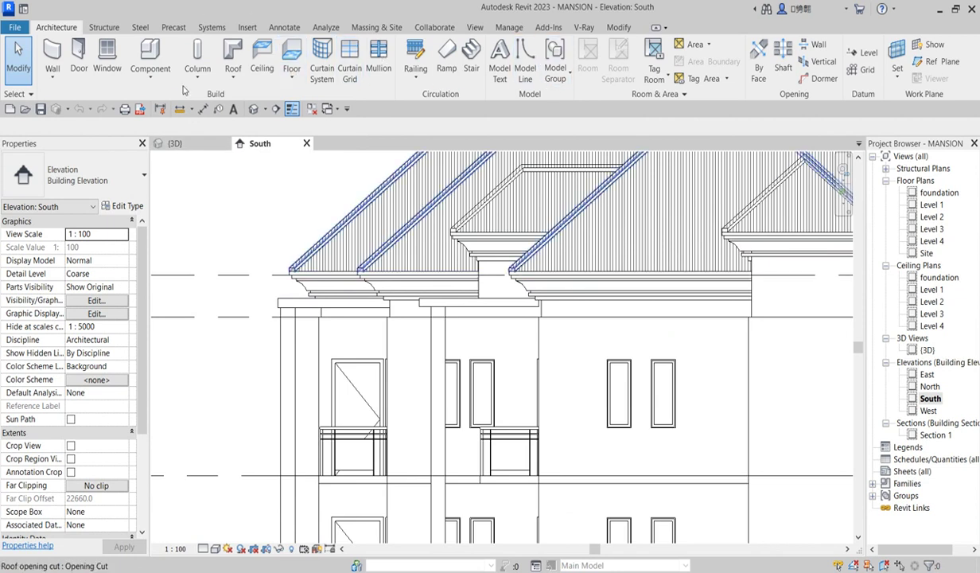
# Step: On the Level 2 floor plan, start an in-place model in the Ceilings category with the name Ceilings 1
pyautogui.doubleClick(932, 217)
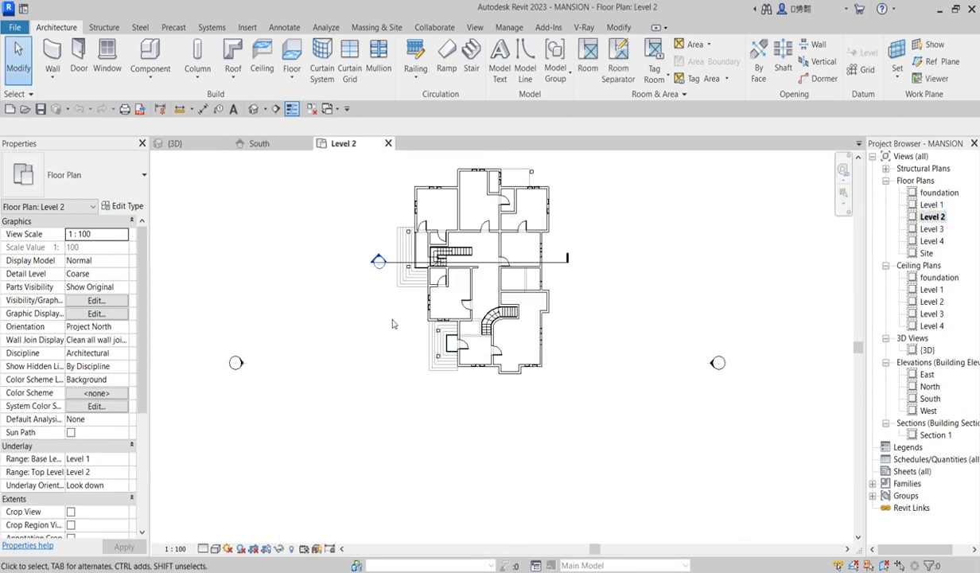
pyautogui.scroll(3, 393, 322)
pyautogui.click(151, 75)
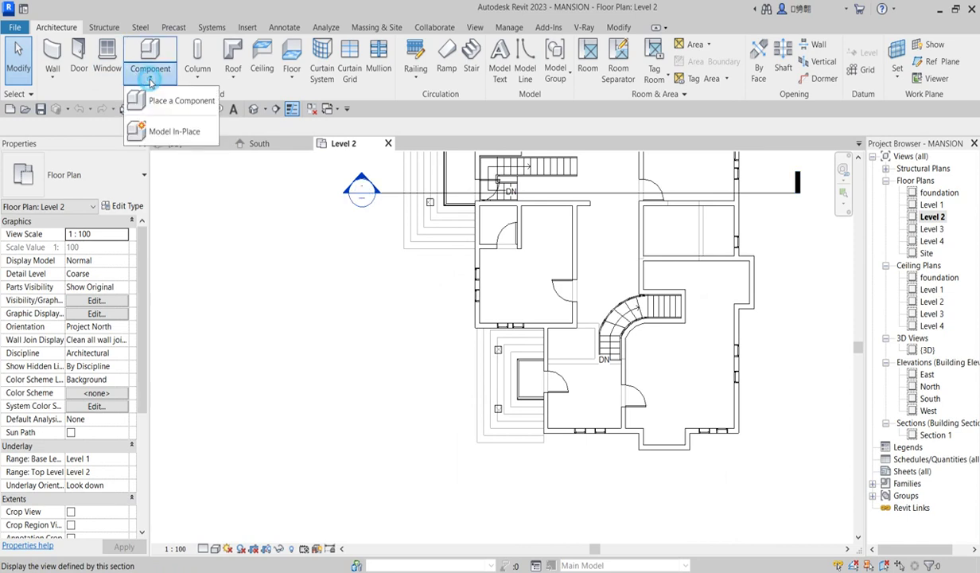
pyautogui.click(167, 132)
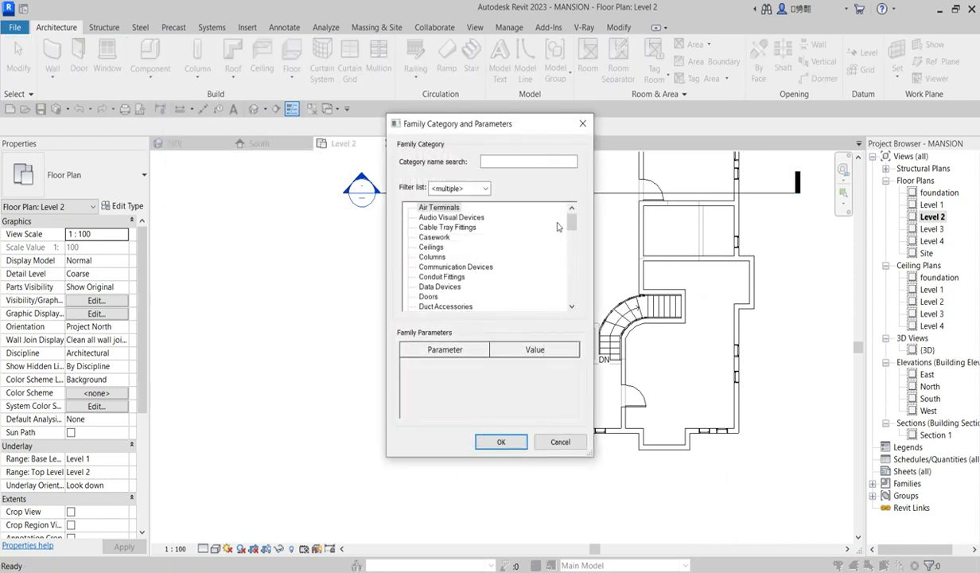
pyautogui.moveTo(571, 226); pyautogui.dragTo(571, 296)
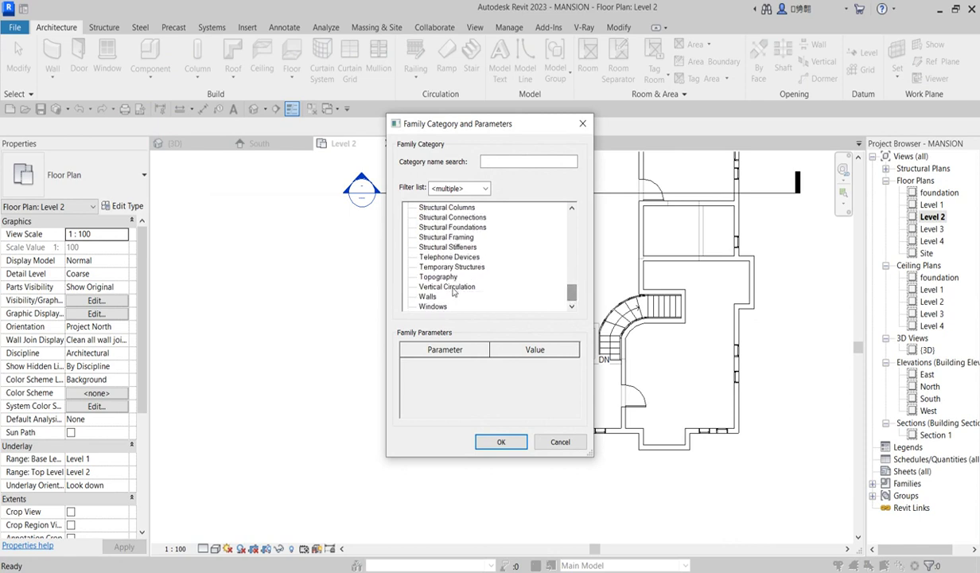
pyautogui.scroll(7, 446, 270)
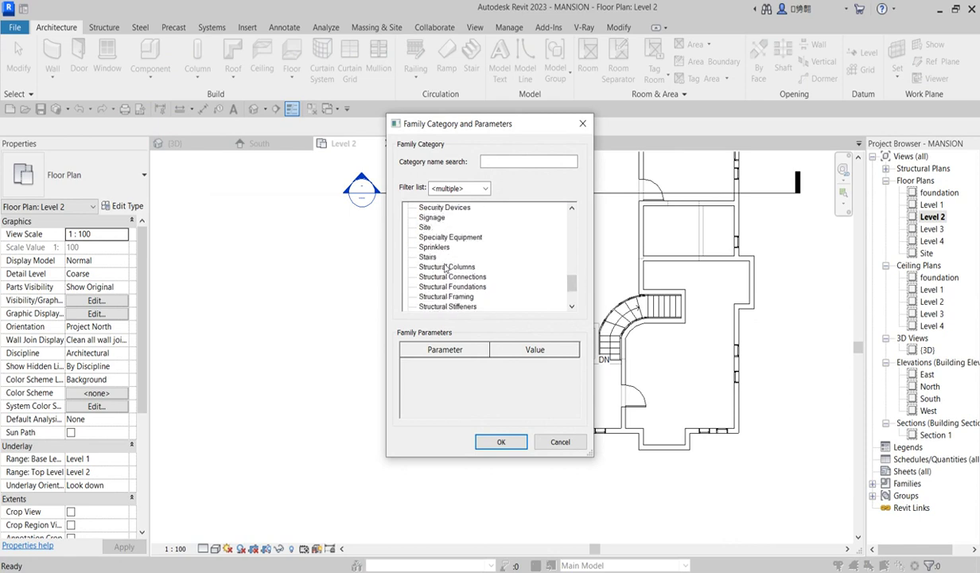
pyautogui.scroll(7, 444, 250)
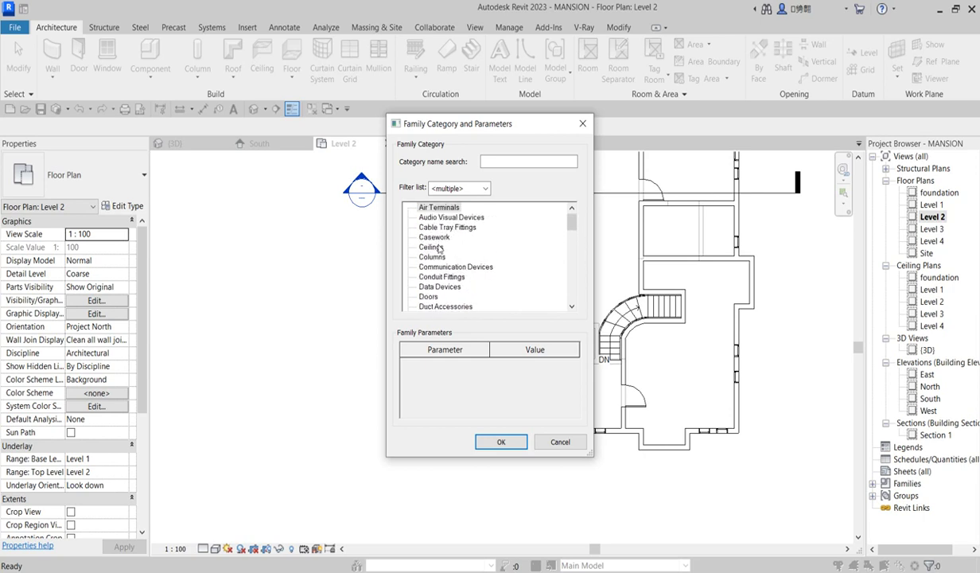
pyautogui.click(501, 442)
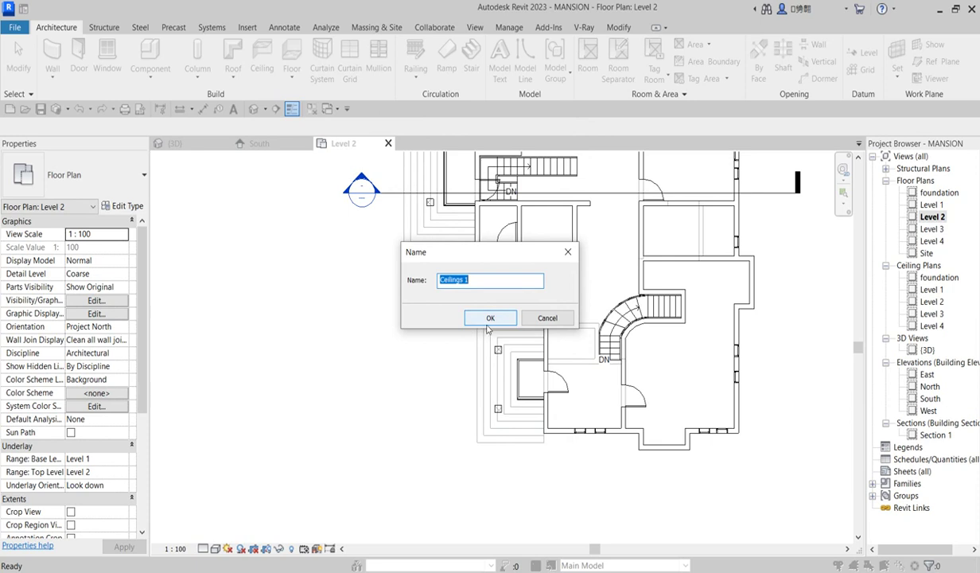
pyautogui.click(490, 318)
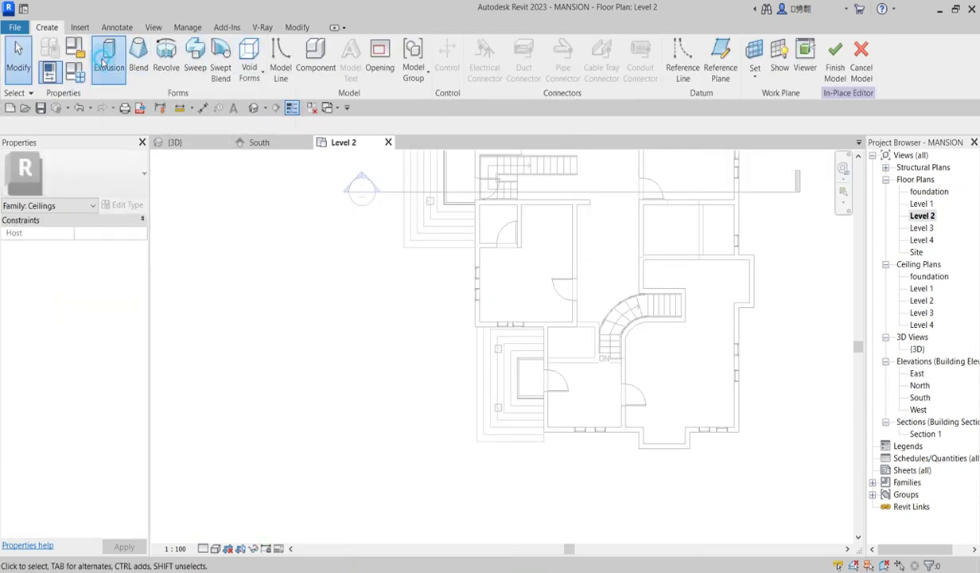
# Step: Sketch a rectangular extrusion profile about 1903 by 2497 mm between the porch columns and the building wall around the small balcony
pyautogui.scroll(5, 474, 350)
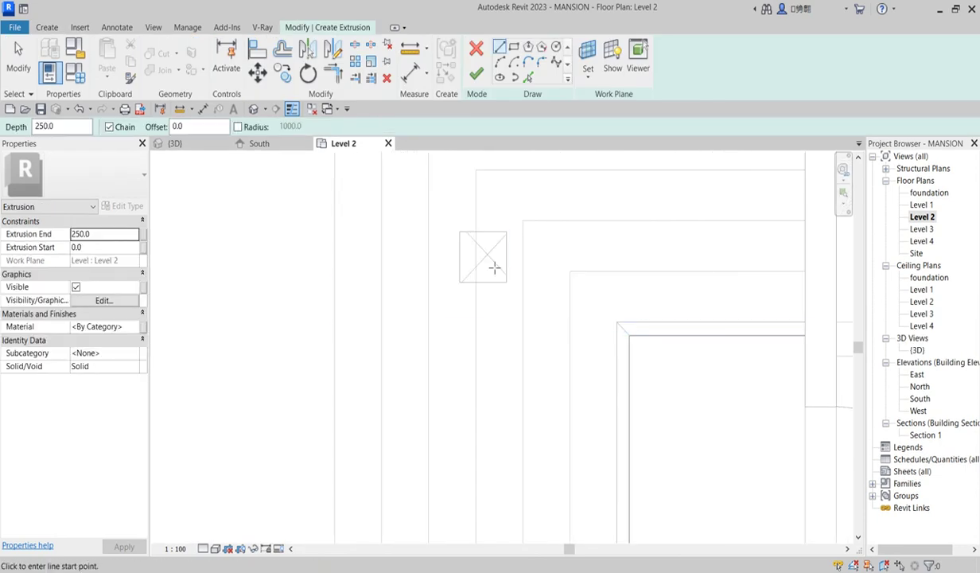
pyautogui.click(515, 49)
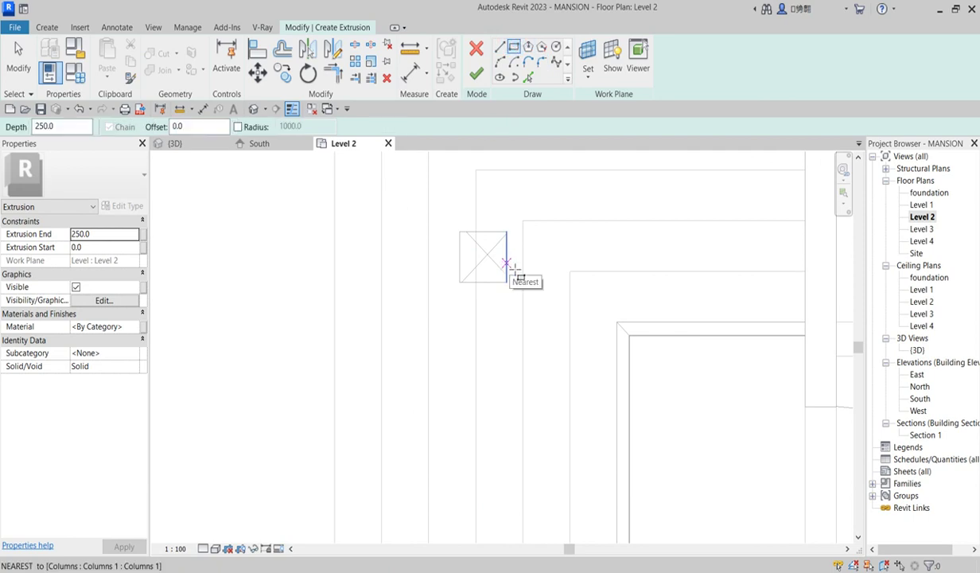
pyautogui.click(505, 263)
pyautogui.scroll(-5, 534, 326)
pyautogui.scroll(3, 548, 406)
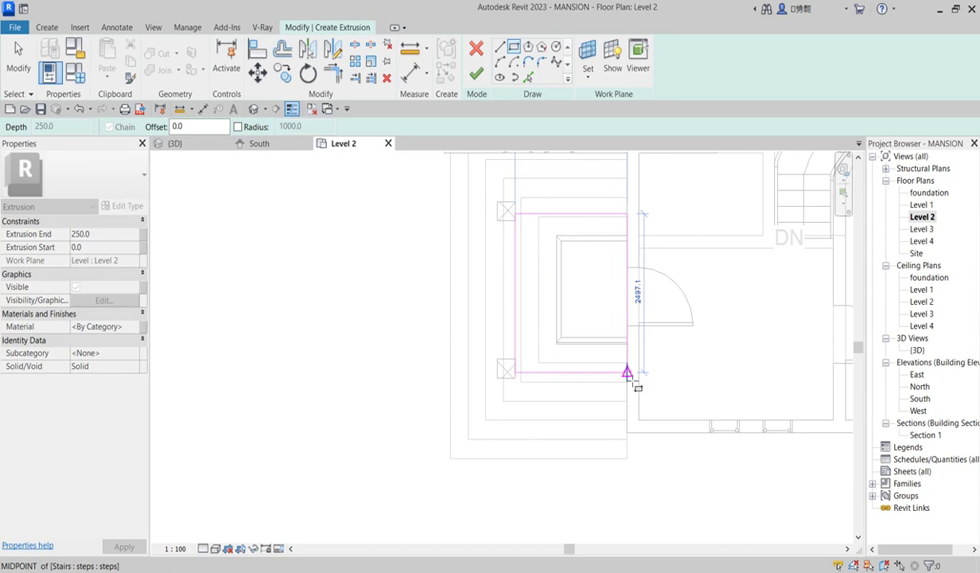
pyautogui.click(626, 372)
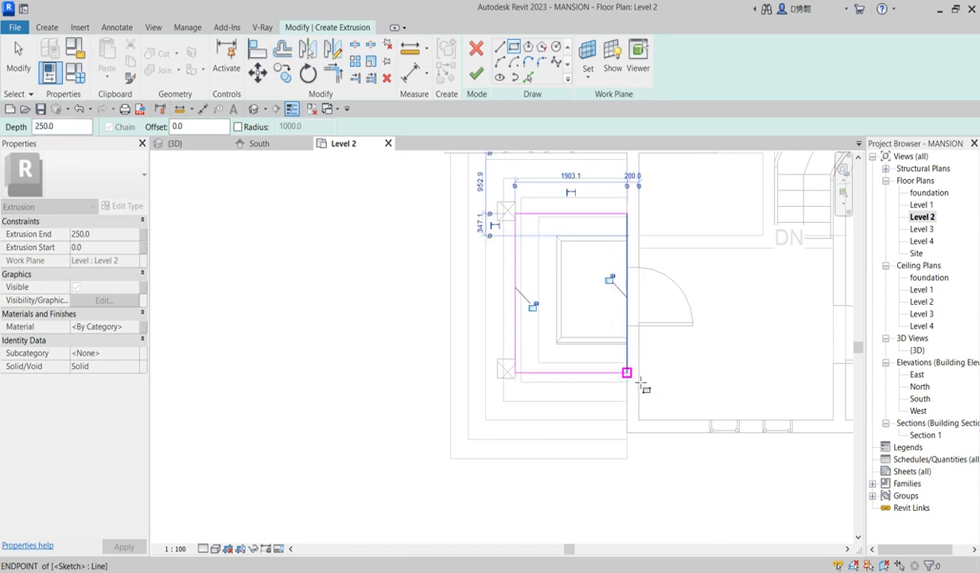
# Step: Align the profile's two horizontal edges with the outer faces of the porch columns and finish the extrusion sketch
pyautogui.click(260, 54)
pyautogui.scroll(3, 512, 199)
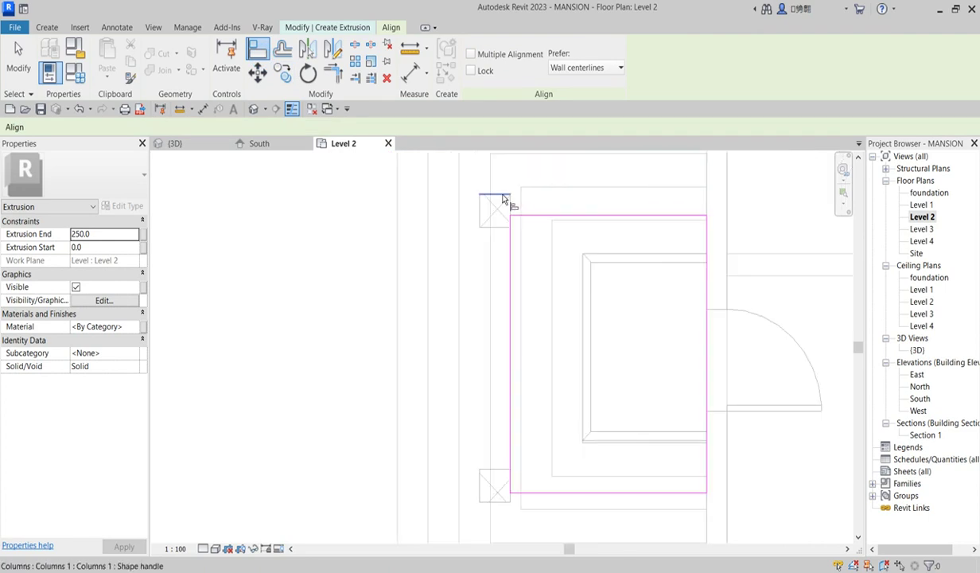
pyautogui.click(502, 194)
pyautogui.click(531, 215)
pyautogui.click(501, 500)
pyautogui.click(545, 498)
pyautogui.scroll(-3, 525, 477)
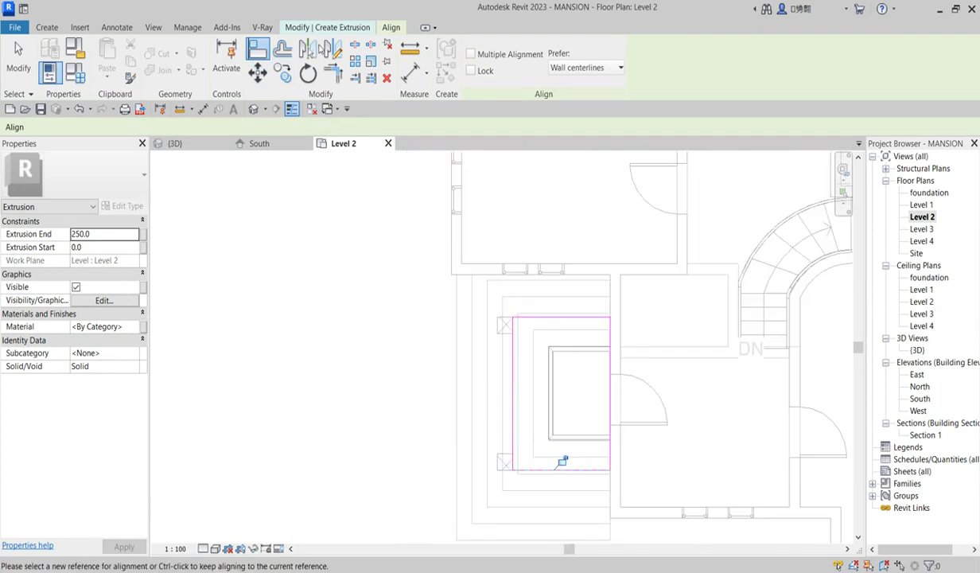
pyautogui.rightClick(385, 273)
pyautogui.click(426, 280)
pyautogui.rightClick(420, 270)
pyautogui.click(450, 279)
pyautogui.scroll(-1, 536, 340)
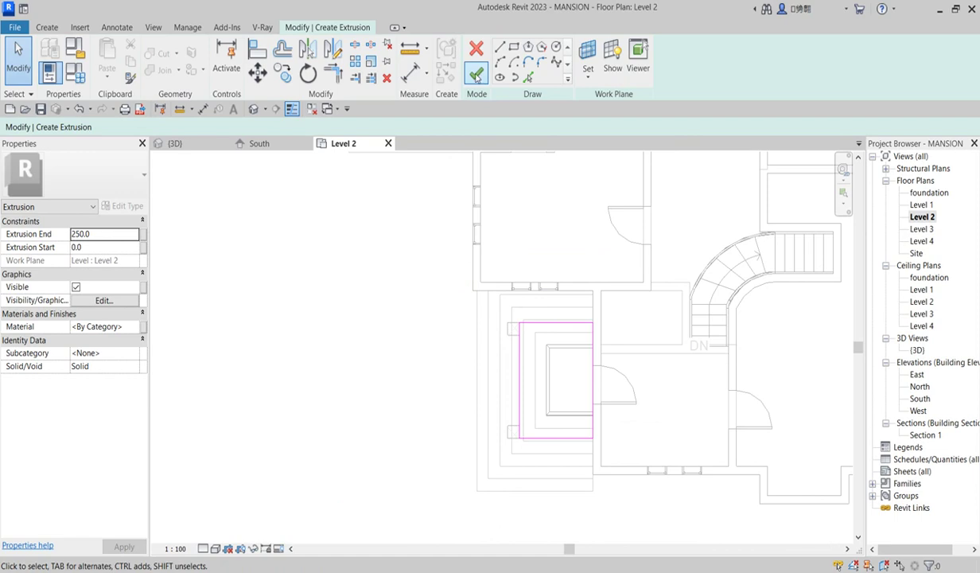
pyautogui.click(476, 74)
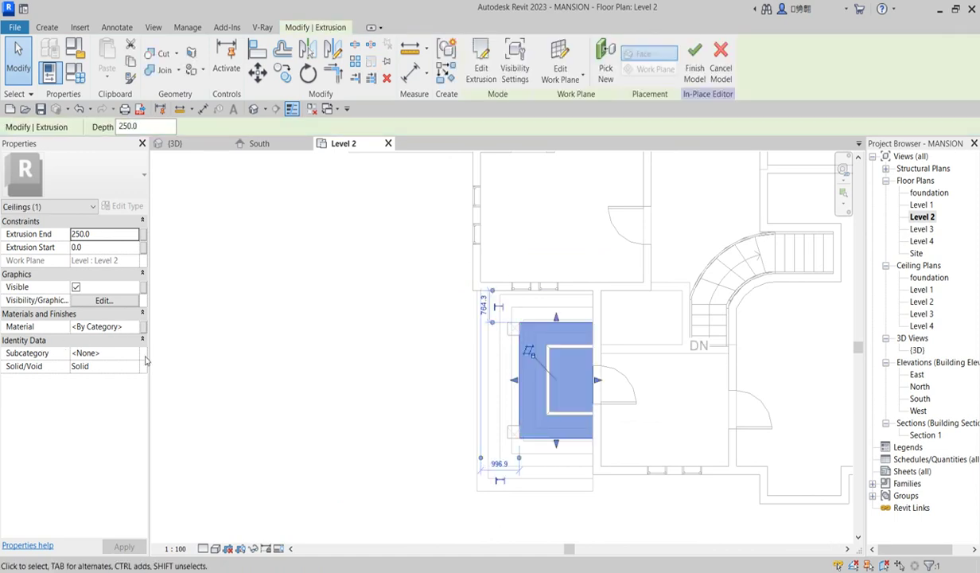
# Step: Open the extrusion's material selection and duplicate the Analytical Panels material with its assets, naming the copy ceiling
pyautogui.click(134, 327)
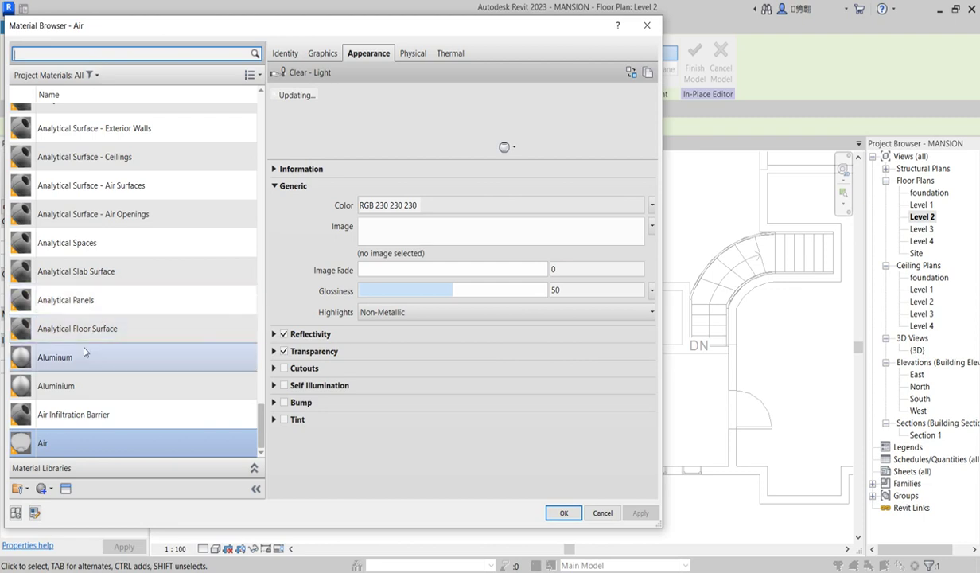
pyautogui.click(78, 297)
pyautogui.rightClick(79, 303)
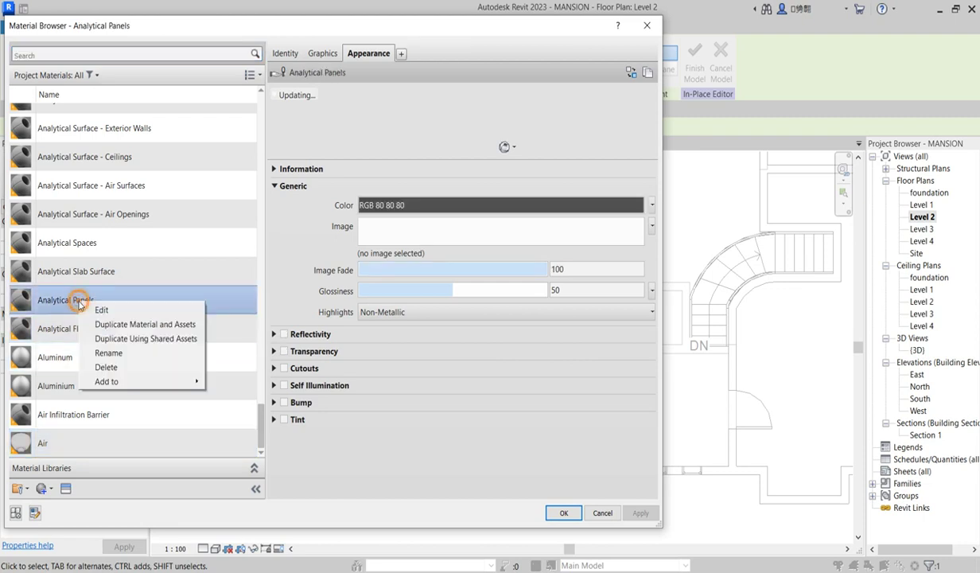
pyautogui.click(126, 325)
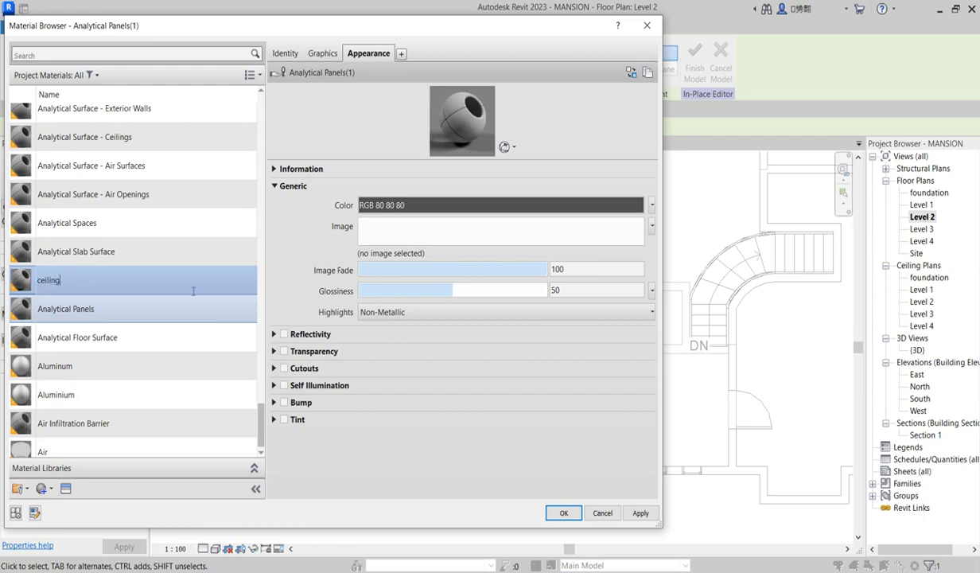
pyautogui.click(178, 313)
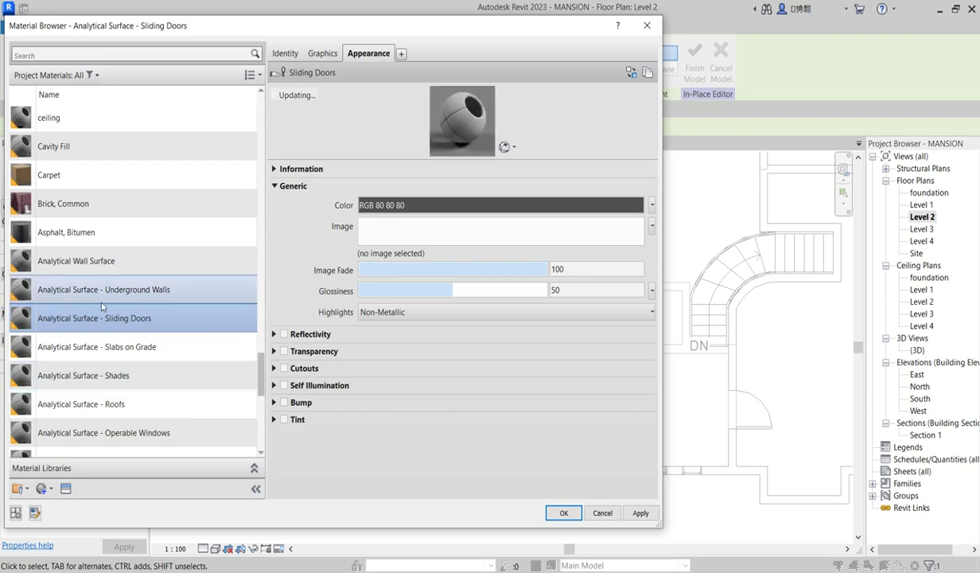
# Step: Select the ceiling material and make its shading use the render appearance
pyautogui.scroll(1, 72, 182)
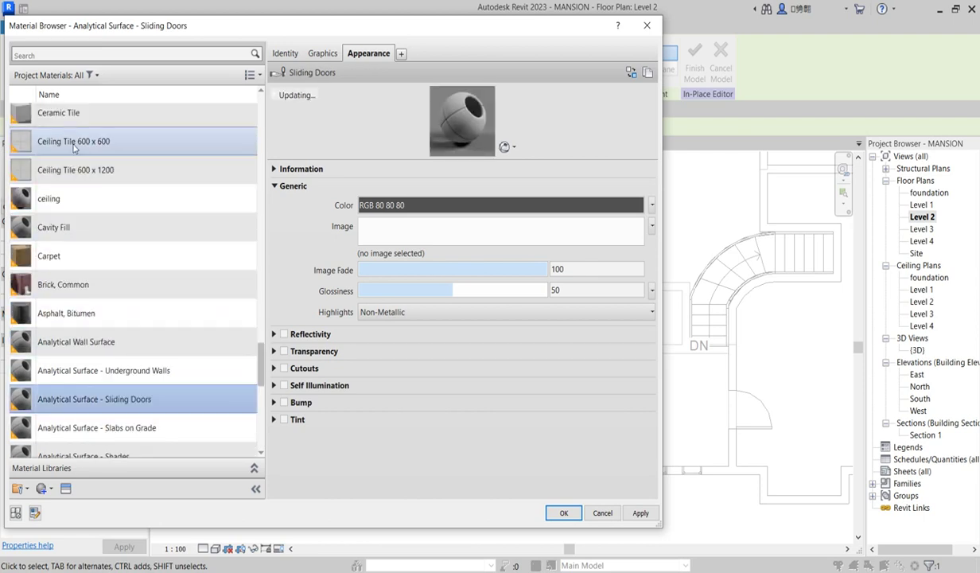
pyautogui.click(83, 207)
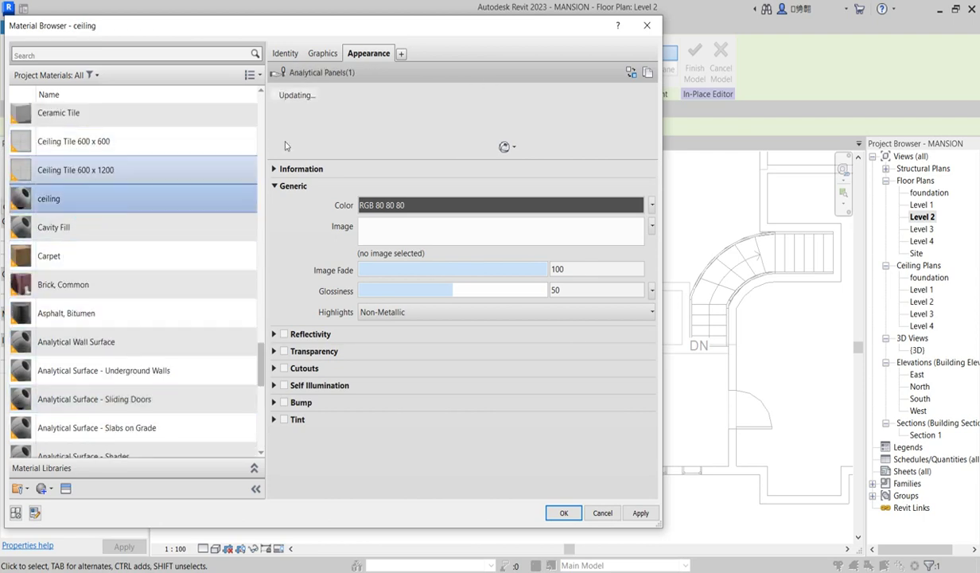
pyautogui.click(323, 55)
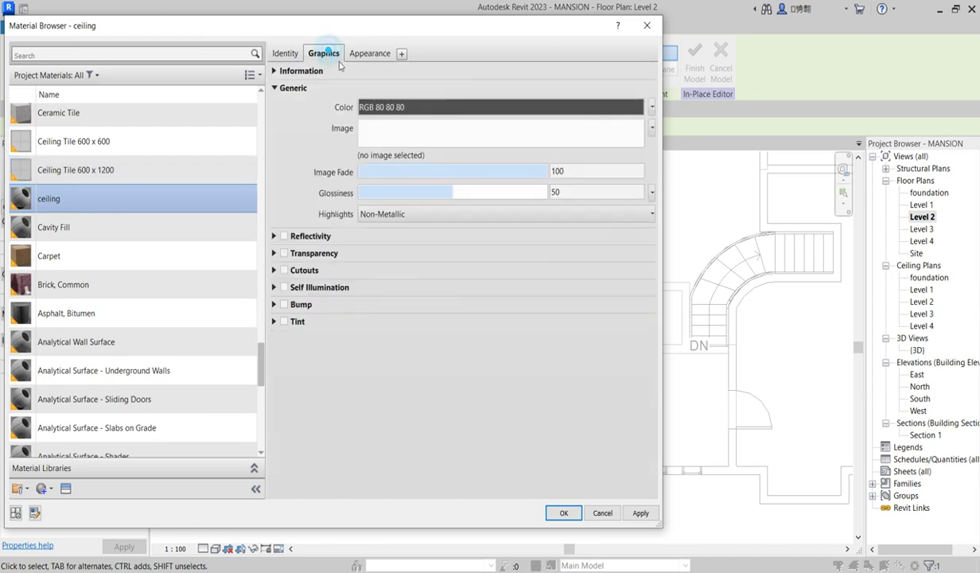
pyautogui.click(362, 90)
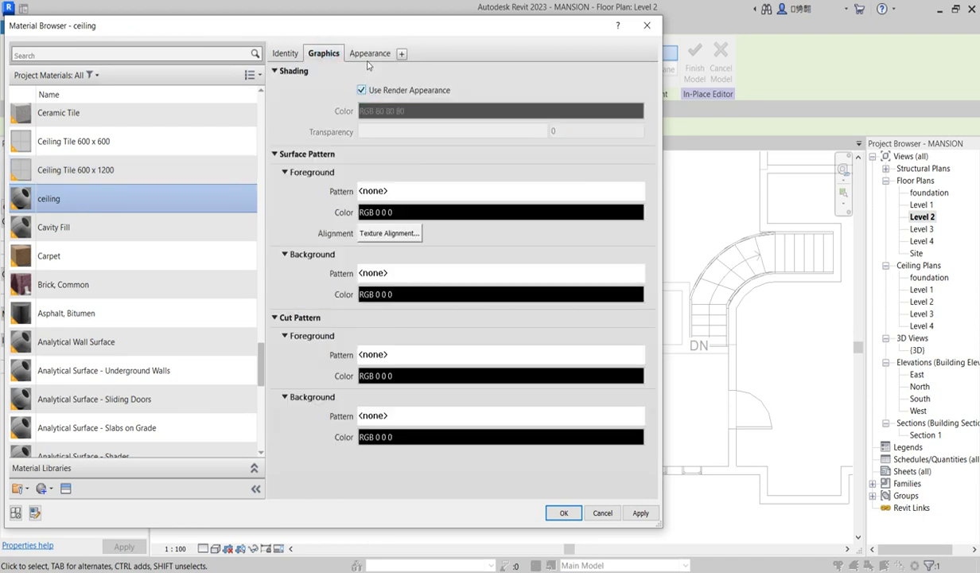
# Step: Replace the ceiling material's appearance asset with Ice White from the Ceramic Porcelain library and assign the material to the extrusion
pyautogui.click(370, 56)
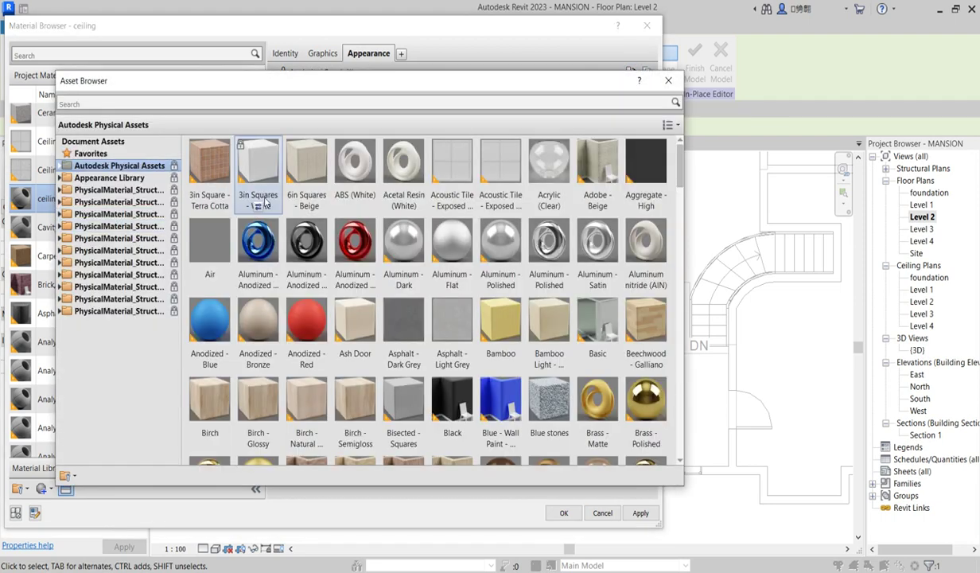
pyautogui.click(60, 177)
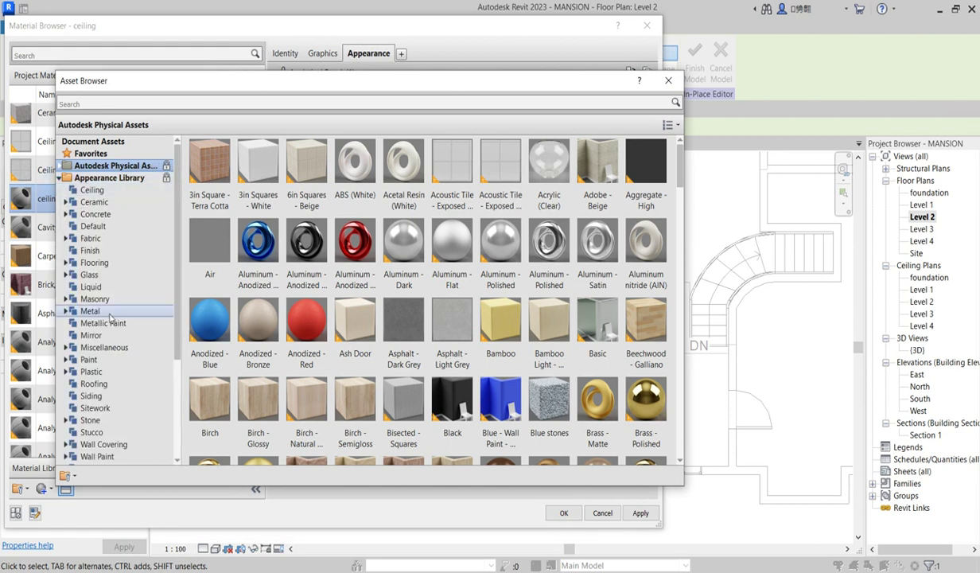
pyautogui.click(90, 196)
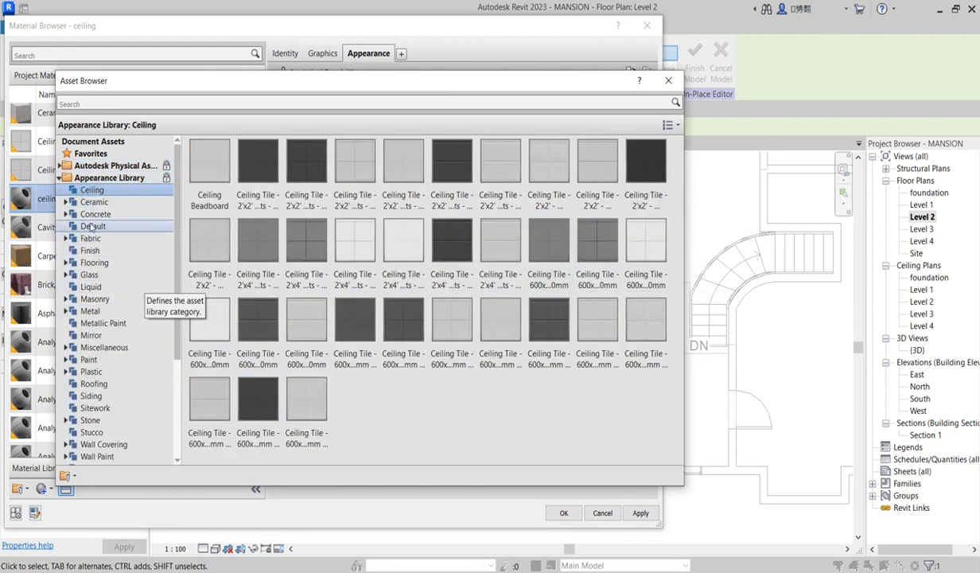
pyautogui.click(64, 202)
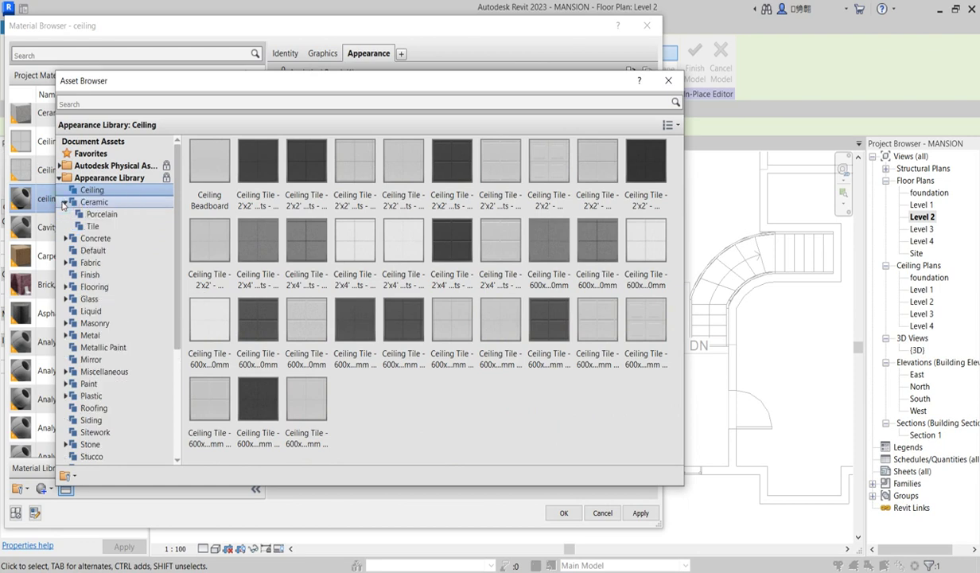
pyautogui.click(101, 214)
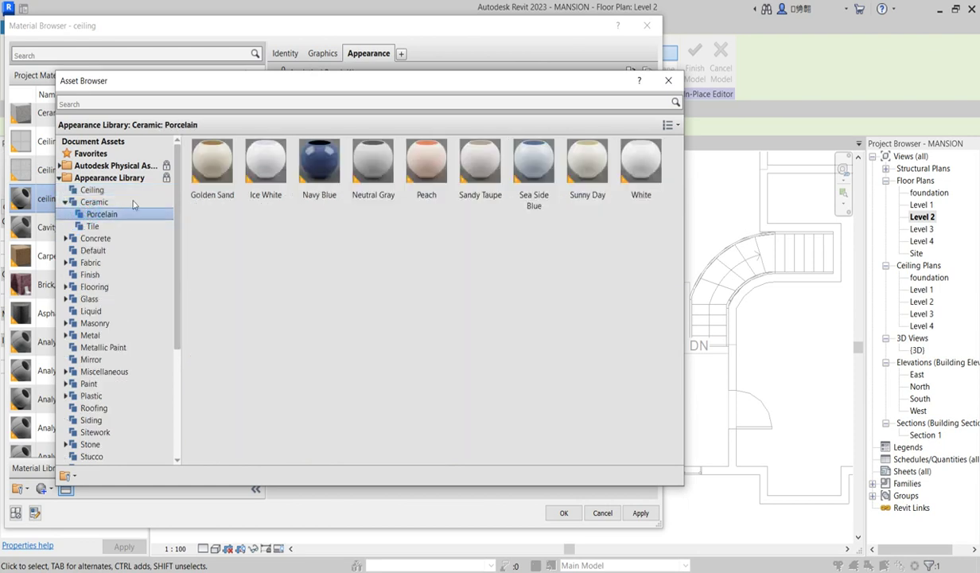
pyautogui.click(274, 176)
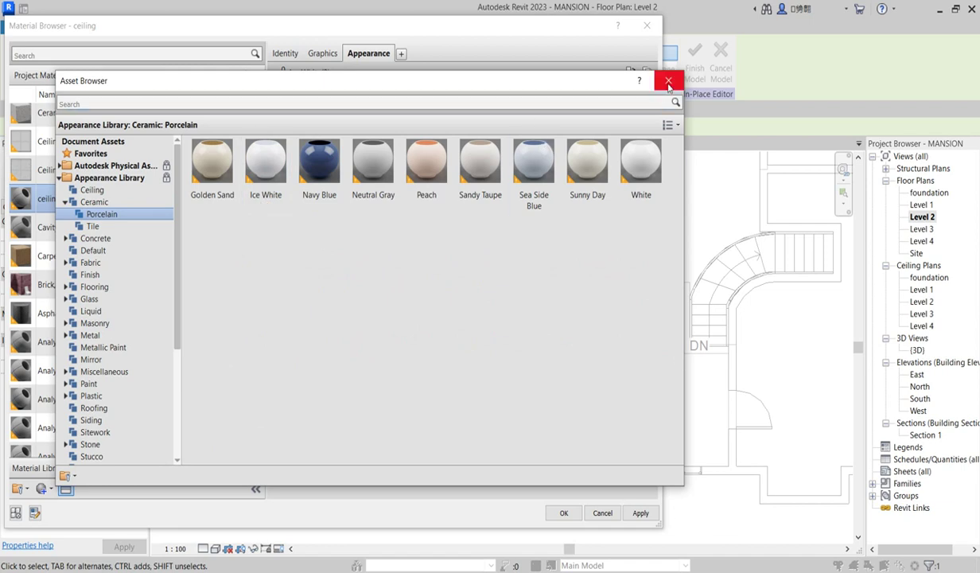
pyautogui.click(669, 82)
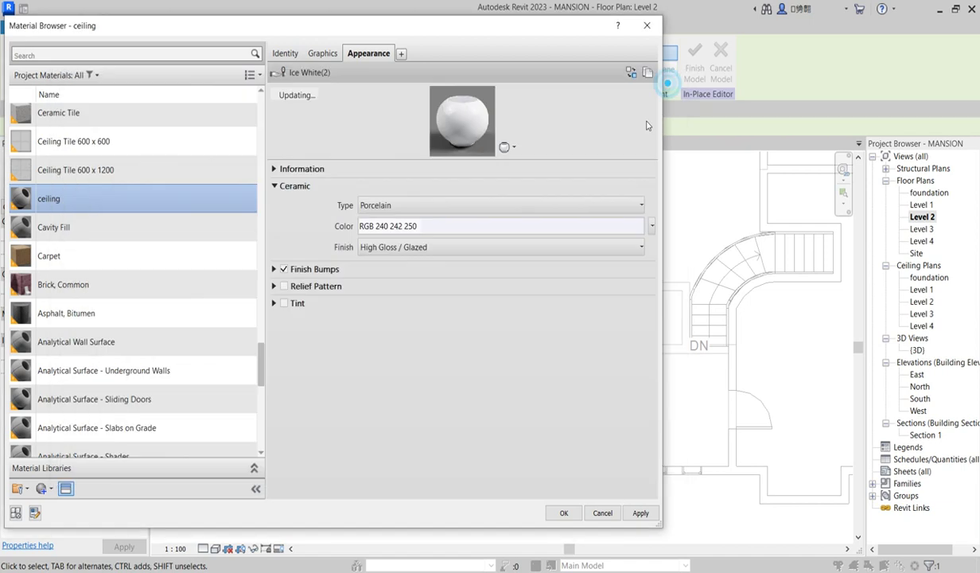
pyautogui.click(564, 514)
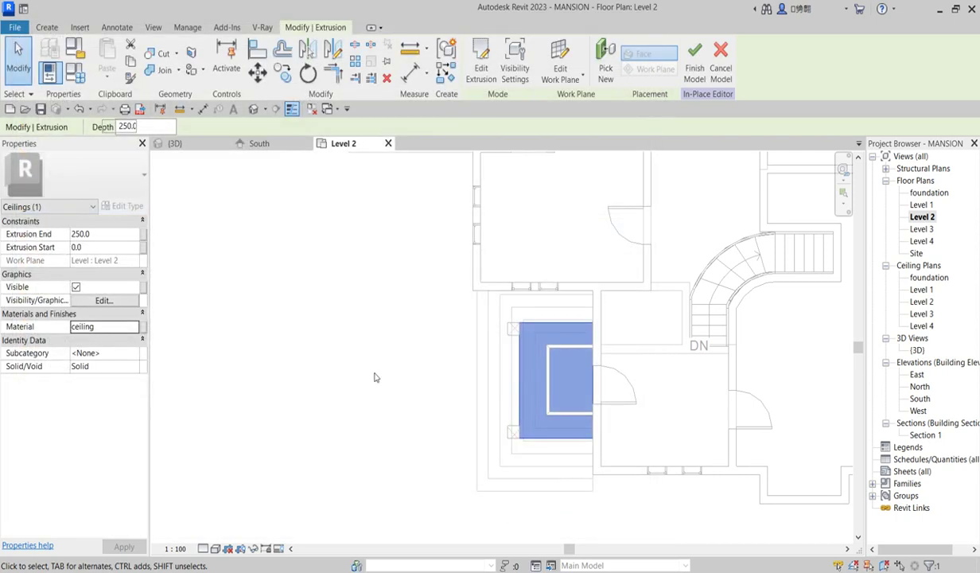
# Step: In the South elevation, stretch the ceiling extrusion up to the porch roof slab, spanning about 3249 to 3355 mm above Level 2
pyautogui.click(376, 356)
pyautogui.click(521, 385)
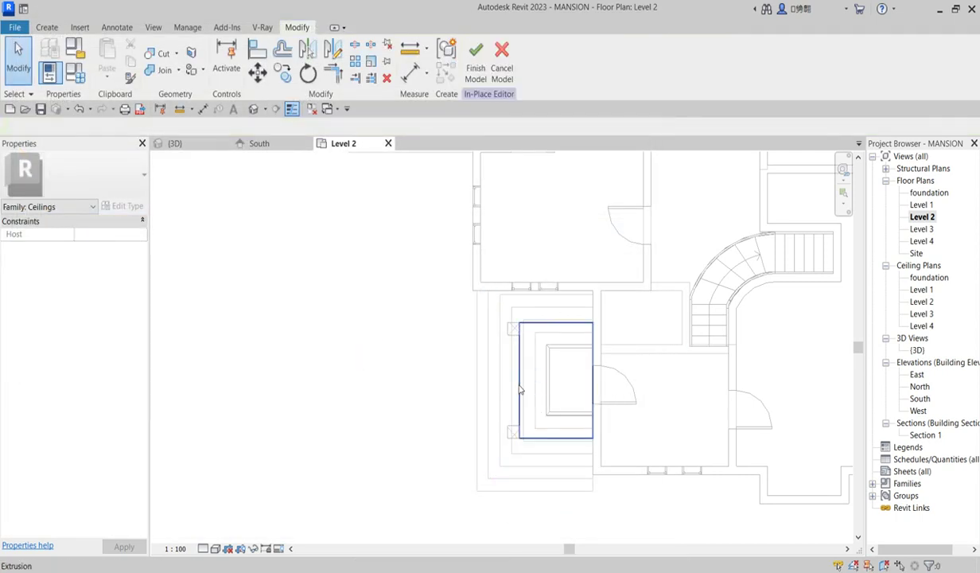
pyautogui.doubleClick(920, 397)
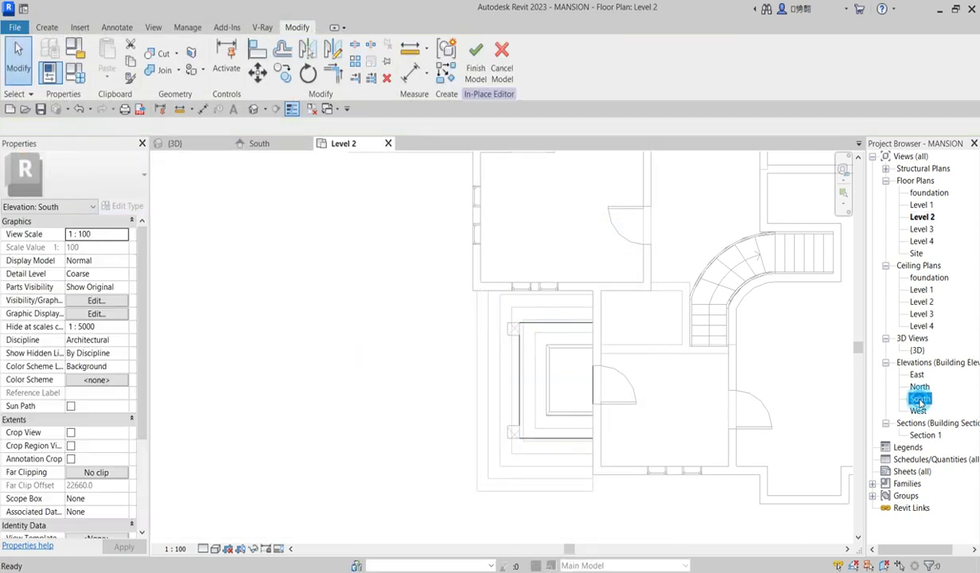
pyautogui.scroll(3, 493, 439)
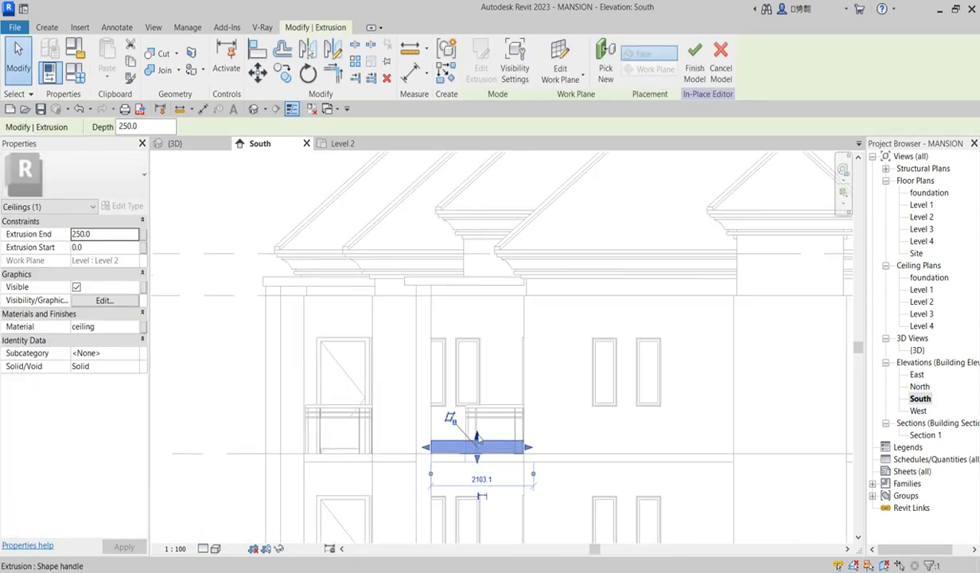
pyautogui.moveTo(477, 443); pyautogui.dragTo(483, 280)
pyautogui.moveTo(476, 459); pyautogui.dragTo(518, 244)
pyautogui.scroll(5, 466, 286)
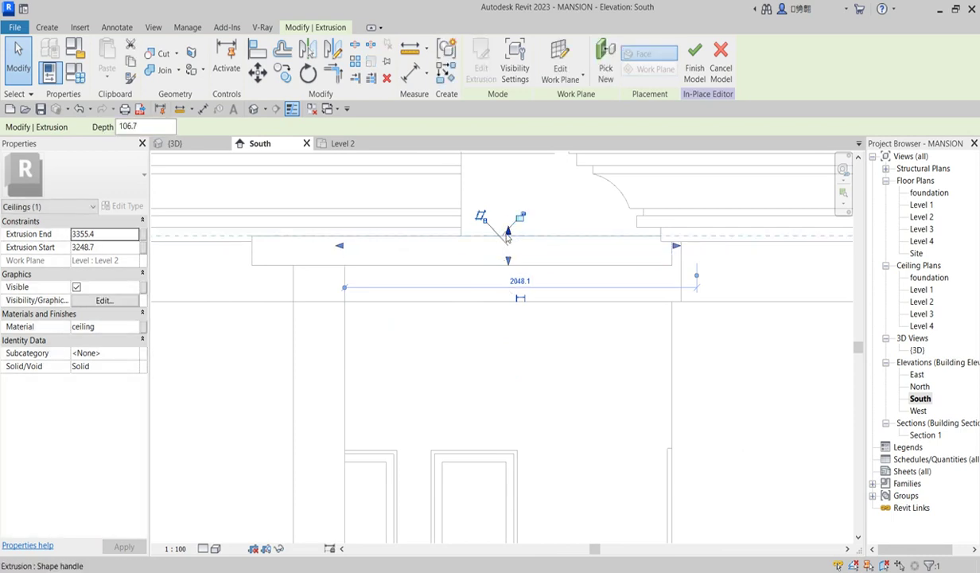
pyautogui.click(552, 383)
# Step: Check the porch ceiling in the 3D view and finish the in-place model
pyautogui.scroll(-2, 557, 370)
pyautogui.doubleClick(915, 350)
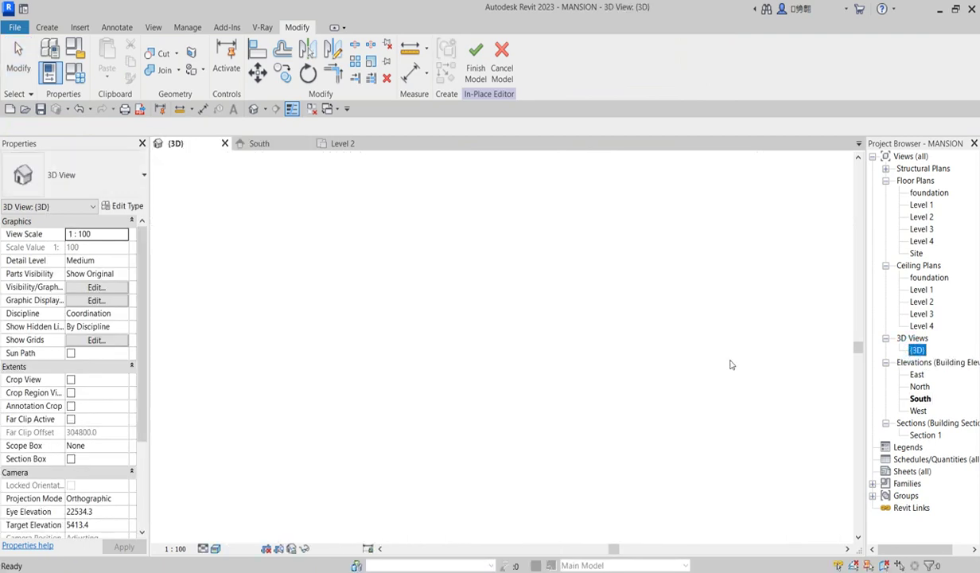
pyautogui.scroll(3, 529, 286)
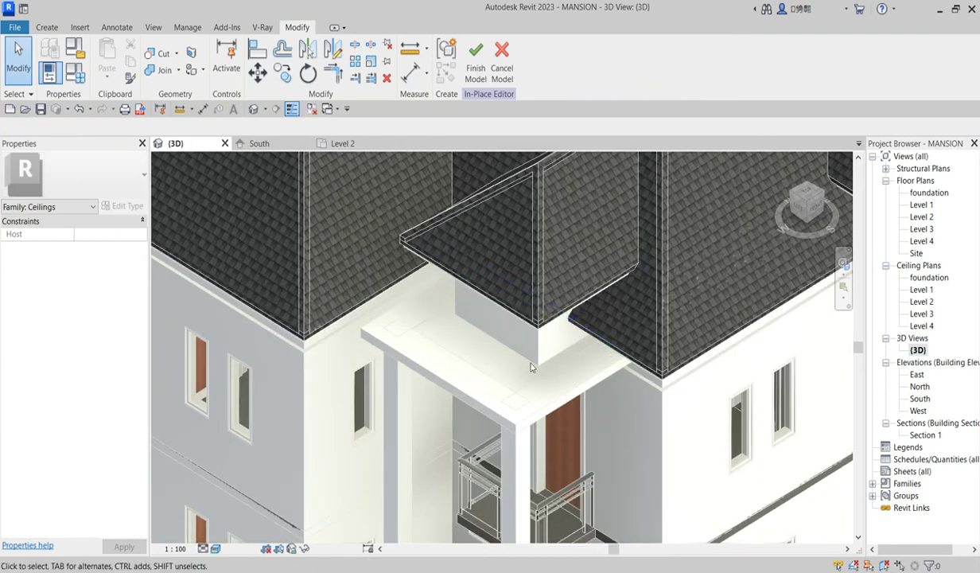
pyautogui.keyDown('shift'); pyautogui.moveTo(501, 351); pyautogui.dragTo(509, 393, button='middle'); pyautogui.keyUp('shift')
pyautogui.scroll(-3, 516, 393)
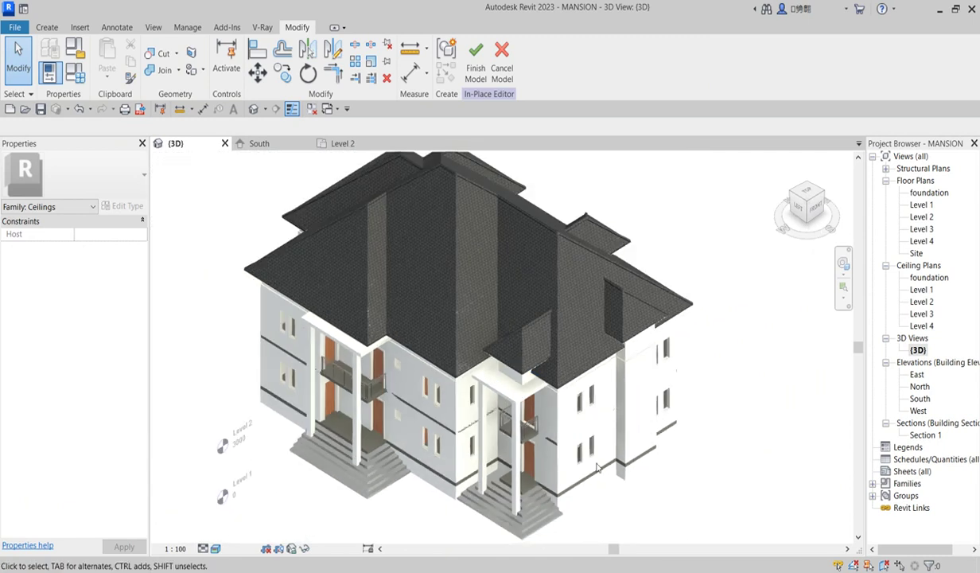
pyautogui.scroll(2, 363, 420)
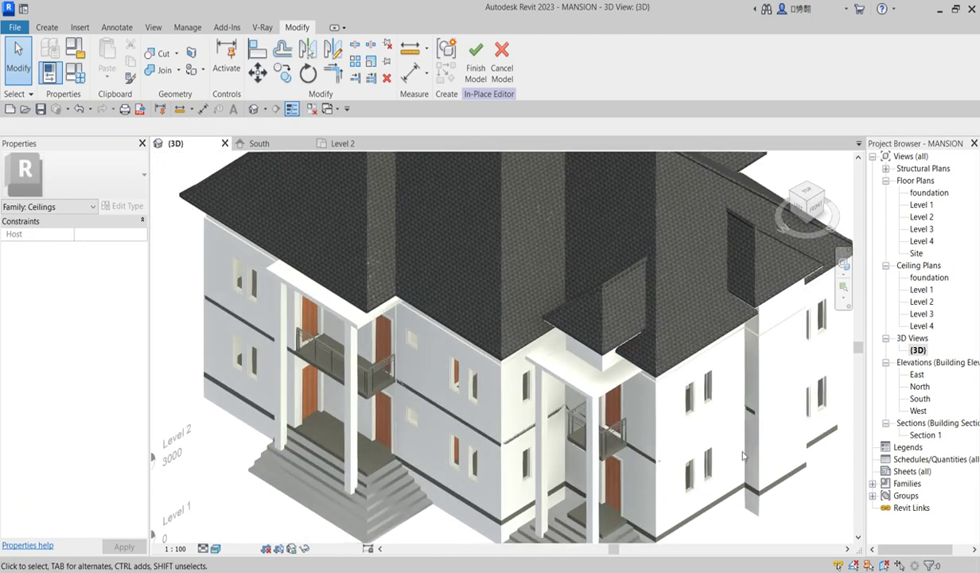
pyautogui.scroll(-3, 704, 436)
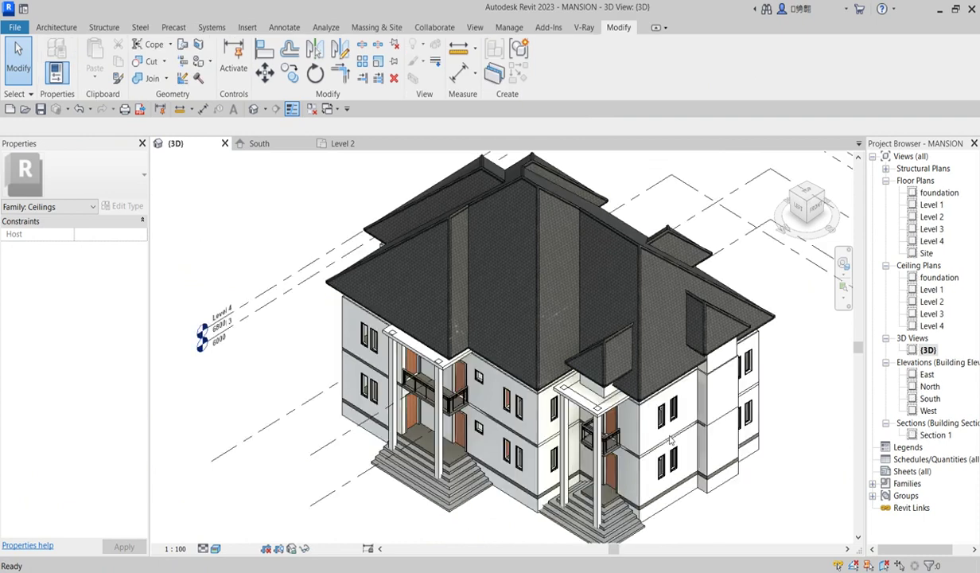
# Step: Select the long fixed window on the upper floor beside the porch and open its family for editing
pyautogui.scroll(5, 671, 440)
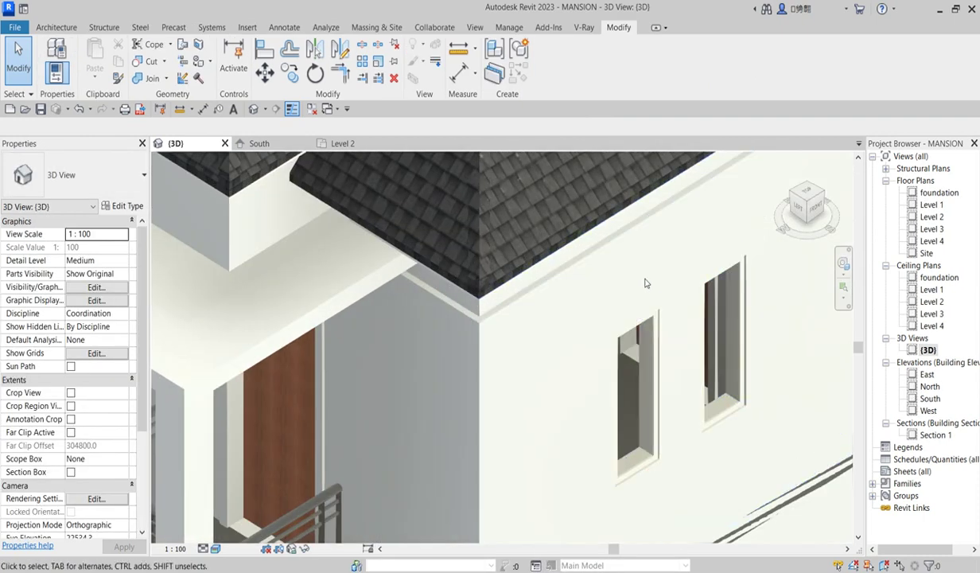
pyautogui.scroll(3, 657, 283)
pyautogui.click(681, 324)
pyautogui.scroll(-4, 753, 236)
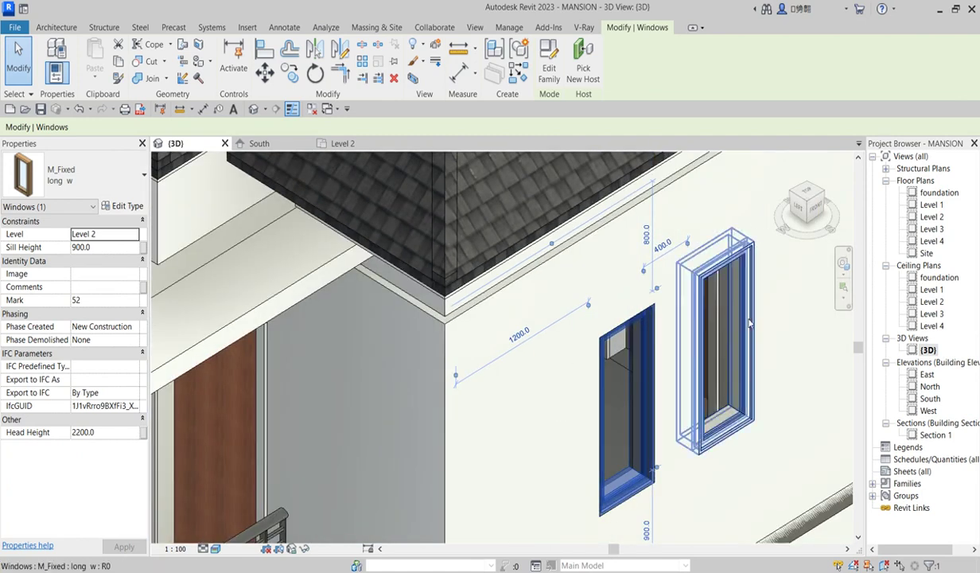
pyautogui.scroll(3, 705, 258)
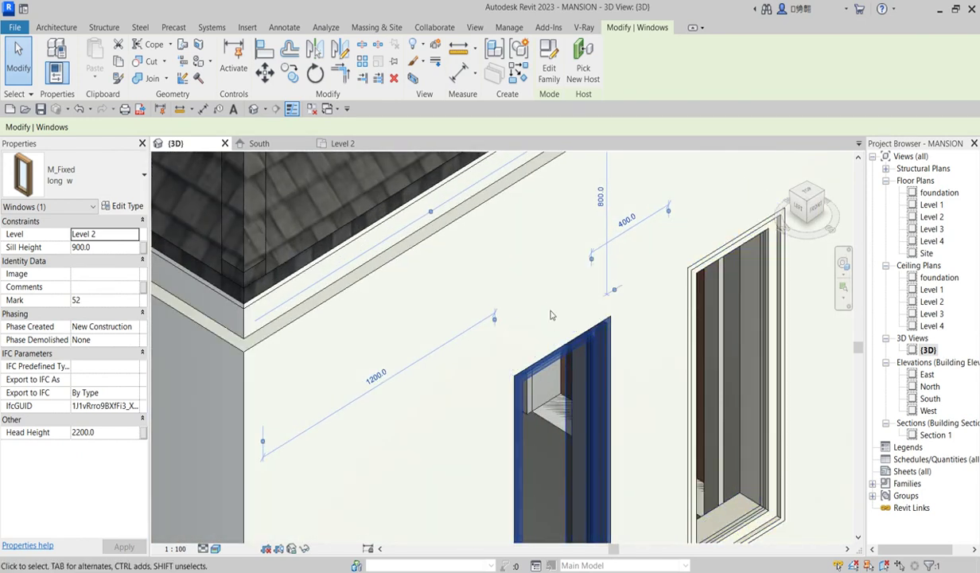
pyautogui.scroll(-4, 621, 352)
pyautogui.scroll(2, 621, 352)
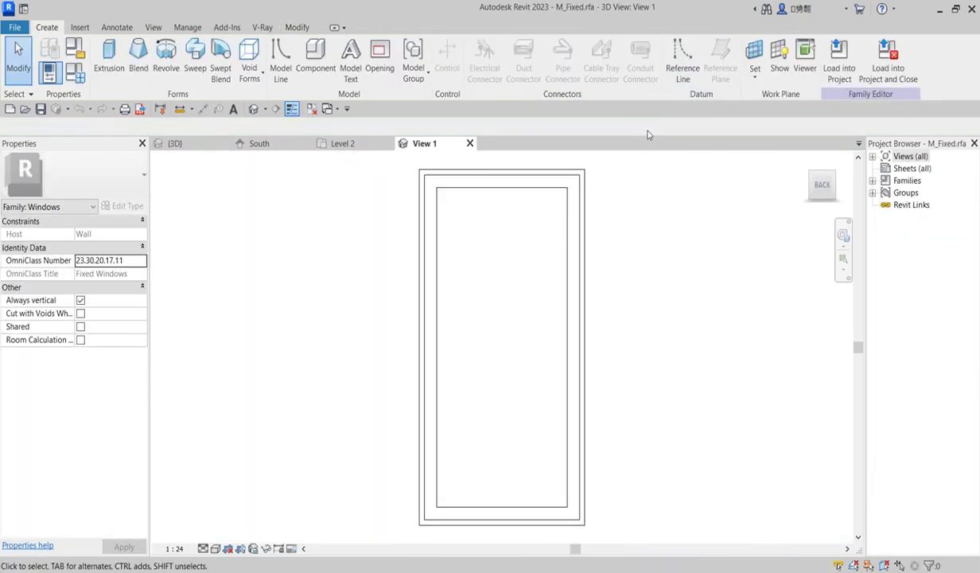
# Step: Open the window family's Floor Line plan, focused on the frame within the host wall
pyautogui.click(579, 252)
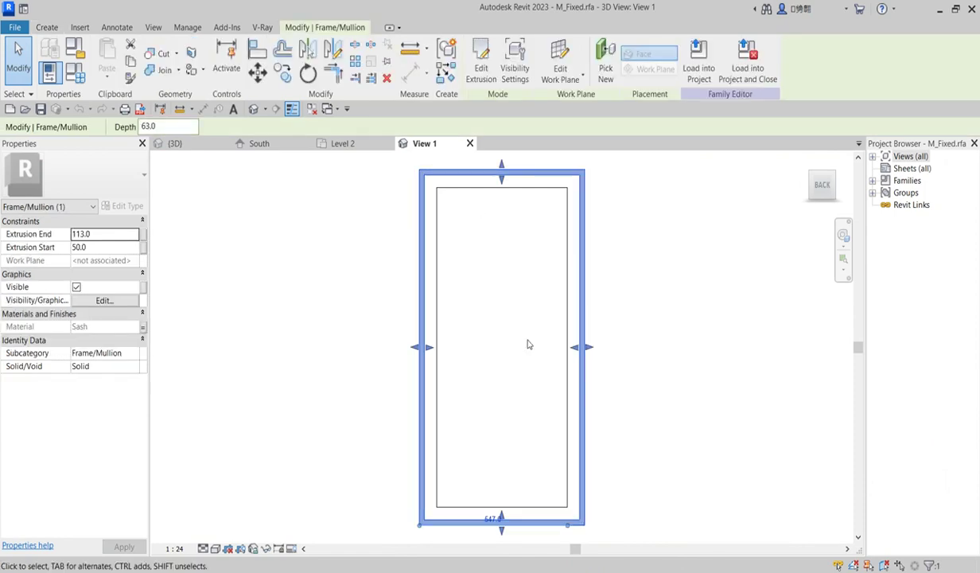
pyautogui.doubleClick(875, 156)
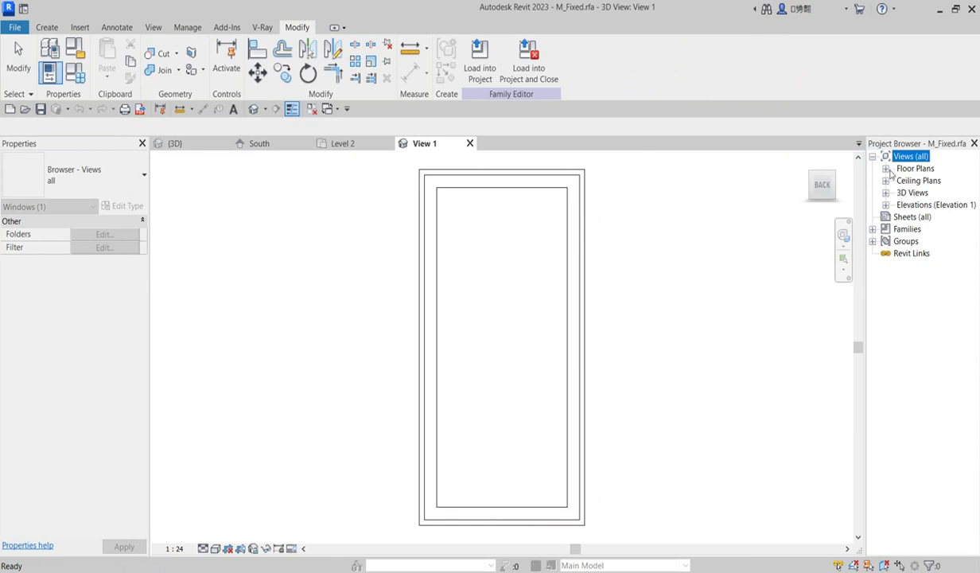
pyautogui.click(886, 169)
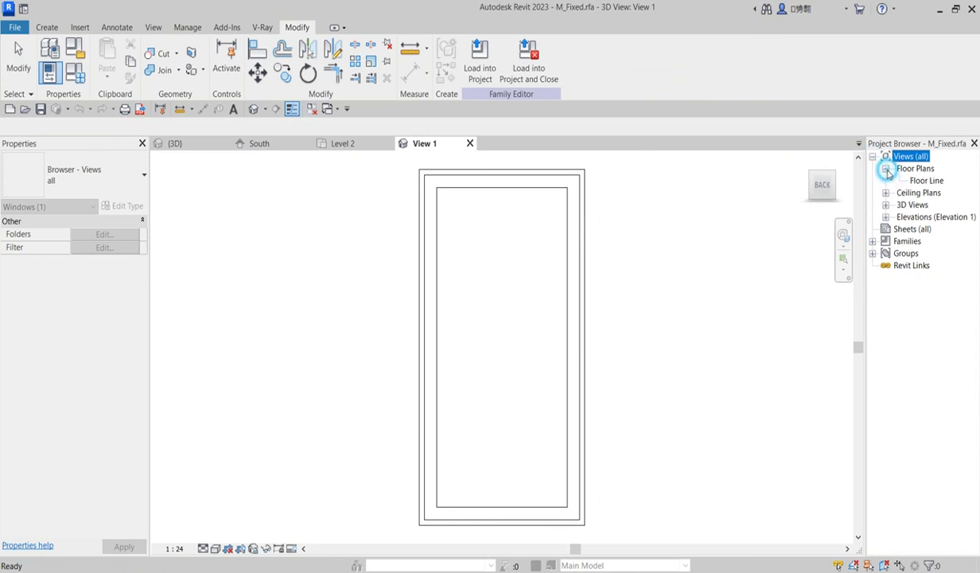
pyautogui.doubleClick(930, 181)
pyautogui.click(513, 318)
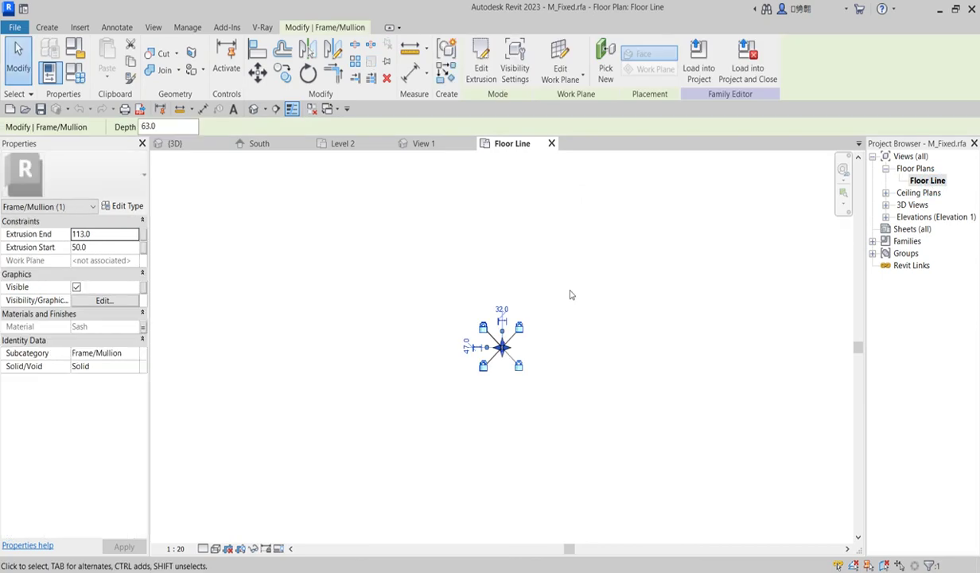
pyautogui.scroll(5, 513, 318)
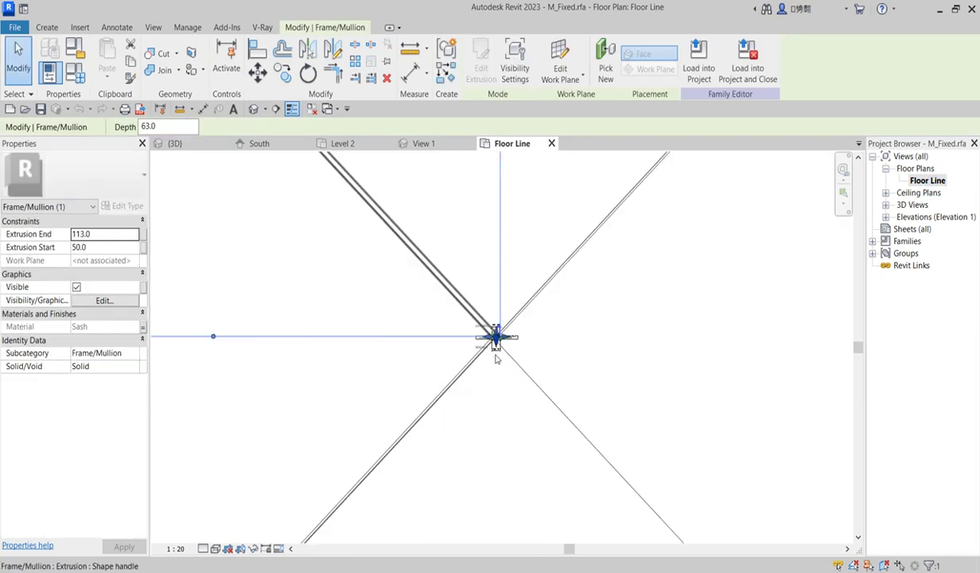
pyautogui.click(680, 299)
pyautogui.scroll(8, 459, 343)
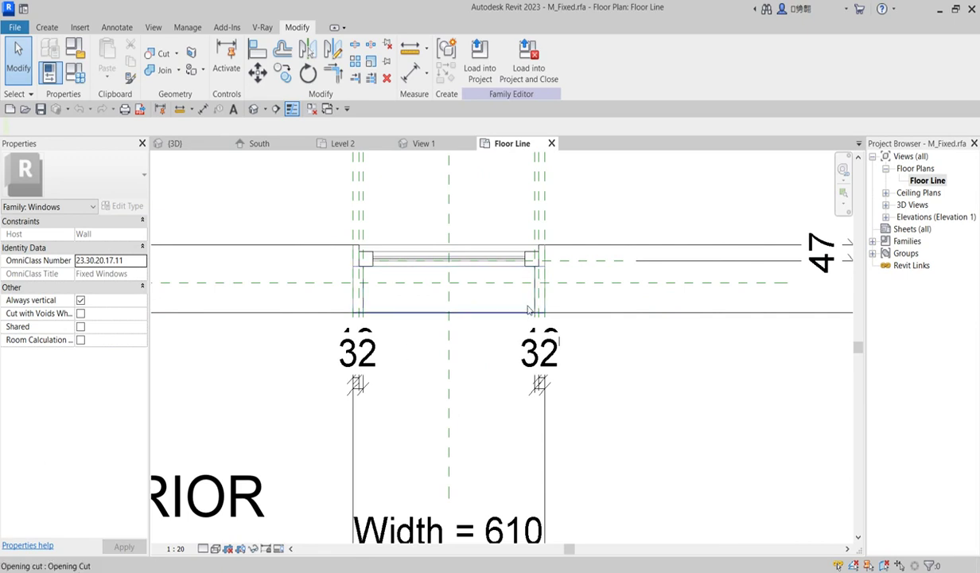
pyautogui.scroll(2, 378, 255)
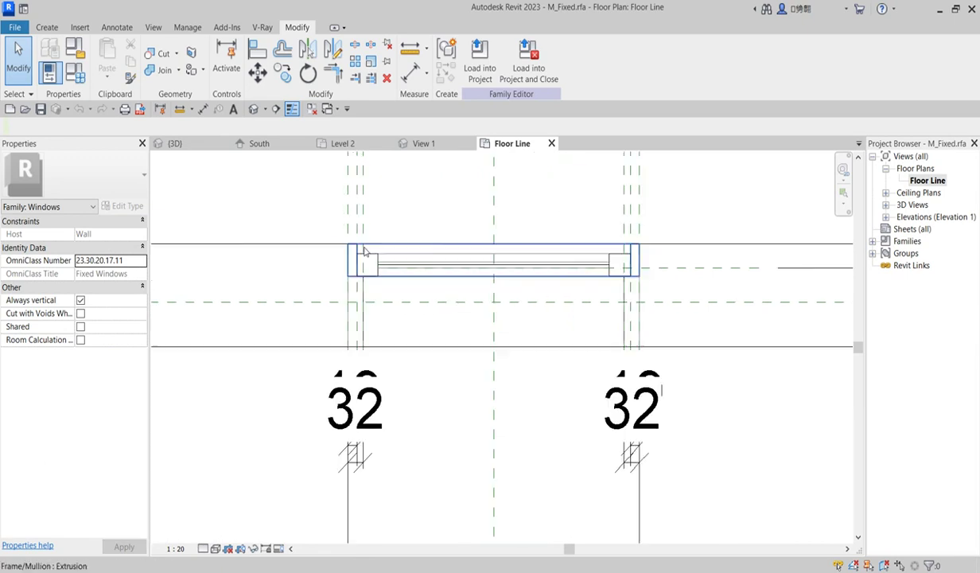
# Step: Stretch the outer frame extrusion slightly beyond the left jamb and unlock its alignment constraints along the left jamb and mid-span
pyautogui.click(366, 247)
pyautogui.scroll(1, 352, 235)
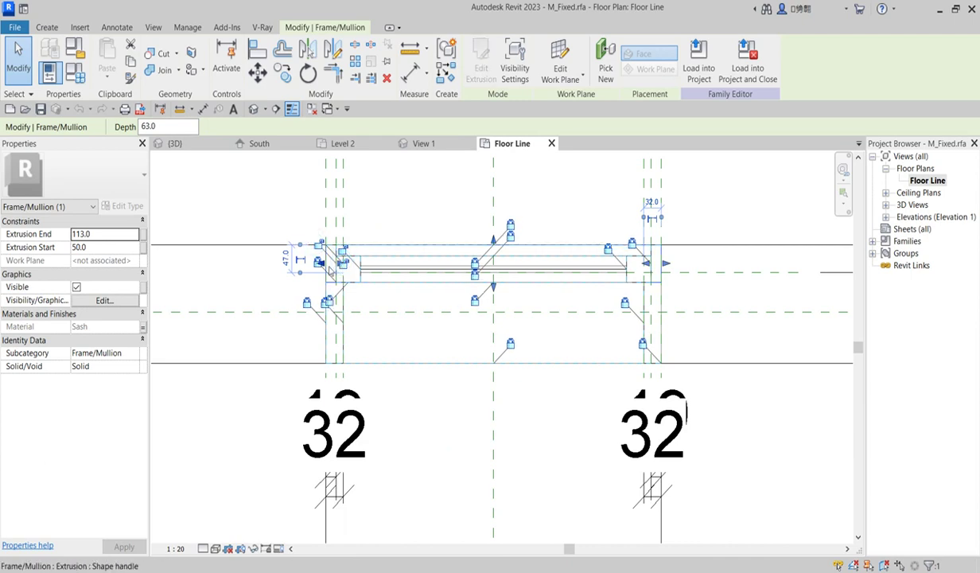
pyautogui.moveTo(318, 262)
pyautogui.mouseDown()
pyautogui.moveTo(312, 279)
pyautogui.moveTo(315, 262)
pyautogui.mouseUp()
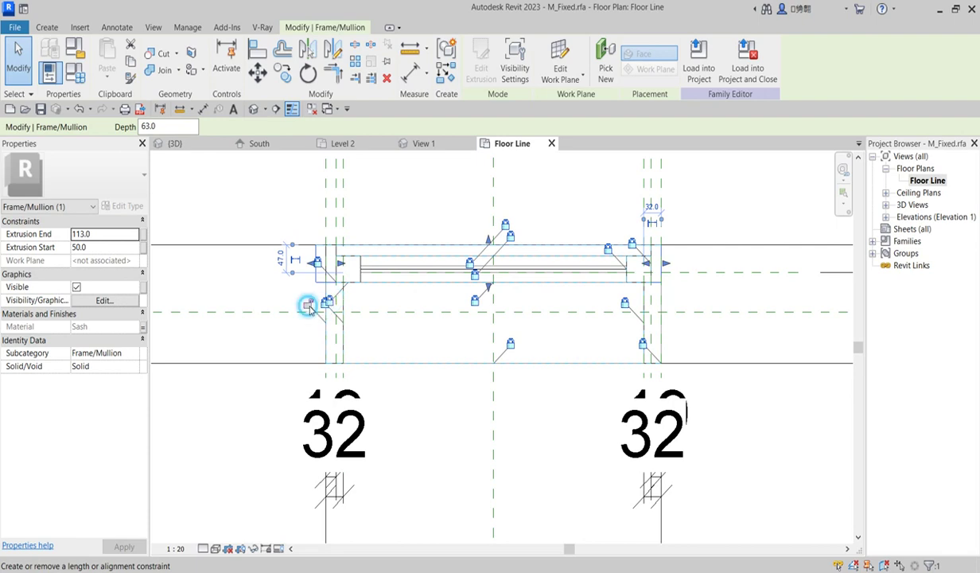
pyautogui.scroll(3, 307, 306)
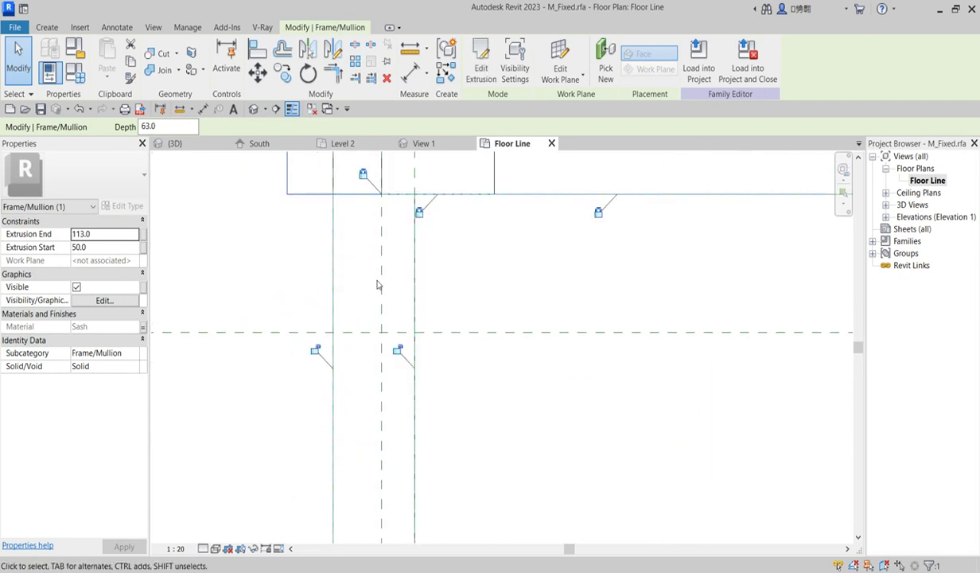
pyautogui.scroll(-3, 361, 288)
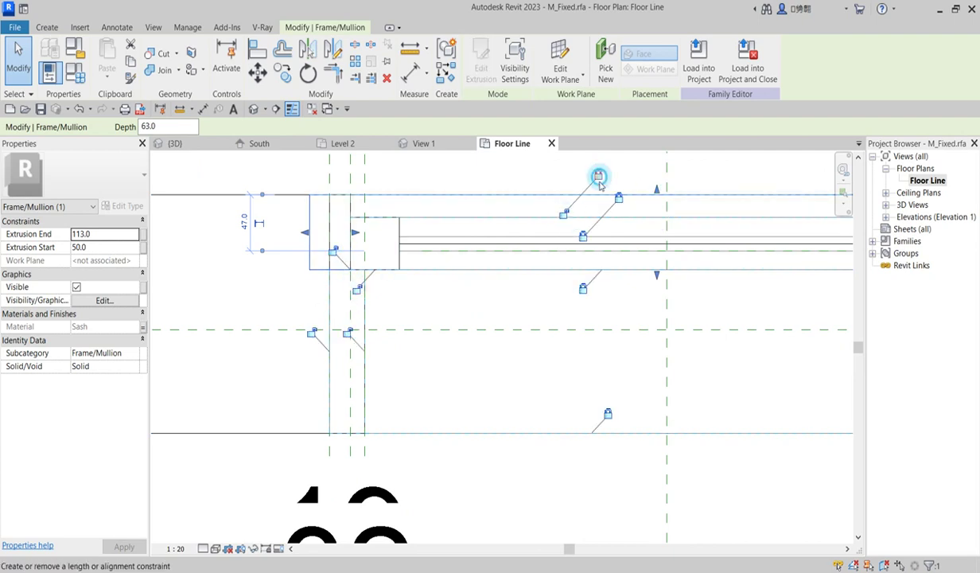
pyautogui.click(583, 237)
pyautogui.click(583, 290)
pyautogui.click(607, 412)
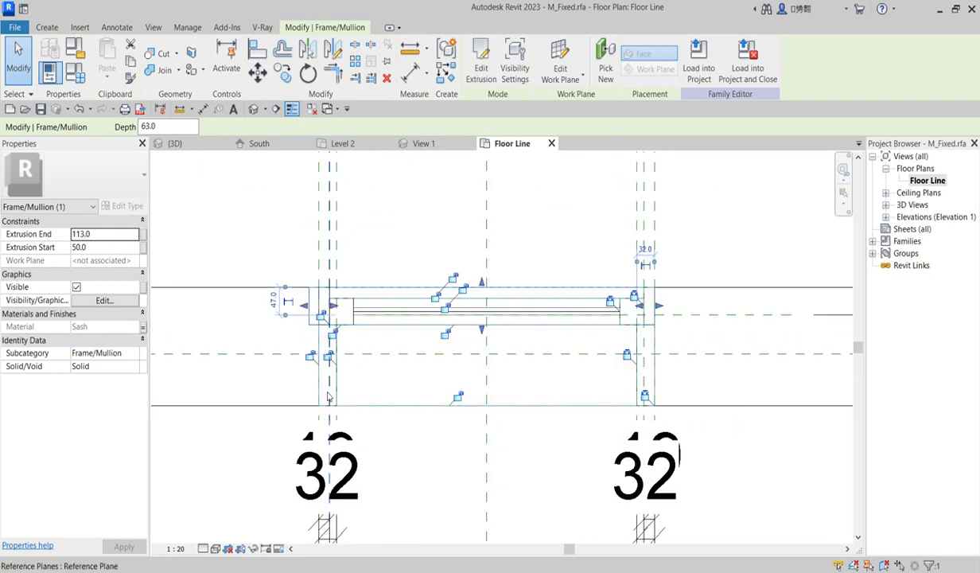
# Step: Unlock the frame extrusion's remaining alignment constraints around the right jamb
pyautogui.scroll(2, 298, 366)
pyautogui.scroll(-2, 377, 366)
pyautogui.scroll(3, 529, 314)
pyautogui.scroll(3, 529, 314)
pyautogui.click(547, 308)
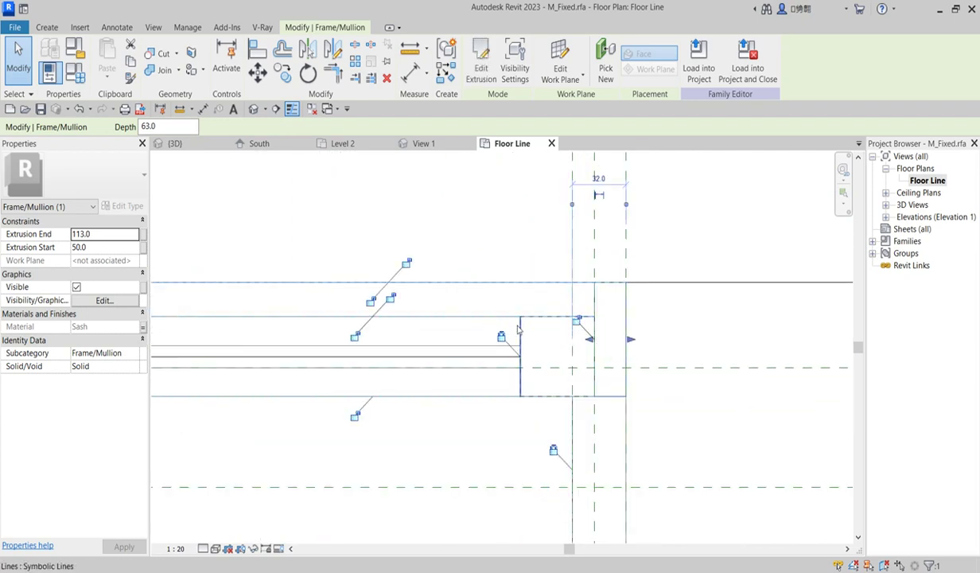
pyautogui.scroll(-3, 502, 338)
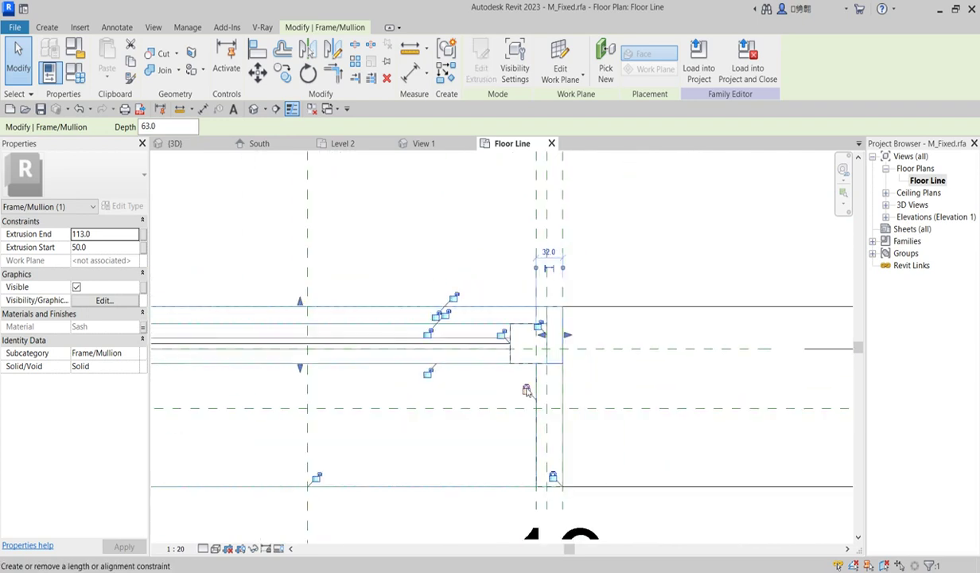
pyautogui.click(526, 388)
pyautogui.click(543, 466)
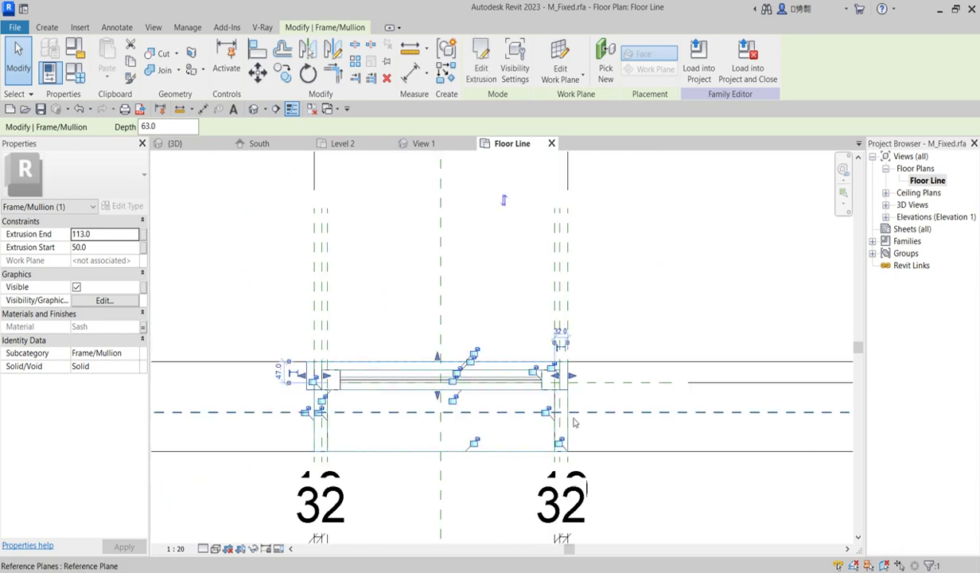
# Step: Stretch the frame's exterior face outward beyond the wall to an extrusion end of 206 mm, removing the unsatisfied constraints
pyautogui.click(641, 258)
pyautogui.click(437, 356)
pyautogui.scroll(1, 435, 358)
pyautogui.moveTo(436, 358); pyautogui.dragTo(436, 324)
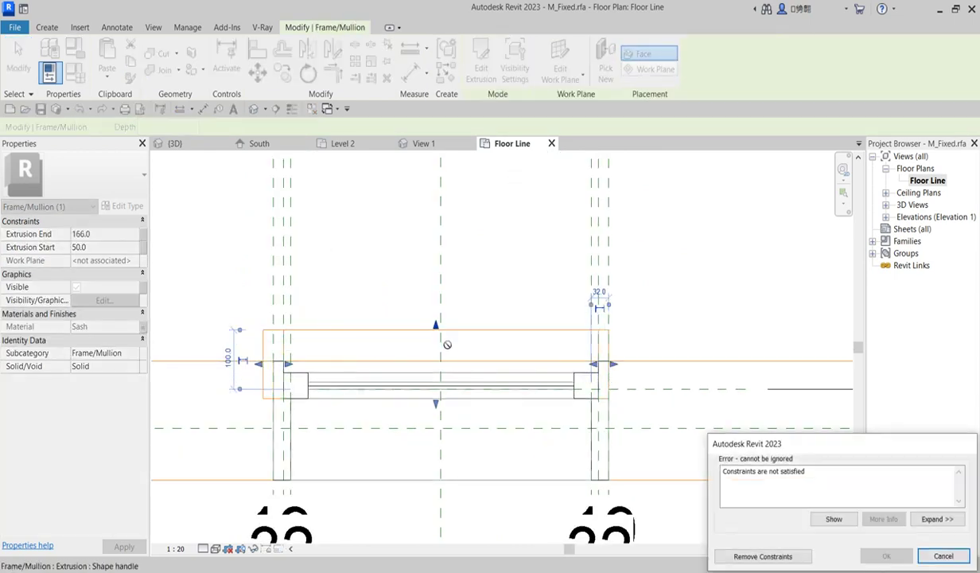
pyautogui.click(768, 557)
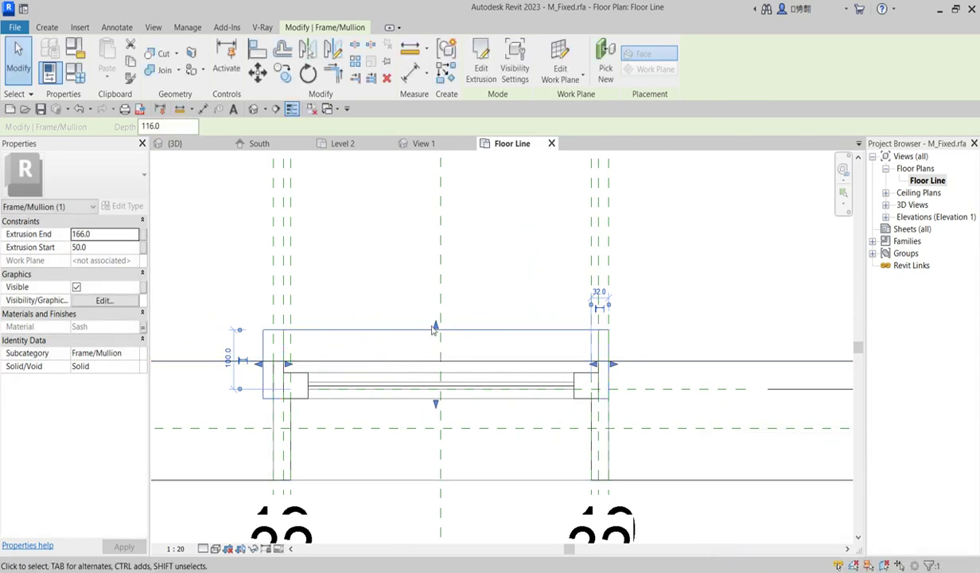
pyautogui.moveTo(435, 325); pyautogui.dragTo(436, 306)
pyautogui.scroll(-3, 493, 326)
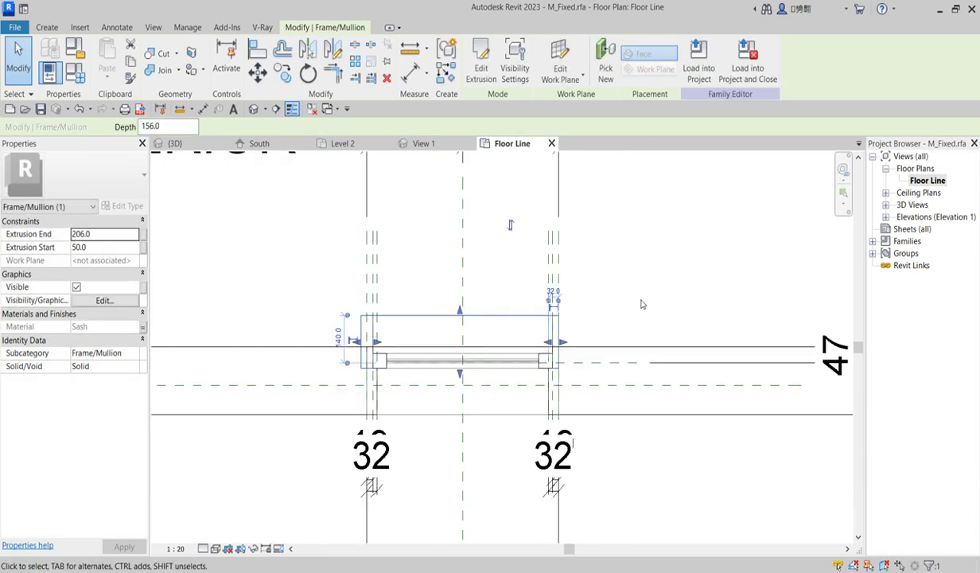
# Step: Open the family's 3D view, View 1, and examine how the deepened frame extrusion projects from the window
pyautogui.click(886, 206)
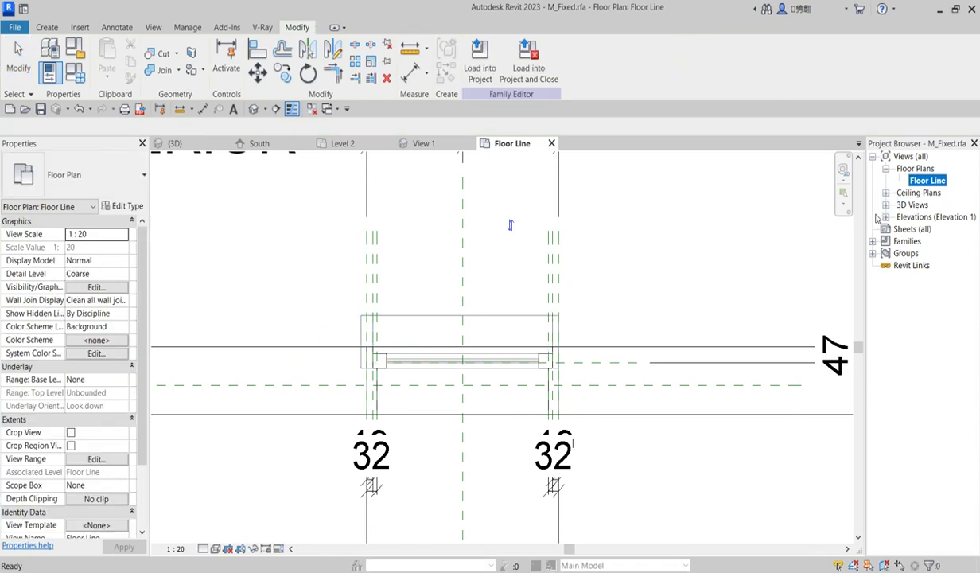
pyautogui.doubleClick(885, 205)
pyautogui.click(885, 205)
pyautogui.click(885, 205)
pyautogui.click(885, 205)
pyautogui.doubleClick(921, 216)
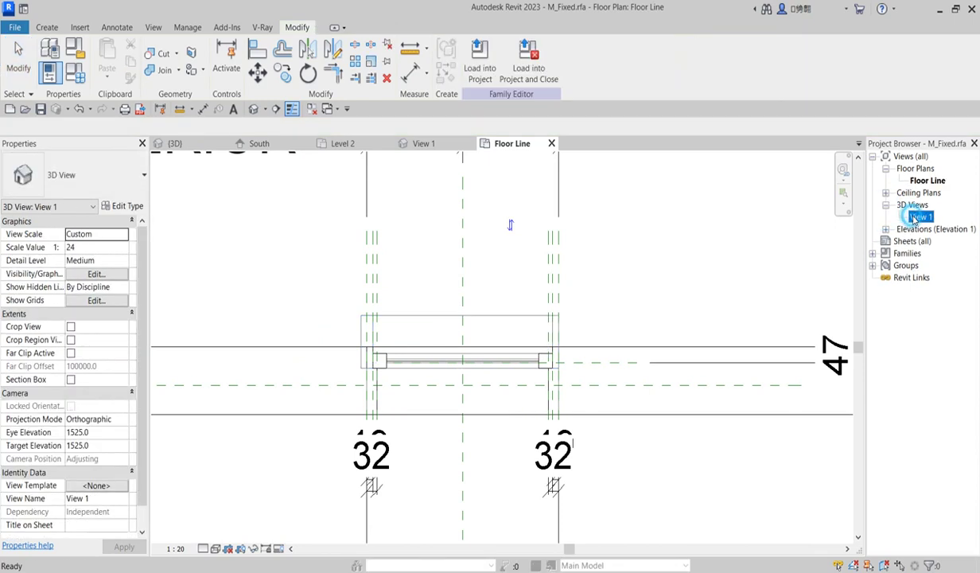
pyautogui.click(807, 160)
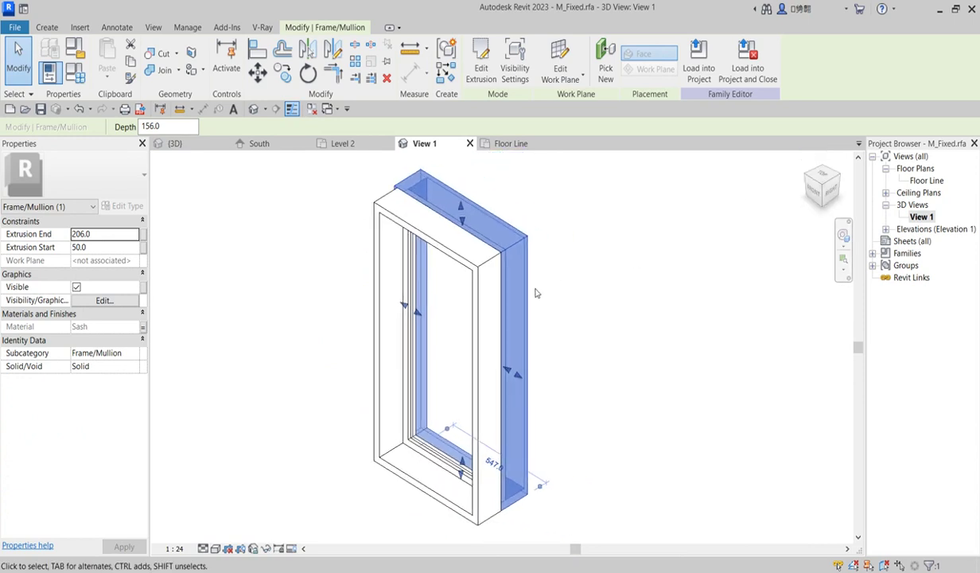
pyautogui.scroll(-2, 529, 259)
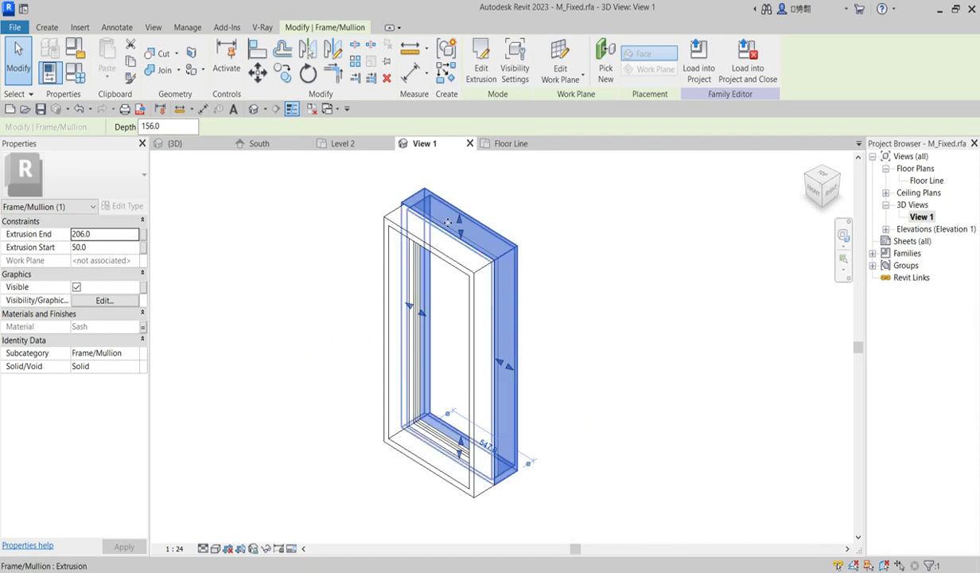
pyautogui.click(607, 249)
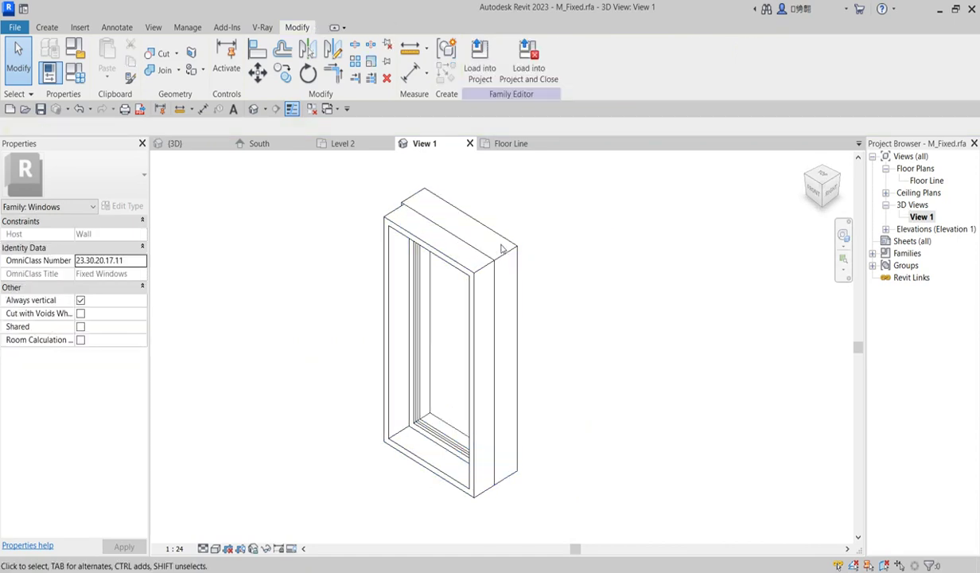
pyautogui.click(512, 243)
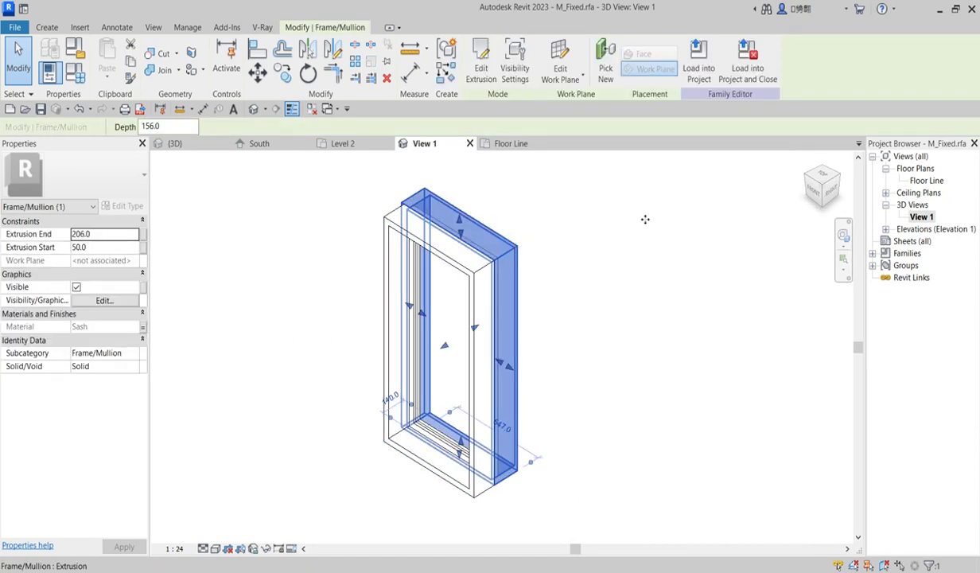
# Step: Open the family's Exterior elevation and start editing the frame extrusion's sketch, focused on the upper end of the frame
pyautogui.doubleClick(927, 182)
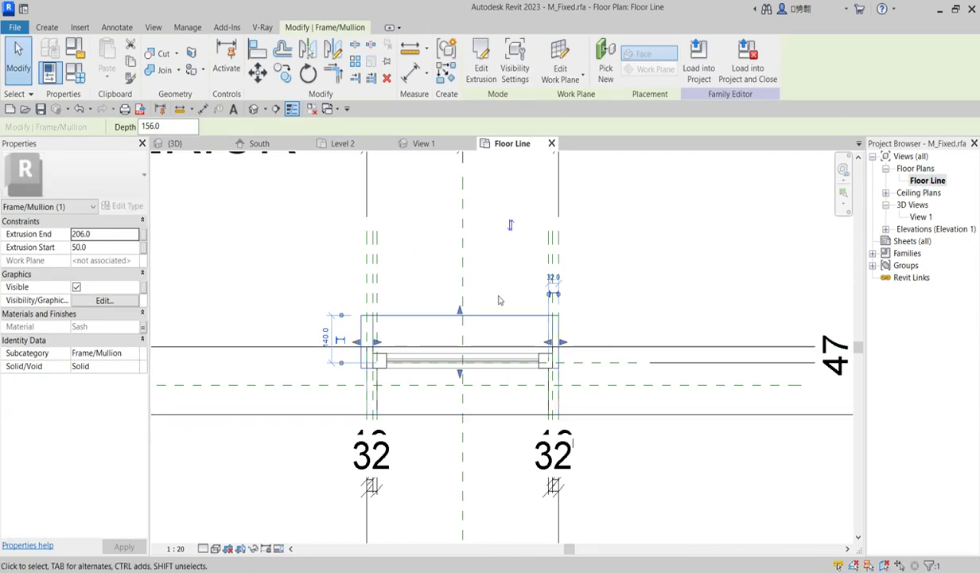
pyautogui.scroll(-4, 404, 422)
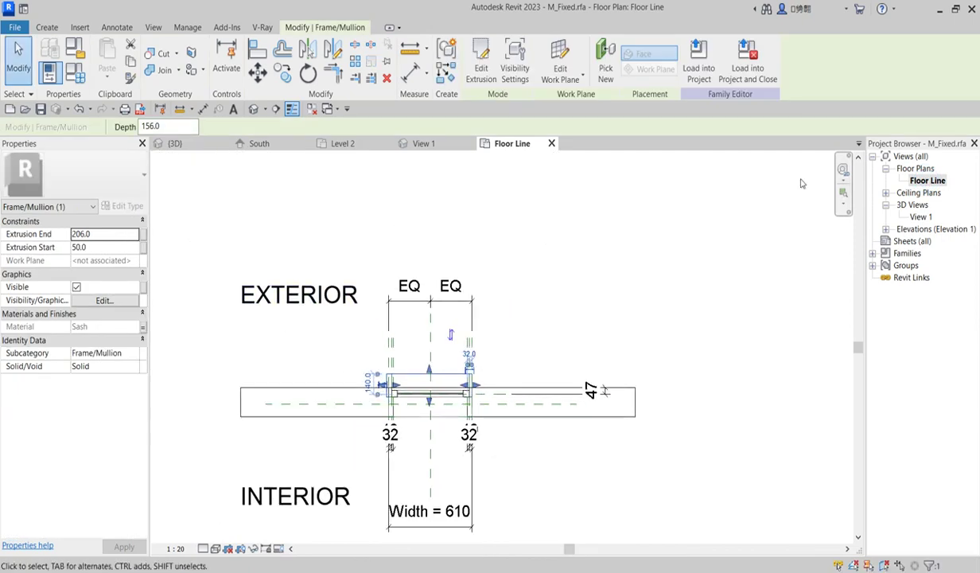
pyautogui.click(885, 230)
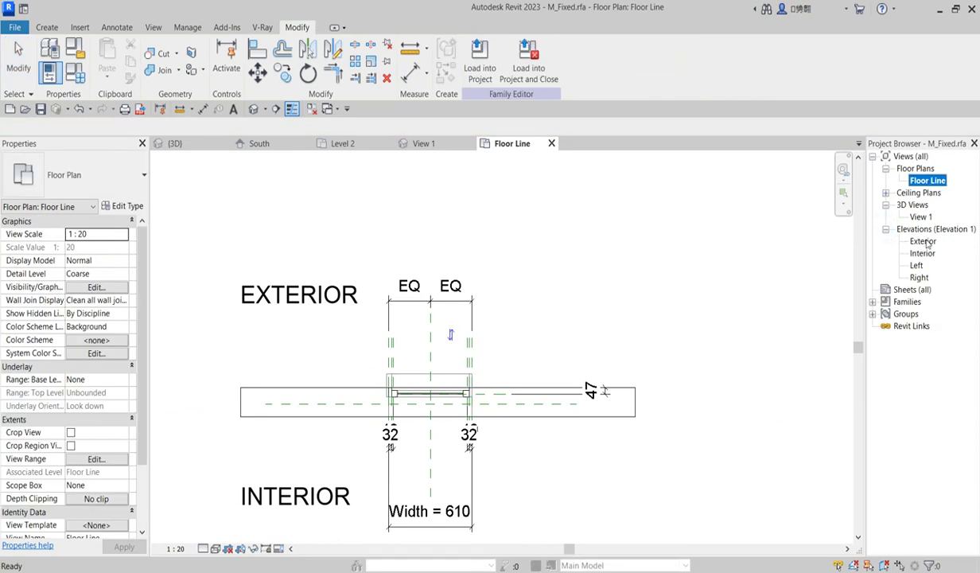
pyautogui.doubleClick(922, 241)
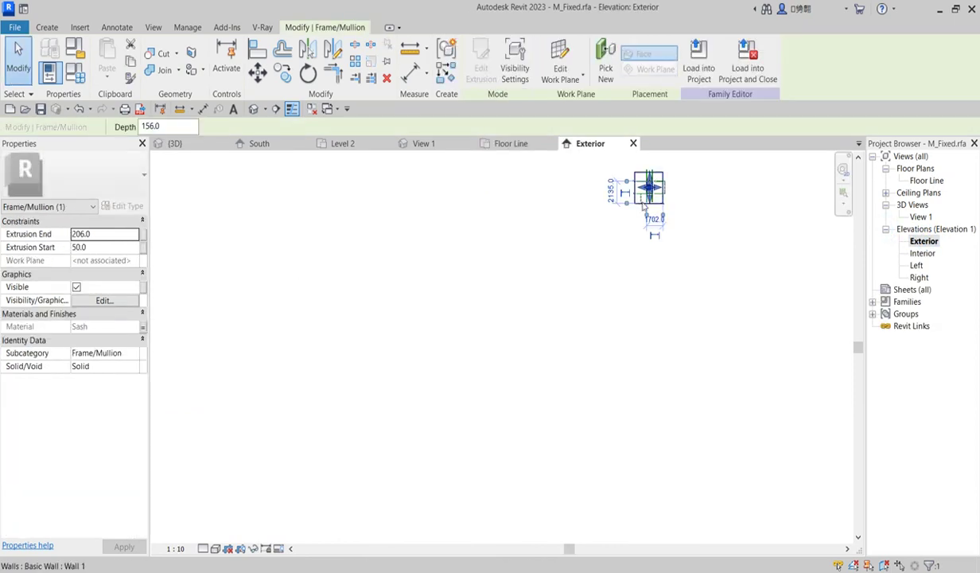
pyautogui.scroll(5, 536, 263)
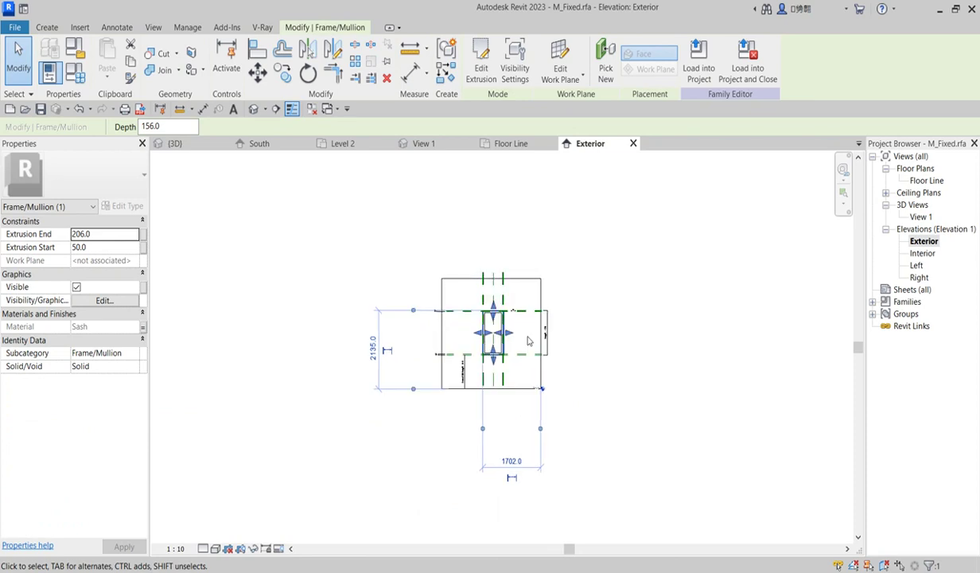
pyautogui.click(480, 62)
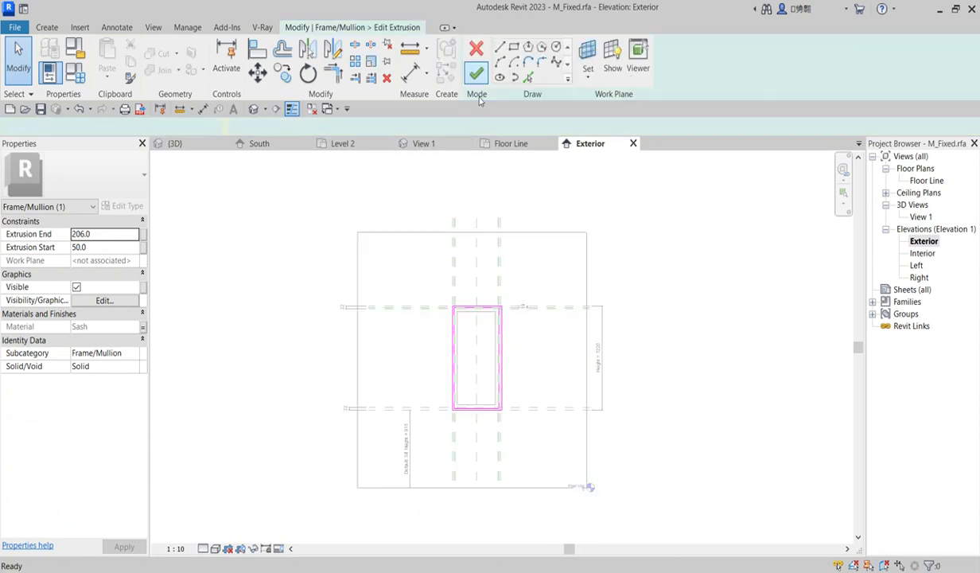
pyautogui.scroll(4, 486, 346)
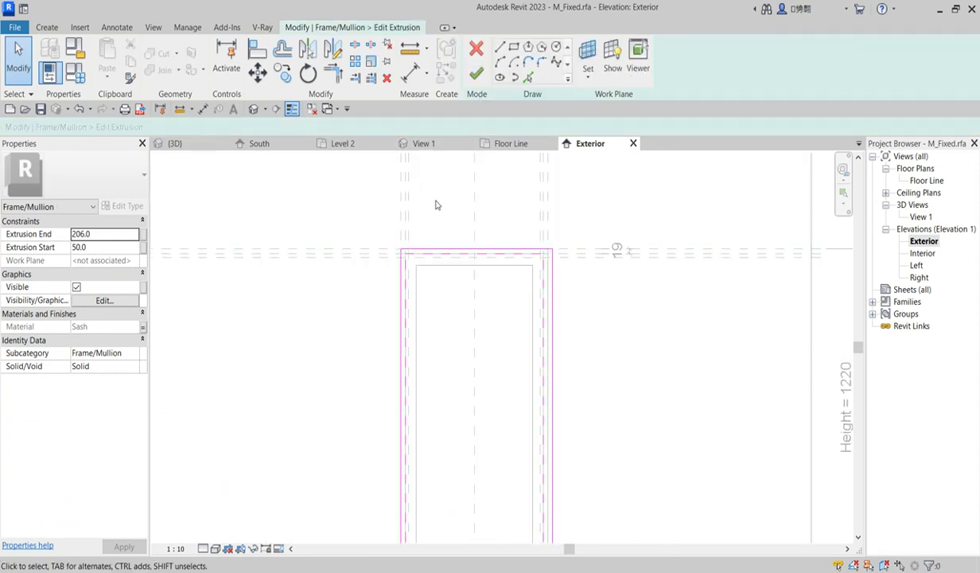
pyautogui.scroll(2, 422, 258)
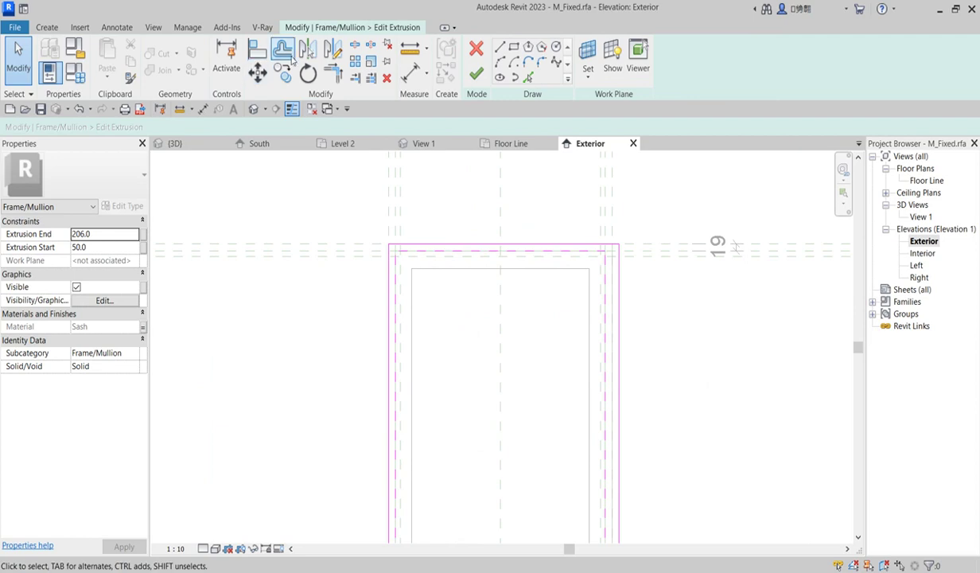
# Step: Offset the four outer sketch lines of the frame outward by 80 mm without keeping copies, and finish the extrusion edit
pyautogui.click(291, 59)
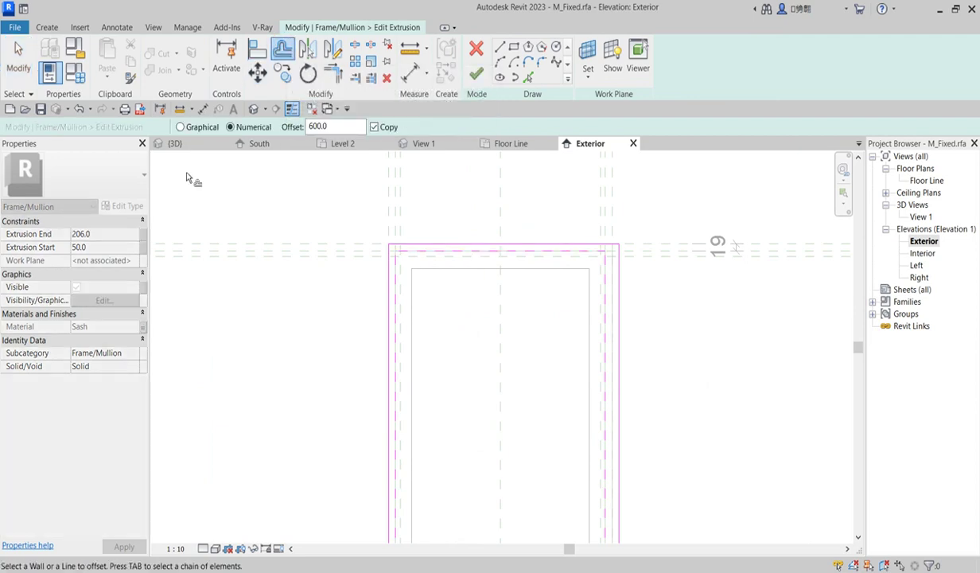
pyautogui.doubleClick(337, 127)
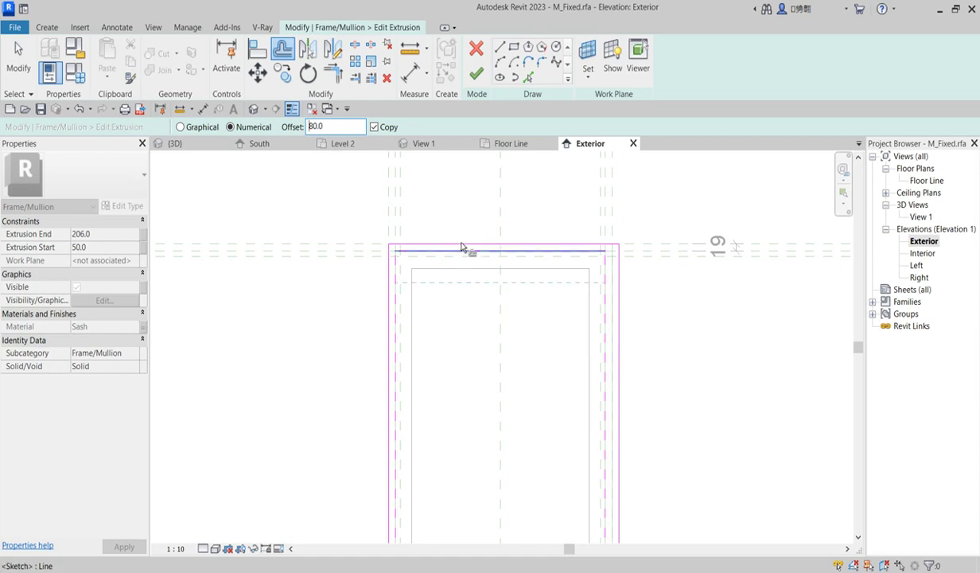
pyautogui.click(373, 126)
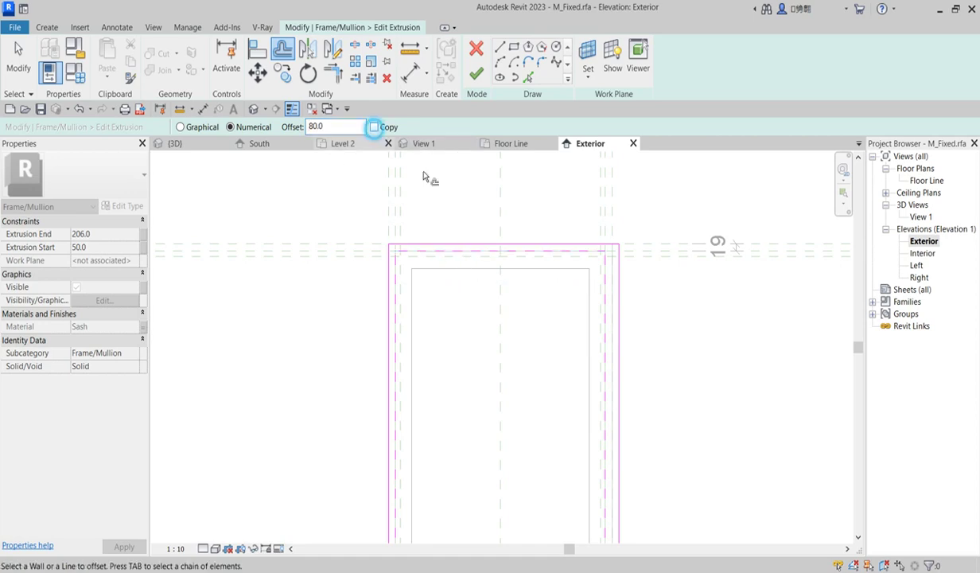
pyautogui.click(518, 247)
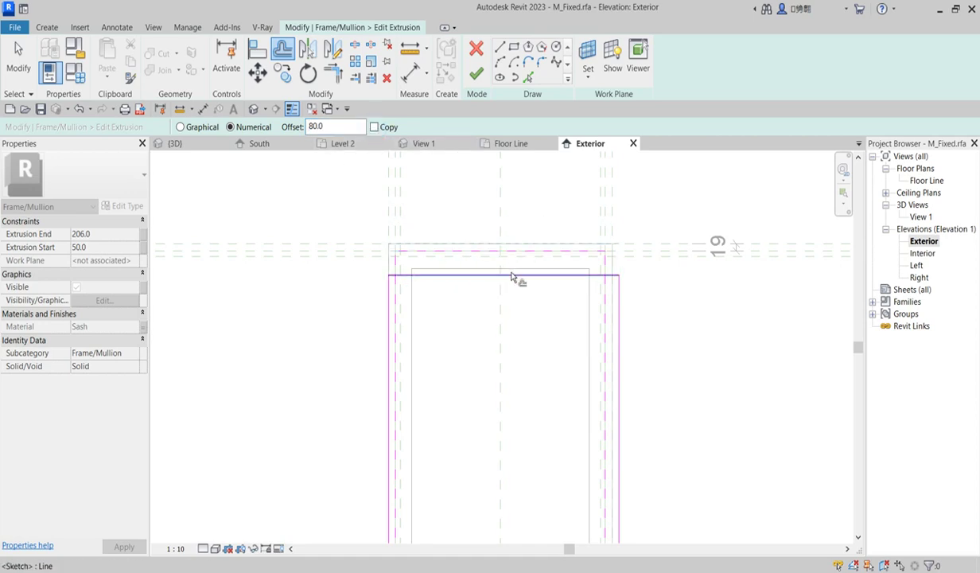
pyautogui.hotkey('ctrl', 'z')
pyautogui.click(506, 239)
pyautogui.click(383, 256)
pyautogui.click(622, 256)
pyautogui.scroll(-3, 502, 216)
pyautogui.scroll(3, 503, 429)
pyautogui.click(510, 413)
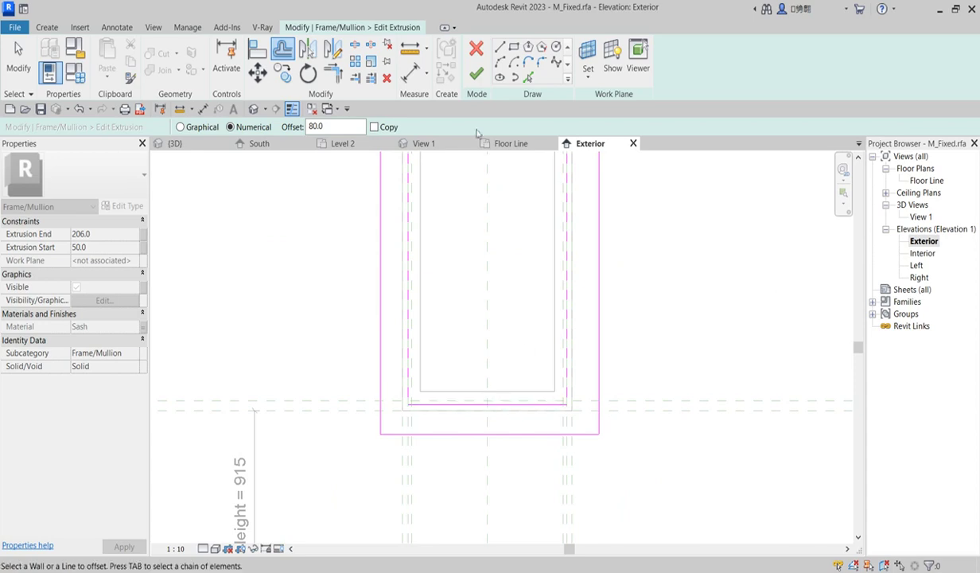
pyautogui.click(475, 73)
# Step: Load the modified window family into the MANSION project, overwriting the existing version, and check the projecting frames in the 3D view
pyautogui.scroll(-1, 626, 307)
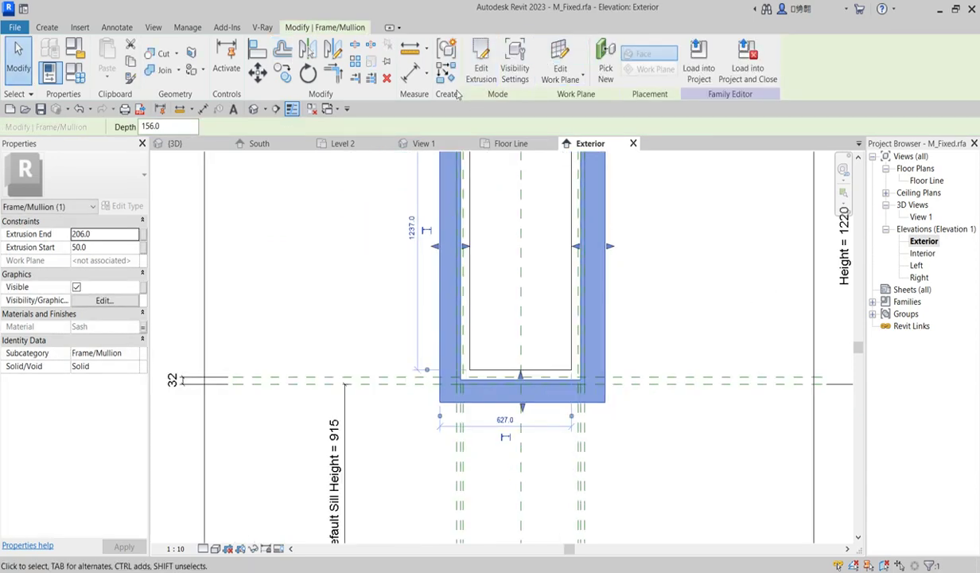
pyautogui.click(699, 63)
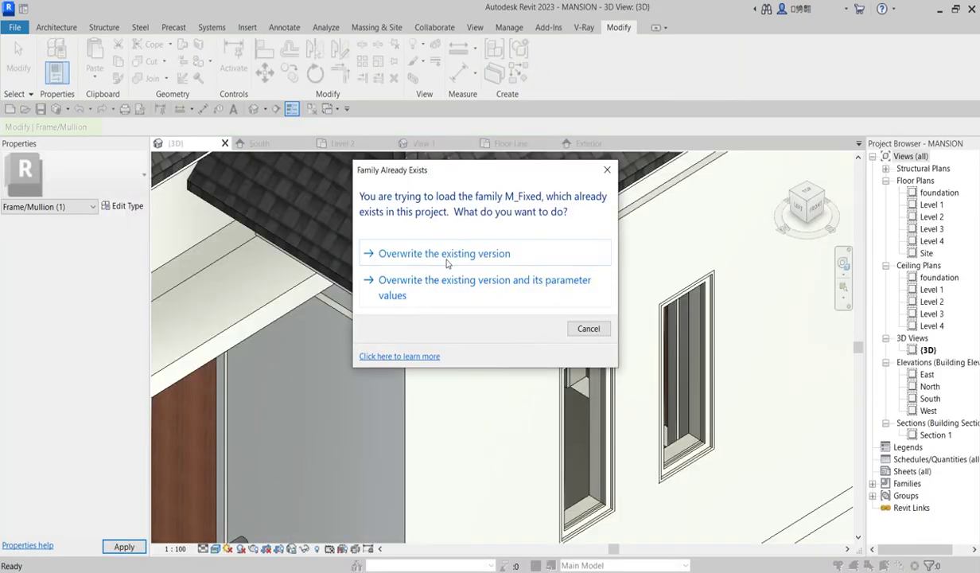
pyautogui.click(434, 253)
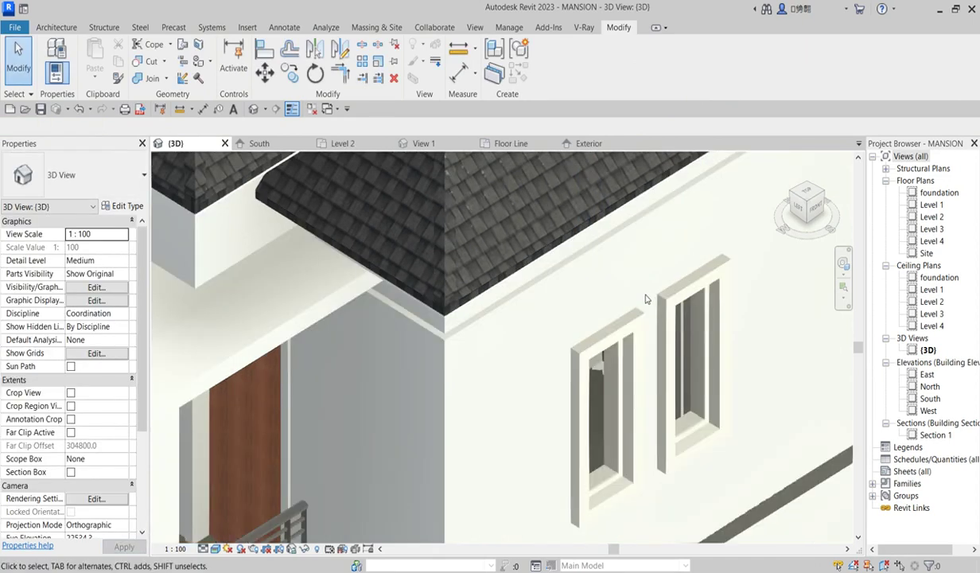
pyautogui.scroll(-3, 692, 259)
pyautogui.scroll(-4, 740, 350)
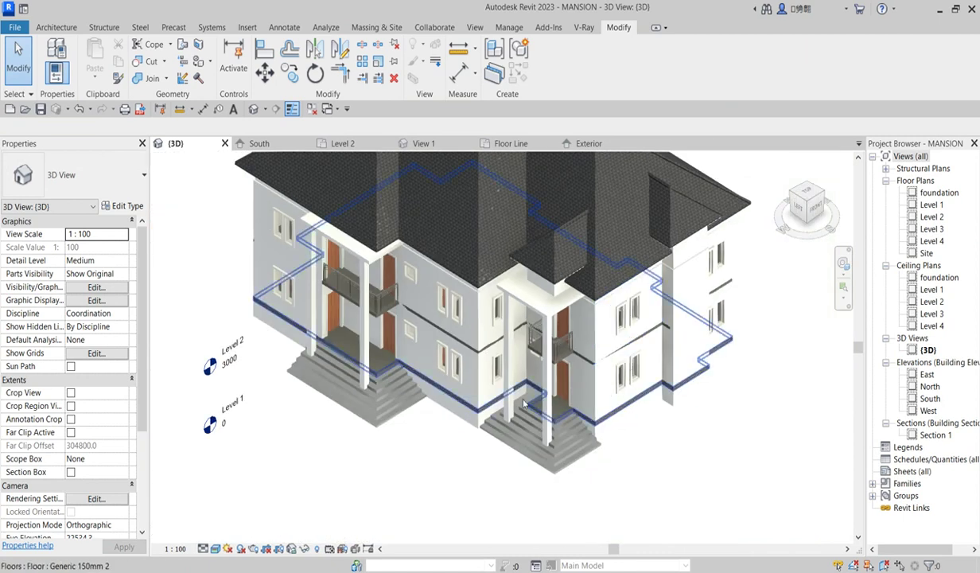
pyautogui.scroll(4, 424, 278)
pyautogui.scroll(-4, 429, 282)
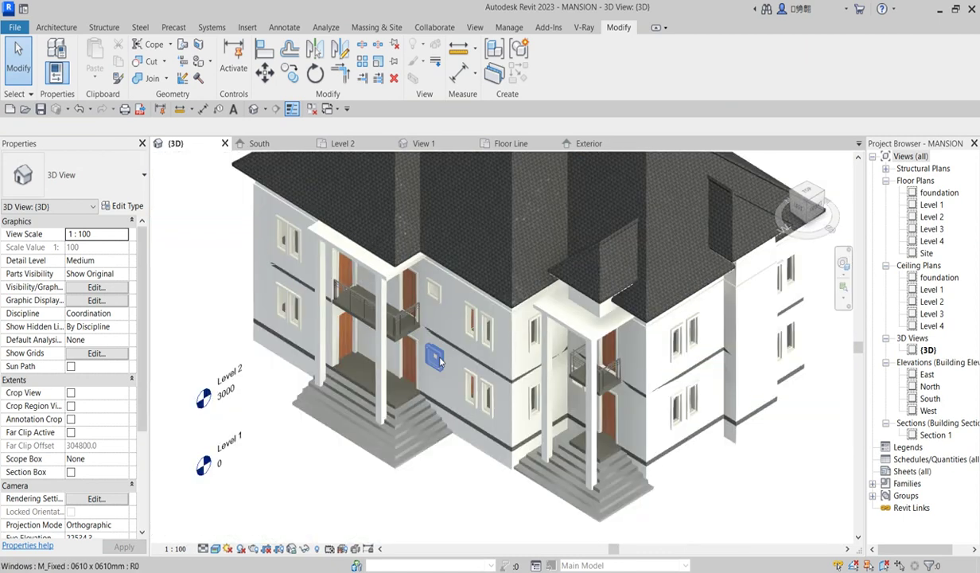
# Step: Open the material choice for the structure layer of the Level 1 floor's type, Generic 150mm 2
pyautogui.scroll(4, 270, 276)
pyautogui.scroll(-4, 270, 276)
pyautogui.scroll(2, 700, 429)
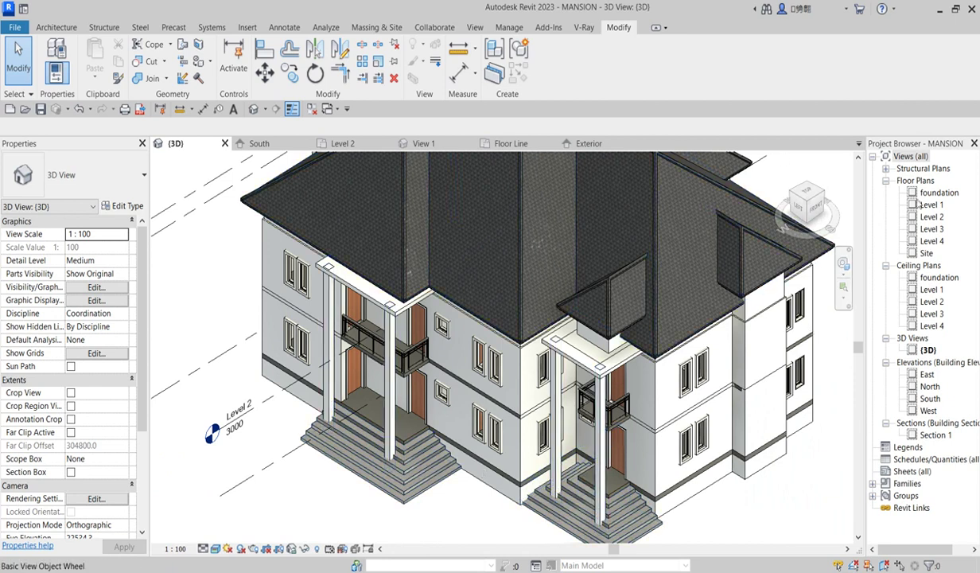
pyautogui.scroll(3, 648, 380)
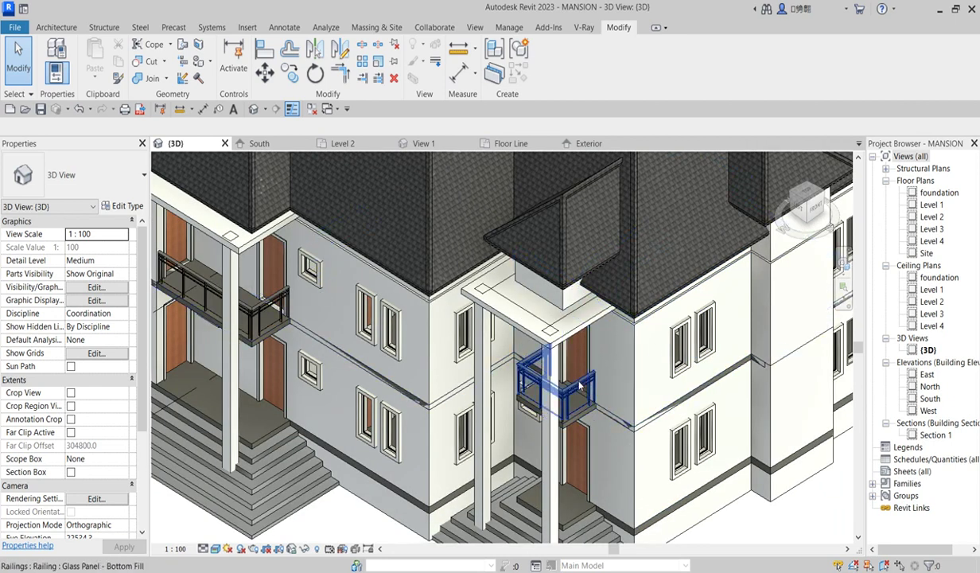
pyautogui.click(565, 497)
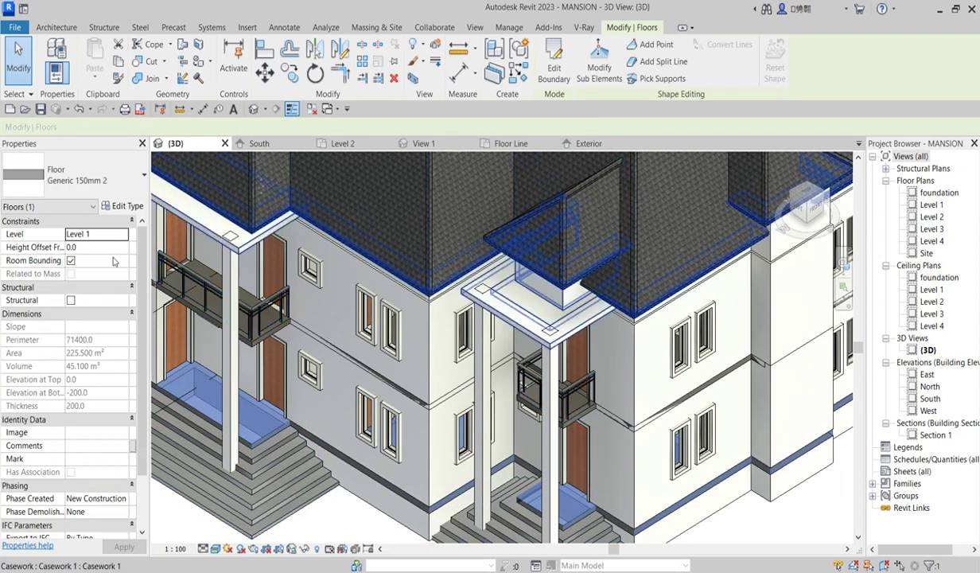
pyautogui.click(125, 206)
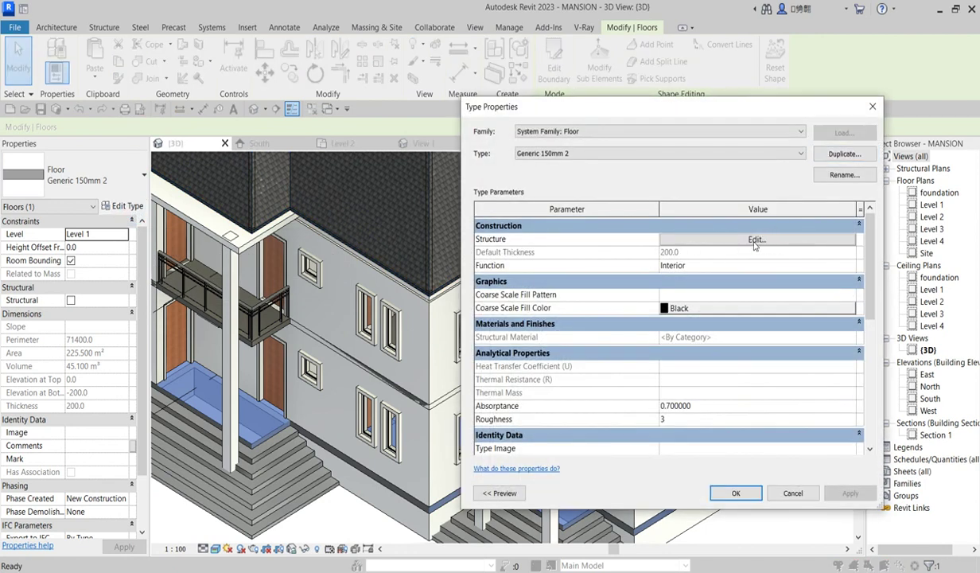
pyautogui.click(755, 239)
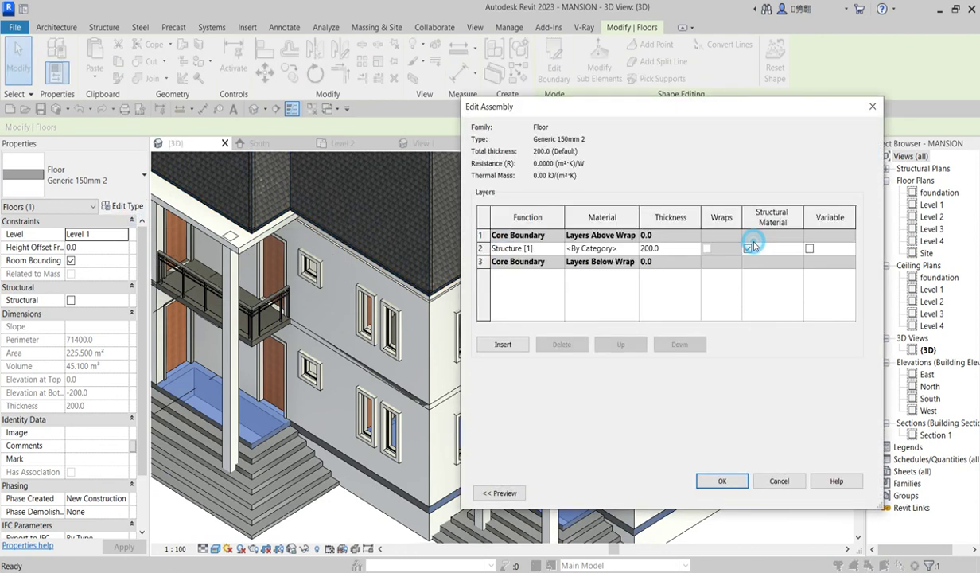
pyautogui.click(625, 249)
pyautogui.click(612, 244)
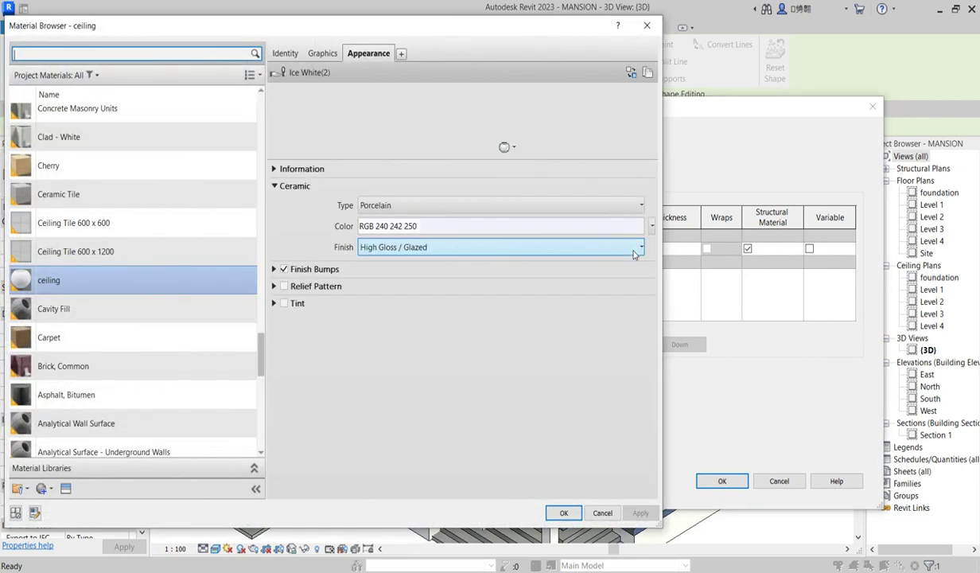
# Step: Duplicate the ceiling material with its assets, name the copy slab, and check its graphics settings
pyautogui.rightClick(109, 281)
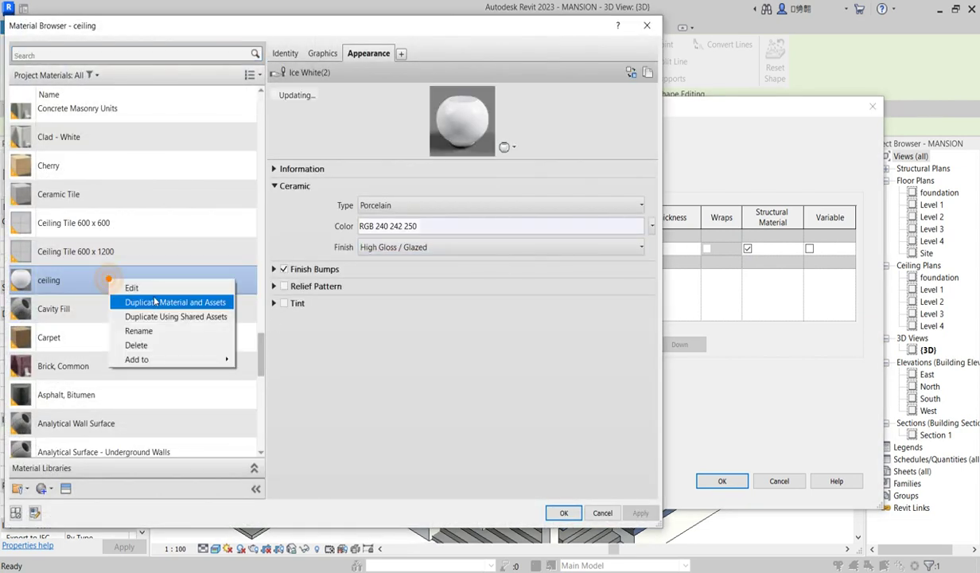
pyautogui.click(185, 301)
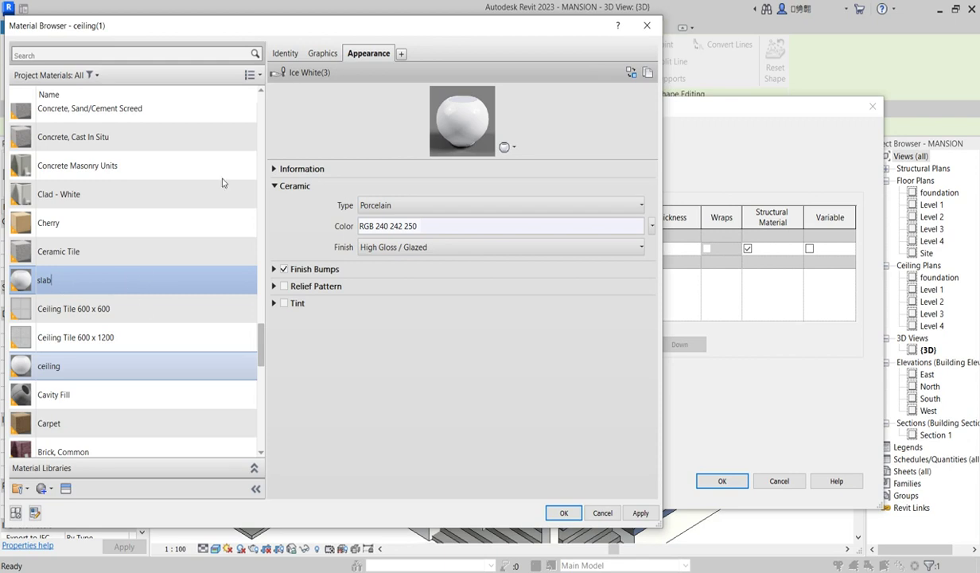
pyautogui.click(323, 54)
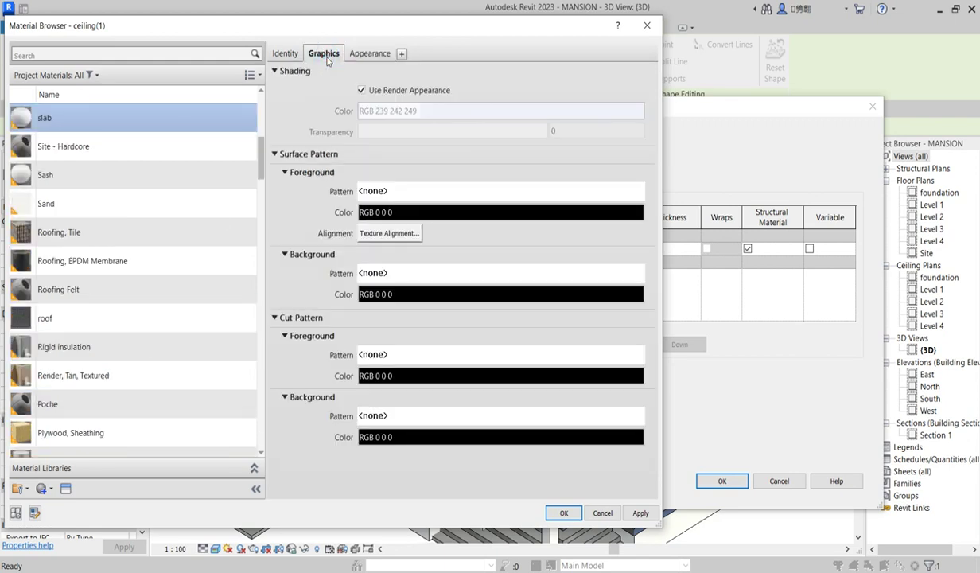
# Step: Replace the slab material's appearance with the 3in Squares - White asset and apply the material to the Level 1 floor's structure layer
pyautogui.click(370, 55)
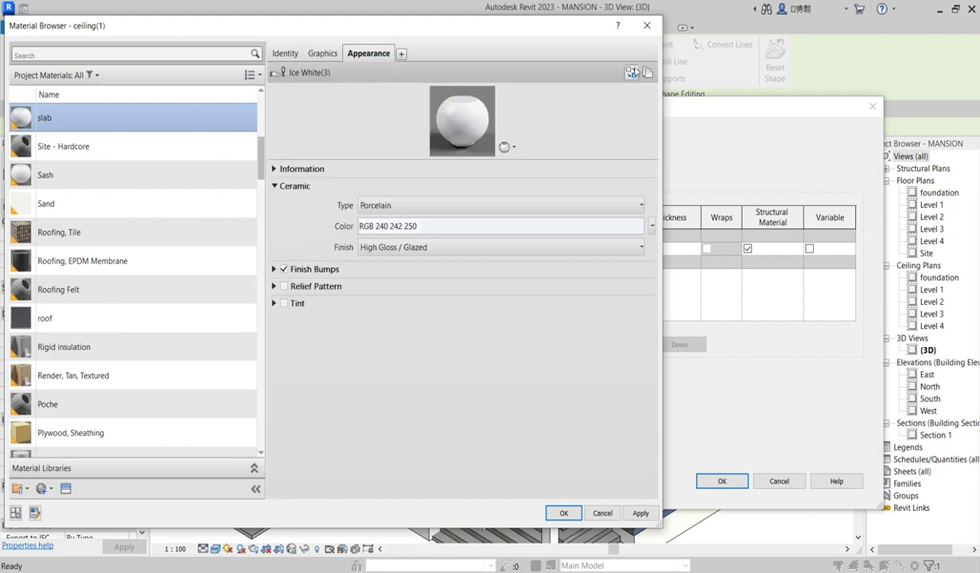
pyautogui.click(633, 70)
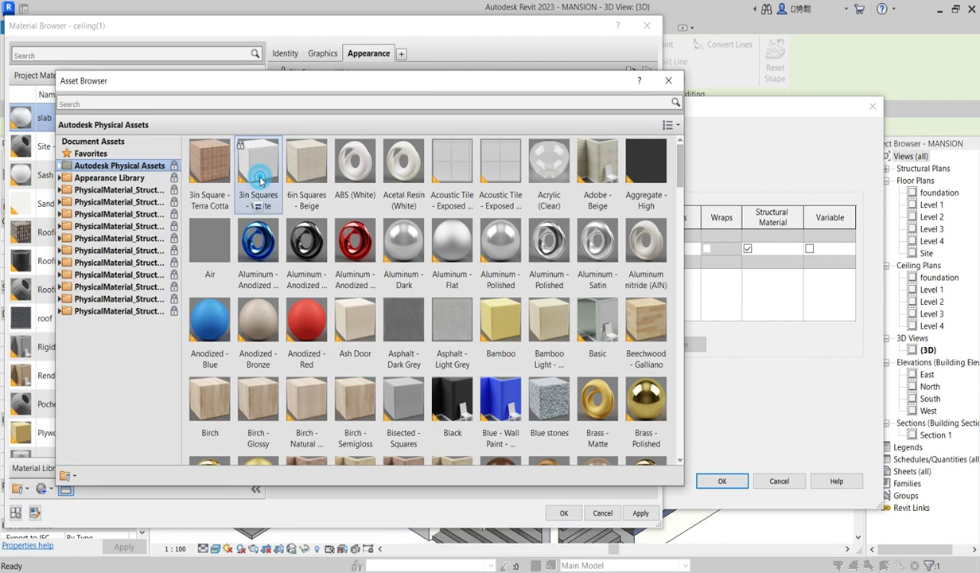
pyautogui.click(668, 81)
pyautogui.click(564, 513)
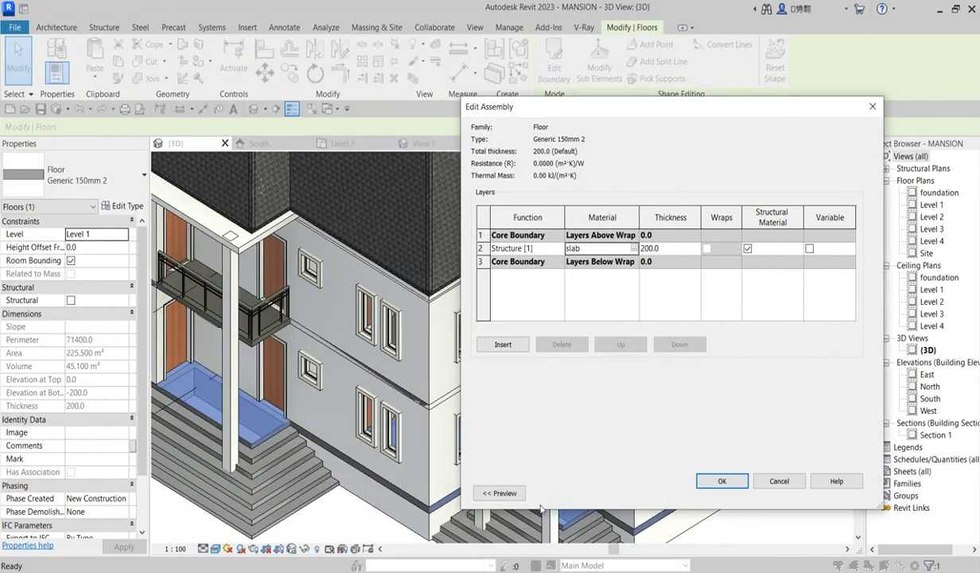
pyautogui.click(716, 481)
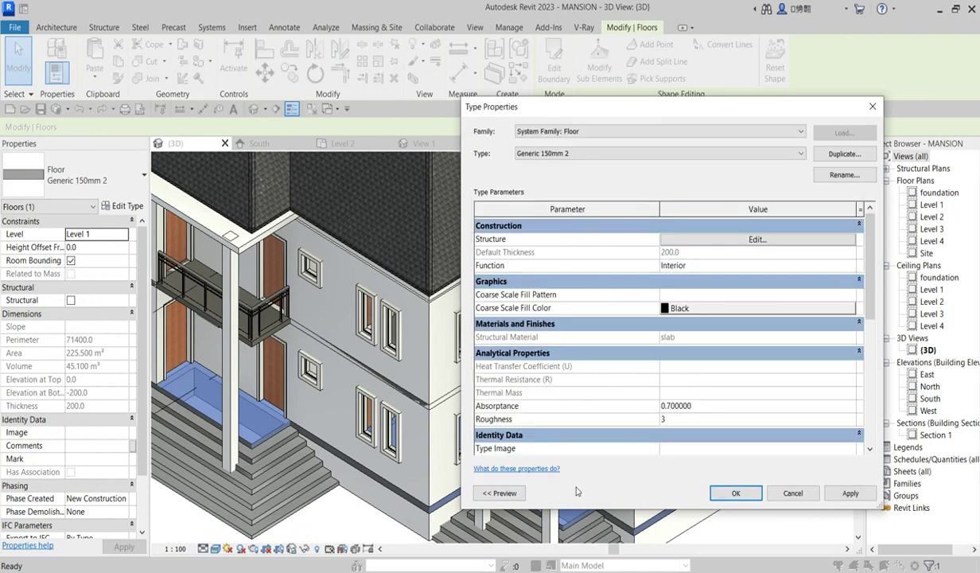
pyautogui.click(732, 492)
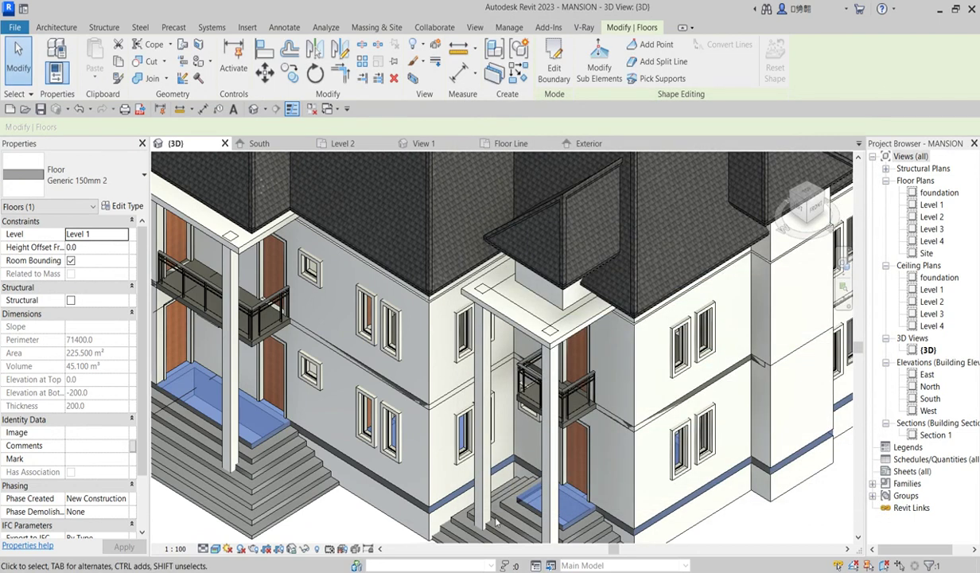
pyautogui.click(357, 521)
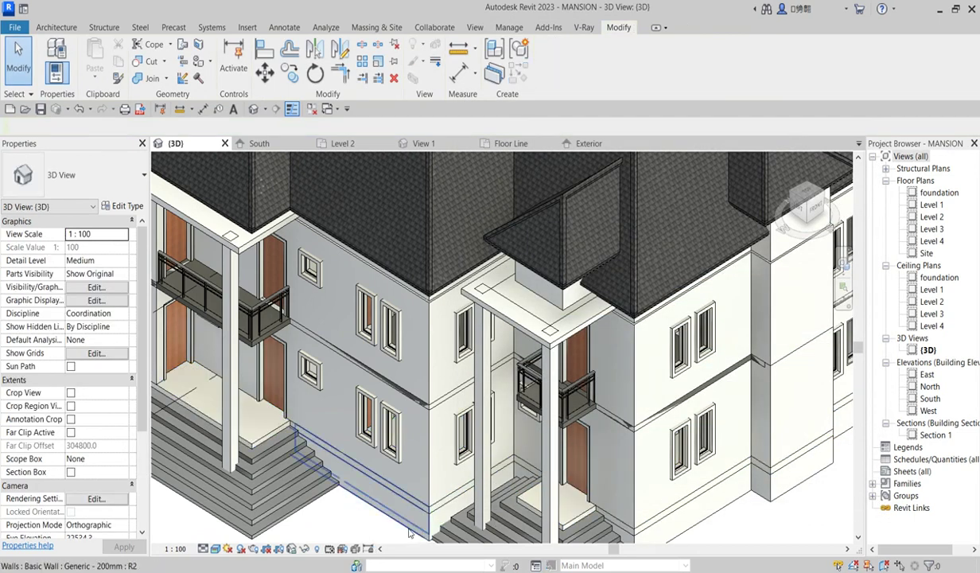
# Step: Assign the slab material to the structure layer of the Level 2 floor's type, Generic 150mm
pyautogui.scroll(3, 425, 406)
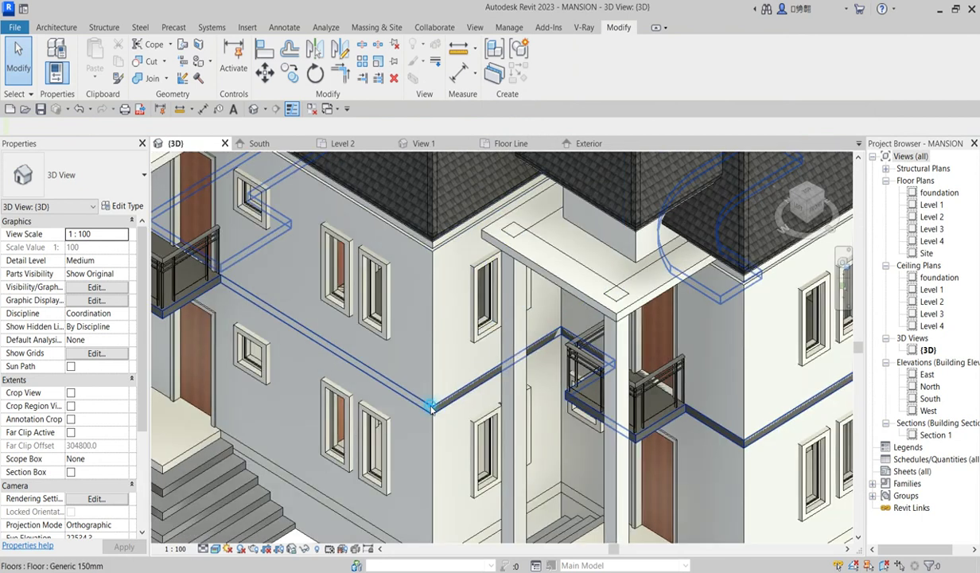
pyautogui.click(225, 280)
pyautogui.click(126, 206)
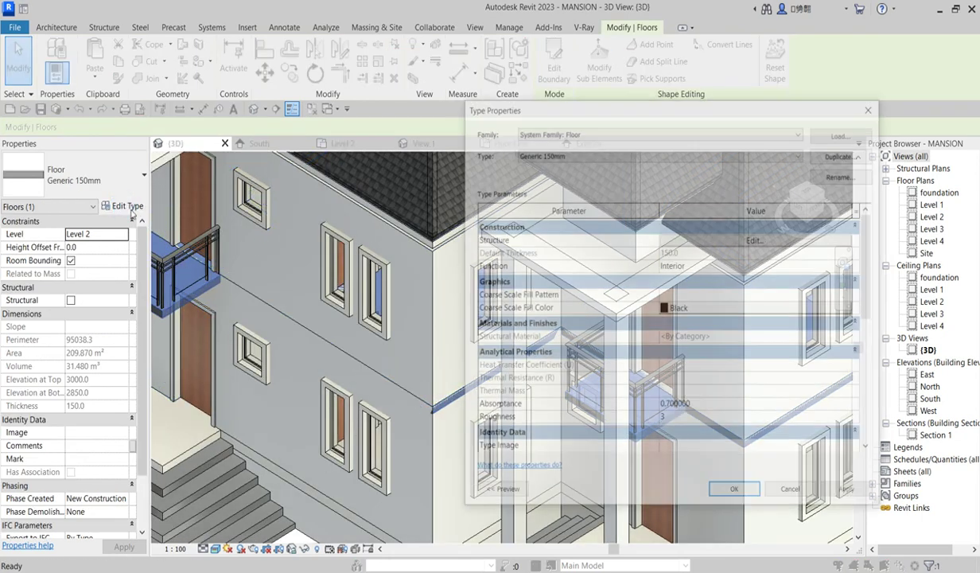
pyautogui.click(705, 240)
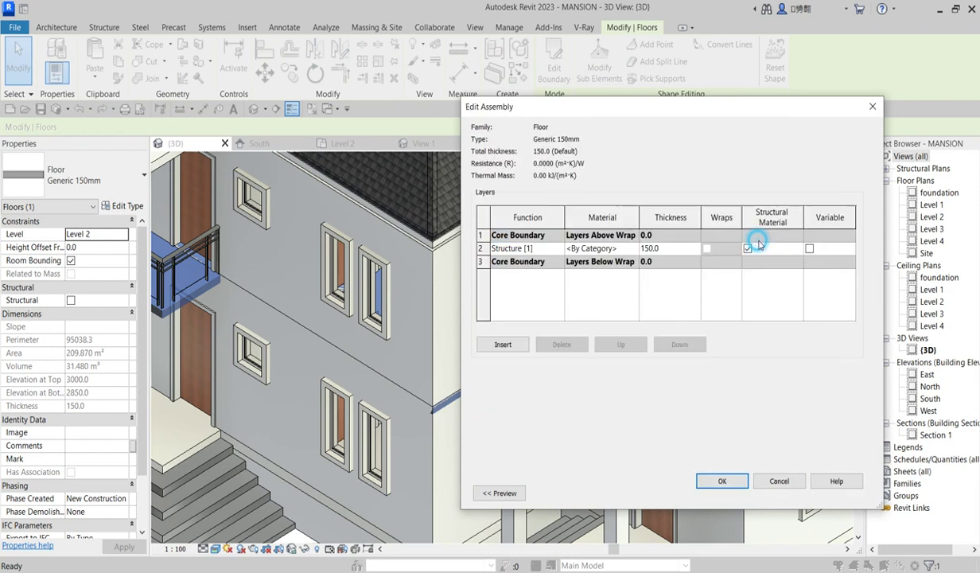
pyautogui.click(628, 248)
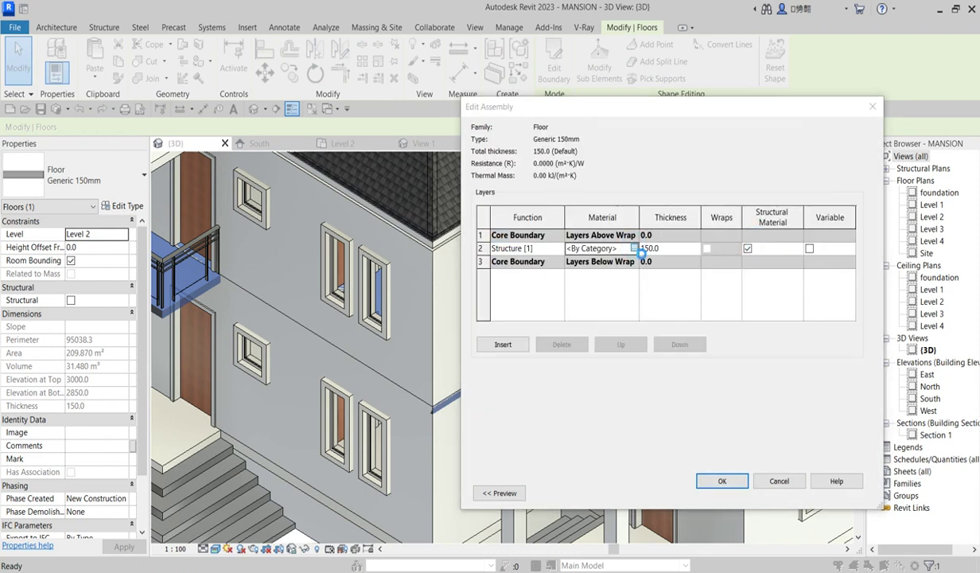
pyautogui.click(634, 248)
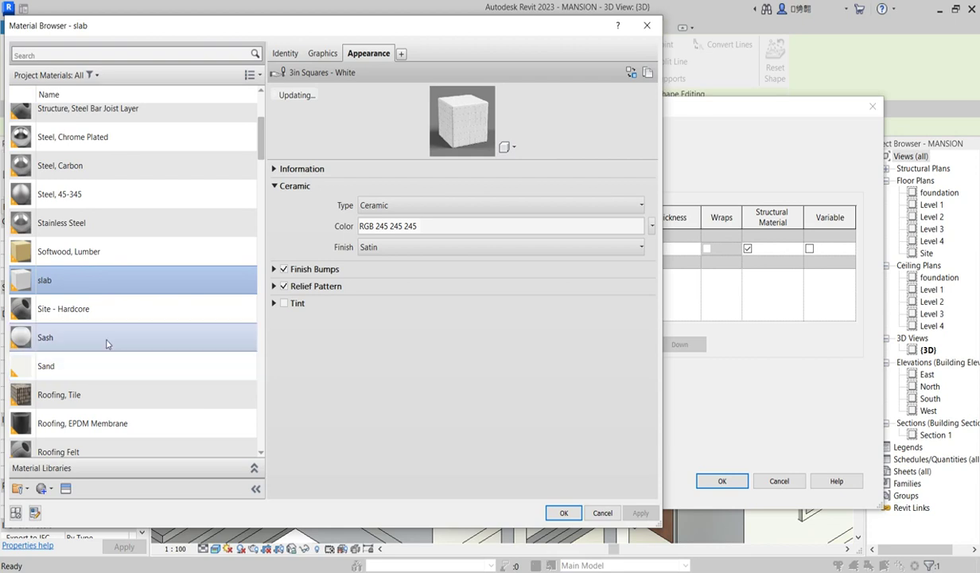
pyautogui.click(565, 513)
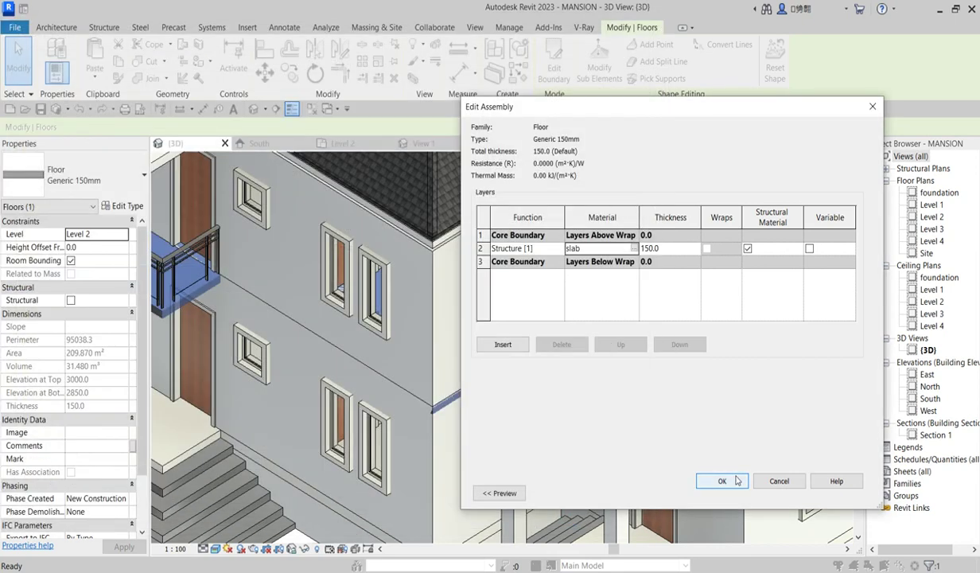
pyautogui.click(735, 479)
pyautogui.click(721, 489)
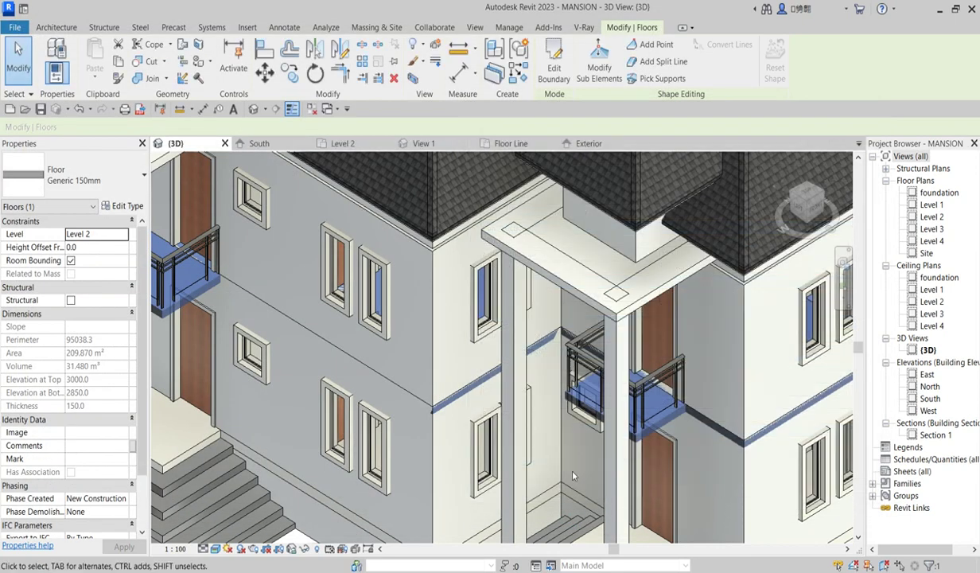
pyautogui.click(400, 350)
# Step: Check the new slab finish on the porches, balconies and floor bands in the 3D view
pyautogui.scroll(-5, 400, 350)
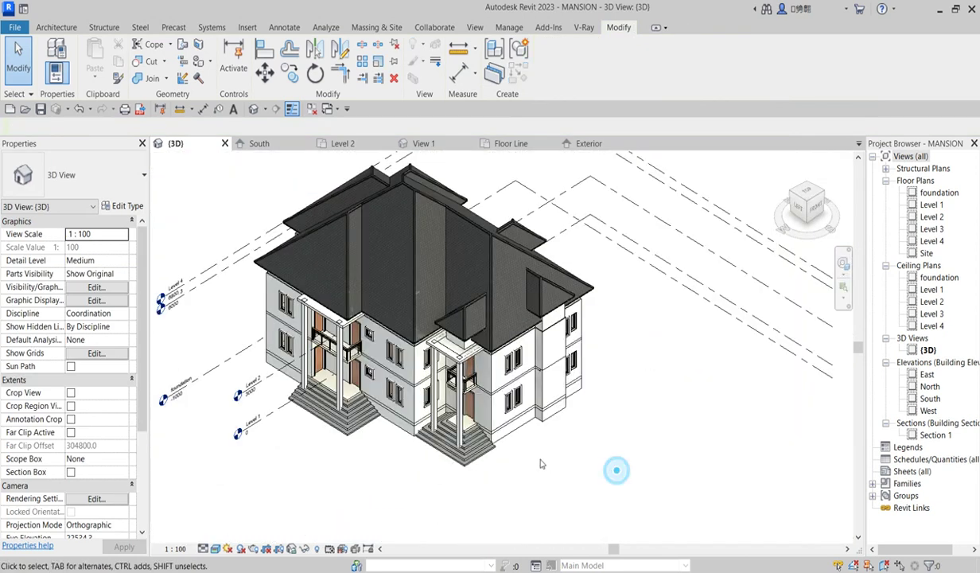
pyautogui.scroll(5, 457, 446)
pyautogui.scroll(2, 533, 343)
pyautogui.scroll(-2, 533, 343)
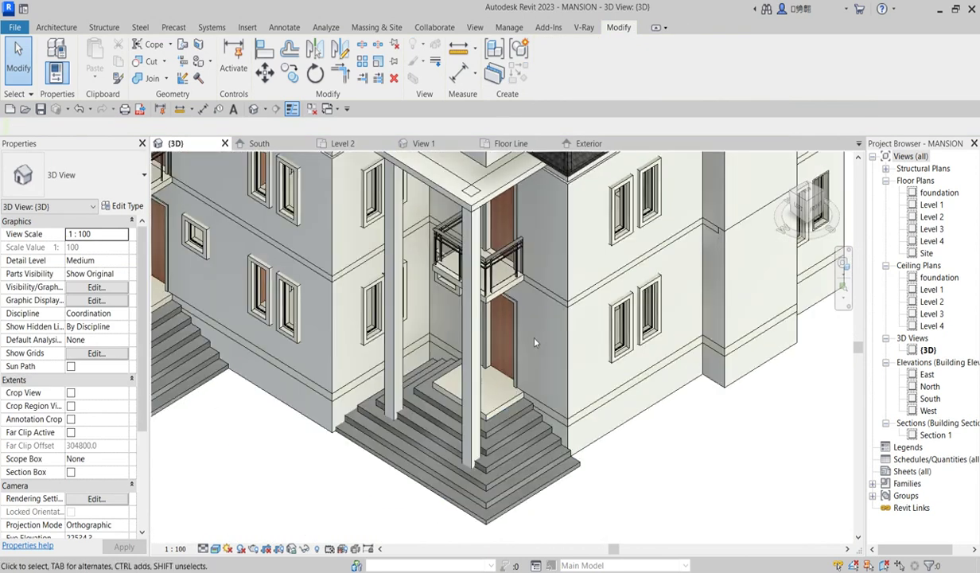
pyautogui.scroll(-2, 500, 335)
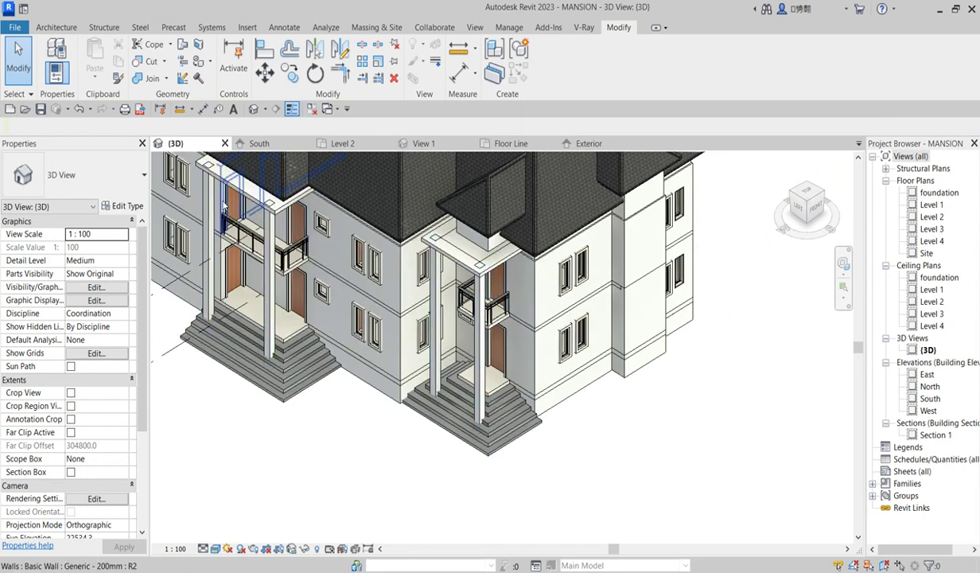
pyautogui.scroll(2, 224, 205)
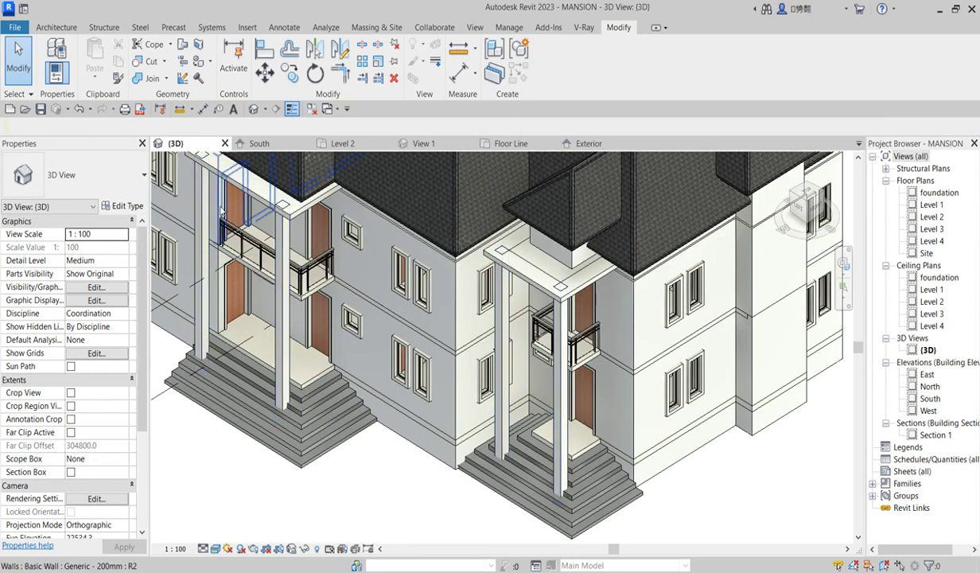
pyautogui.click(57, 27)
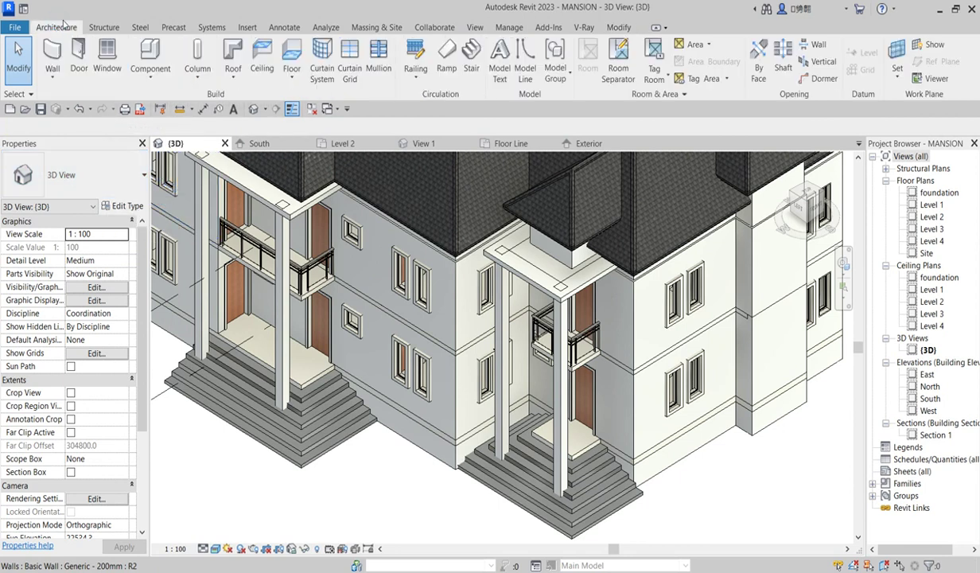
pyautogui.click(106, 67)
pyautogui.click(48, 28)
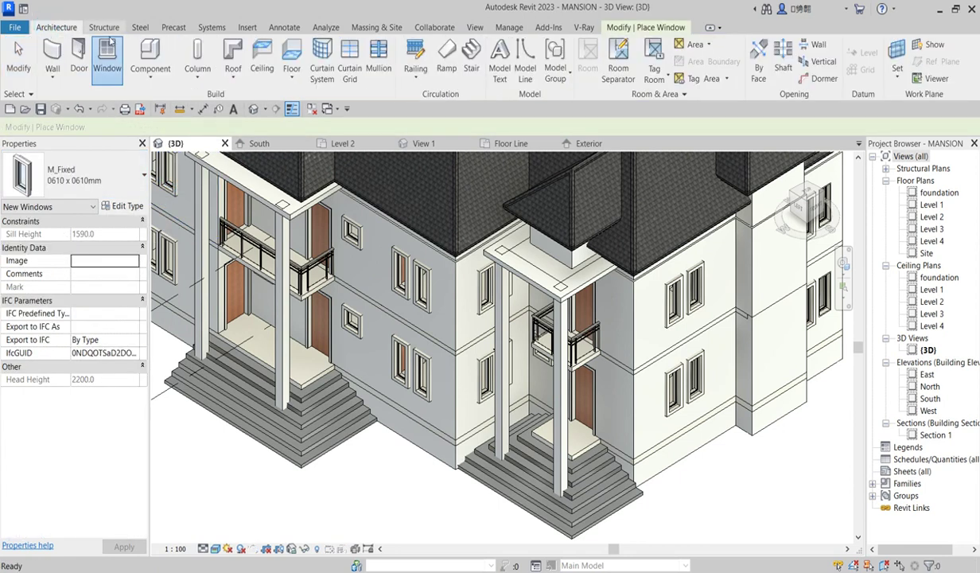
pyautogui.click(79, 55)
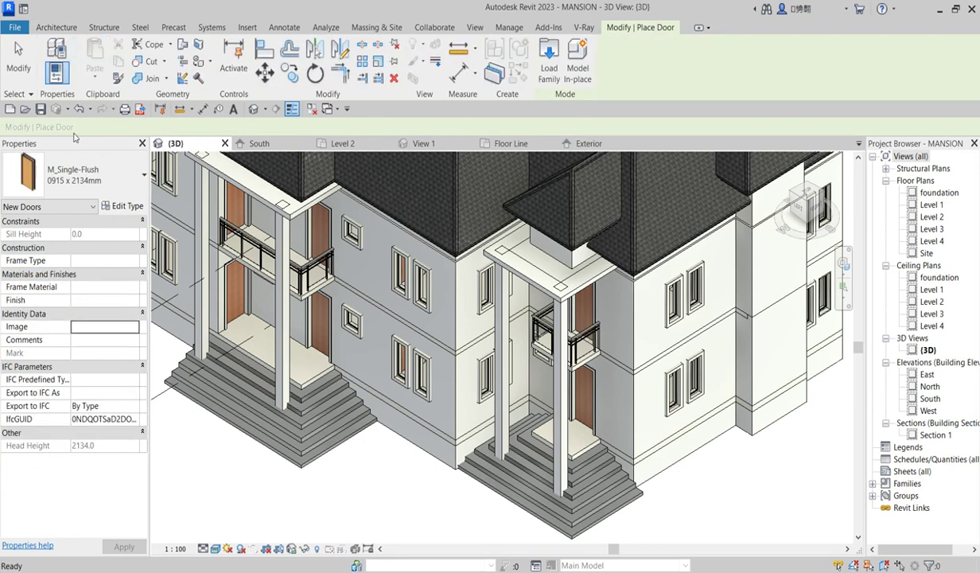
pyautogui.click(108, 176)
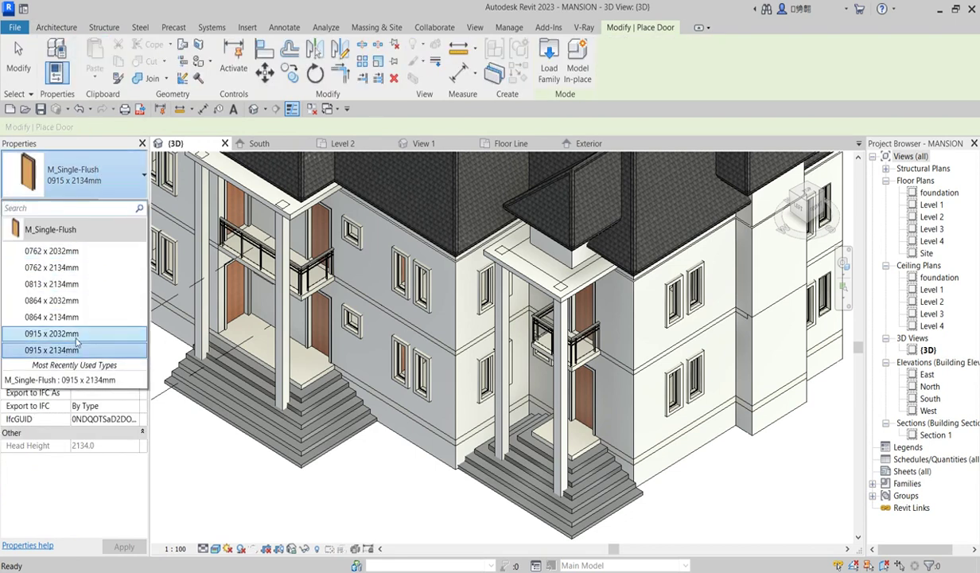
pyautogui.rightClick(226, 455)
pyautogui.click(256, 240)
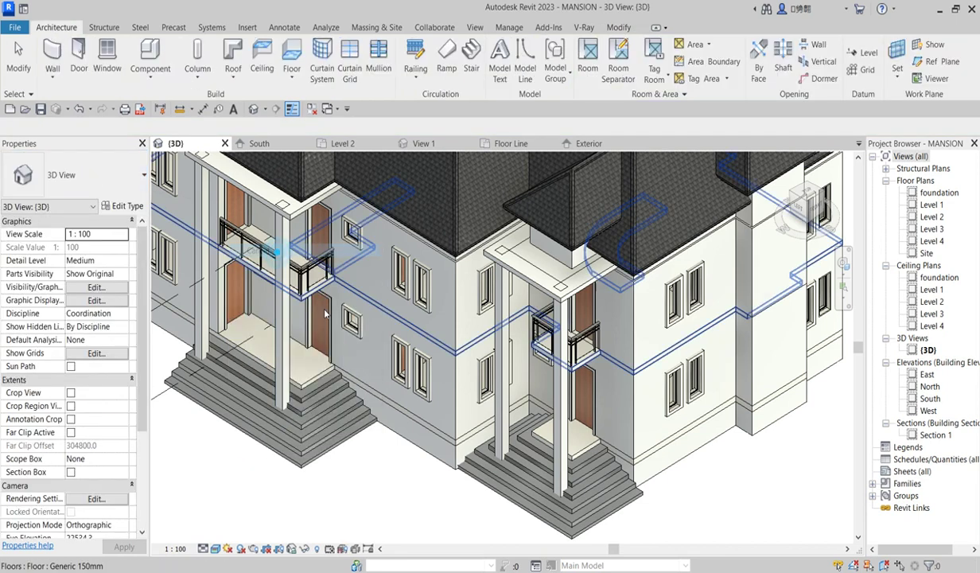
# Step: Examine the Level 1 single-flush door at the mansion's smaller entrance porch in the 3D view
pyautogui.scroll(-3, 317, 384)
pyautogui.scroll(4, 466, 390)
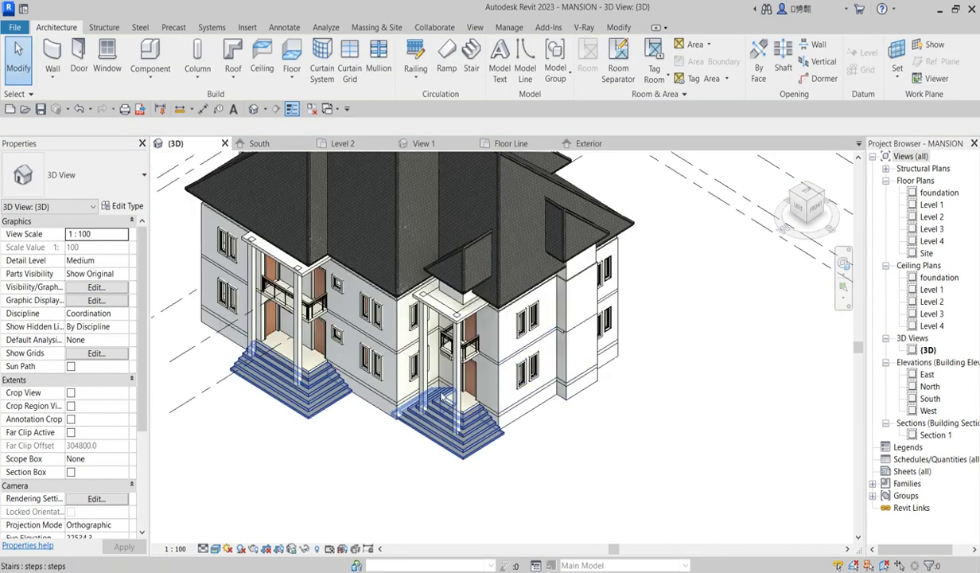
pyautogui.scroll(3, 466, 390)
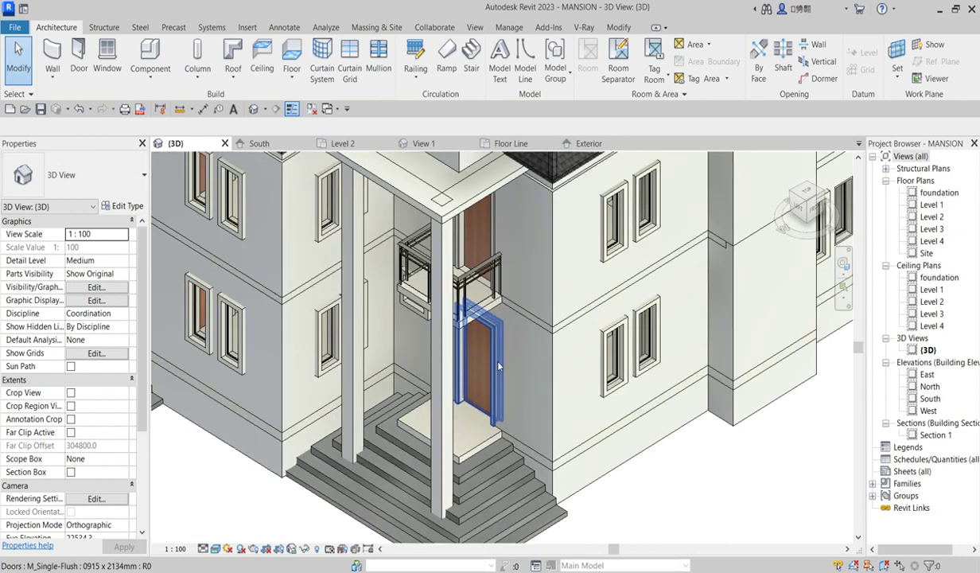
pyautogui.click(498, 366)
pyautogui.scroll(-5, 499, 366)
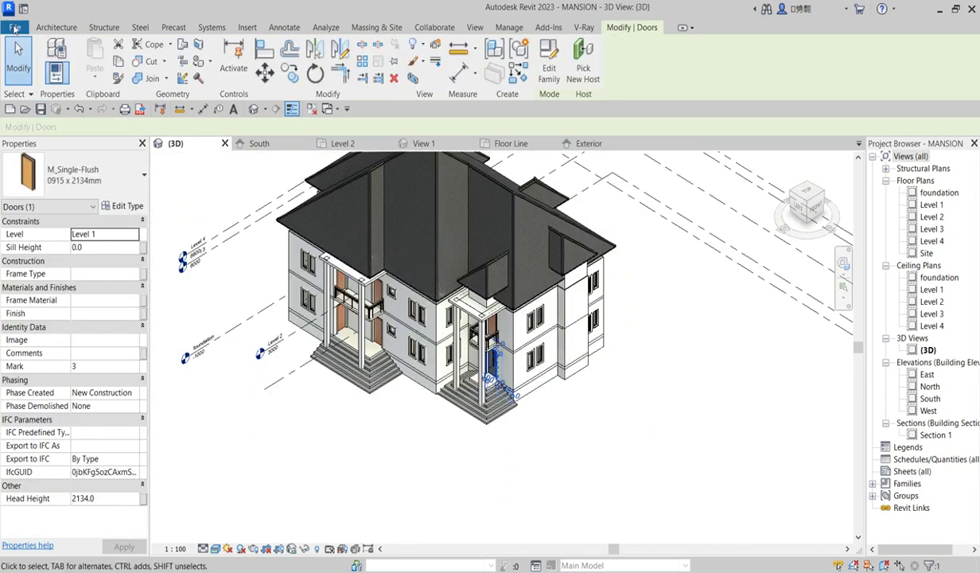
pyautogui.click(14, 28)
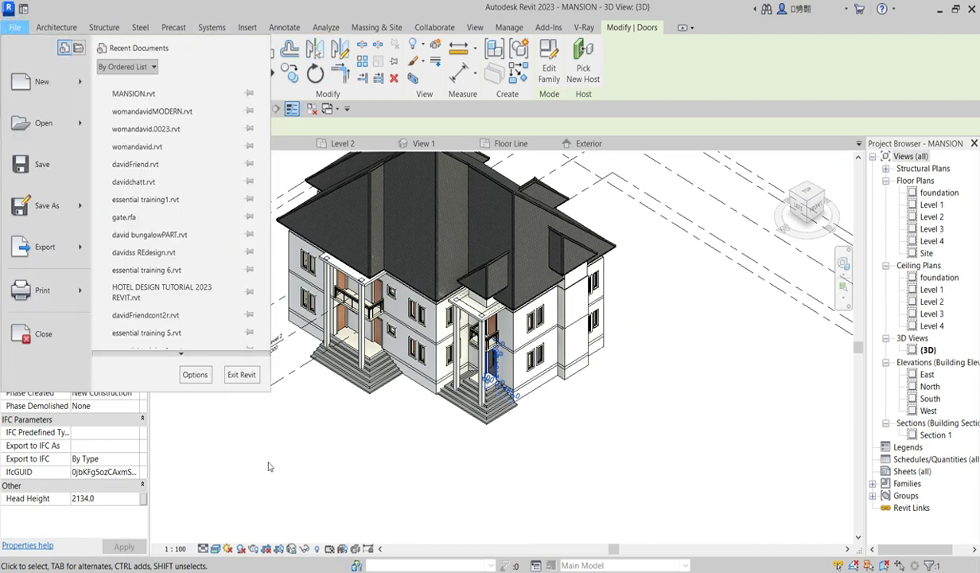
pyautogui.scroll(-1, 233, 125)
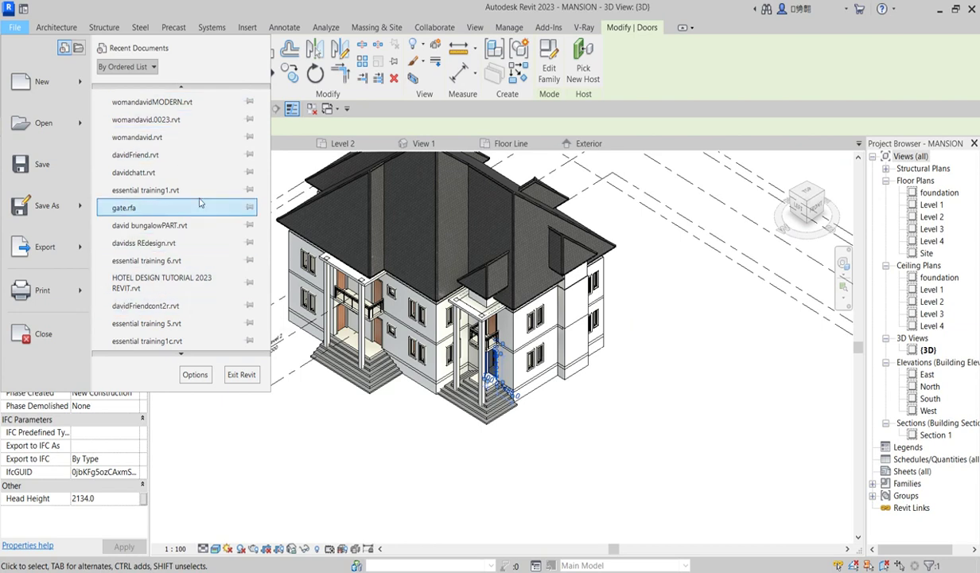
pyautogui.scroll(-1, 276, 446)
pyautogui.scroll(1, 191, 171)
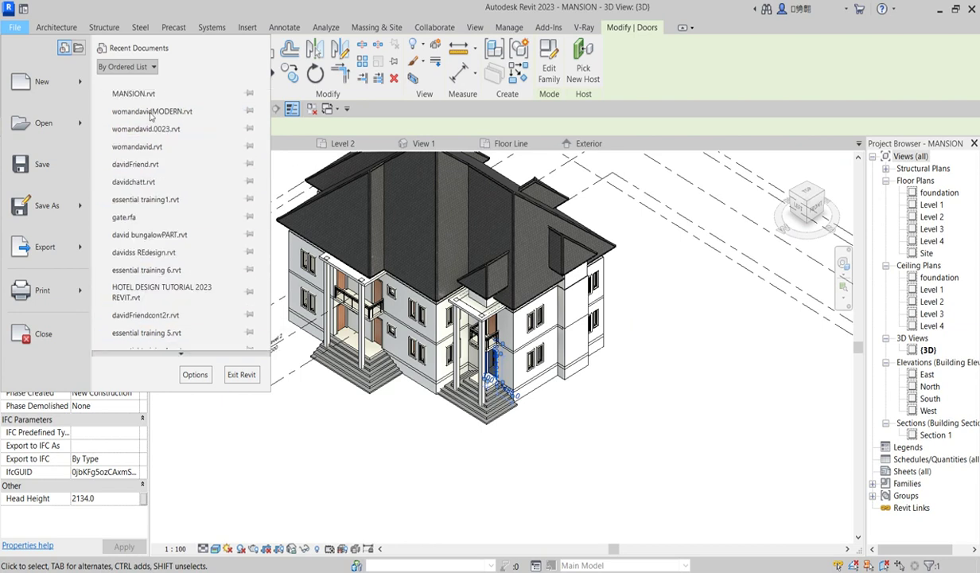
pyautogui.click(188, 165)
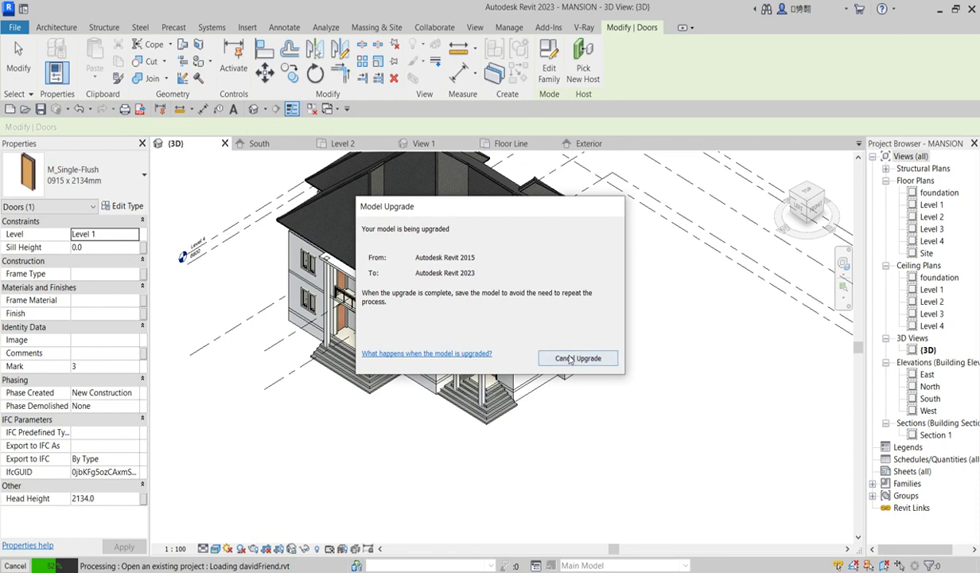
pyautogui.click(570, 359)
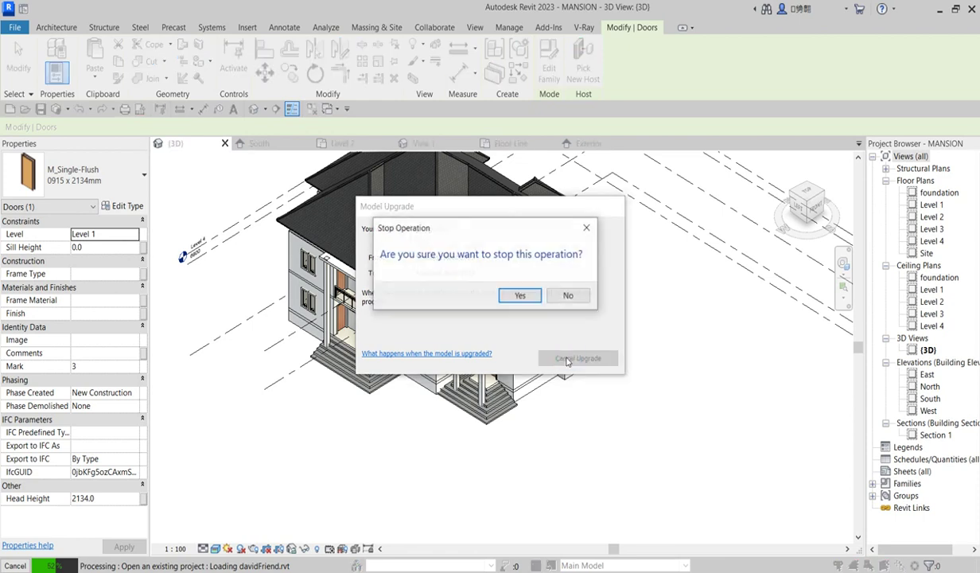
pyautogui.click(515, 293)
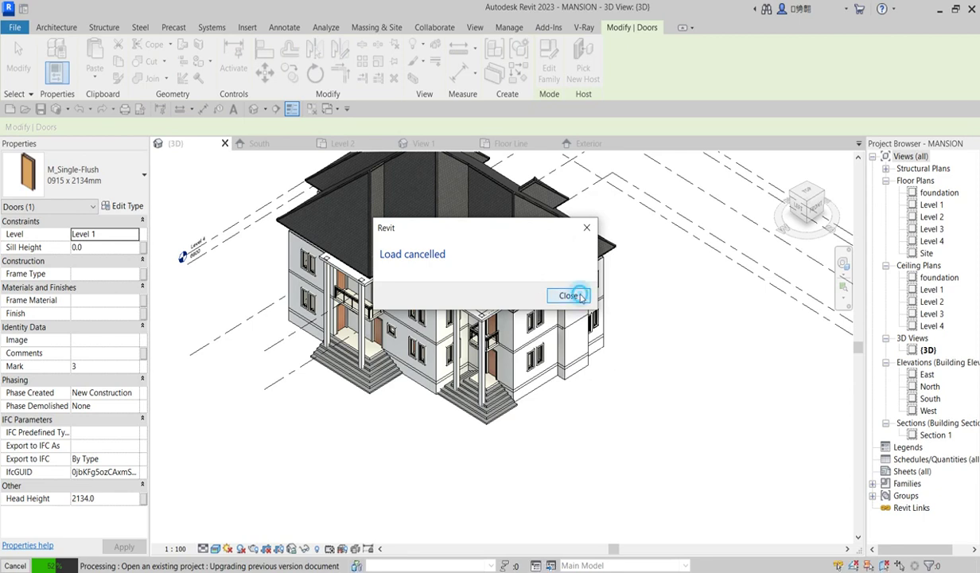
pyautogui.click(580, 296)
# Step: Open the project womandavidMODERN.rvt and display its Level 1 floor plan
pyautogui.click(15, 29)
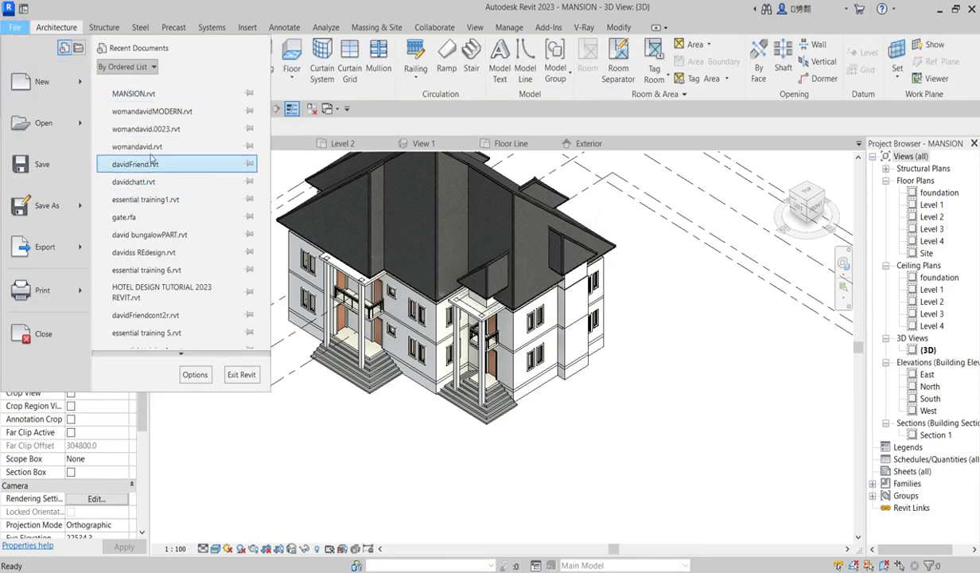
pyautogui.click(171, 112)
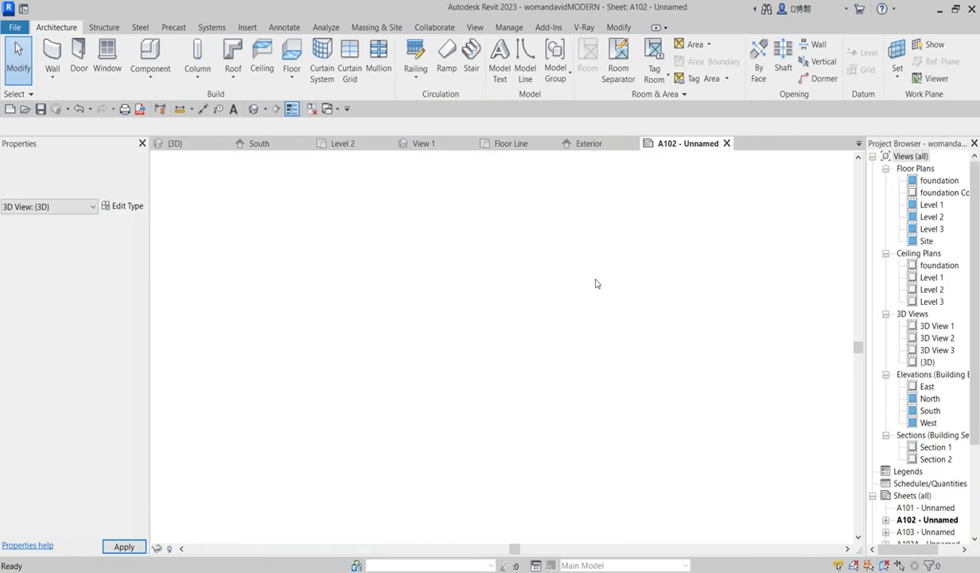
pyautogui.click(933, 205)
pyautogui.doubleClick(932, 205)
pyautogui.scroll(3, 478, 296)
pyautogui.scroll(-4, 478, 296)
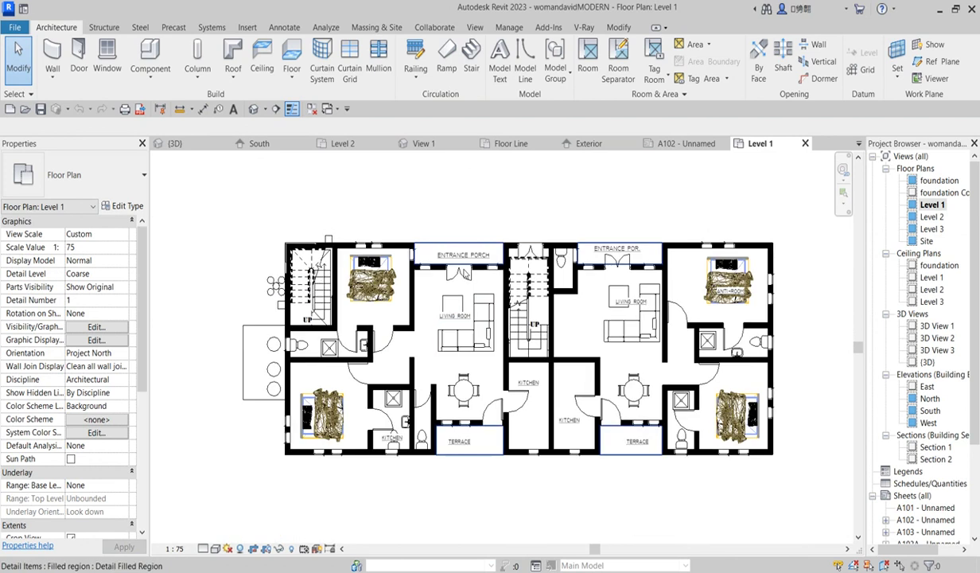
# Step: Copy the ExtDbl (4) double door between the entrance porch and the living room for reuse in another project
pyautogui.click(460, 275)
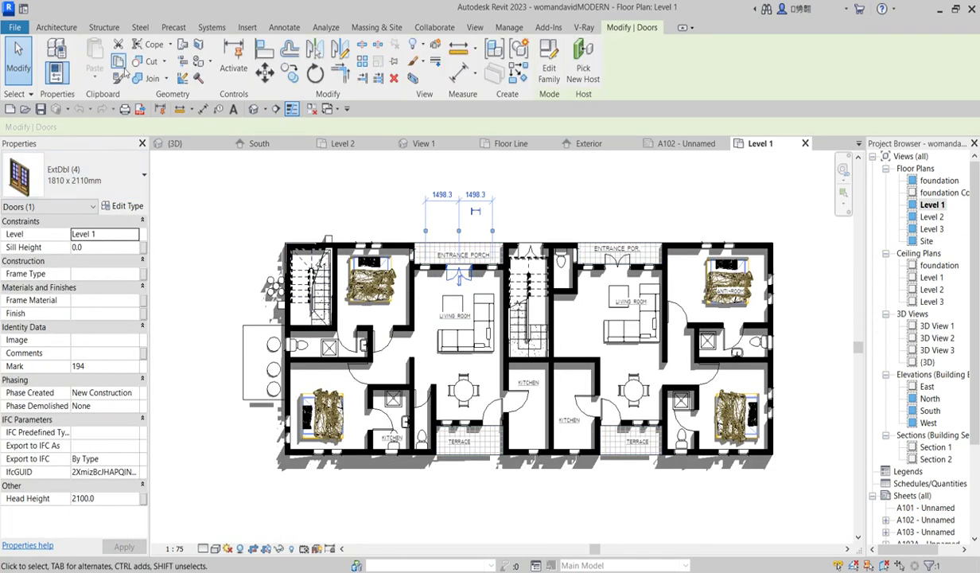
pyautogui.click(120, 67)
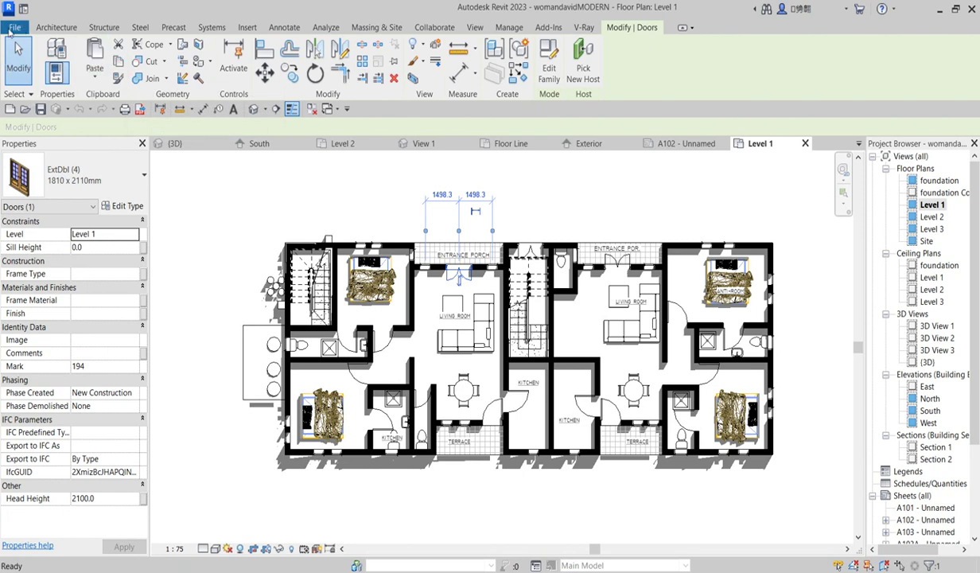
pyautogui.scroll(3, 498, 304)
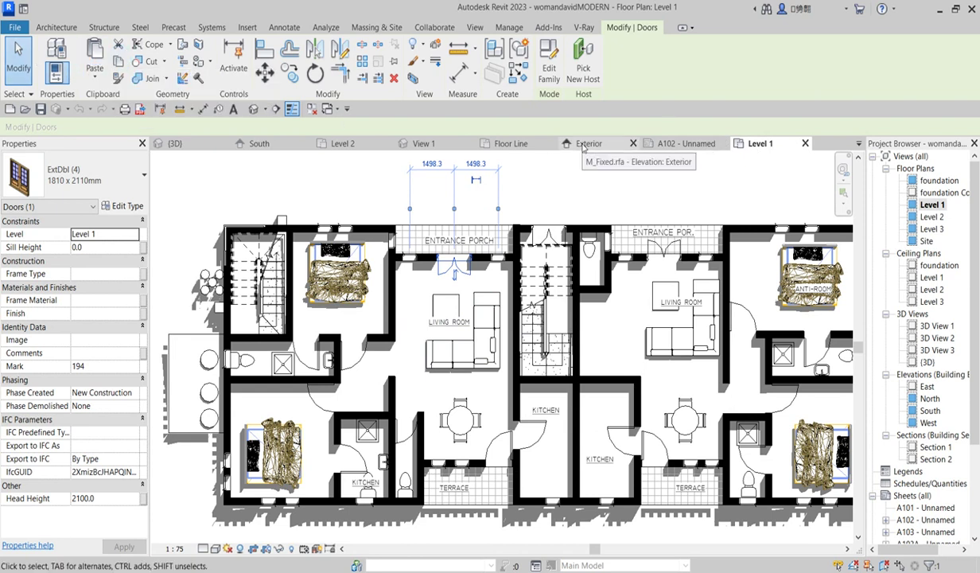
# Step: Switch to the mansion's Level 2 floor plan and paste the copied double door into the wall behind the smaller balcony
pyautogui.click(513, 145)
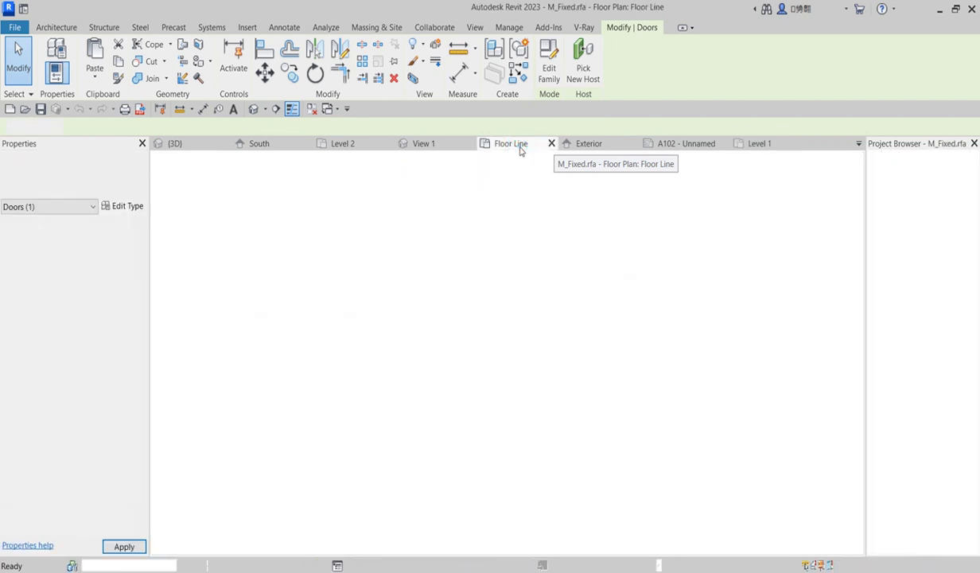
pyautogui.click(434, 144)
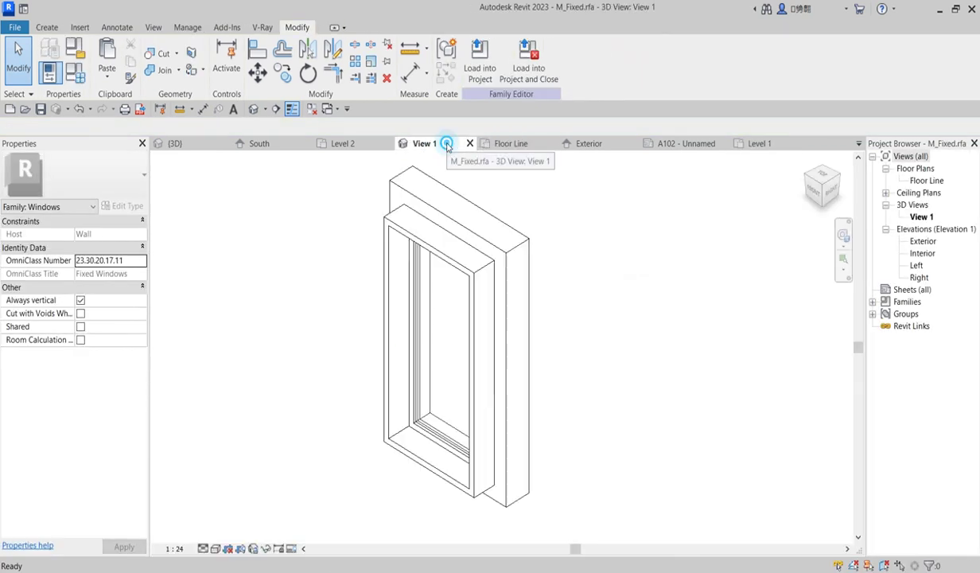
pyautogui.click(343, 144)
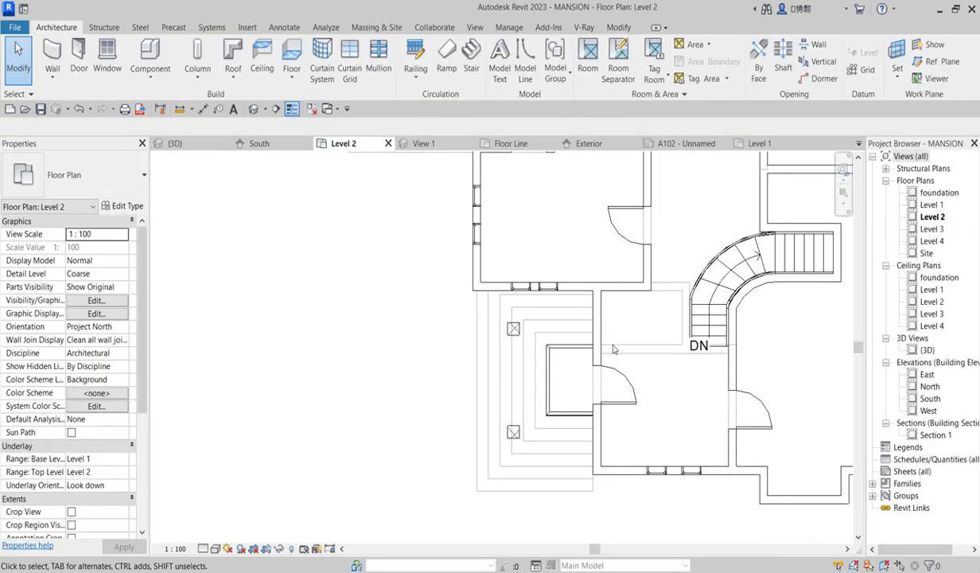
pyautogui.scroll(-2, 501, 286)
pyautogui.scroll(2, 569, 344)
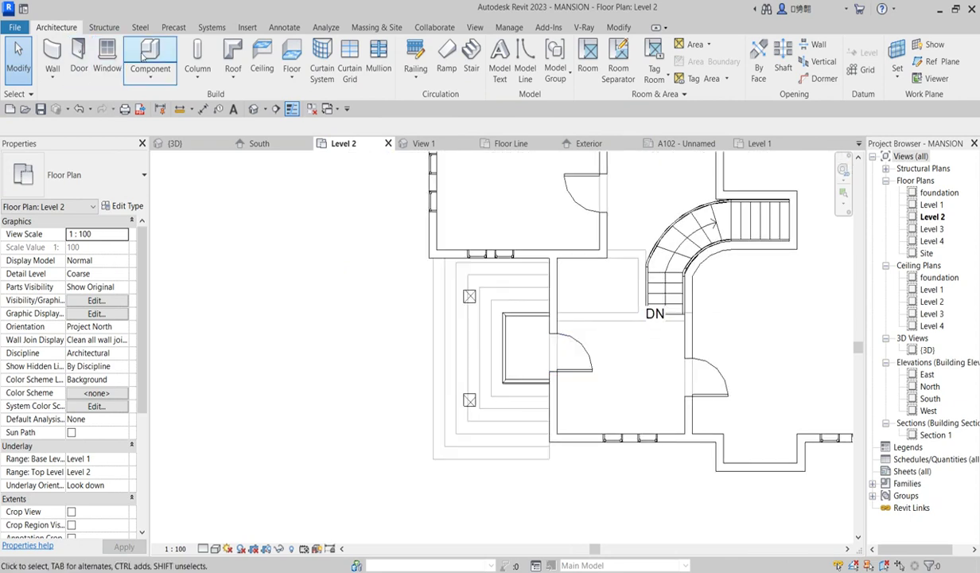
pyautogui.click(619, 27)
pyautogui.click(100, 69)
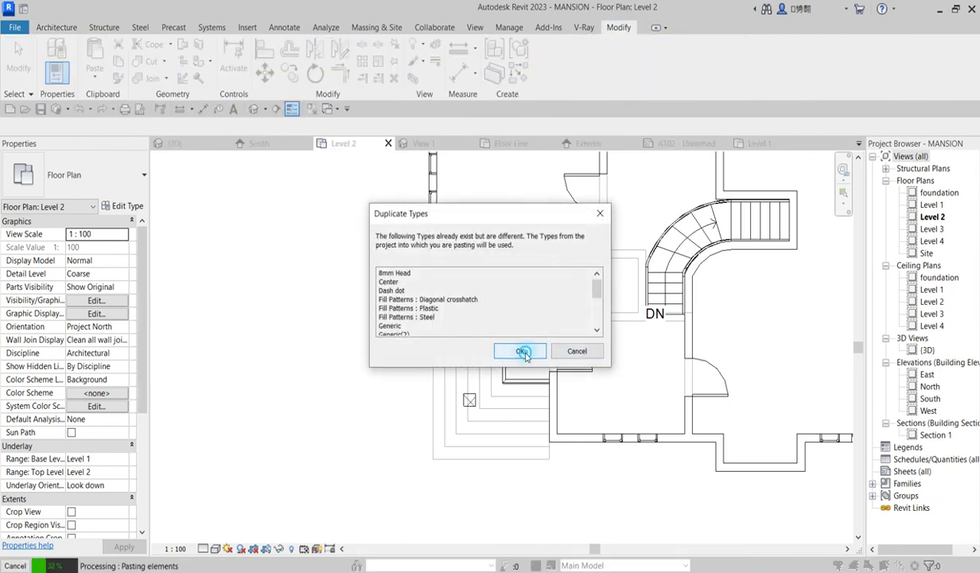
pyautogui.click(520, 351)
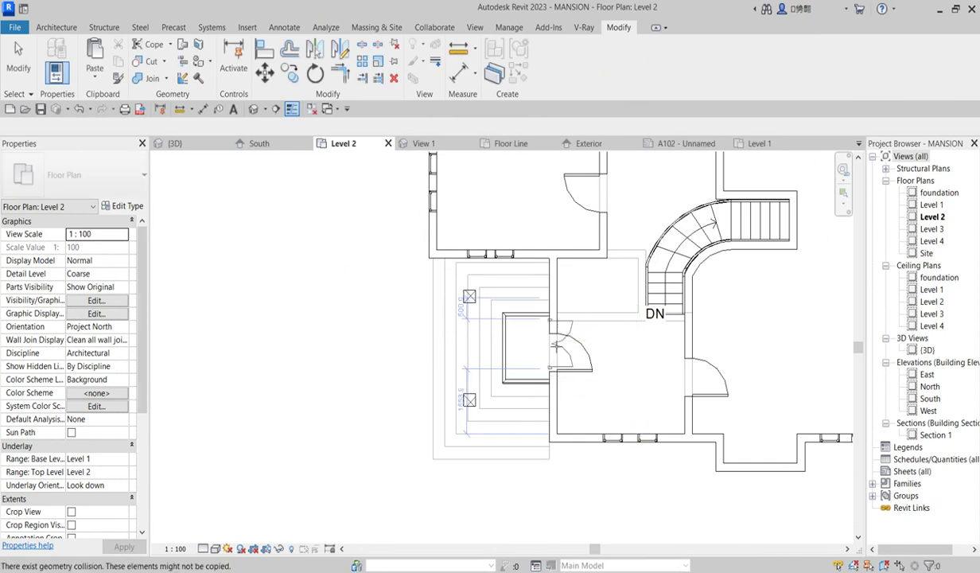
pyautogui.click(622, 349)
pyautogui.rightClick(621, 342)
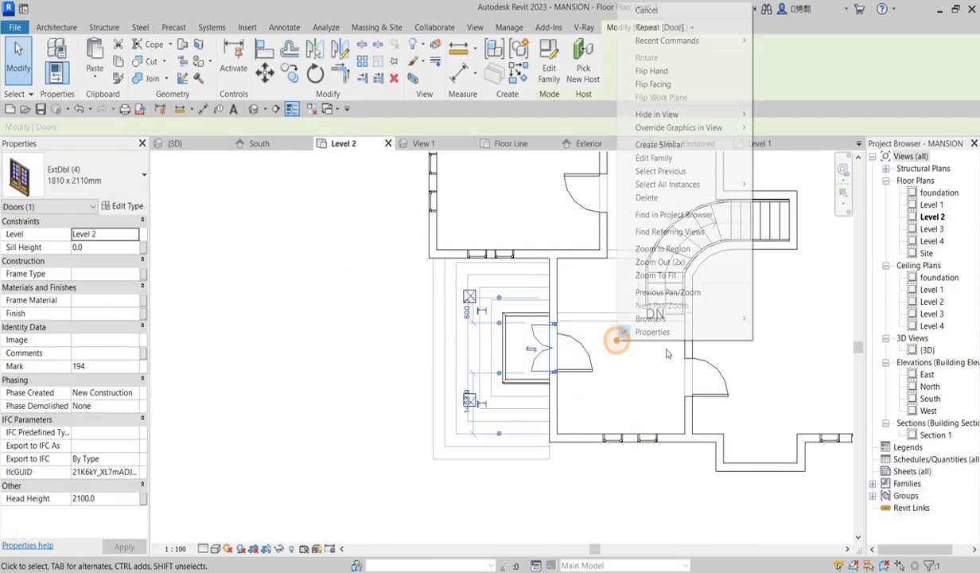
pyautogui.click(646, 11)
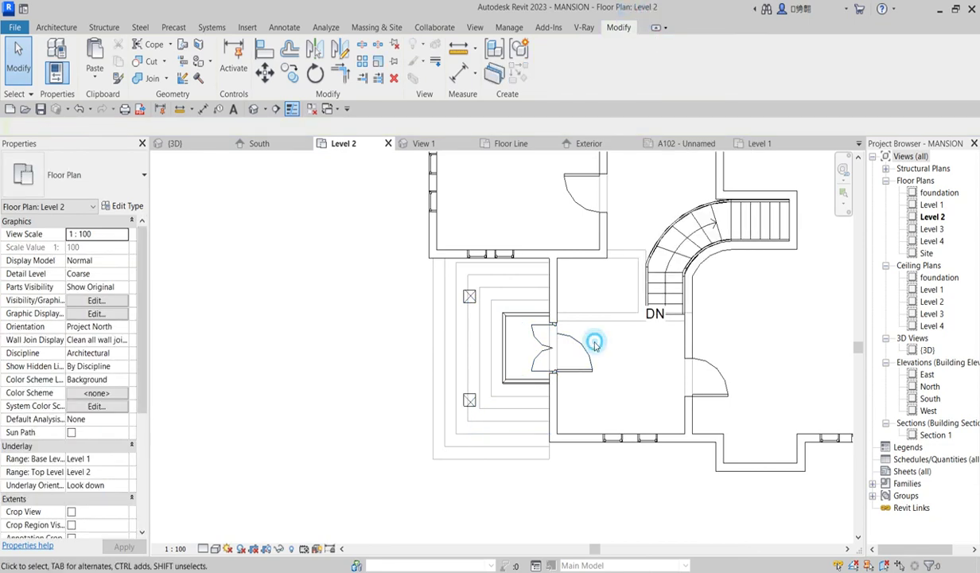
# Step: Delete the single-flush door overlapping the double door at the smaller balcony on Level 2
pyautogui.click(567, 342)
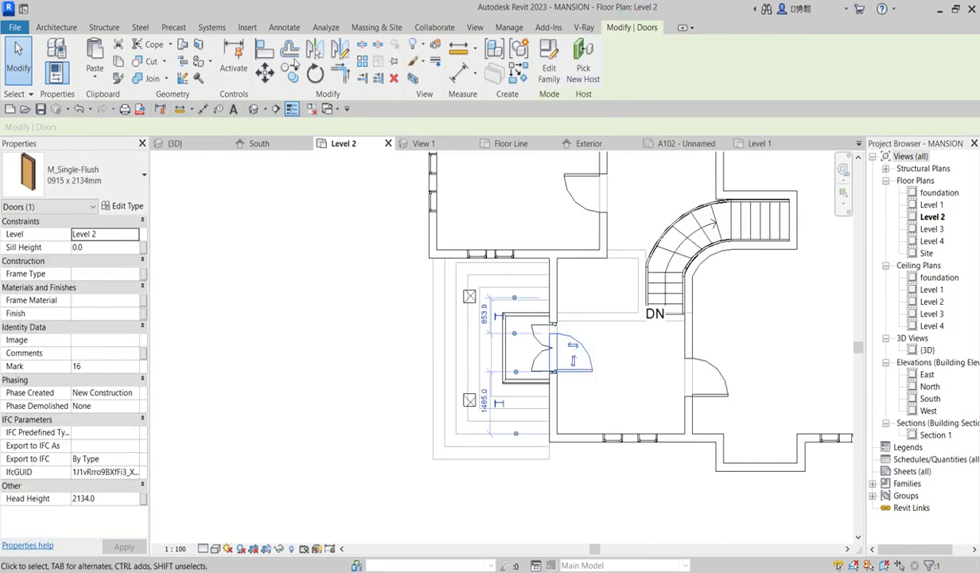
pyautogui.click(394, 78)
pyautogui.scroll(-3, 452, 375)
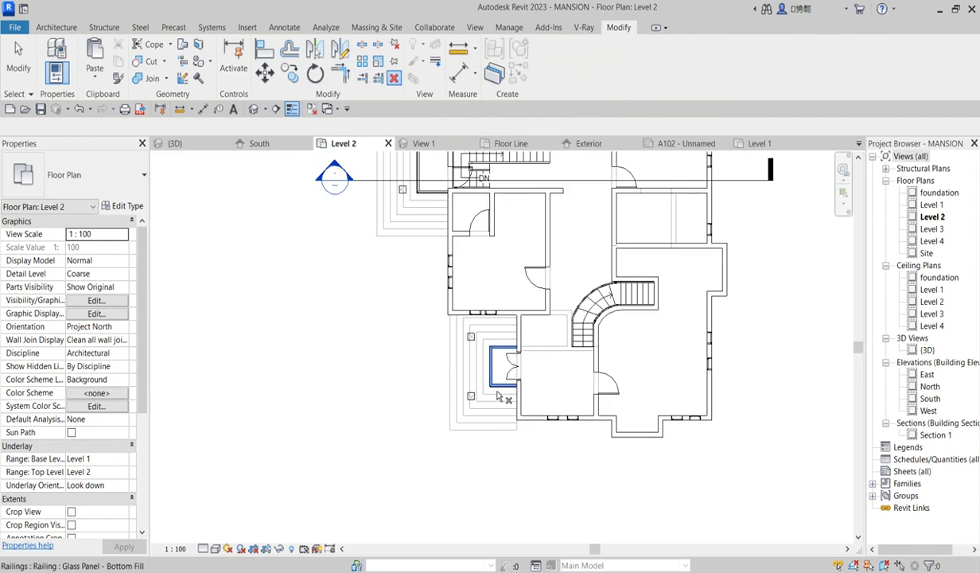
pyautogui.scroll(1, 459, 217)
pyautogui.scroll(1, 459, 213)
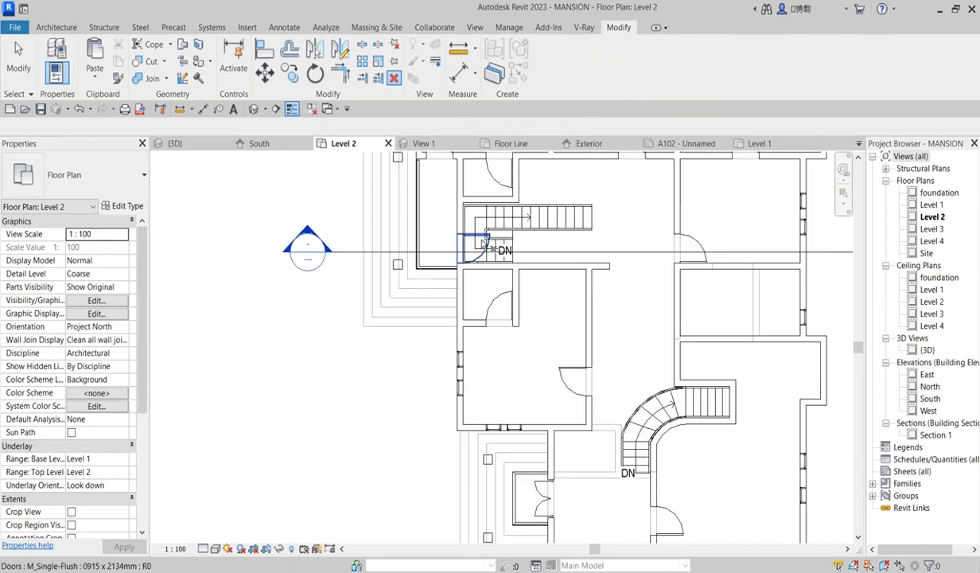
pyautogui.rightClick(435, 201)
pyautogui.click(470, 222)
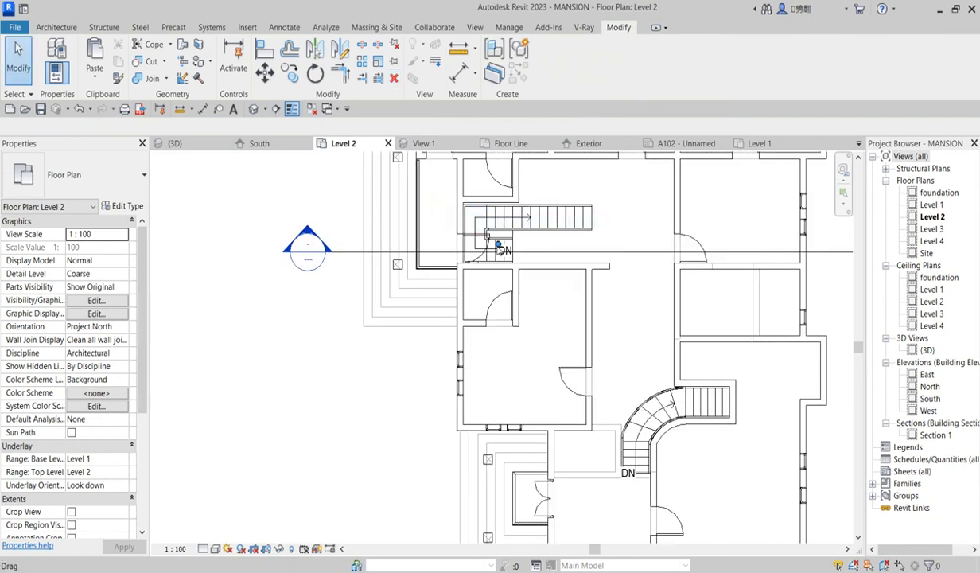
# Step: Change the two single-flush doors opening onto the larger Level 2 balcony to type ExtDbl (4) 1810 x 2110mm
pyautogui.click(478, 257)
pyautogui.scroll(-2, 470, 287)
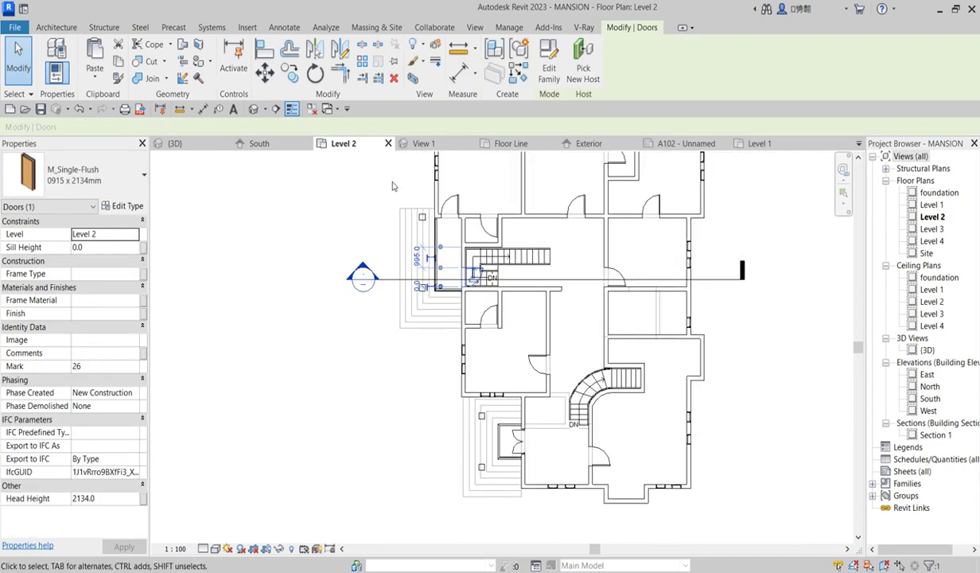
pyautogui.keyDown('ctrl'); pyautogui.click(452, 203); pyautogui.keyUp('ctrl')
pyautogui.scroll(-2, 434, 310)
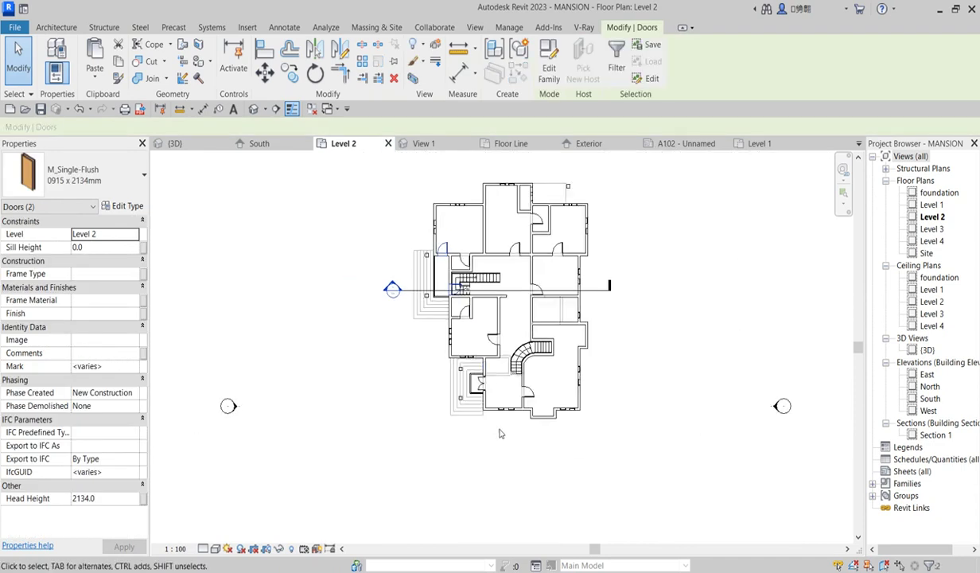
pyautogui.click(132, 167)
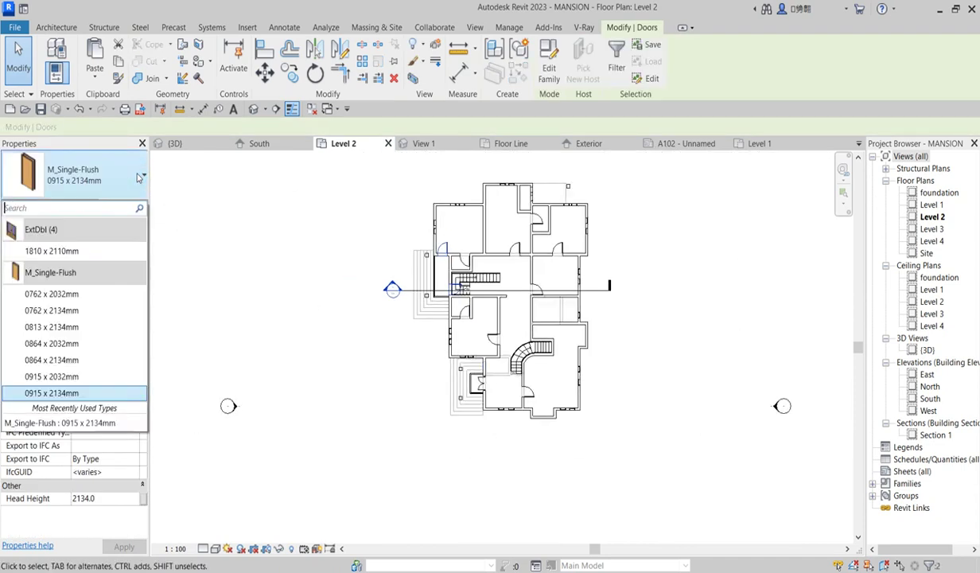
pyautogui.press('Escape')
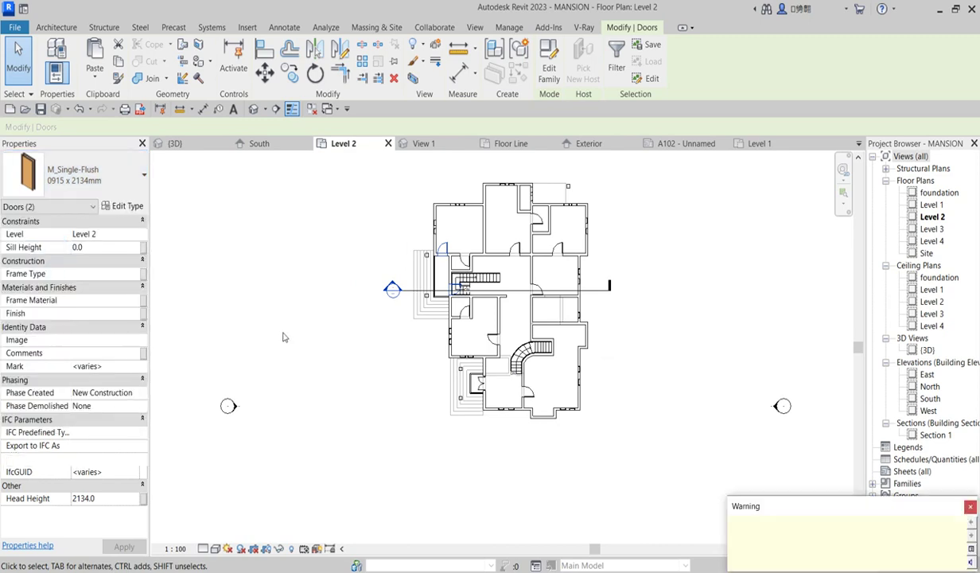
pyautogui.scroll(5, 286, 220)
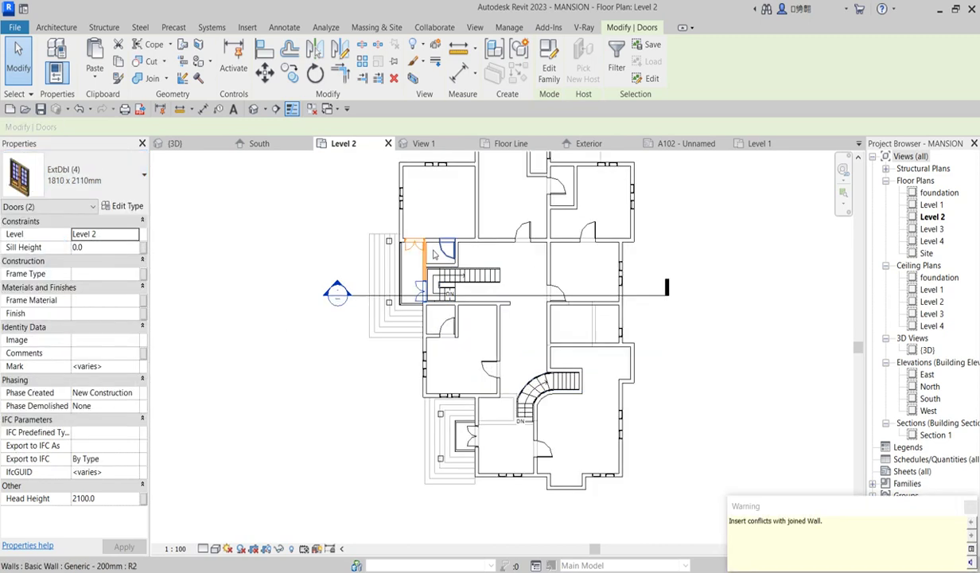
pyautogui.click(286, 204)
# Step: Flip the larger balcony's bedroom-side double door to swing into the room and align its edge with the outer wall's inner face
pyautogui.scroll(2, 410, 253)
pyautogui.click(411, 253)
pyautogui.click(395, 260)
pyautogui.click(265, 48)
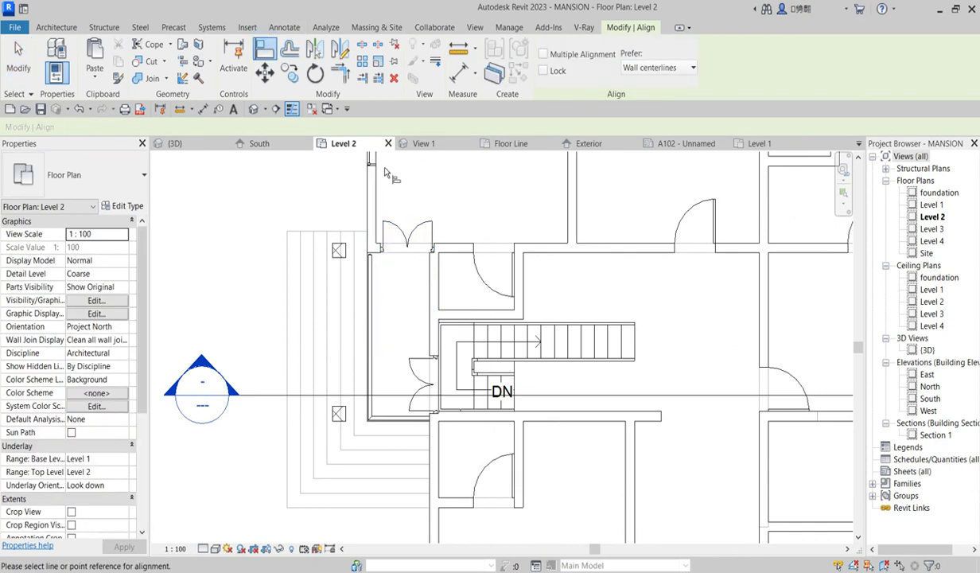
pyautogui.scroll(2, 386, 188)
pyautogui.click(374, 186)
pyautogui.click(377, 279)
# Step: Align the edge of the larger balcony's stair-side double door with the face of the adjoining cross wall
pyautogui.scroll(-3, 374, 274)
pyautogui.scroll(3, 379, 508)
pyautogui.scroll(1, 448, 384)
pyautogui.scroll(1, 452, 367)
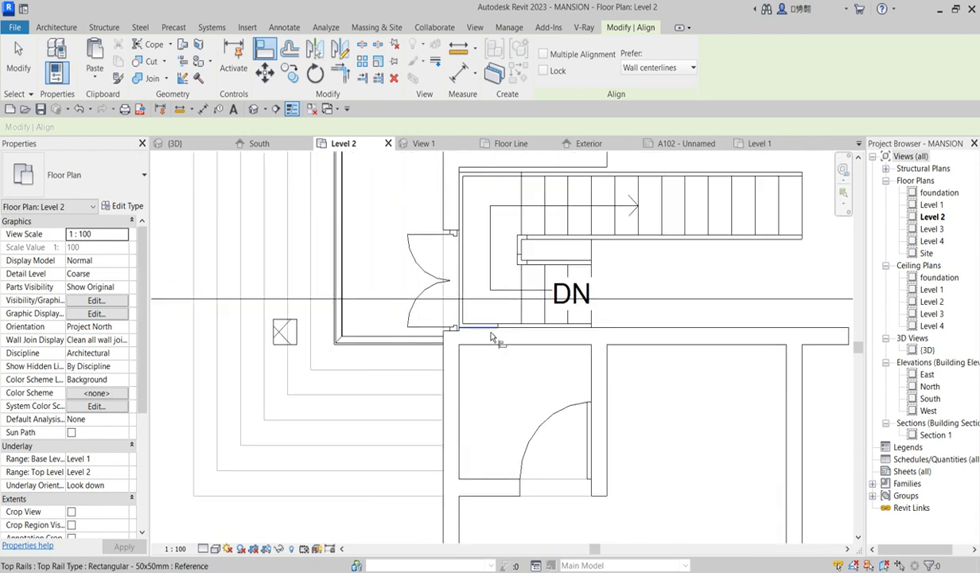
pyautogui.scroll(-4, 329, 334)
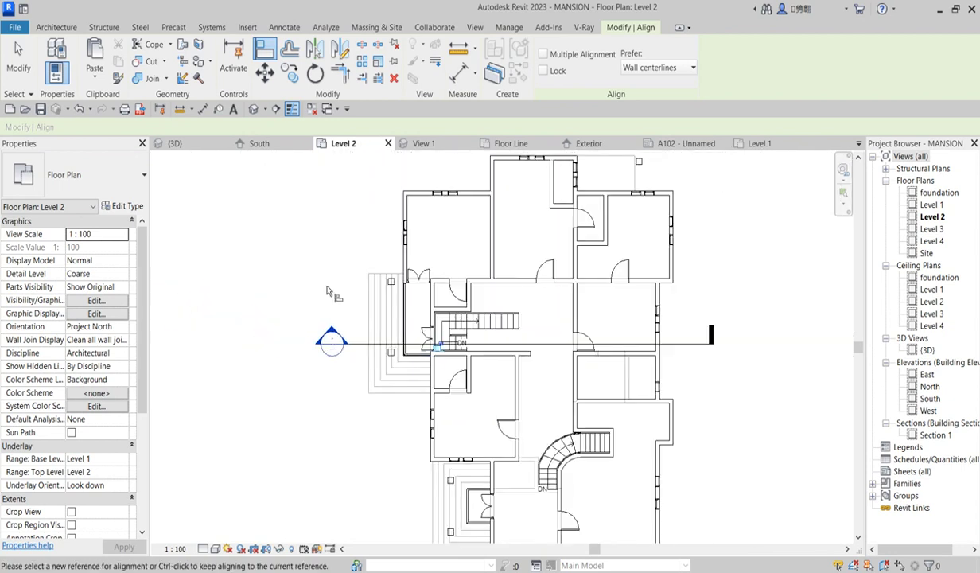
# Step: End the alignment and open the {3D} view, framing the mansion's two porches
pyautogui.rightClick(295, 280)
pyautogui.click(319, 269)
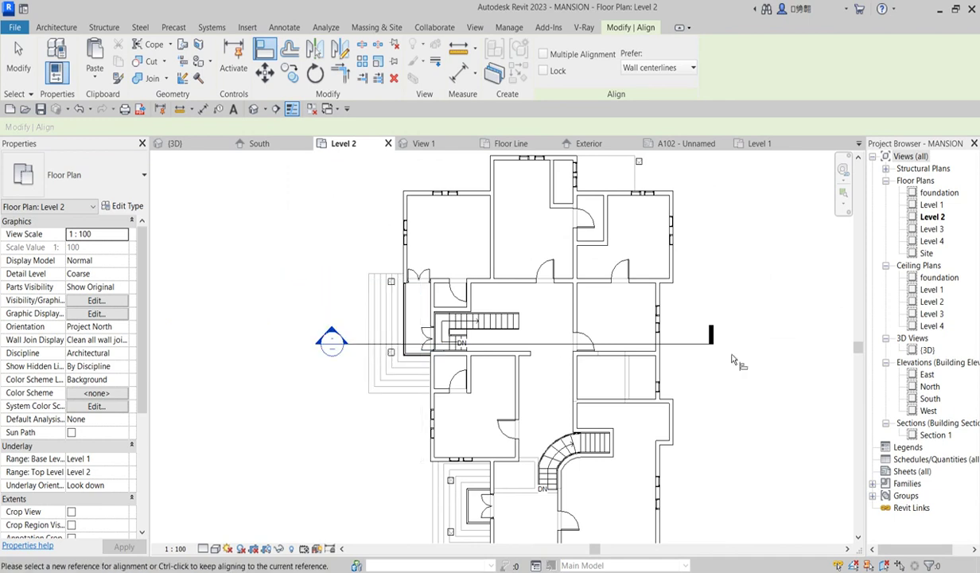
pyautogui.click(929, 350)
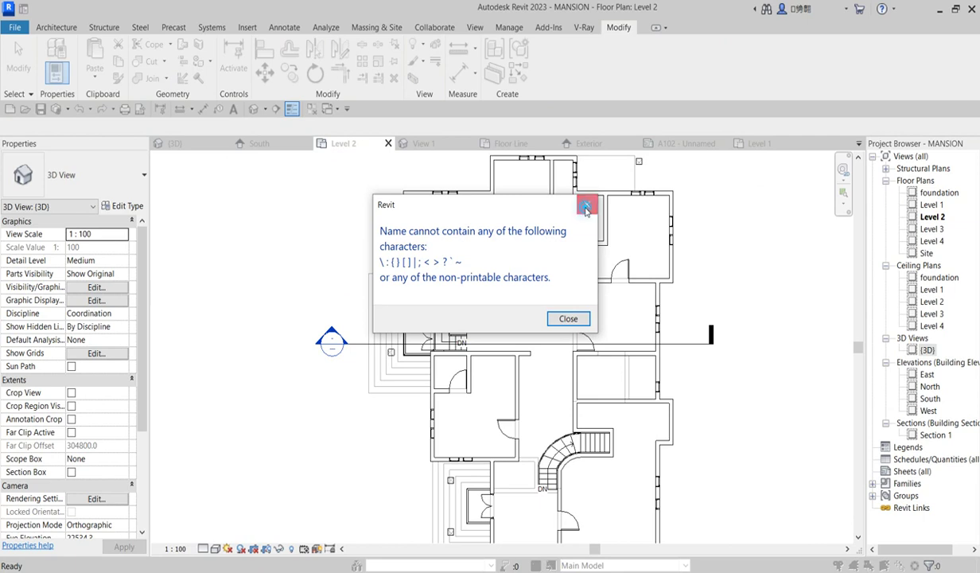
pyautogui.click(586, 207)
pyautogui.doubleClick(927, 350)
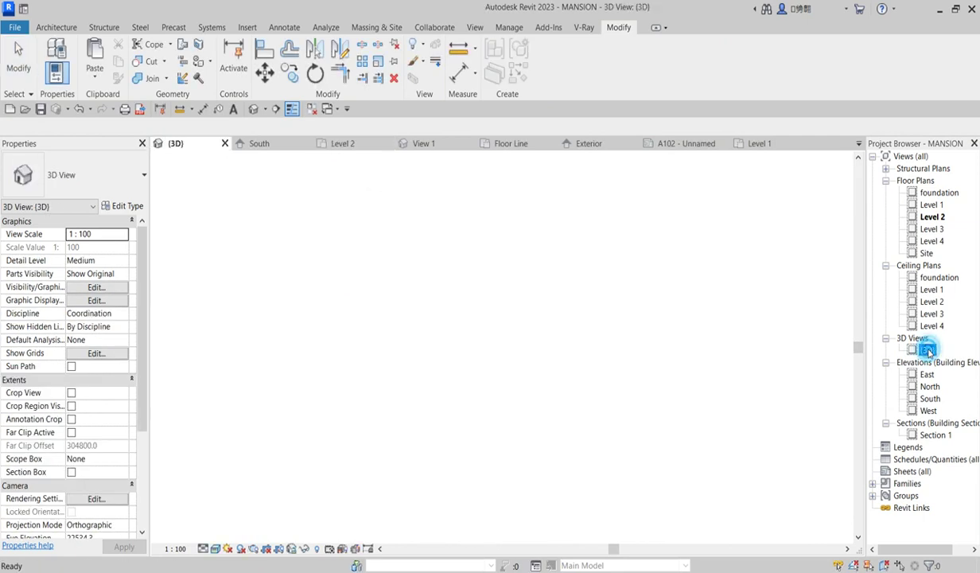
pyautogui.scroll(4, 311, 279)
pyautogui.scroll(3, 252, 312)
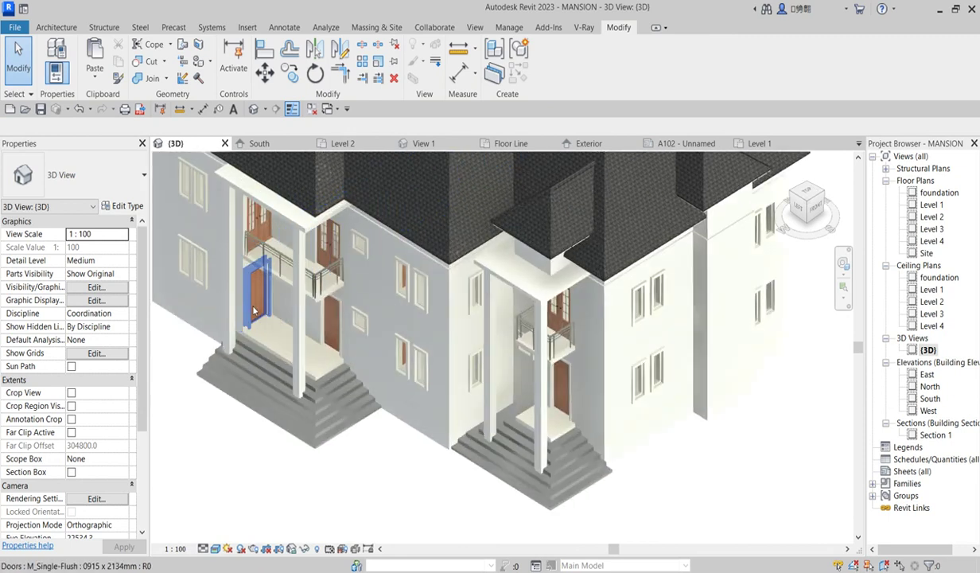
# Step: Change the three single-flush doors at the two ground-level porches to type ExtDbl (4) 1810 x 2110mm
pyautogui.click(253, 312)
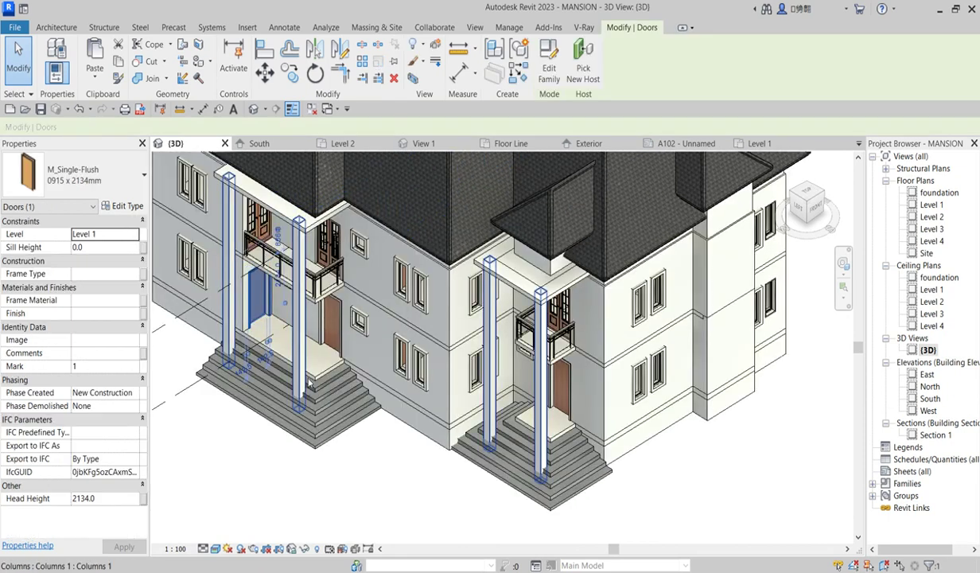
pyautogui.keyDown('ctrl'); pyautogui.click(339, 342); pyautogui.keyUp('ctrl')
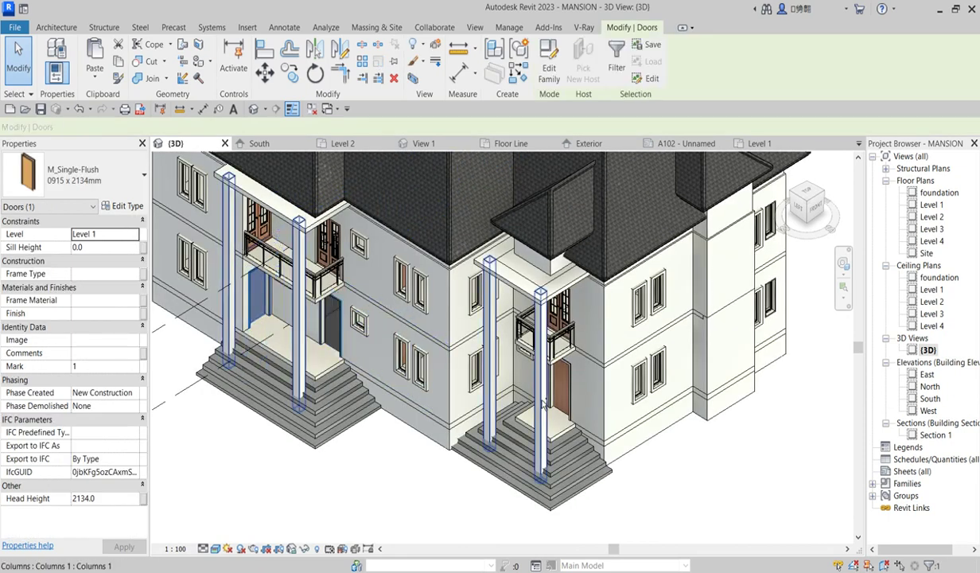
pyautogui.keyDown('ctrl'); pyautogui.click(565, 382); pyautogui.keyUp('ctrl')
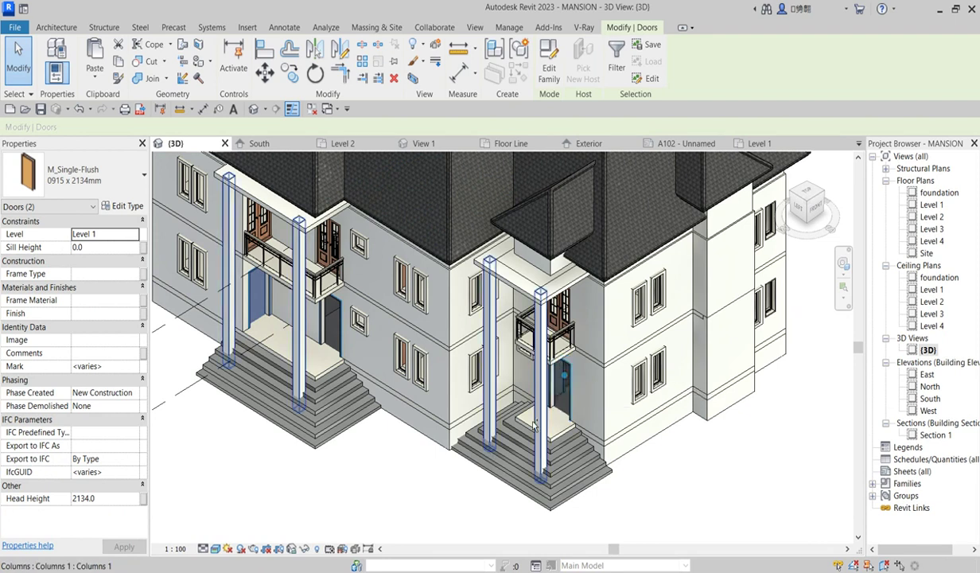
pyautogui.click(103, 180)
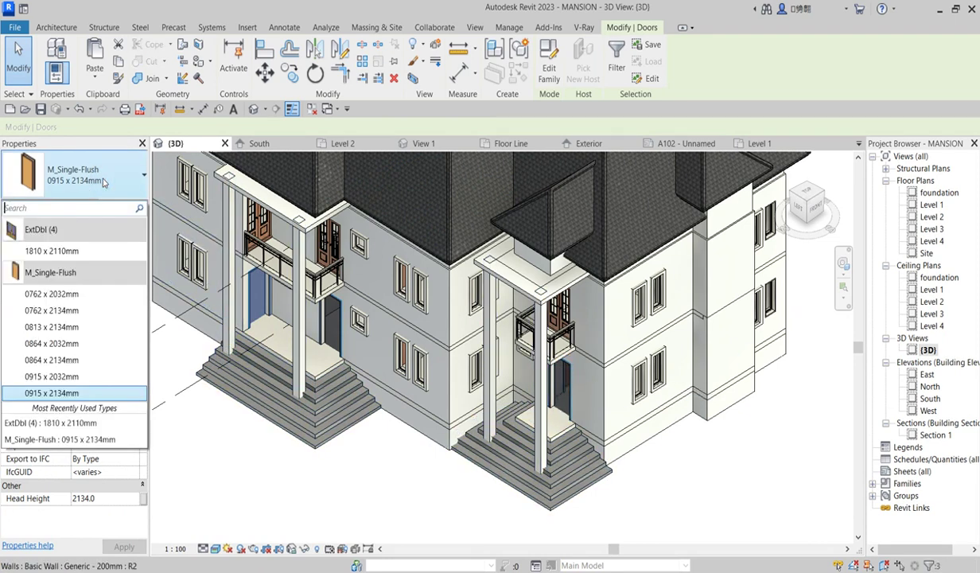
pyautogui.click(60, 243)
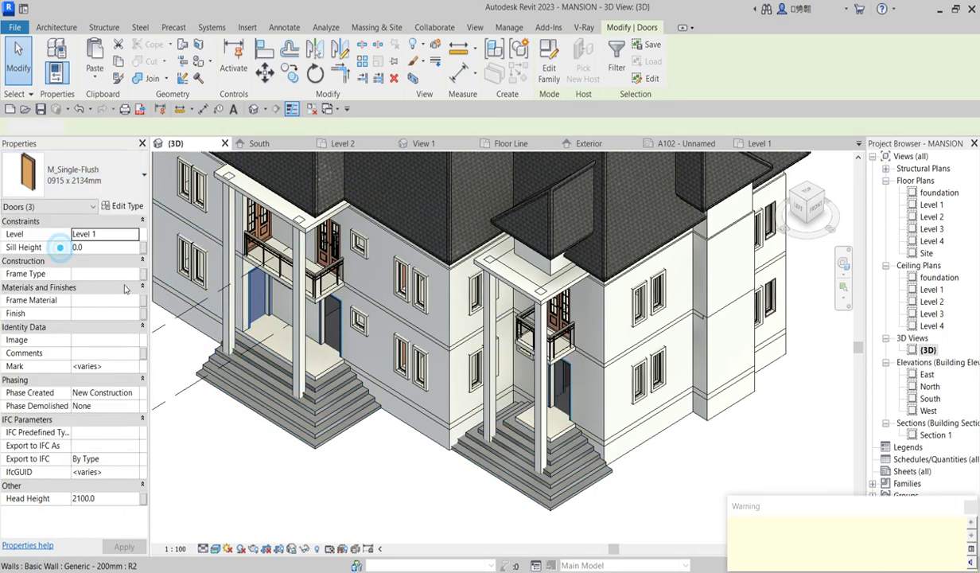
pyautogui.click(435, 497)
pyautogui.scroll(-1, 436, 499)
pyautogui.scroll(2, 533, 475)
pyautogui.scroll(-2, 538, 481)
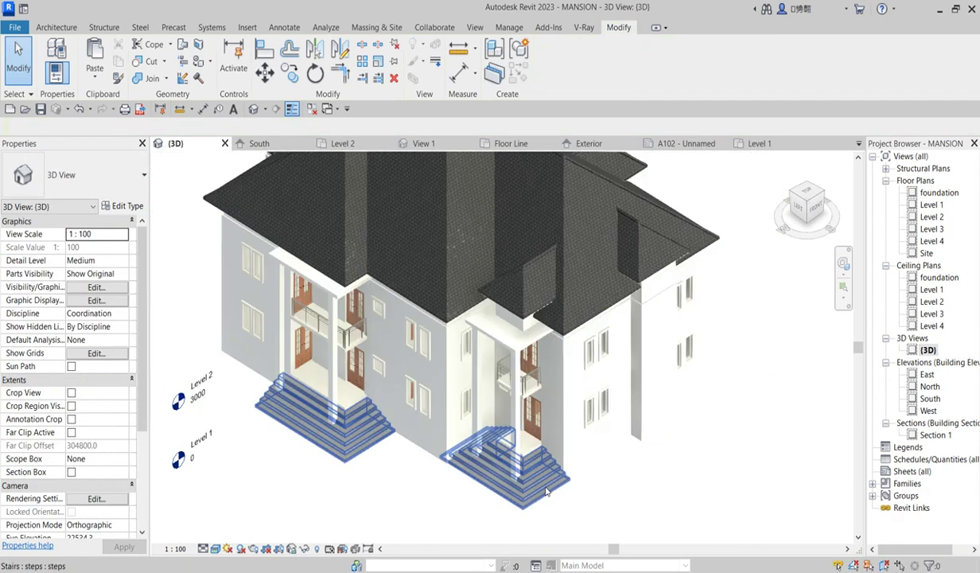
# Step: Open the porch steps for in-place editing and select both step sweeps
pyautogui.click(500, 476)
pyautogui.click(547, 73)
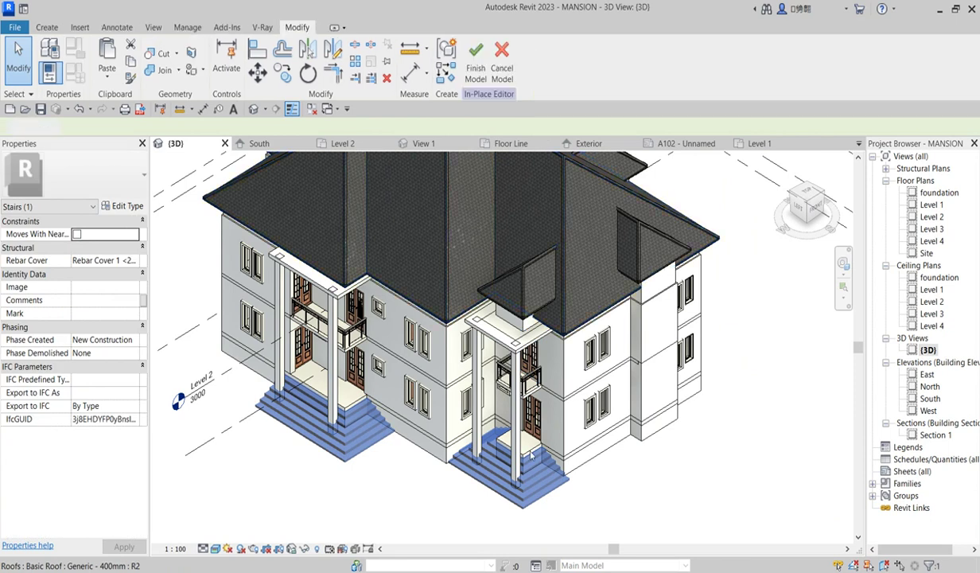
pyautogui.moveTo(217, 333); pyautogui.dragTo(581, 549)
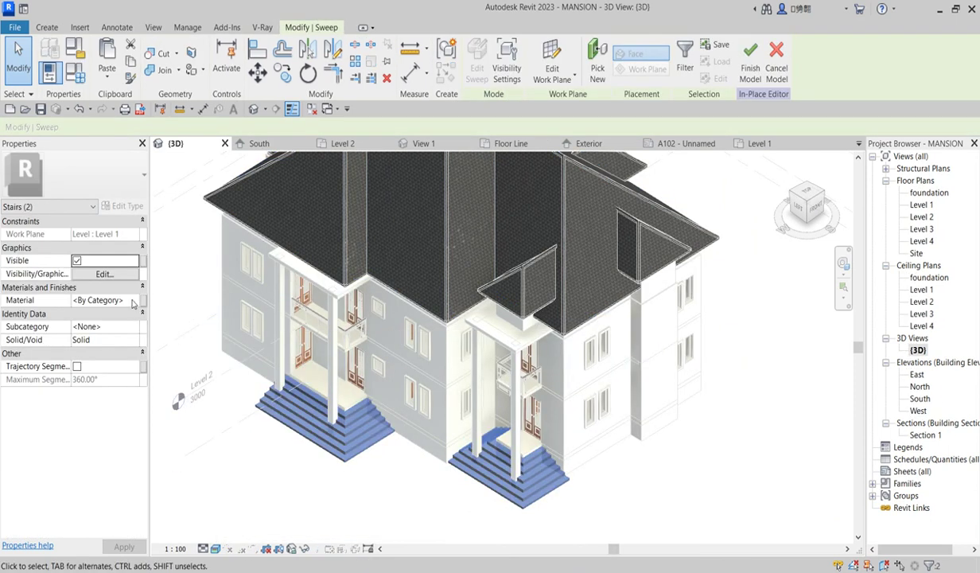
# Step: Duplicate the slab material together with its assets from the step sweeps' material setting
pyautogui.click(133, 301)
pyautogui.click(133, 301)
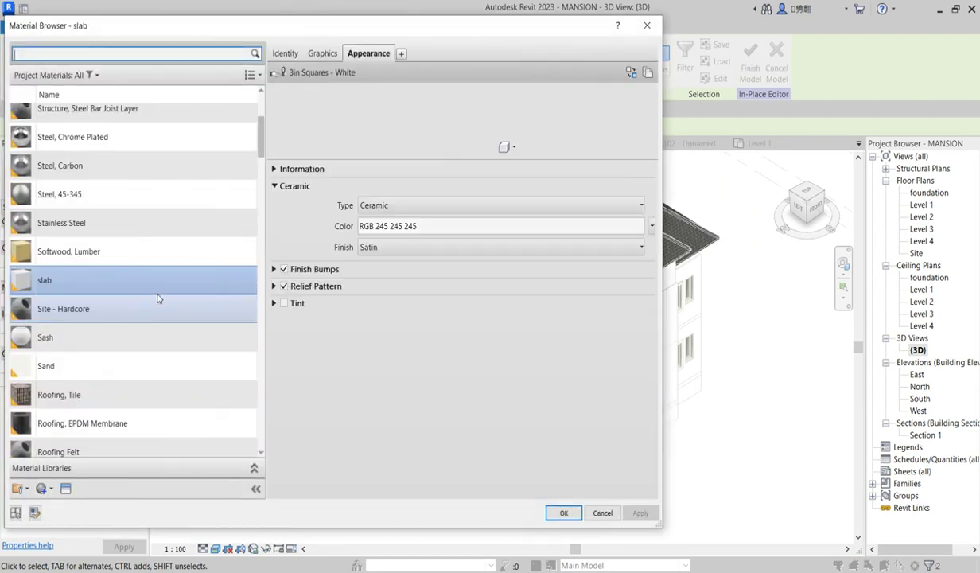
pyautogui.rightClick(80, 281)
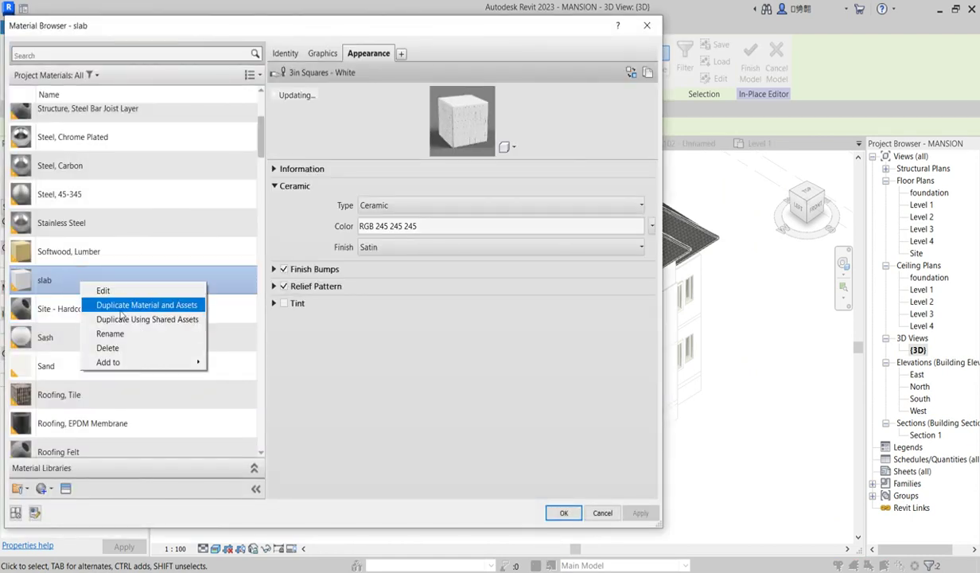
pyautogui.click(121, 306)
pyautogui.press('Escape')
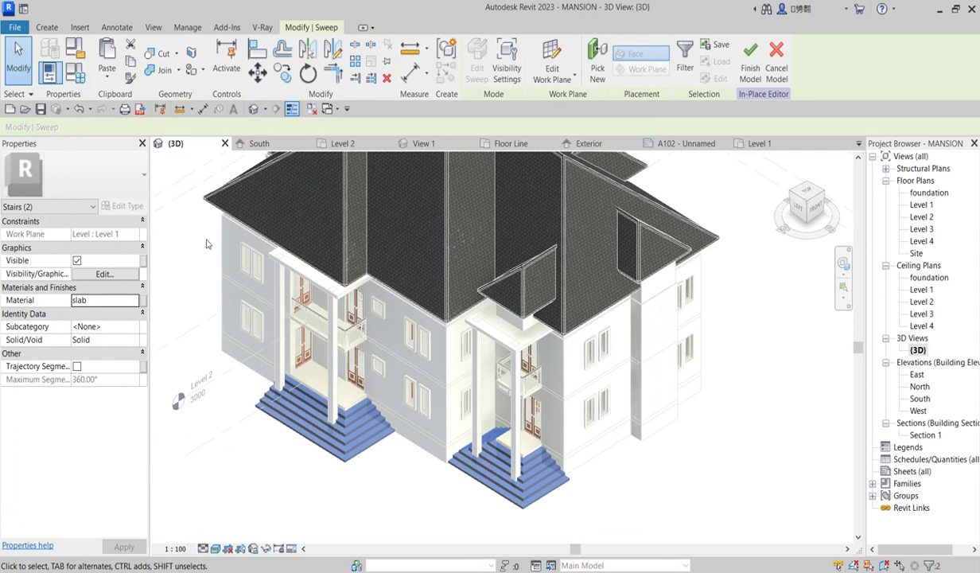
# Step: Replace the copied slab material's appearance with the concrete asset Panels - Reveal 2 and assign the copy to both step sweeps
pyautogui.click(133, 300)
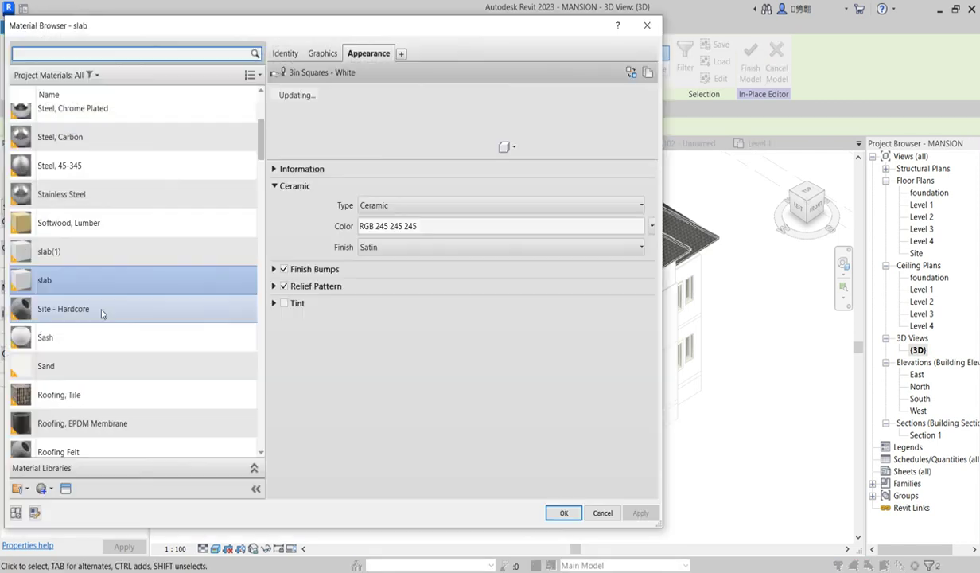
pyautogui.click(79, 248)
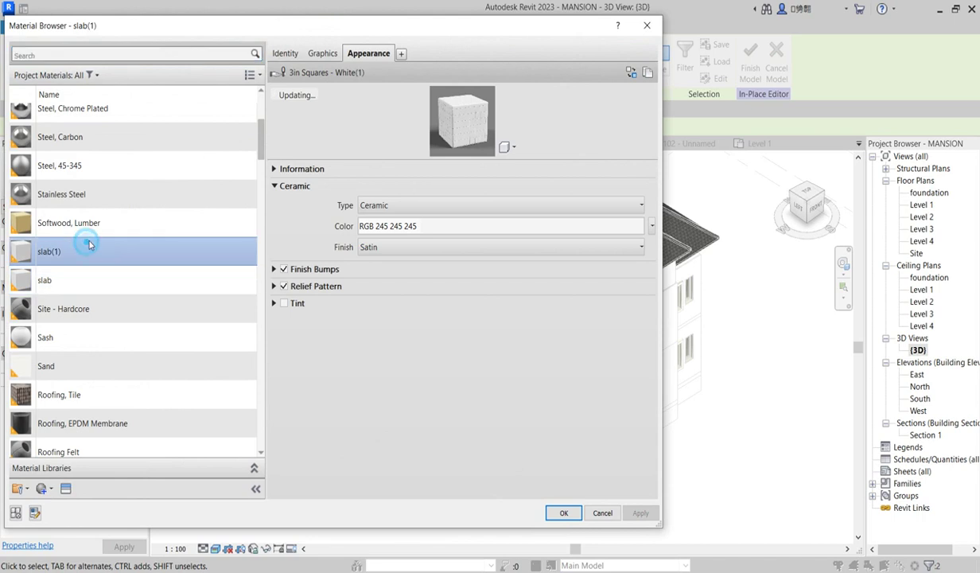
pyautogui.click(324, 54)
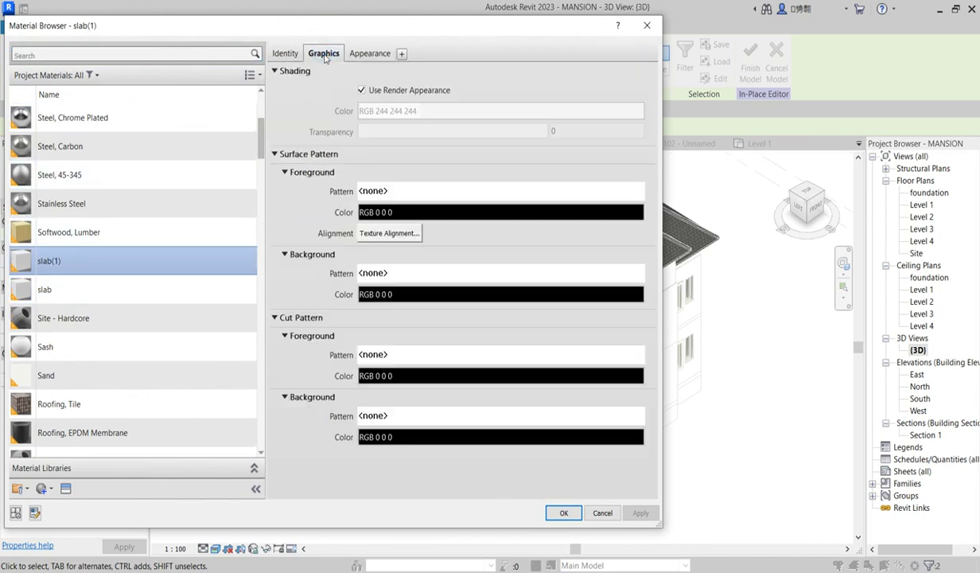
pyautogui.click(369, 54)
pyautogui.click(631, 73)
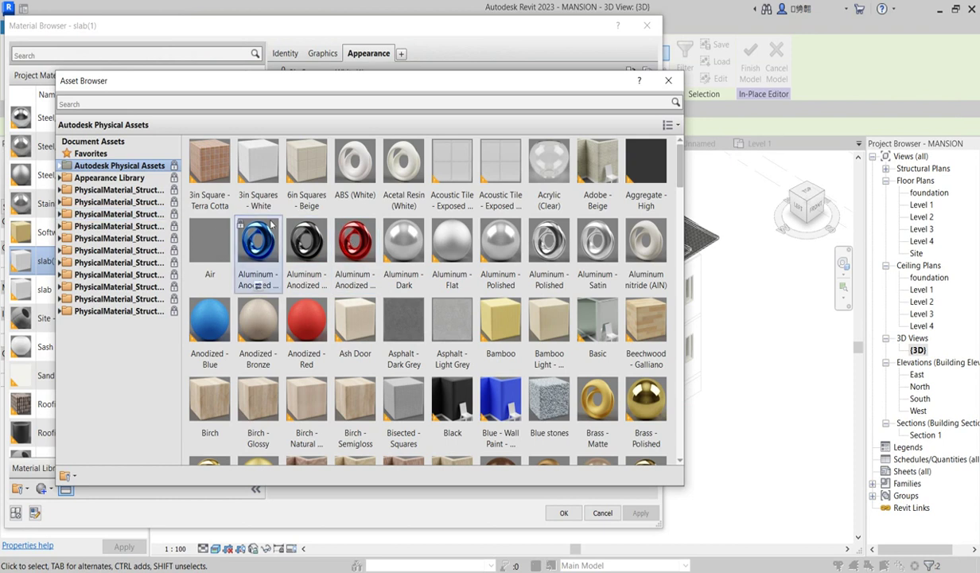
pyautogui.click(61, 178)
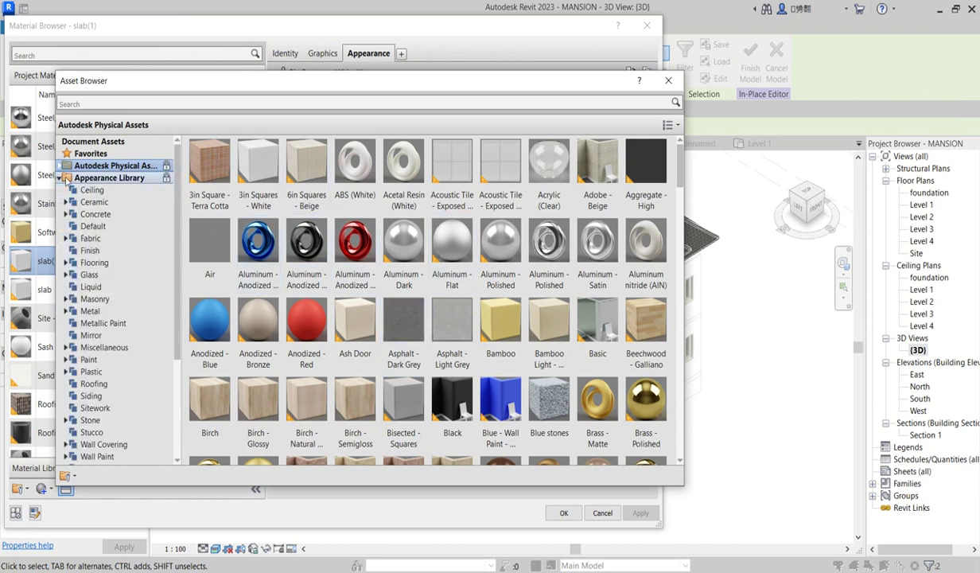
pyautogui.click(96, 215)
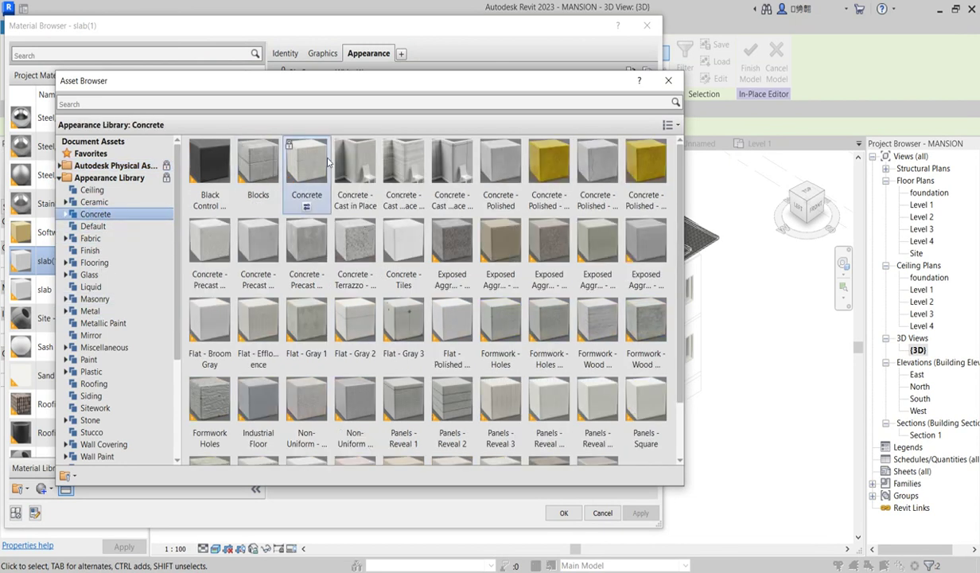
pyautogui.doubleClick(455, 412)
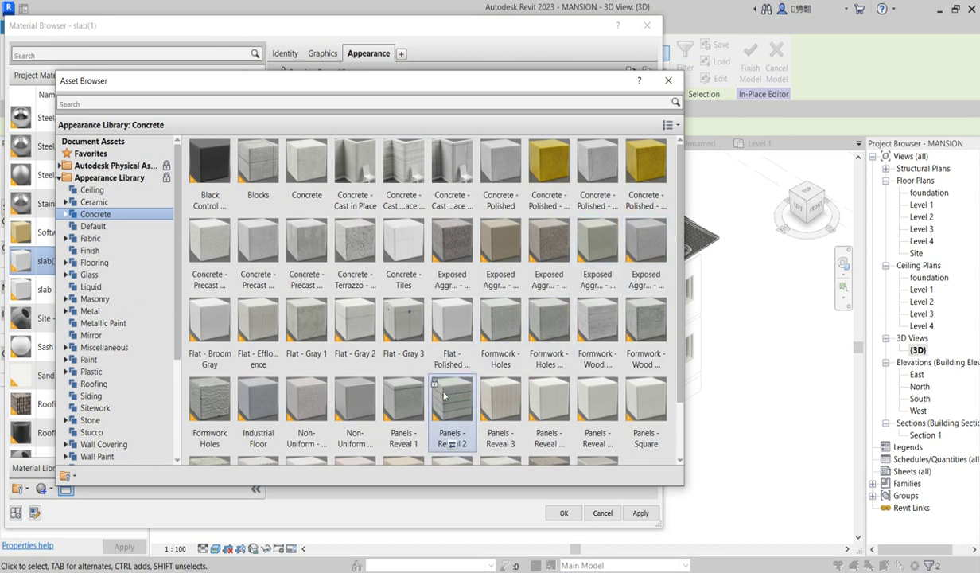
pyautogui.scroll(-1, 473, 408)
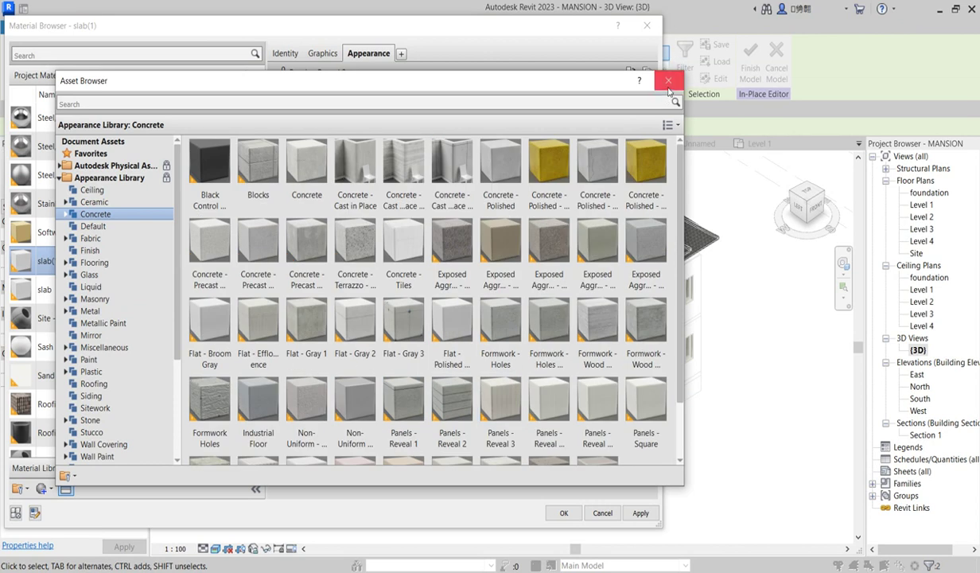
pyautogui.click(668, 80)
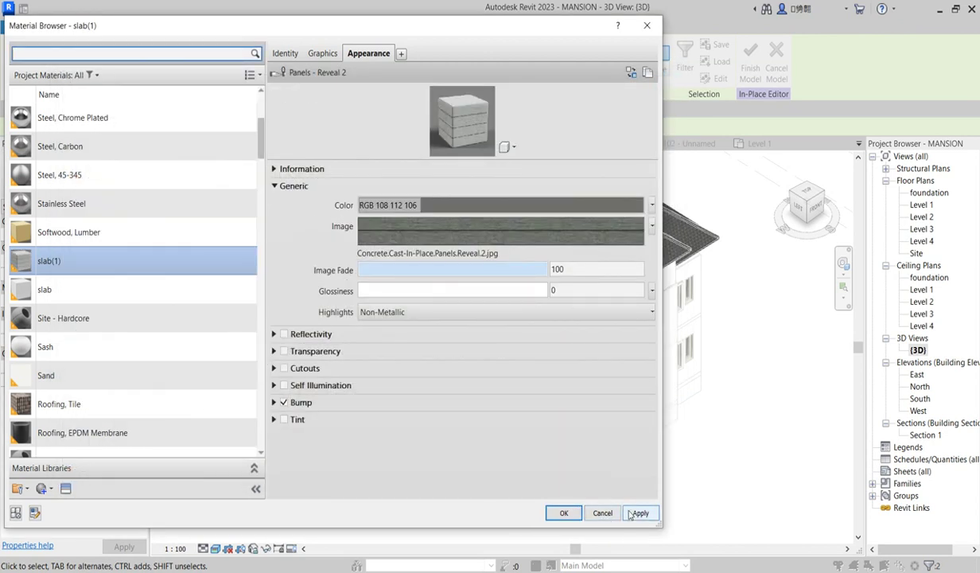
pyautogui.click(640, 513)
pyautogui.click(564, 513)
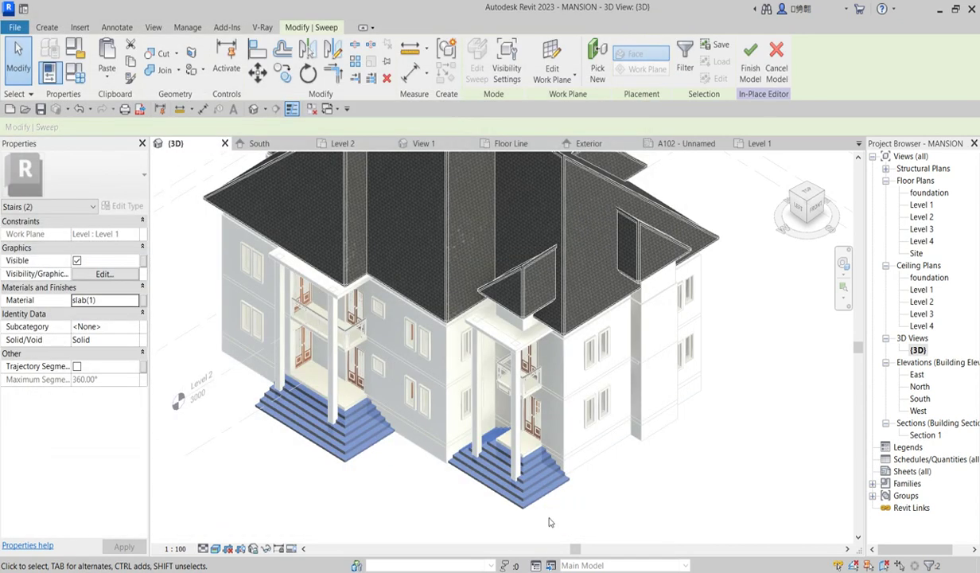
# Step: Check the new material on both porches' steps and finish the in-place model
pyautogui.click(319, 500)
pyautogui.scroll(5, 518, 507)
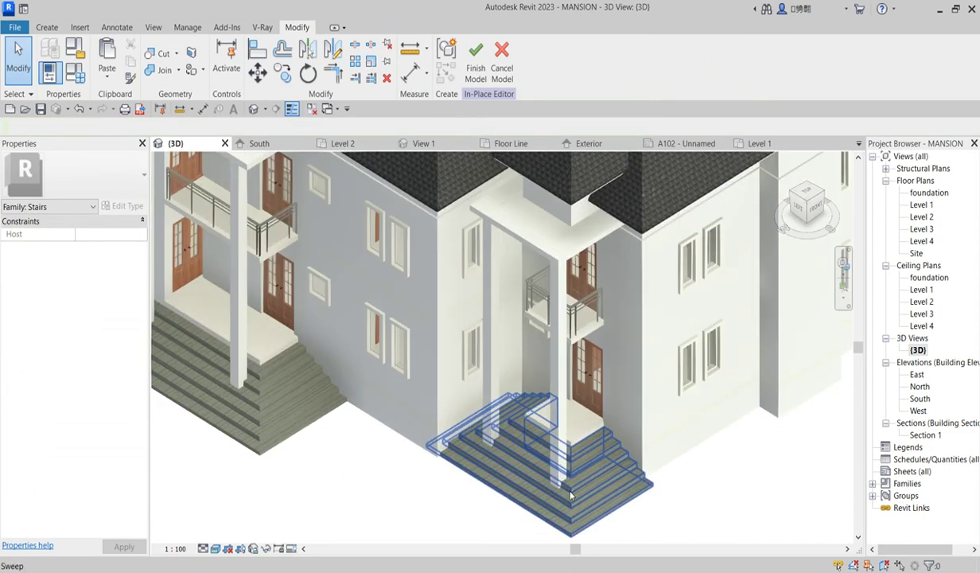
pyautogui.scroll(3, 492, 388)
pyautogui.scroll(-5, 624, 387)
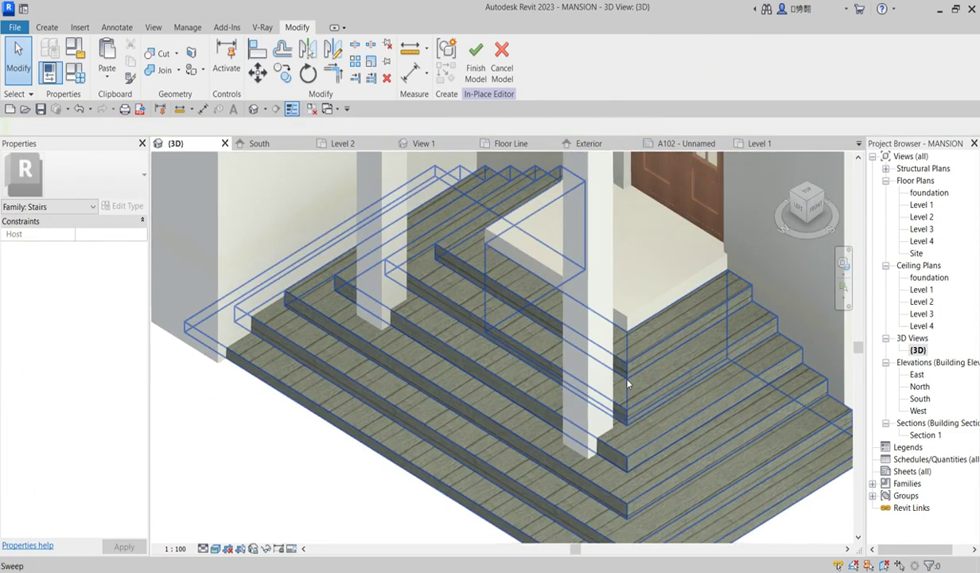
pyautogui.scroll(-3, 623, 390)
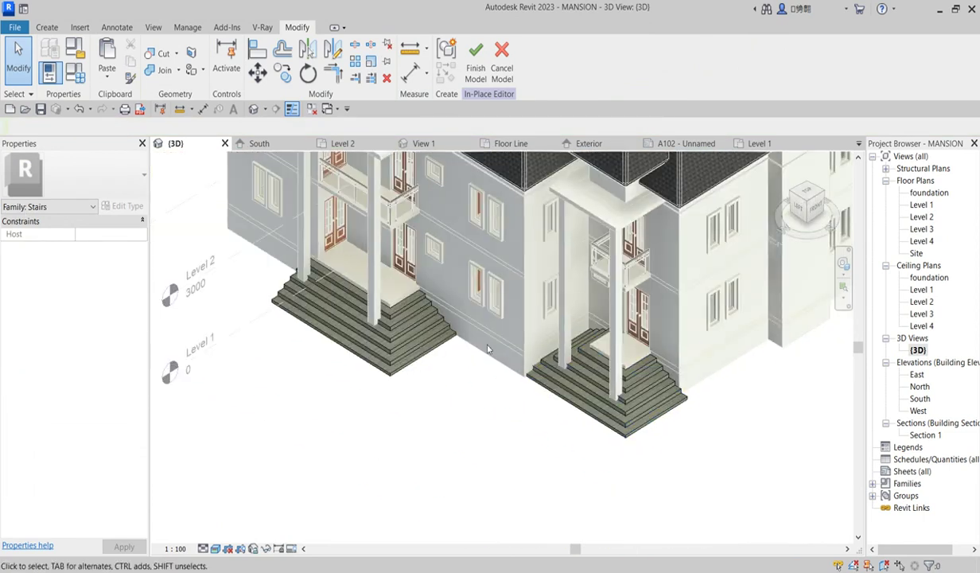
pyautogui.click(475, 71)
pyautogui.scroll(-4, 508, 411)
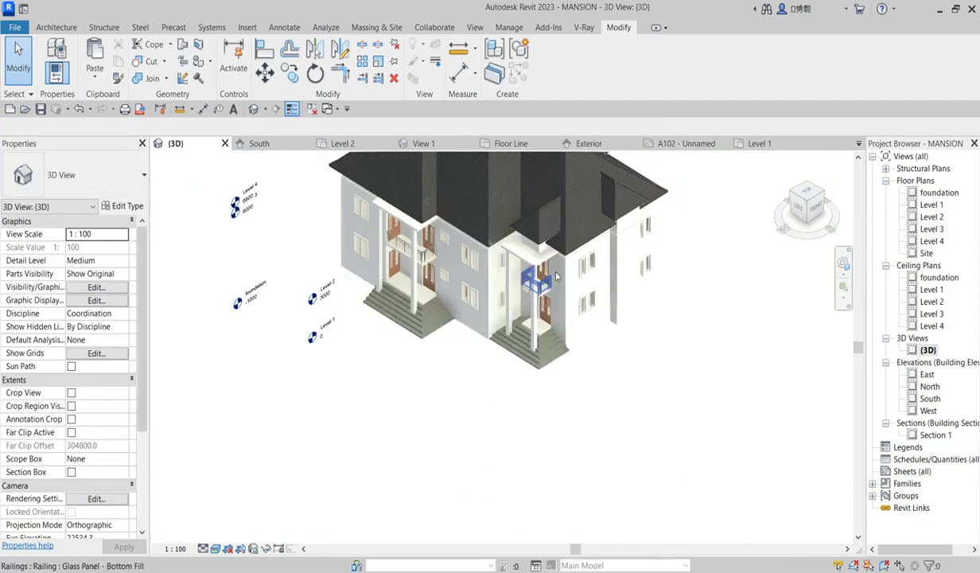
# Step: Open the eaves casework for in-place editing from the South elevation and select the sweep along the front eave
pyautogui.scroll(6, 557, 296)
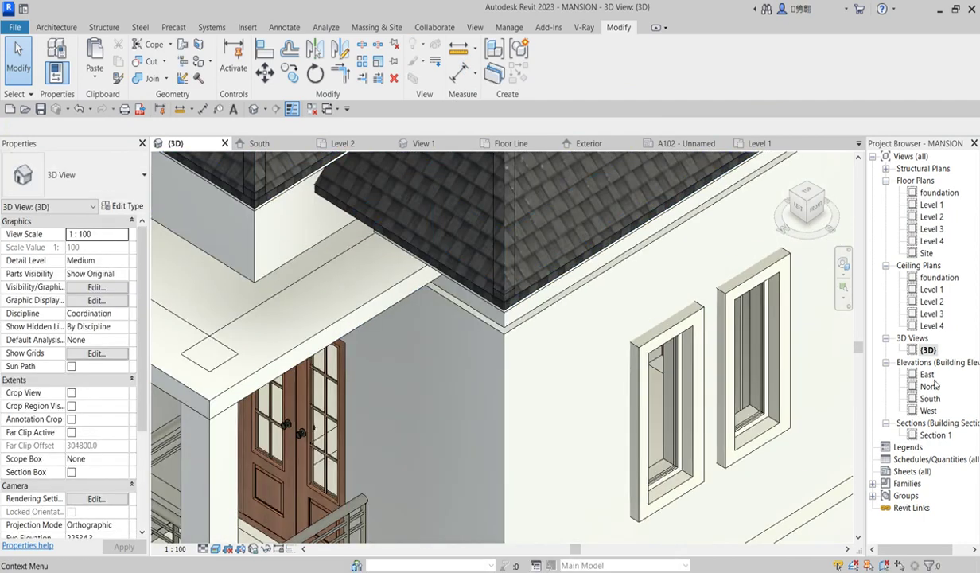
pyautogui.doubleClick(931, 398)
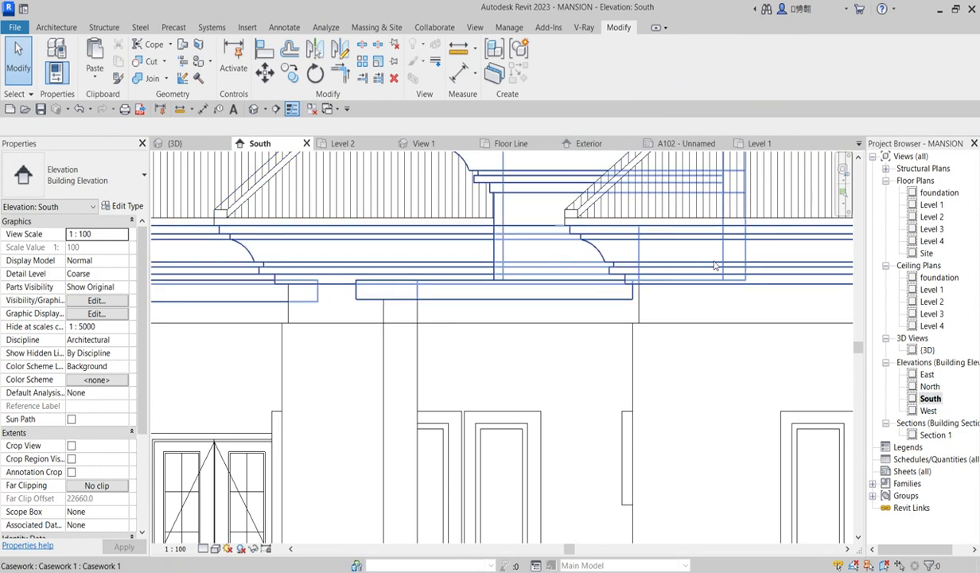
pyautogui.scroll(-2, 568, 366)
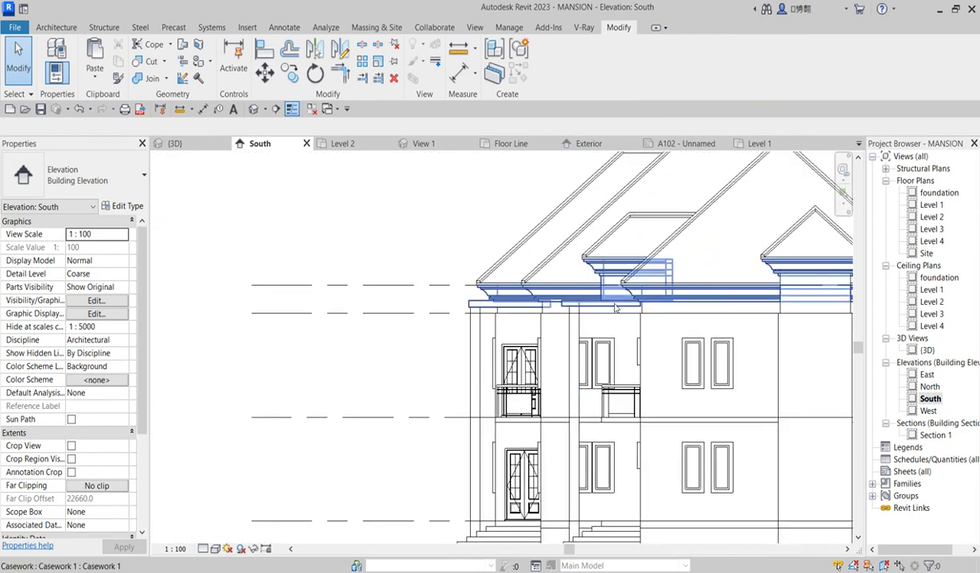
pyautogui.click(727, 296)
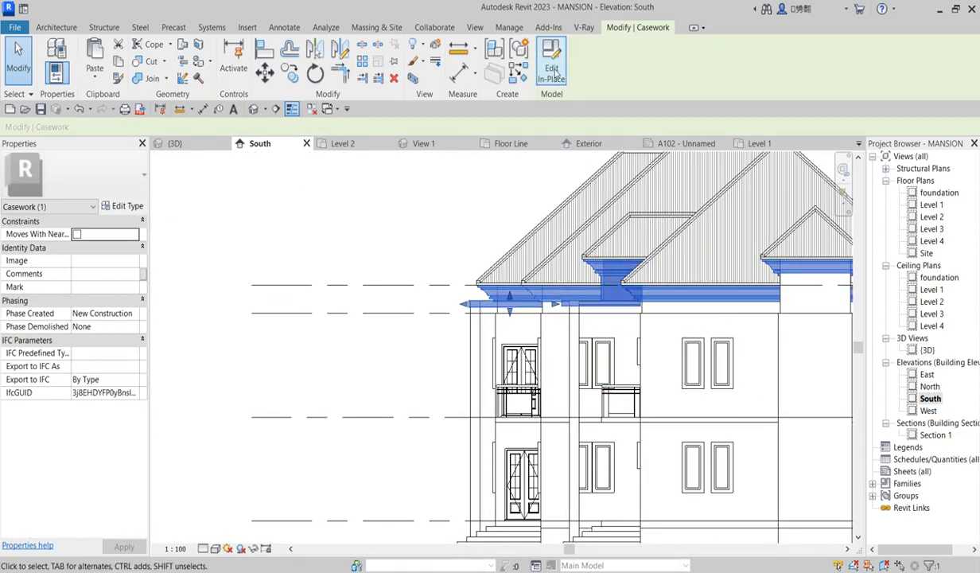
pyautogui.doubleClick(653, 317)
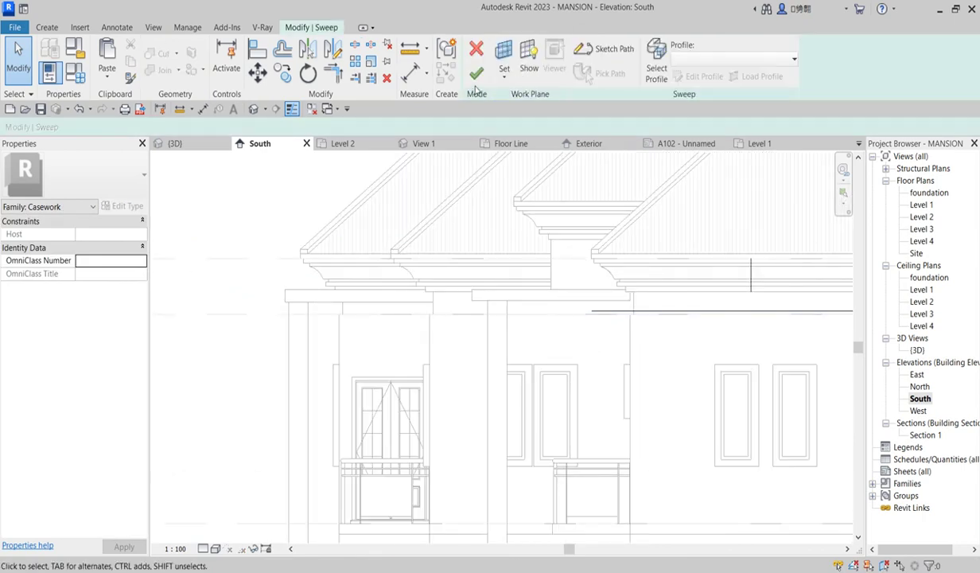
pyautogui.click(476, 73)
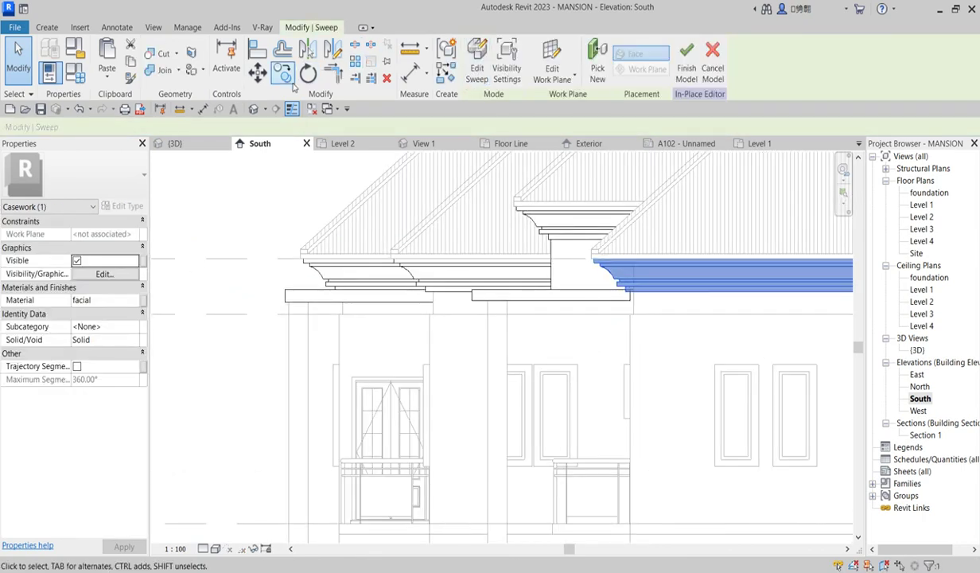
# Step: Copy the selected eaves sweep straight down to the level line just below the eaves
pyautogui.click(282, 73)
pyautogui.click(626, 293)
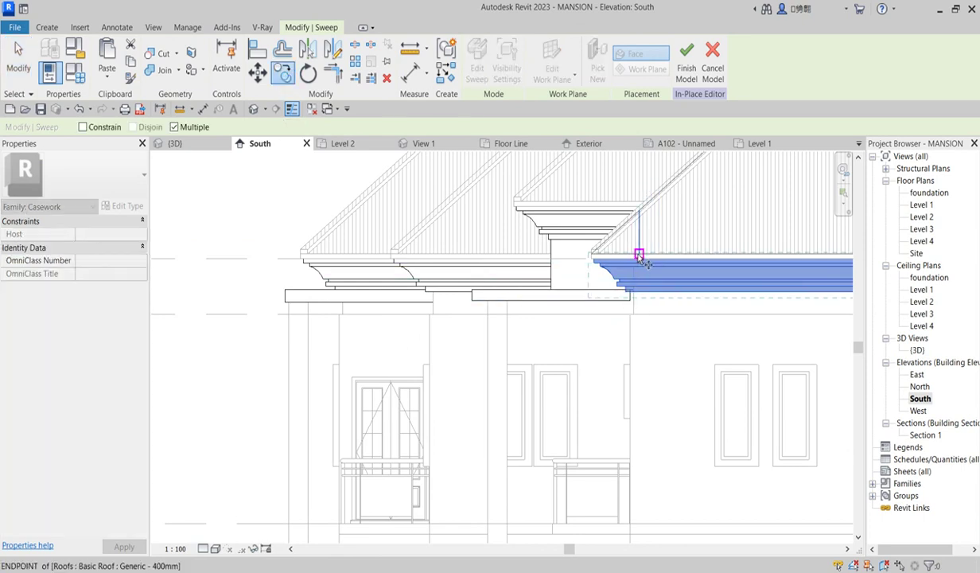
pyautogui.click(639, 255)
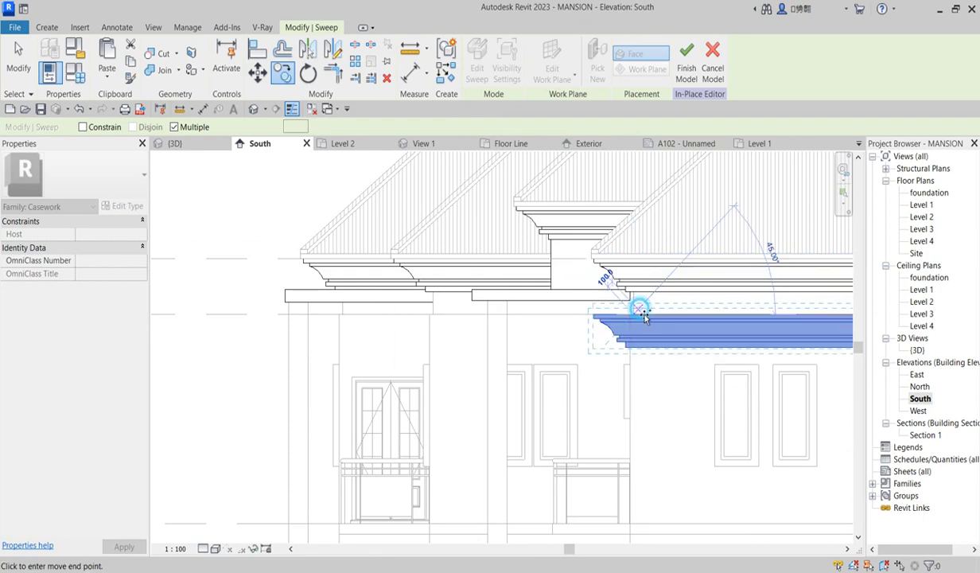
pyautogui.rightClick(570, 311)
pyautogui.click(591, 318)
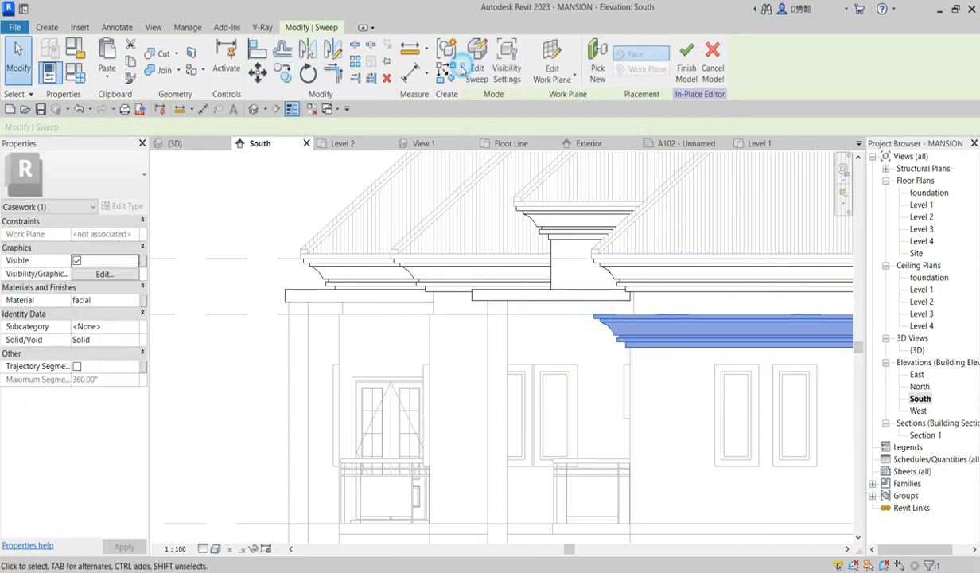
# Step: Open the copied sweep's profile sketch for editing in the West elevation
pyautogui.click(478, 70)
pyautogui.scroll(-2, 532, 196)
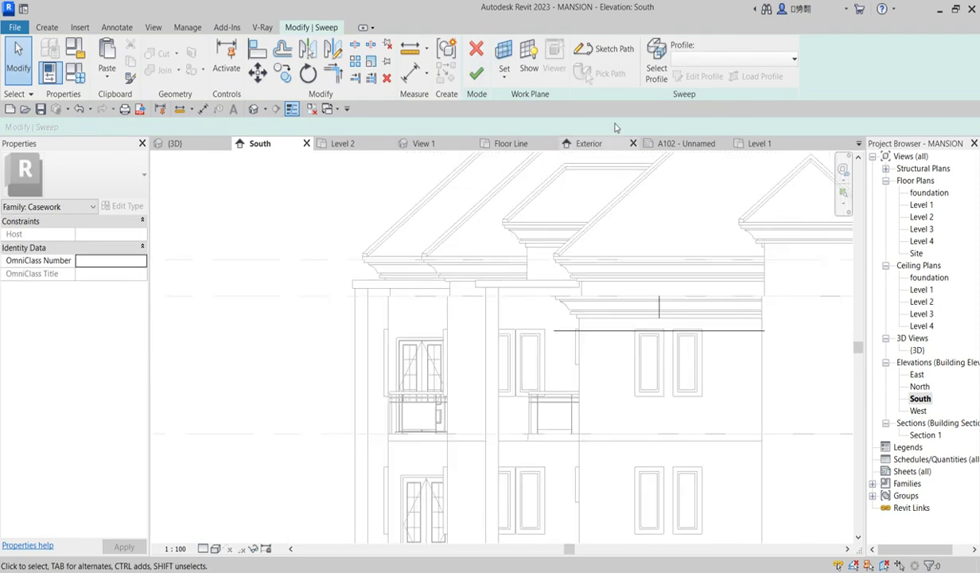
pyautogui.click(657, 70)
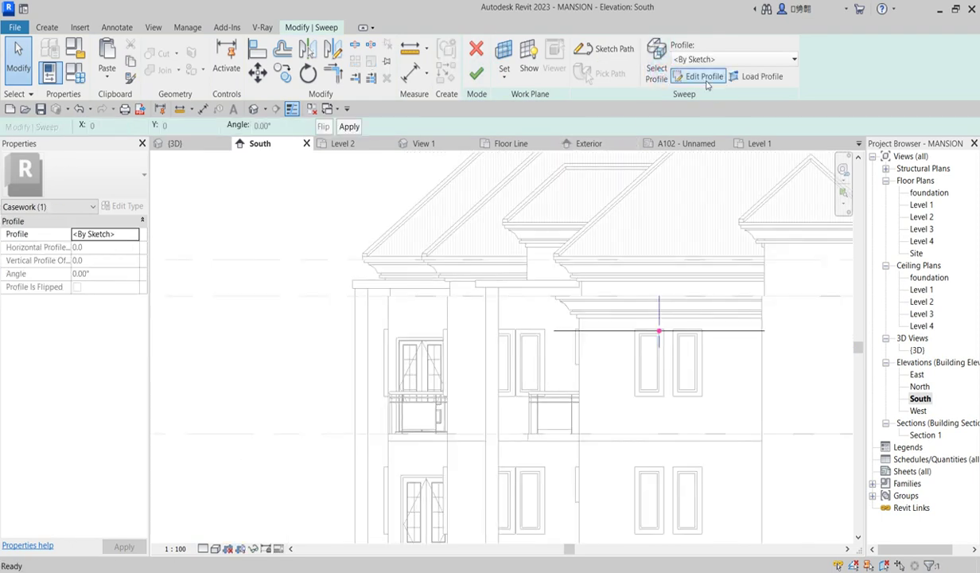
pyautogui.click(703, 78)
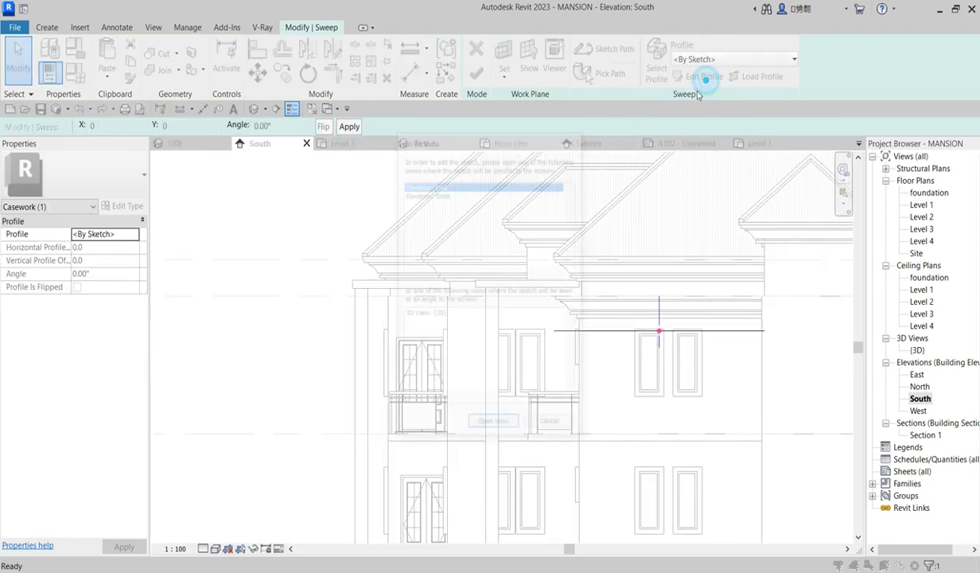
pyautogui.click(441, 193)
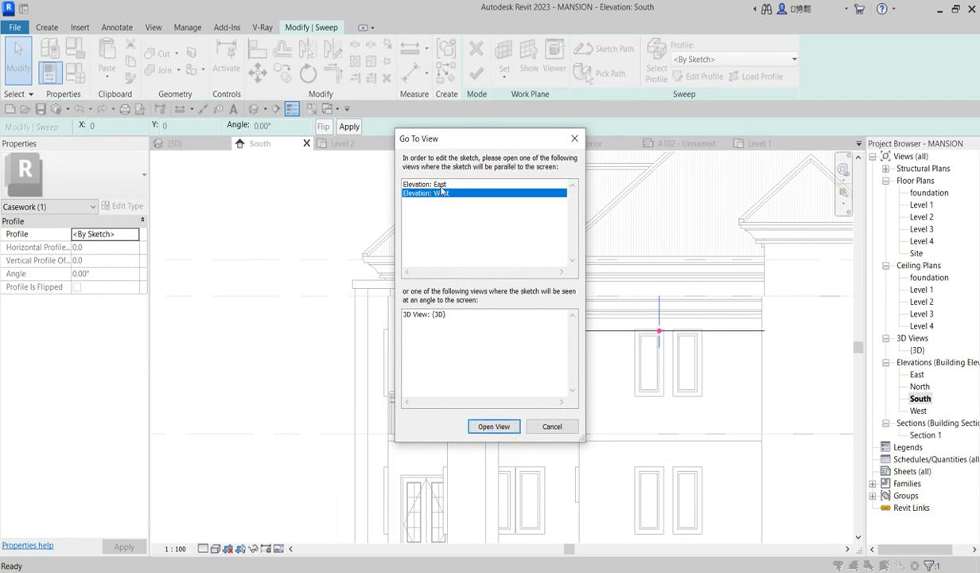
pyautogui.click(489, 427)
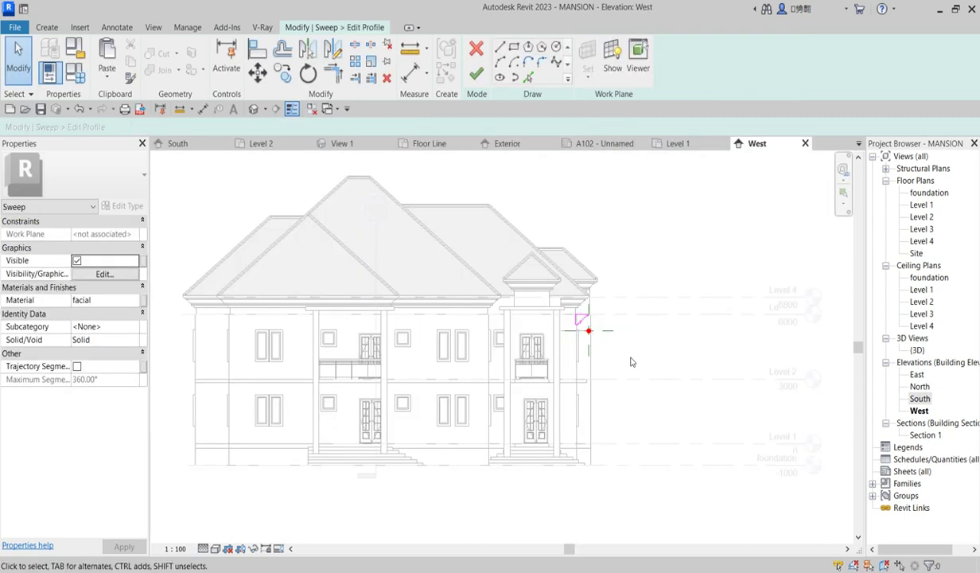
# Step: Replace the copied cornice profile with a rectangle about 146 by 39 mm, resting on the level line at the wall
pyautogui.scroll(5, 591, 317)
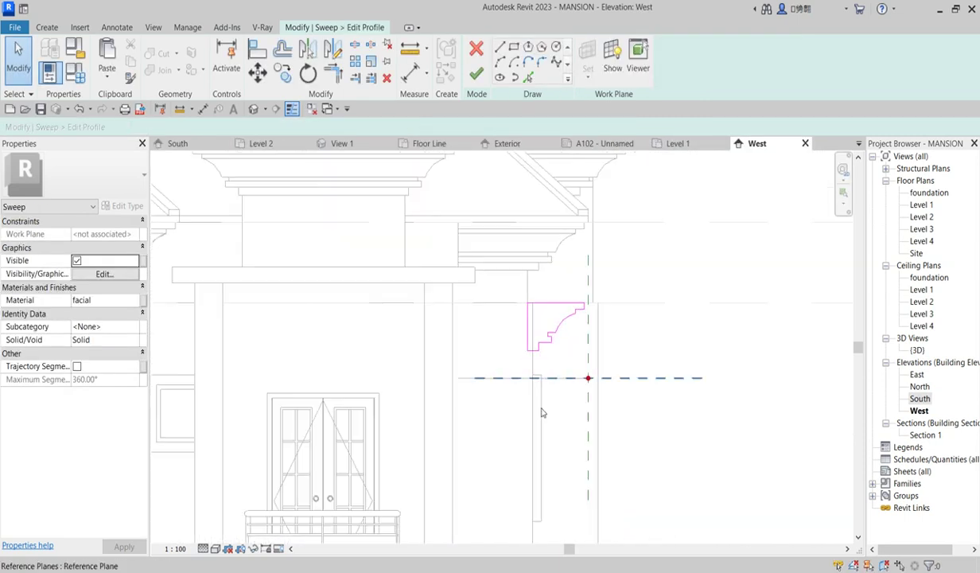
pyautogui.scroll(3, 540, 417)
pyautogui.moveTo(451, 215)
pyautogui.mouseDown()
pyautogui.moveTo(663, 356)
pyautogui.moveTo(669, 372)
pyautogui.mouseUp()
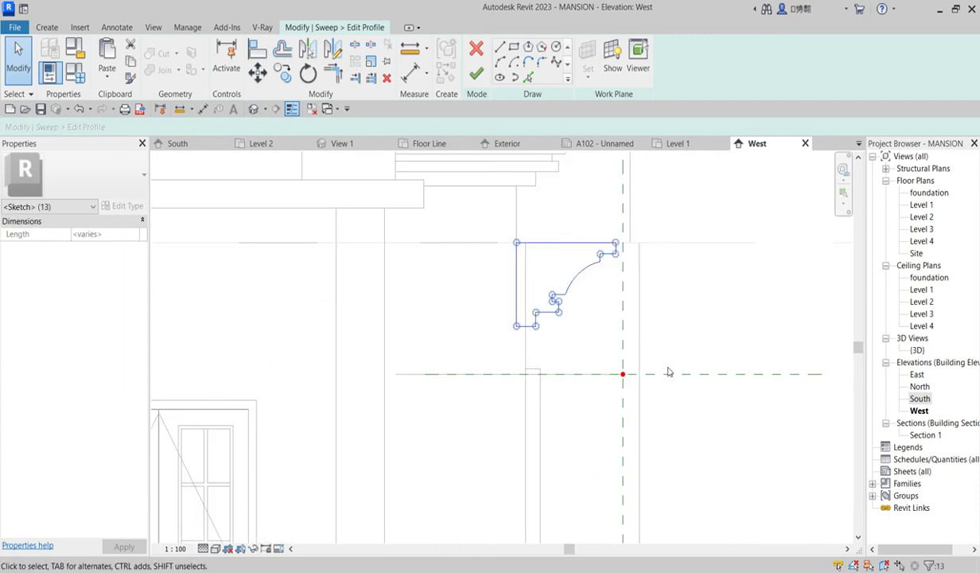
pyautogui.press('Delete')
pyautogui.click(514, 46)
pyautogui.scroll(2, 509, 225)
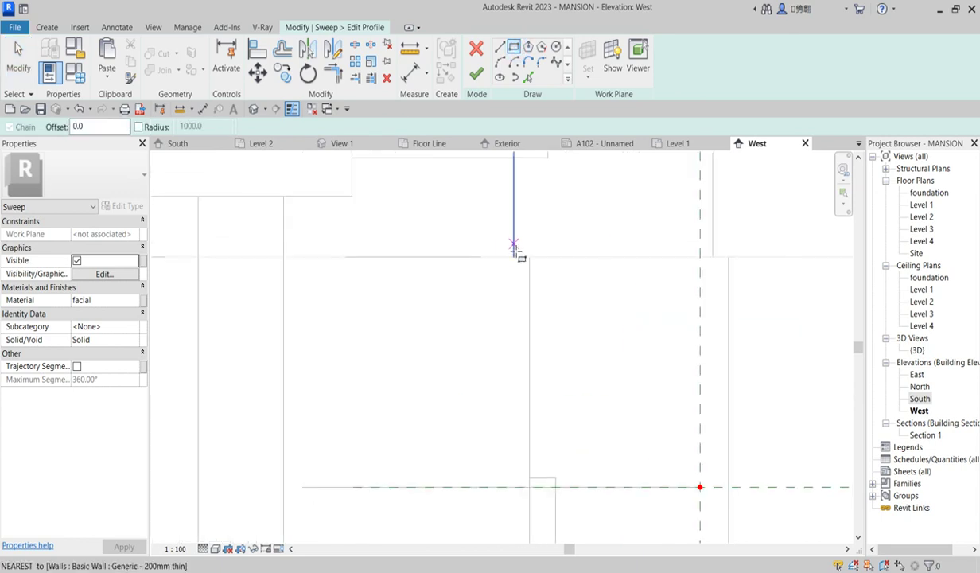
pyautogui.click(513, 246)
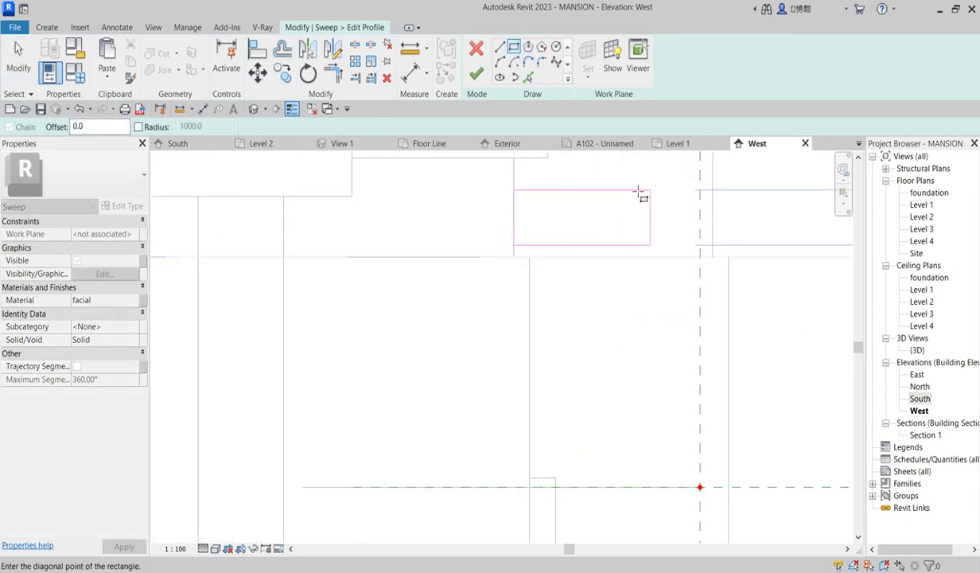
pyautogui.click(554, 256)
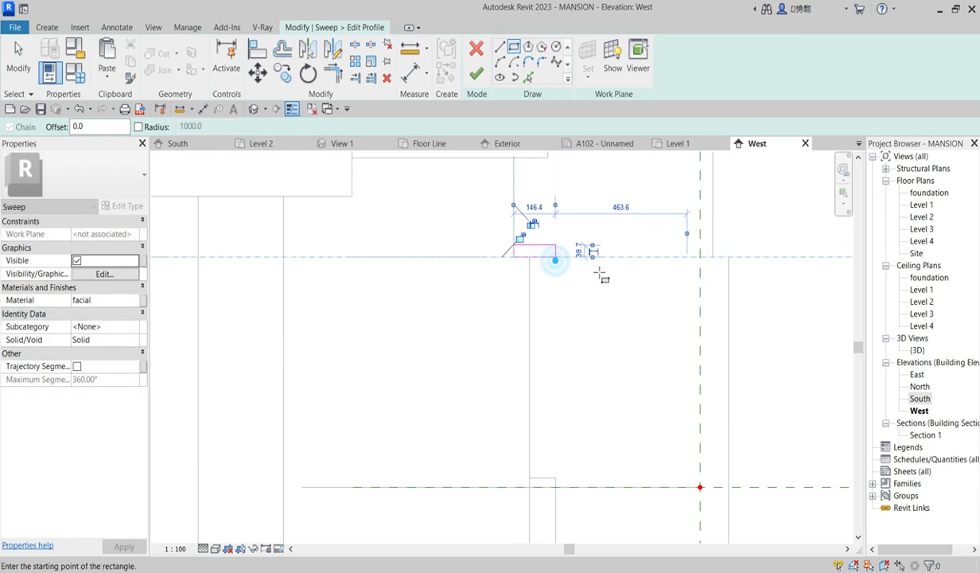
# Step: Draw a half-round arc of about 19 mm radius across the outer end of the profile rectangle
pyautogui.click(499, 63)
pyautogui.scroll(4, 544, 250)
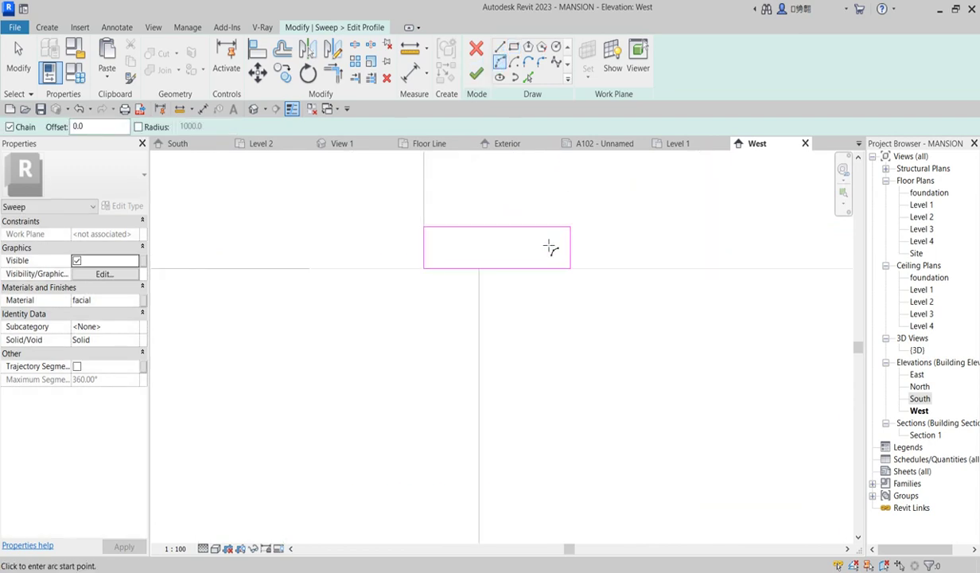
pyautogui.click(548, 228)
pyautogui.click(552, 271)
pyautogui.scroll(2, 569, 261)
pyautogui.click(574, 251)
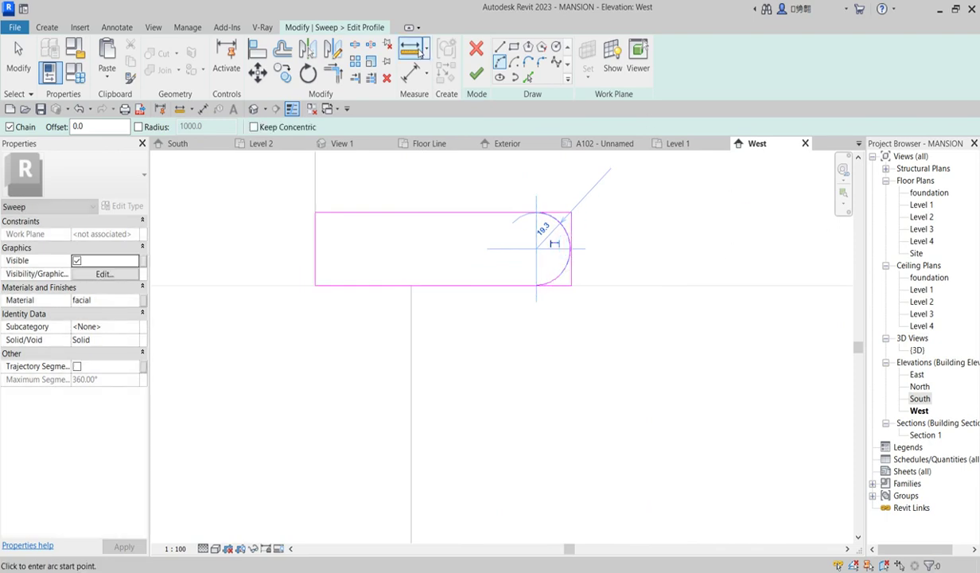
pyautogui.press('Escape')
pyautogui.press('Escape')
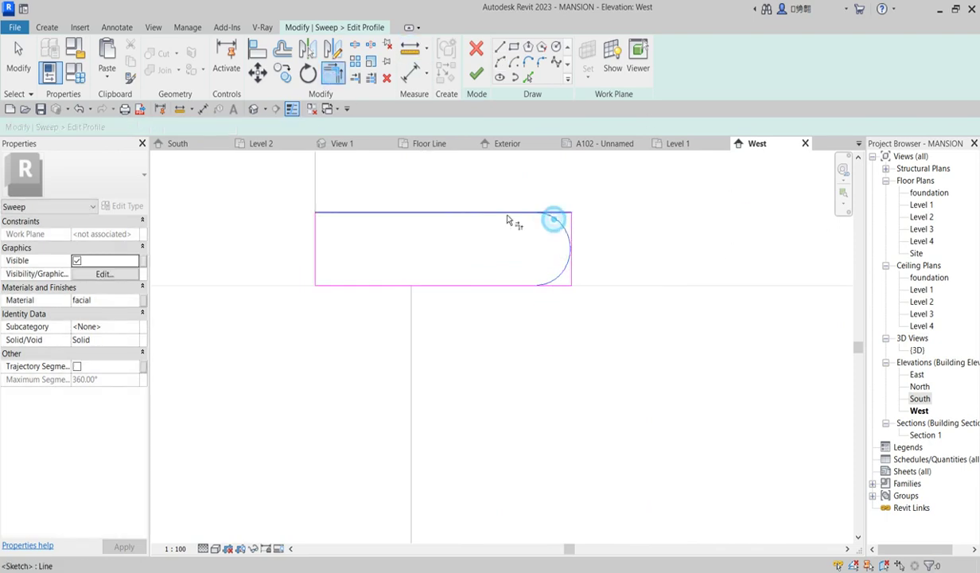
# Step: Trim the rectangle's long edges to the arc, delete the leftover end line and finish the sweep's profile
pyautogui.click(565, 239)
pyautogui.click(510, 288)
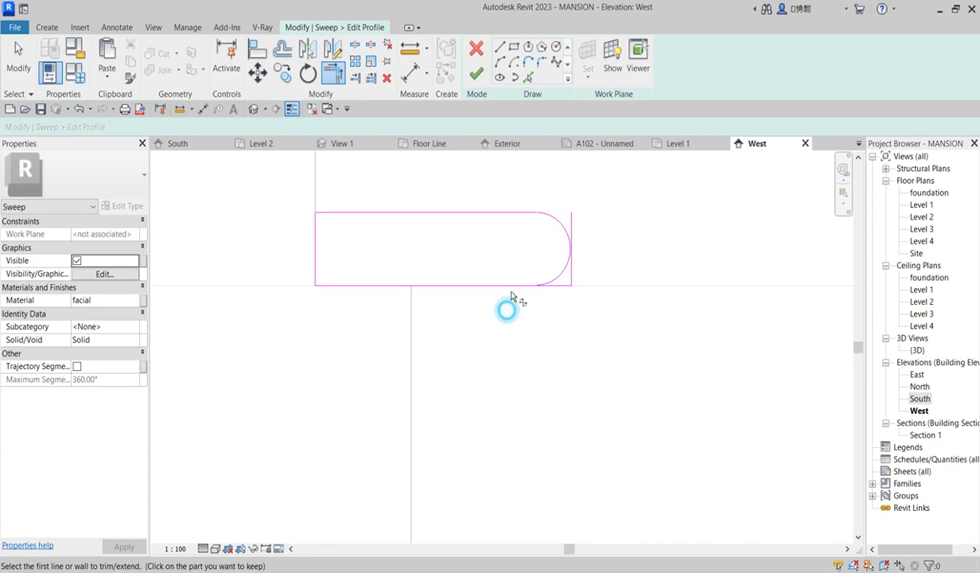
pyautogui.rightClick(587, 191)
pyautogui.click(628, 197)
pyautogui.rightClick(626, 197)
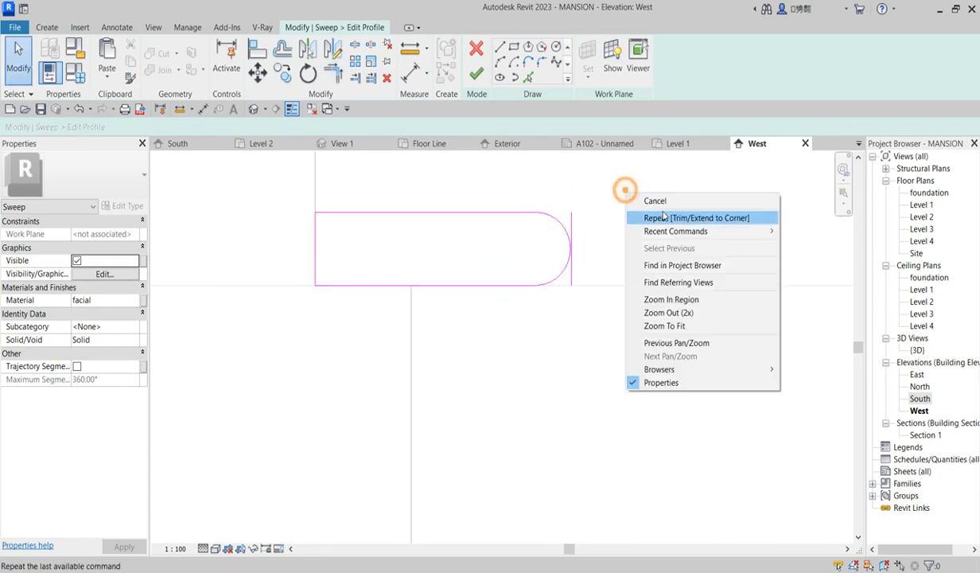
pyautogui.click(628, 198)
pyautogui.click(569, 219)
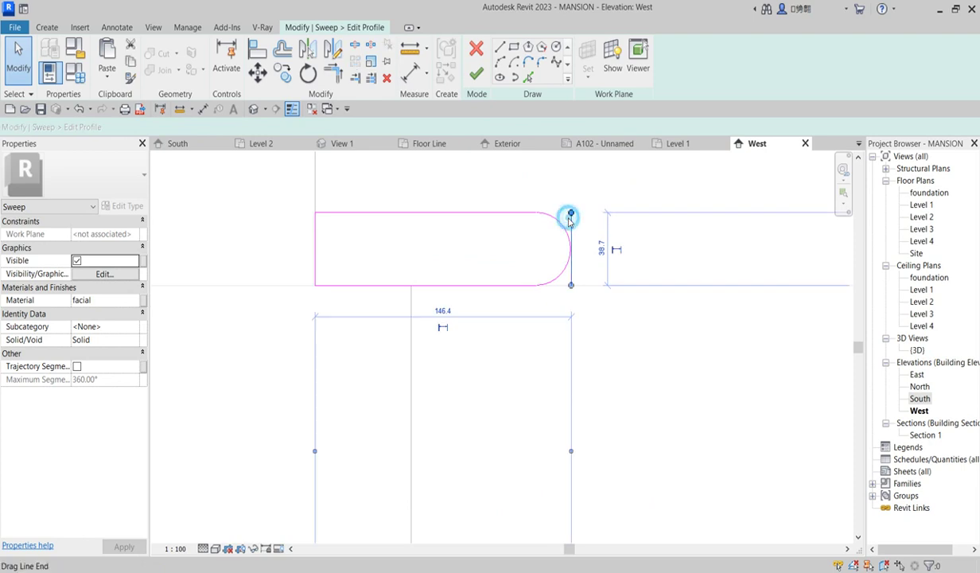
pyautogui.click(387, 77)
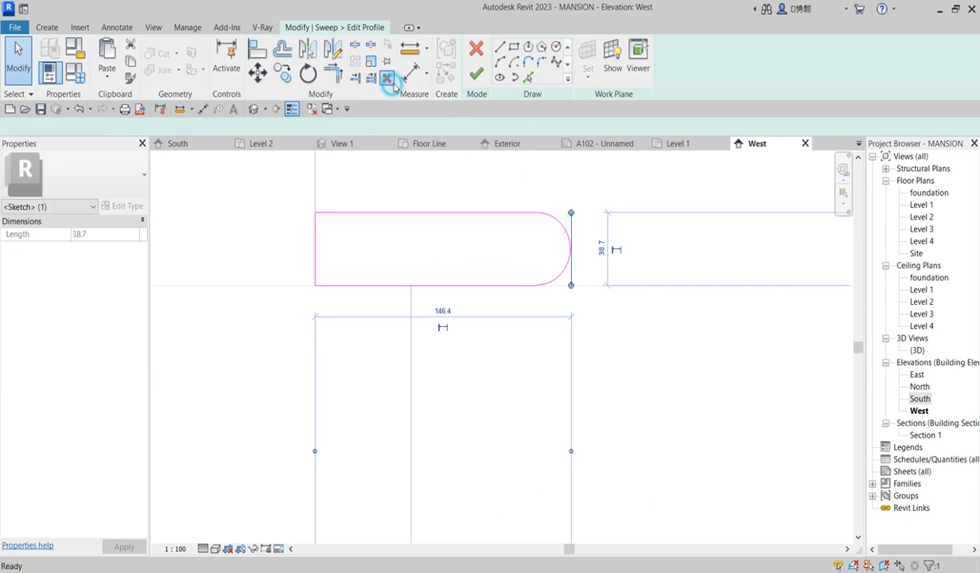
pyautogui.click(475, 83)
pyautogui.click(470, 80)
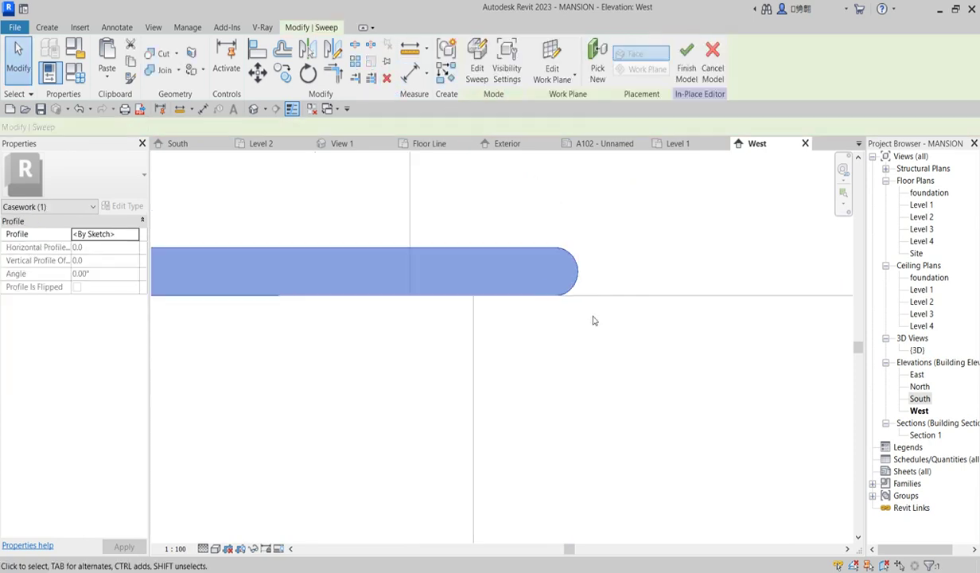
# Step: Reopen the rounded sweep and open its path sketch in the Level 2 floor plan
pyautogui.scroll(-5, 557, 319)
pyautogui.scroll(4, 506, 318)
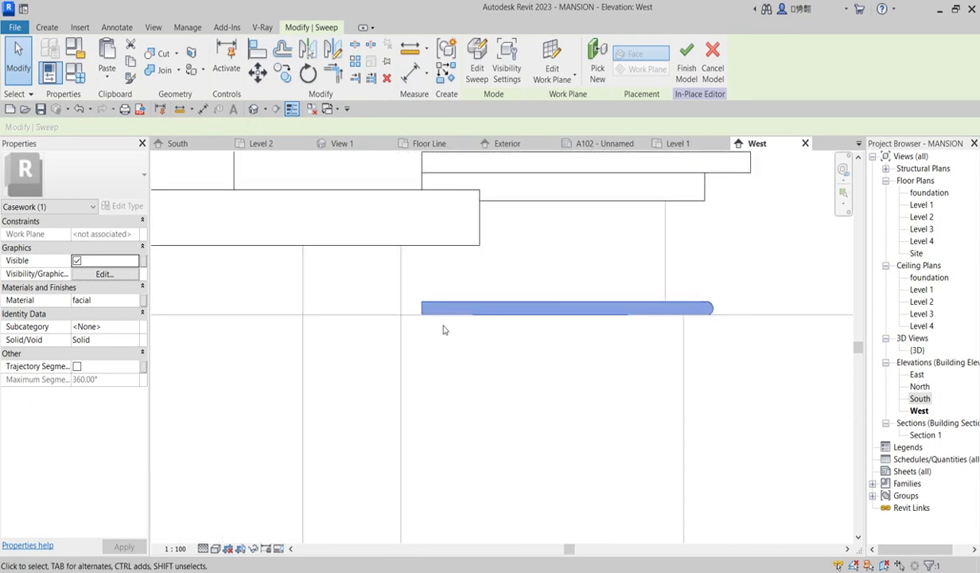
pyautogui.click(475, 69)
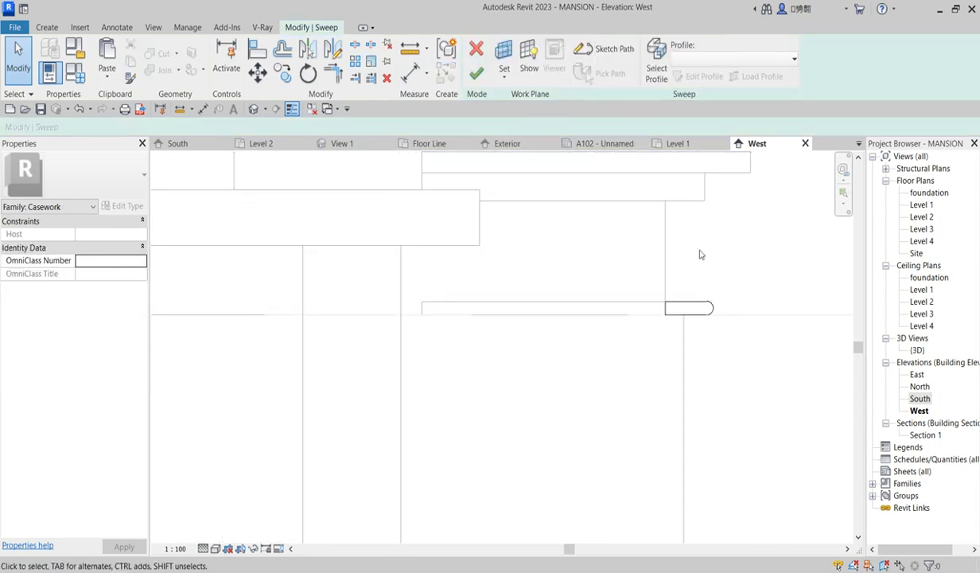
pyautogui.click(607, 52)
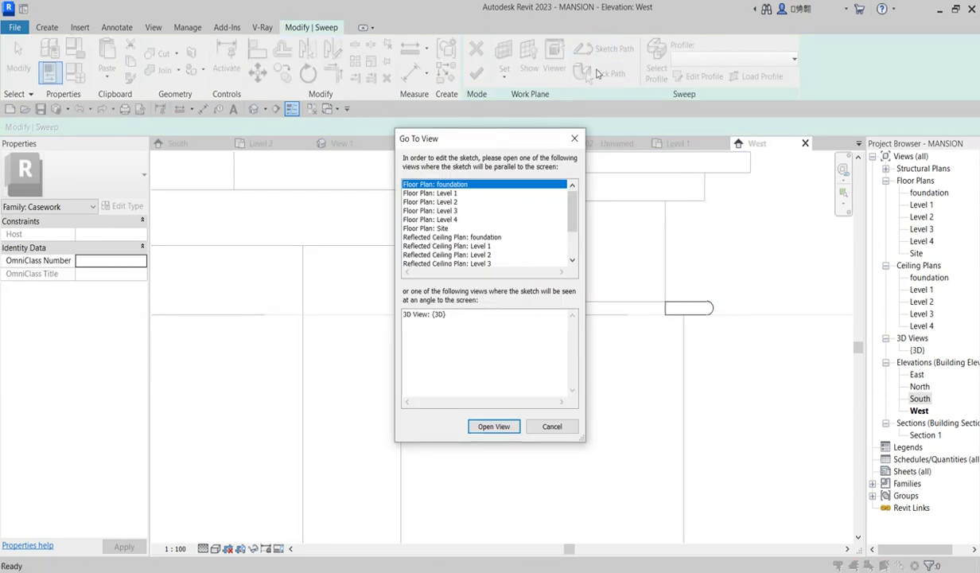
pyautogui.click(449, 202)
pyautogui.click(493, 426)
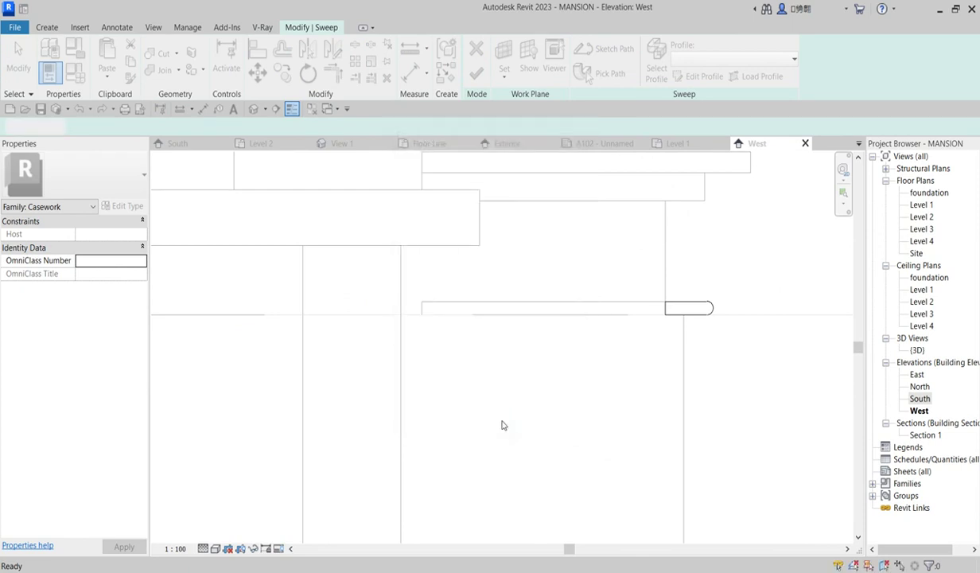
# Step: Extend the short side segment of the sweep path to 2000 mm, up to the balcony's edge, and finish the path
pyautogui.scroll(-3, 575, 313)
pyautogui.scroll(2, 575, 313)
pyautogui.scroll(5, 575, 313)
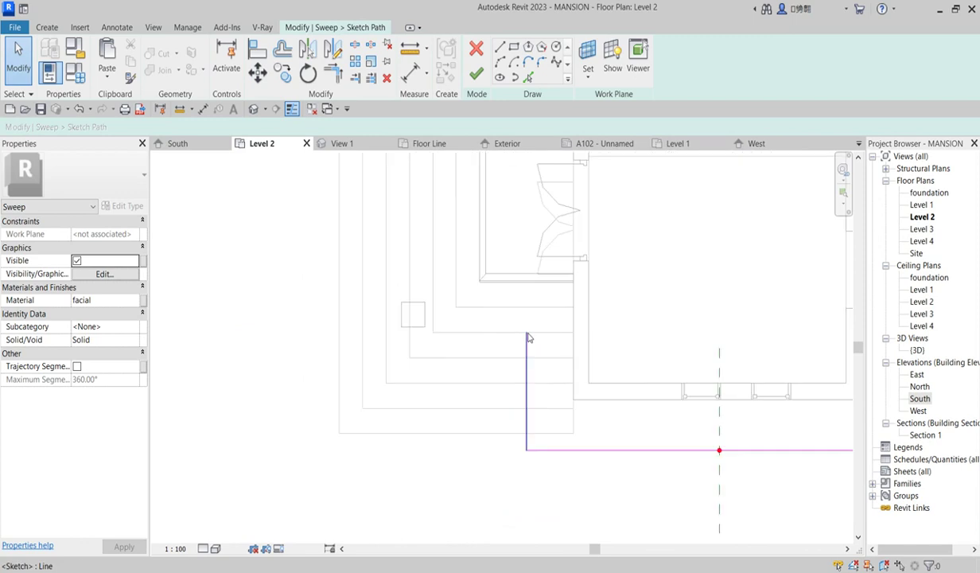
pyautogui.click(526, 337)
pyautogui.moveTo(527, 337); pyautogui.dragTo(529, 278)
pyautogui.scroll(-3, 608, 387)
pyautogui.scroll(4, 608, 388)
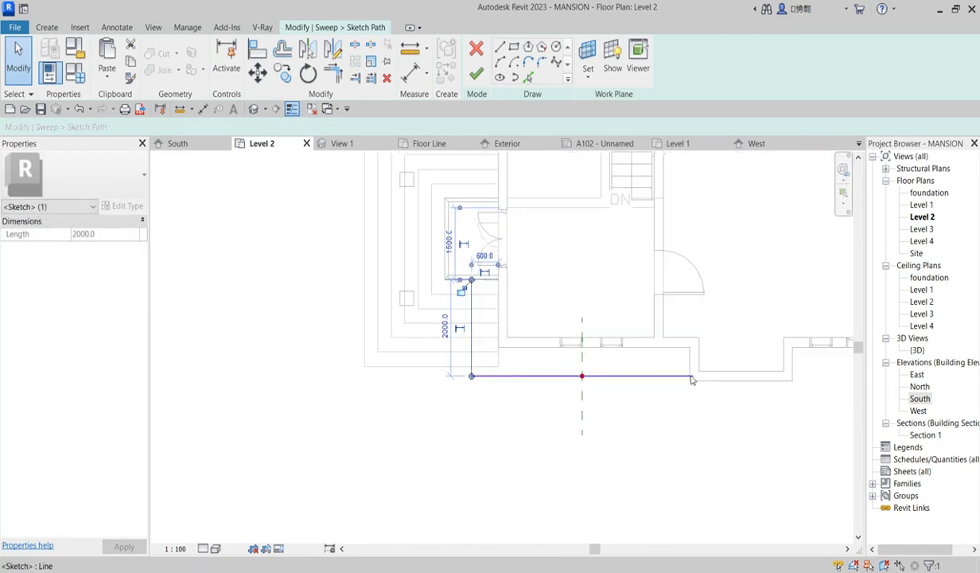
pyautogui.scroll(-6, 660, 403)
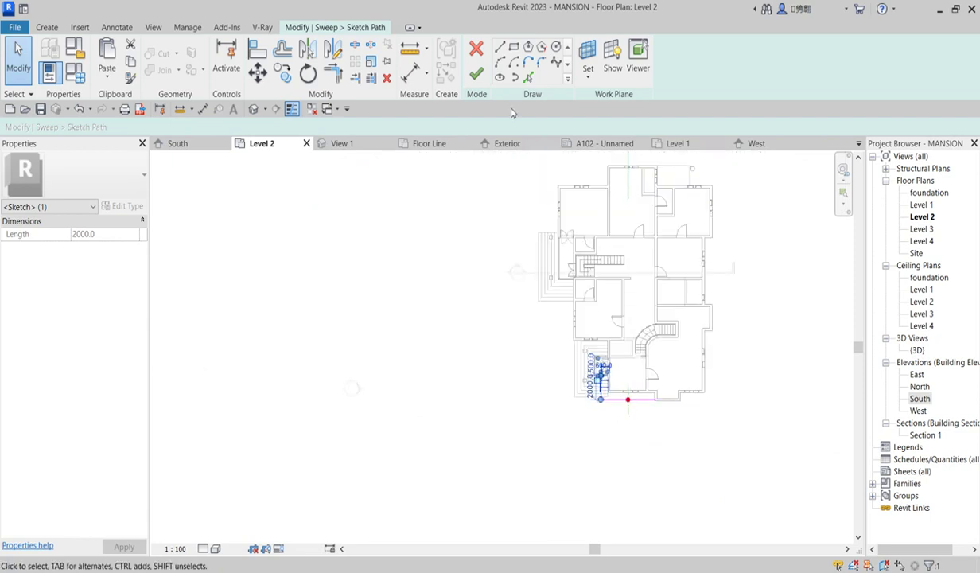
pyautogui.click(474, 74)
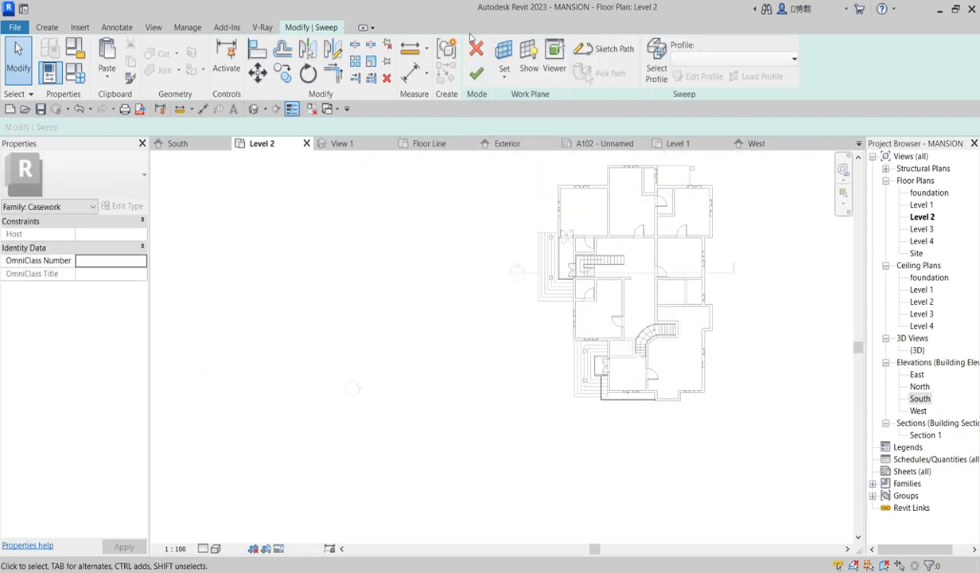
# Step: Finish the sweep and, in the South elevation, mirror a copy of it about a vertical axis through the projecting bay's midpoint
pyautogui.click(476, 74)
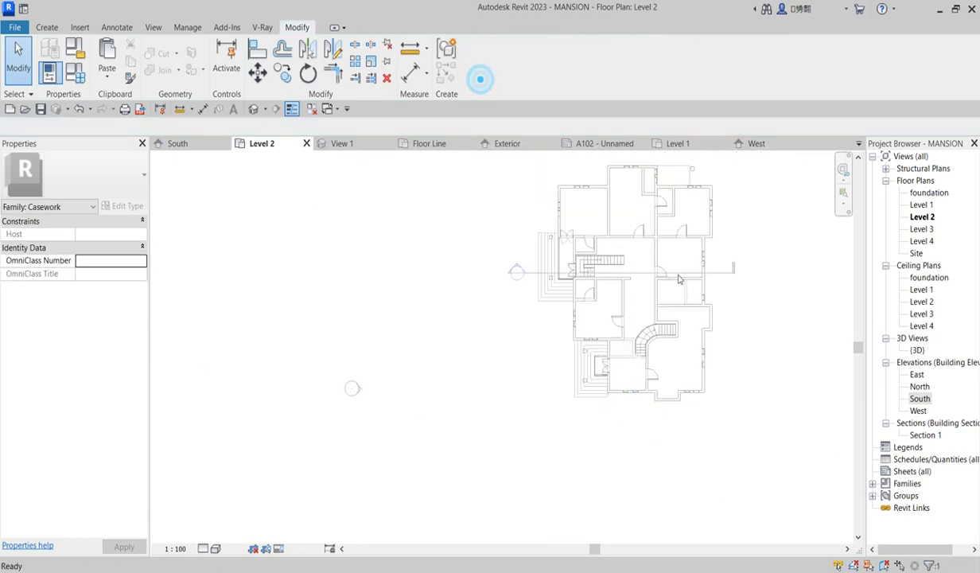
pyautogui.doubleClick(920, 399)
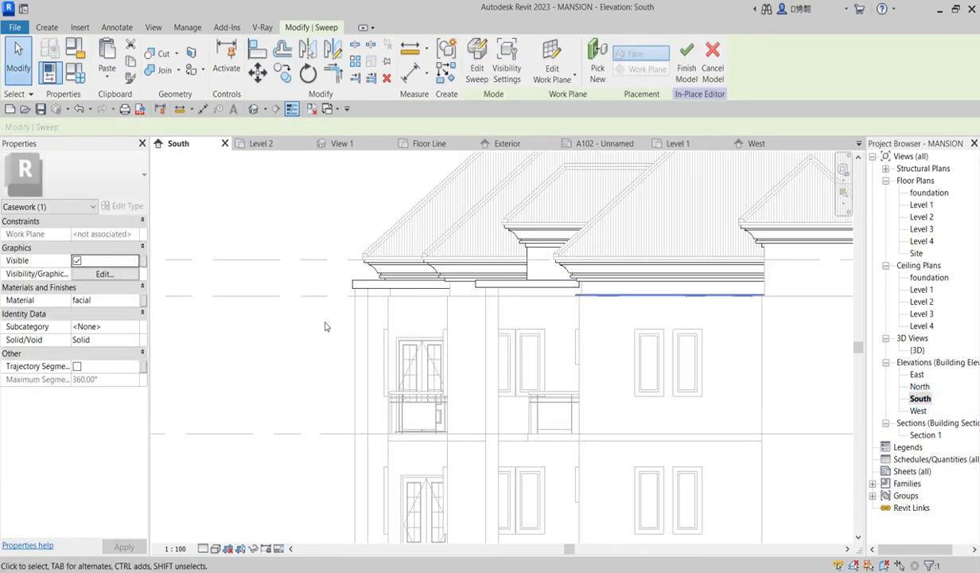
pyautogui.scroll(-3, 536, 338)
pyautogui.scroll(3, 545, 264)
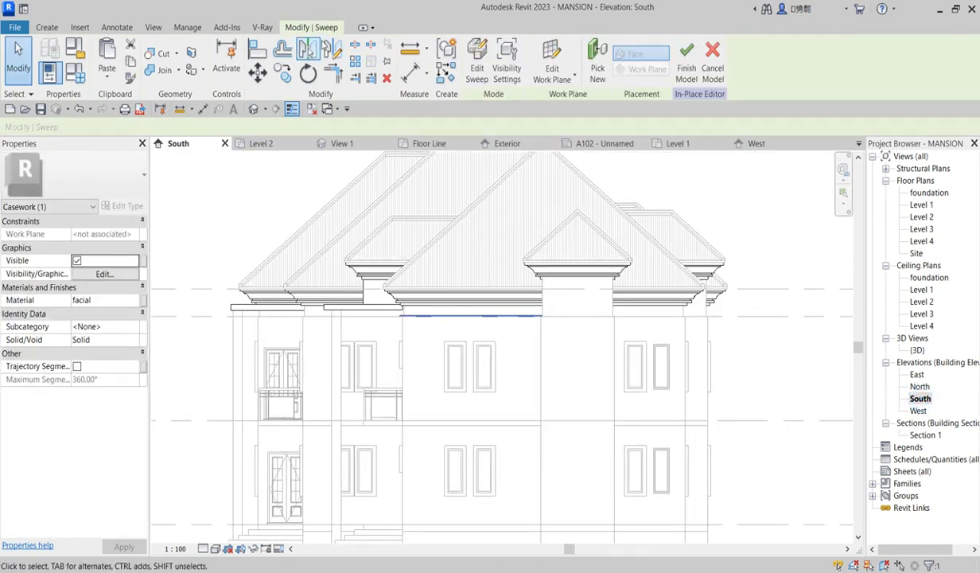
pyautogui.click(334, 49)
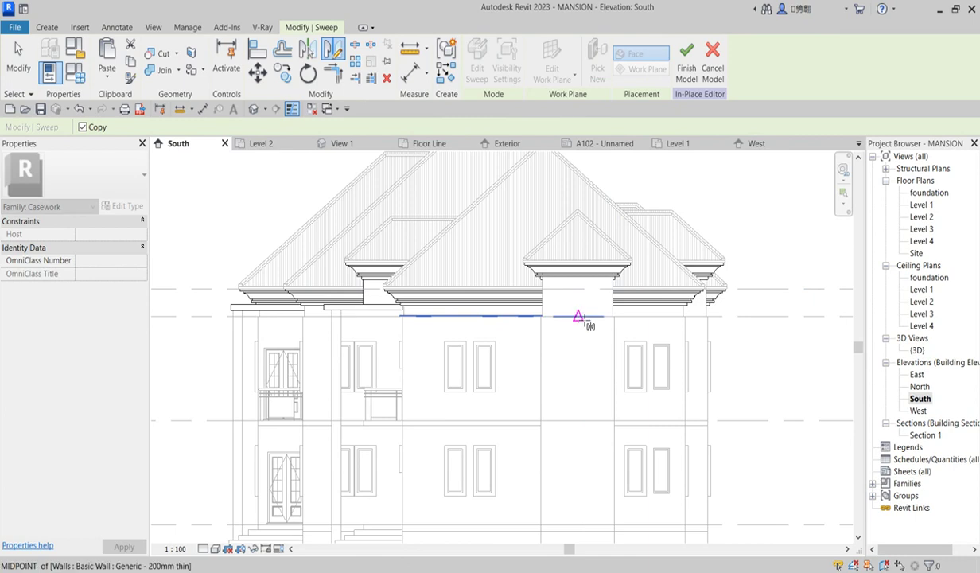
pyautogui.click(578, 316)
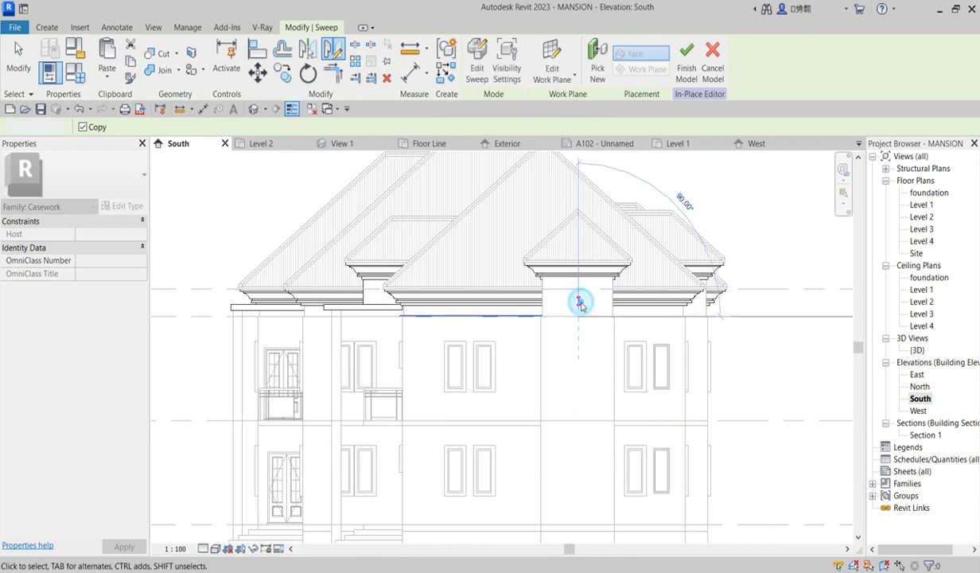
pyautogui.click(578, 301)
pyautogui.scroll(2, 807, 371)
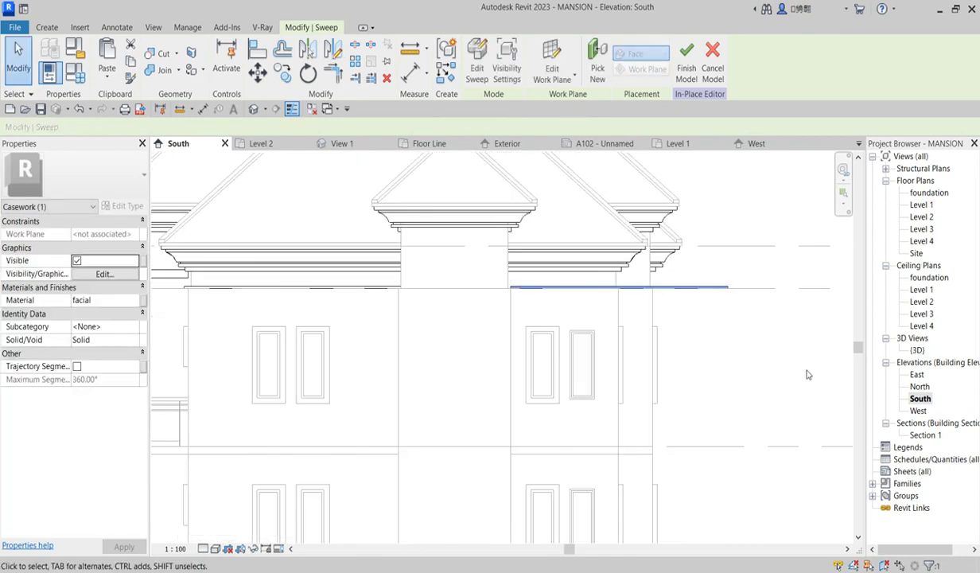
# Step: Edit the mirrored sweep and open its path sketch in the Level 2 floor plan
pyautogui.click(475, 73)
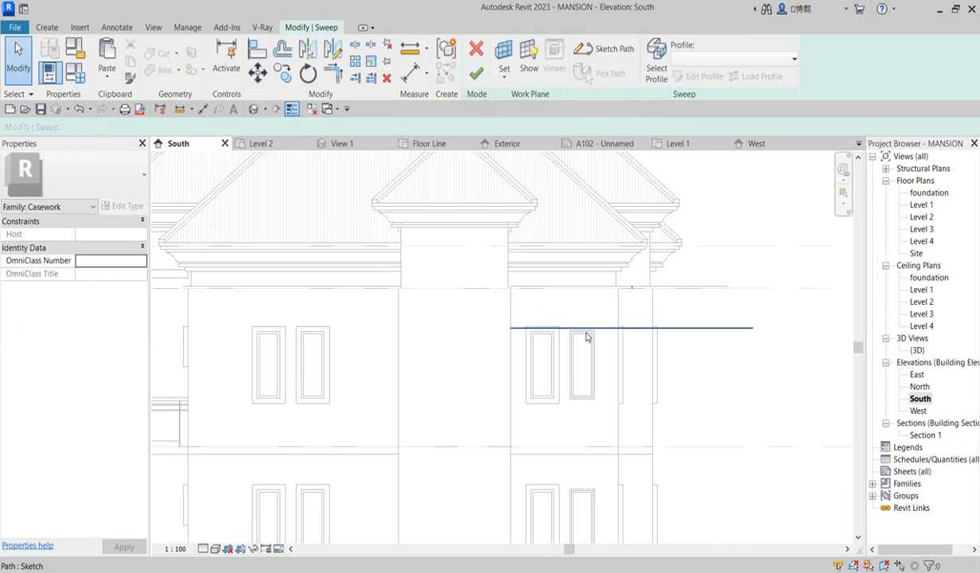
pyautogui.click(620, 50)
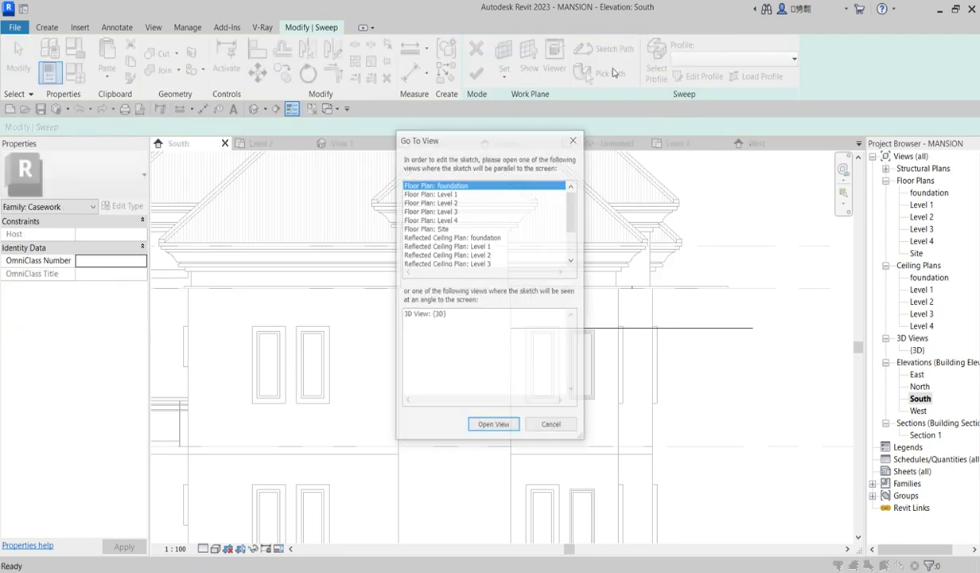
pyautogui.click(446, 202)
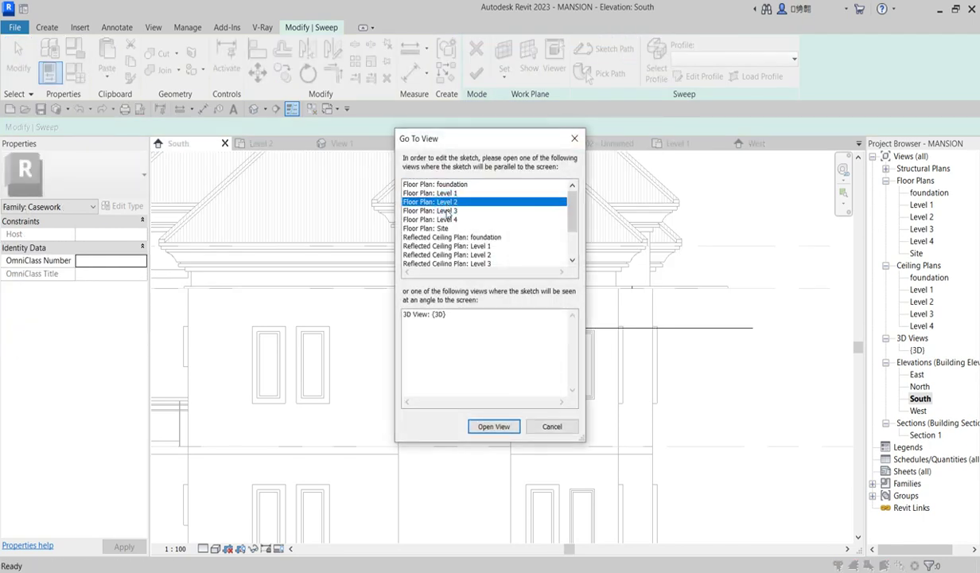
pyautogui.click(494, 426)
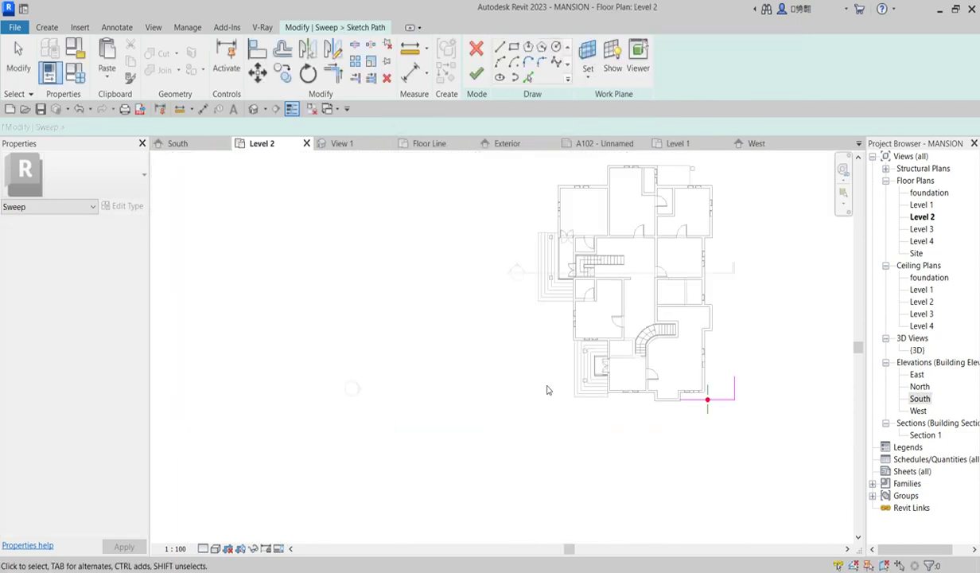
# Step: Align the path's long segment with the outer face of the south wall beside the projecting bay
pyautogui.scroll(3, 585, 342)
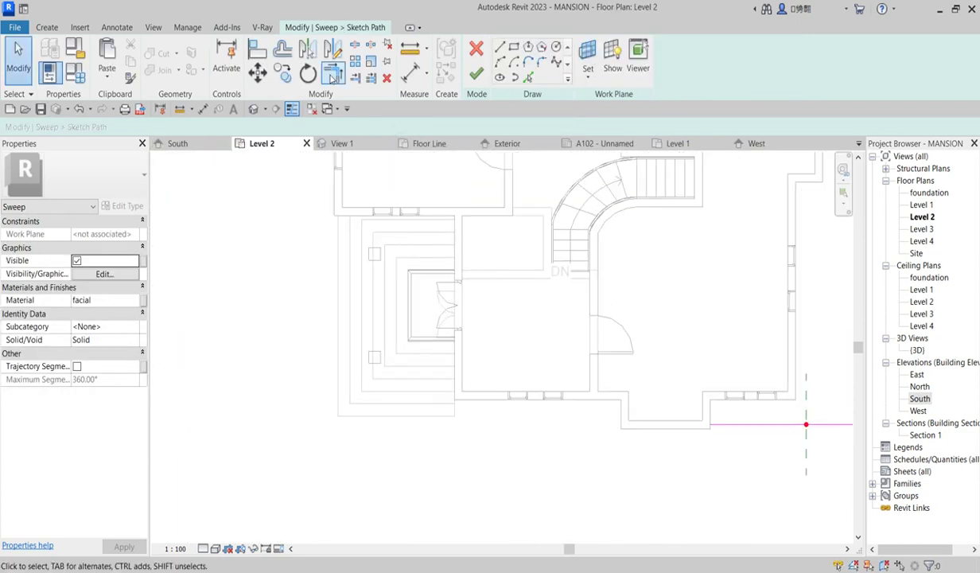
pyautogui.click(260, 51)
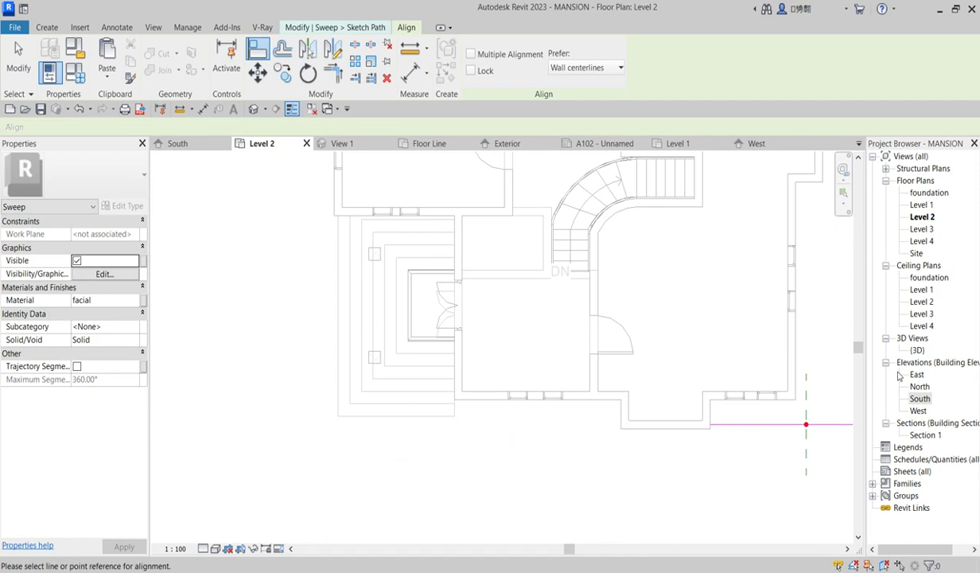
pyautogui.scroll(2, 794, 408)
pyautogui.click(774, 397)
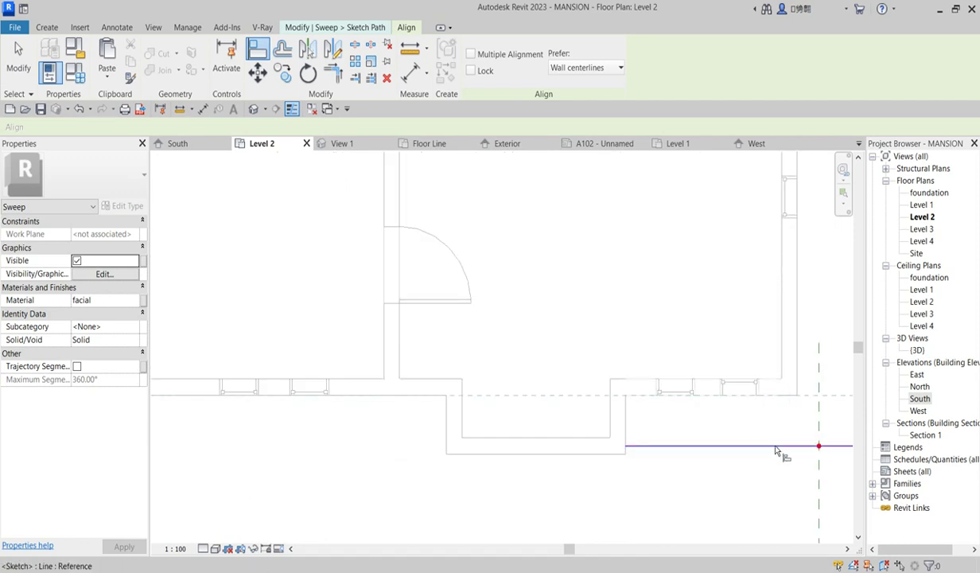
pyautogui.click(757, 445)
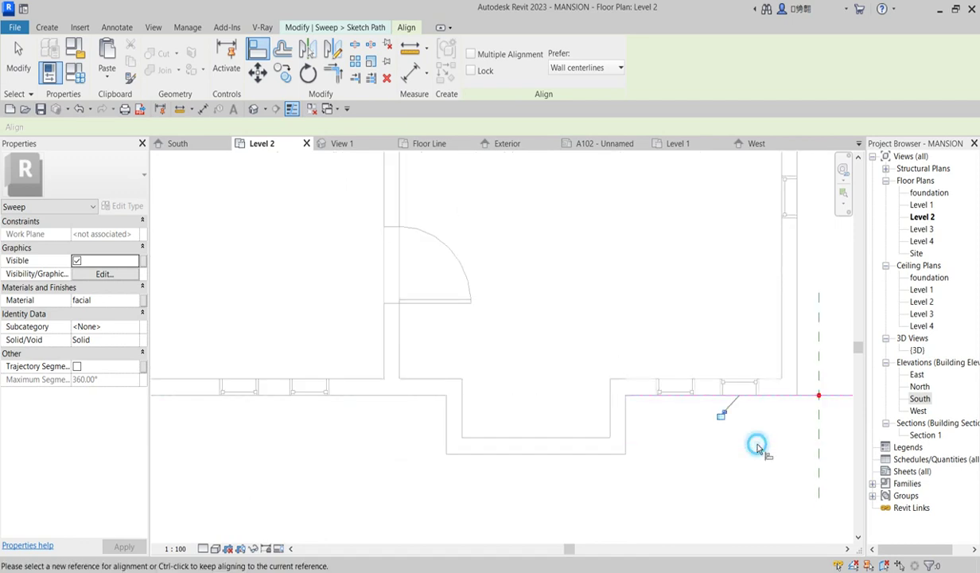
# Step: Align the path's short side segment with the outer face of the east wall and leave Align
pyautogui.click(809, 378)
pyautogui.scroll(-4, 637, 401)
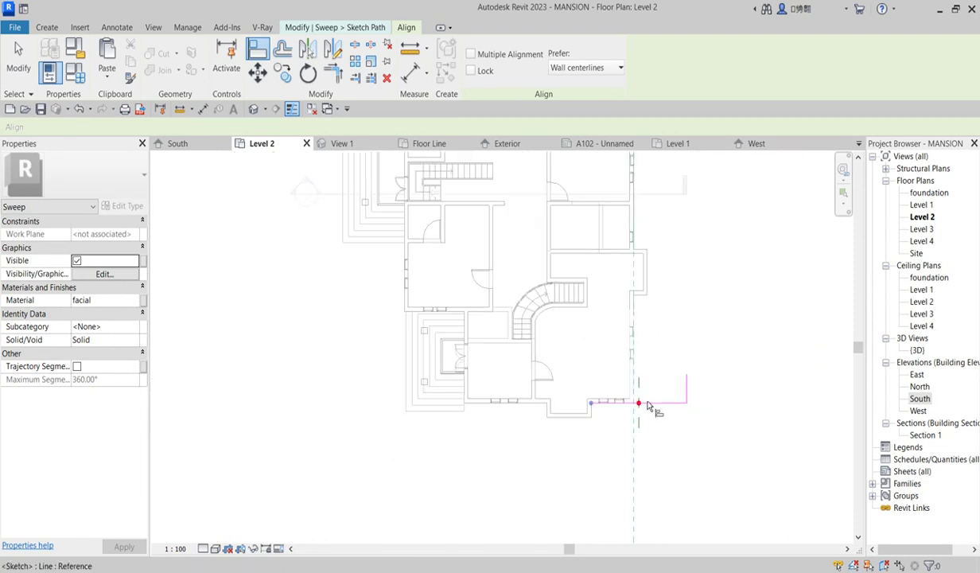
pyautogui.click(689, 393)
pyautogui.scroll(3, 689, 390)
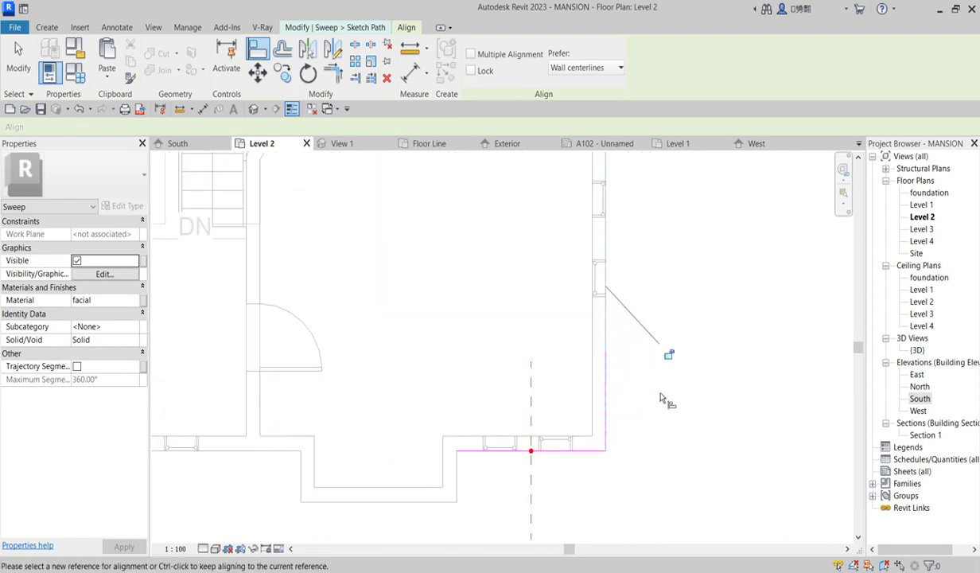
pyautogui.rightClick(730, 243)
pyautogui.click(748, 252)
pyautogui.rightClick(682, 272)
pyautogui.click(700, 279)
# Step: Stretch the path's east side segment to 5200 mm, up to the wall's outward jog
pyautogui.click(607, 403)
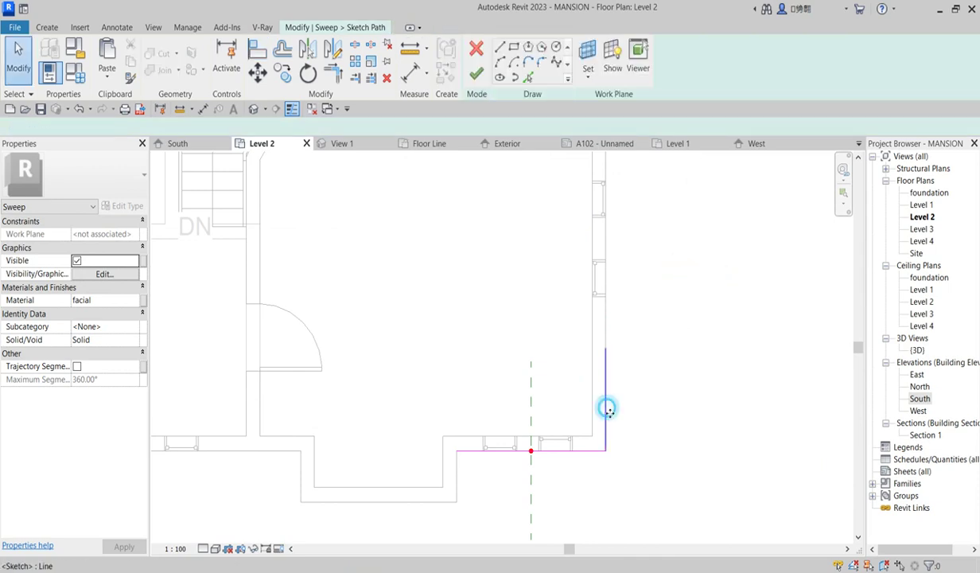
pyautogui.scroll(-2, 615, 402)
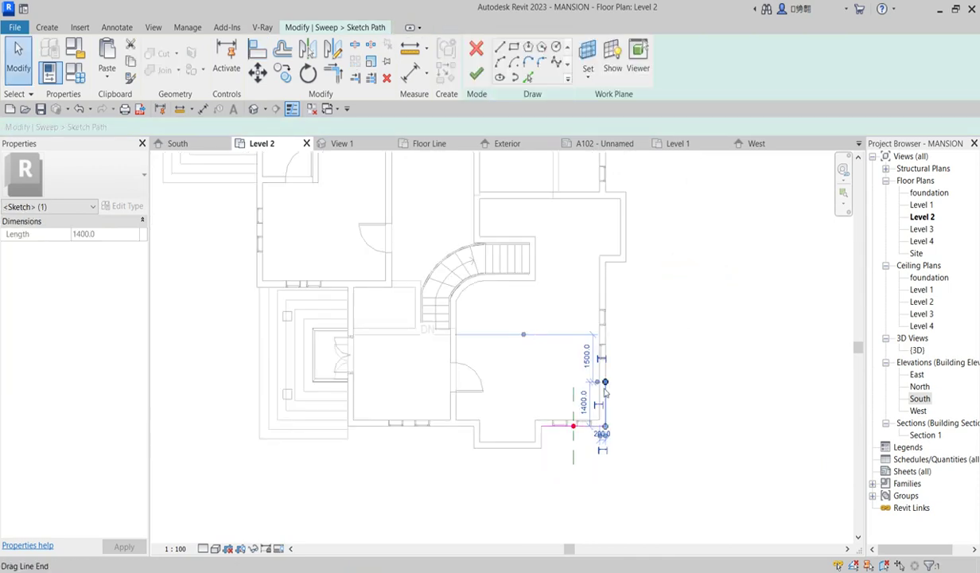
pyautogui.moveTo(606, 383)
pyautogui.mouseDown()
pyautogui.moveTo(665, 280)
pyautogui.moveTo(607, 270)
pyautogui.moveTo(608, 261)
pyautogui.mouseUp()
# Step: Add path lines by picking the outer edges of the east projection and the east wall beyond it
pyautogui.scroll(4, 609, 260)
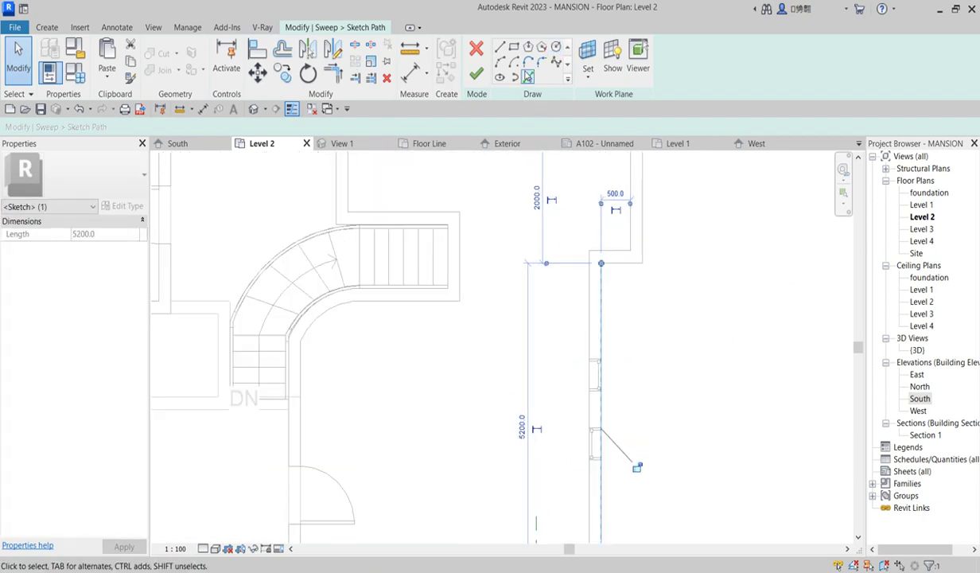
pyautogui.click(528, 78)
pyautogui.click(643, 236)
pyautogui.scroll(-3, 628, 303)
pyautogui.scroll(3, 624, 307)
pyautogui.click(600, 276)
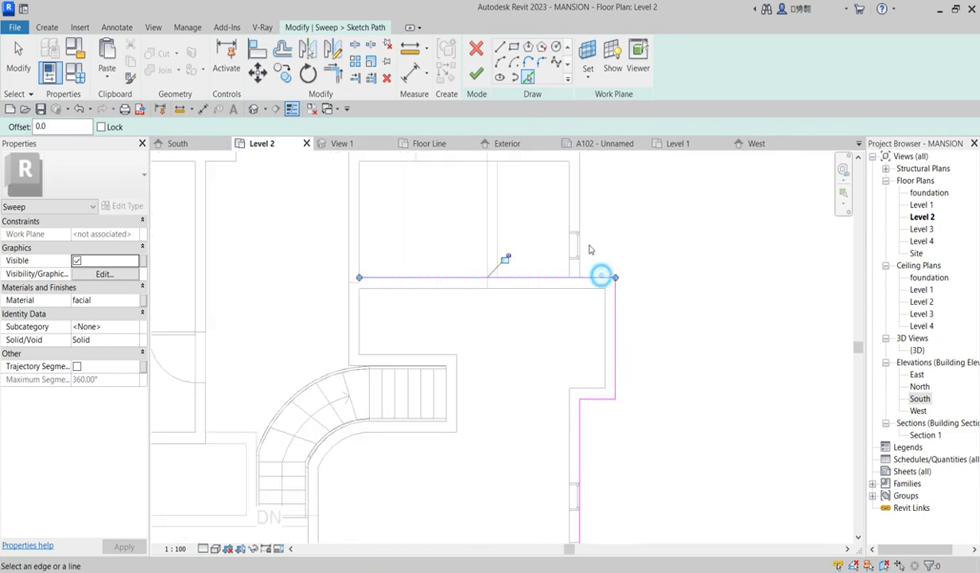
pyautogui.click(581, 198)
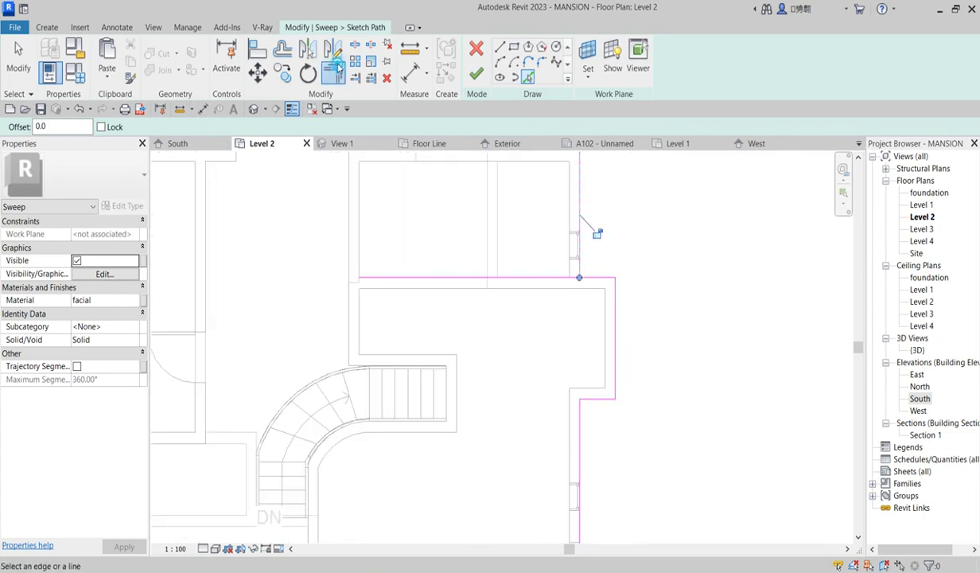
# Step: Trim the path corner where the projection's north edge meets the east wall line
pyautogui.press('t')
pyautogui.press('r')
pyautogui.click(591, 280)
pyautogui.scroll(-3, 593, 255)
pyautogui.scroll(-3, 576, 427)
pyautogui.scroll(5, 579, 278)
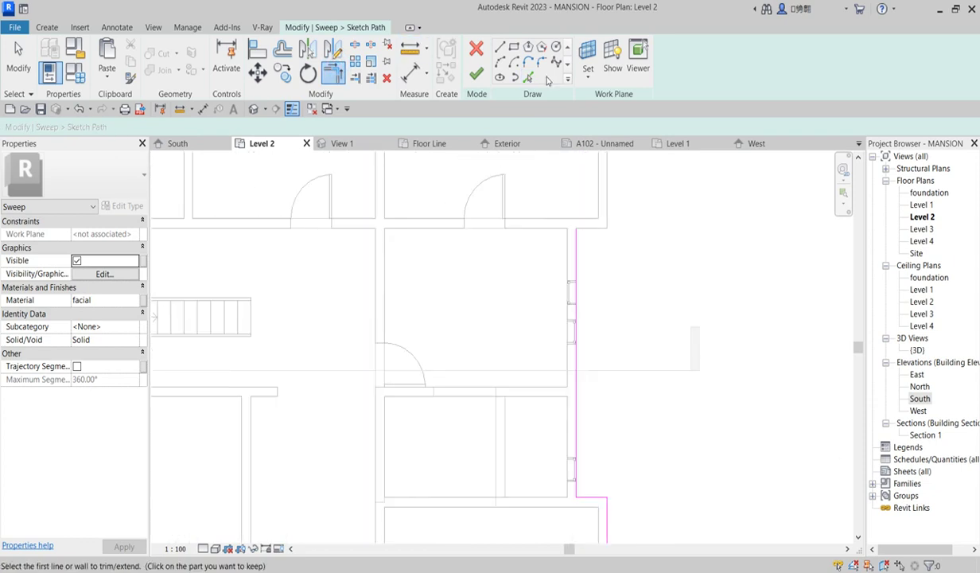
# Step: Add path lines by picking the outer edges of the north-east room, the rear wall and the rear balcony's side
pyautogui.click(529, 77)
pyautogui.click(590, 229)
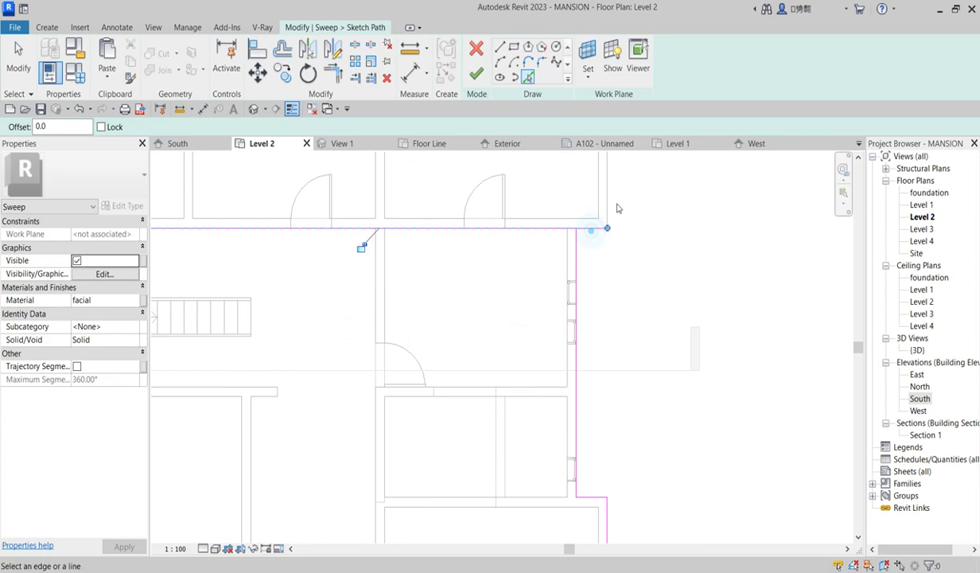
pyautogui.scroll(-2, 592, 346)
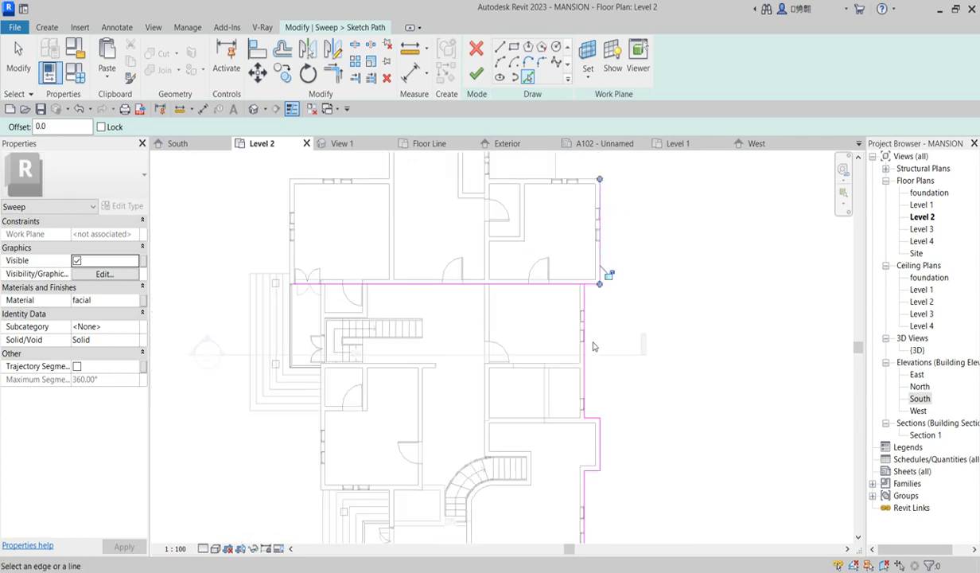
pyautogui.scroll(2, 585, 178)
pyautogui.click(585, 181)
pyautogui.scroll(-4, 571, 276)
pyautogui.scroll(4, 558, 206)
pyautogui.scroll(2, 518, 216)
pyautogui.click(508, 185)
pyautogui.click(558, 203)
pyautogui.scroll(-2, 522, 278)
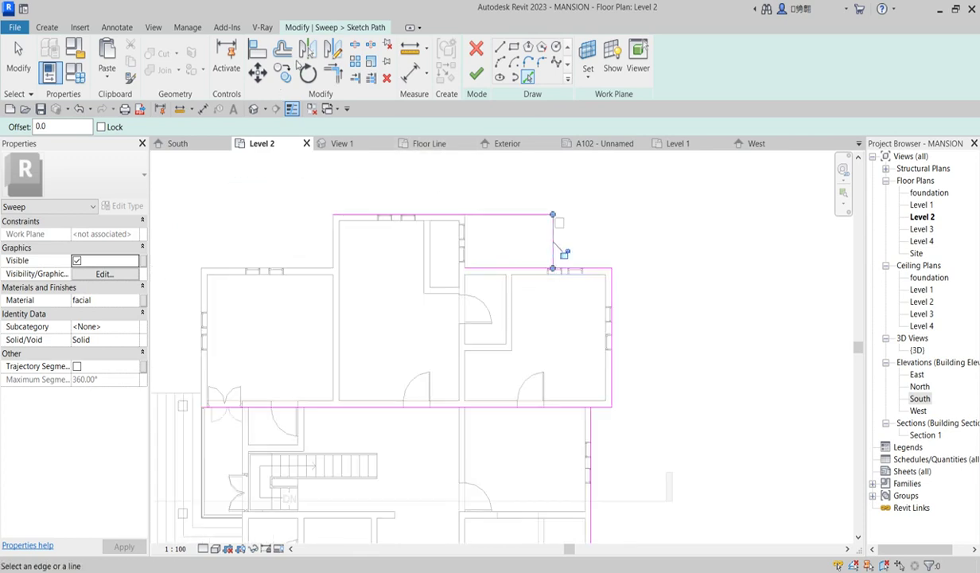
# Step: Trim the path lines at the rear balcony's inner corner and at the north-east room's southern return
pyautogui.click(332, 73)
pyautogui.click(558, 237)
pyautogui.click(577, 268)
pyautogui.click(607, 405)
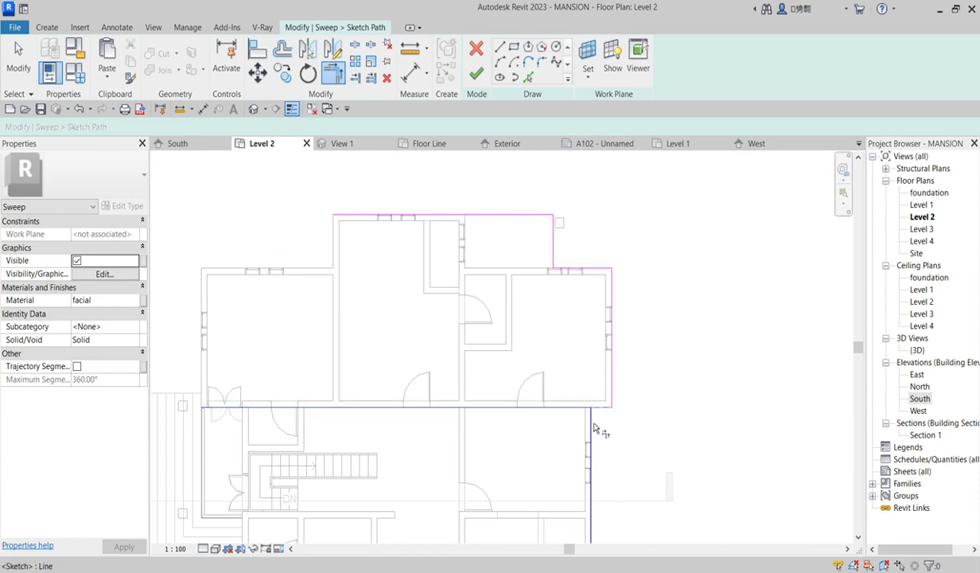
pyautogui.click(586, 424)
pyautogui.scroll(-3, 470, 237)
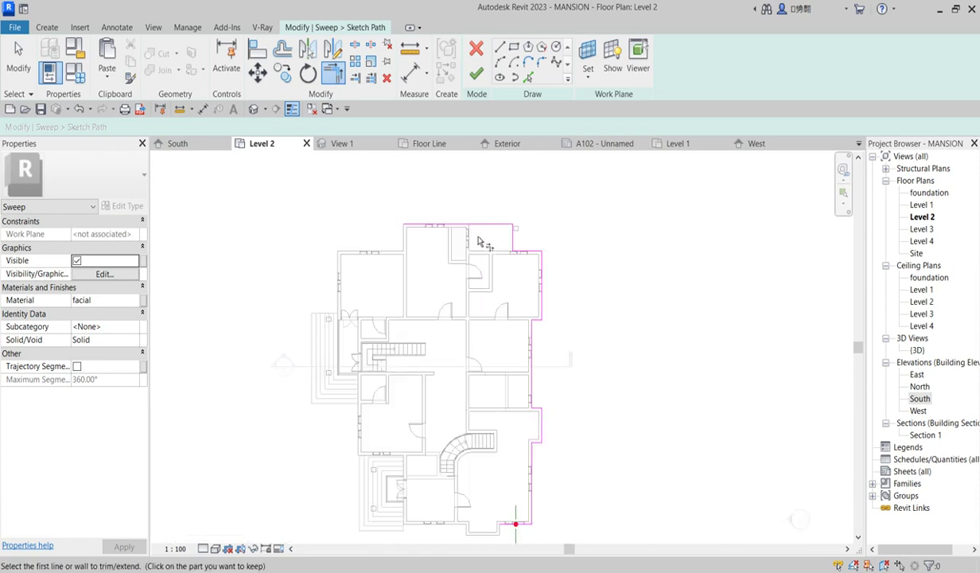
# Step: Add path lines along the rear middle room's west return and the north-west room's north and west outer faces
pyautogui.click(530, 76)
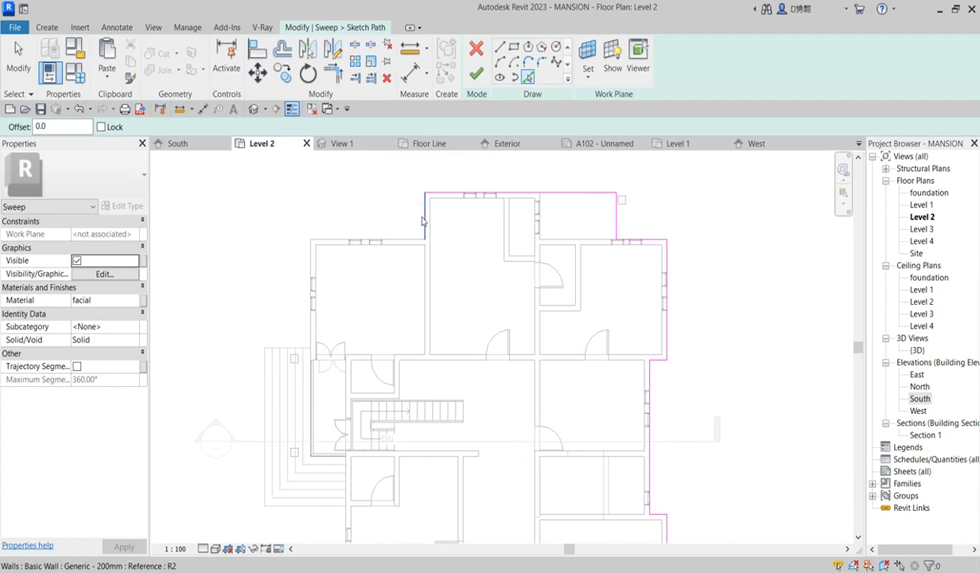
pyautogui.click(400, 239)
pyautogui.click(311, 267)
pyautogui.scroll(-1, 328, 270)
pyautogui.scroll(1, 415, 257)
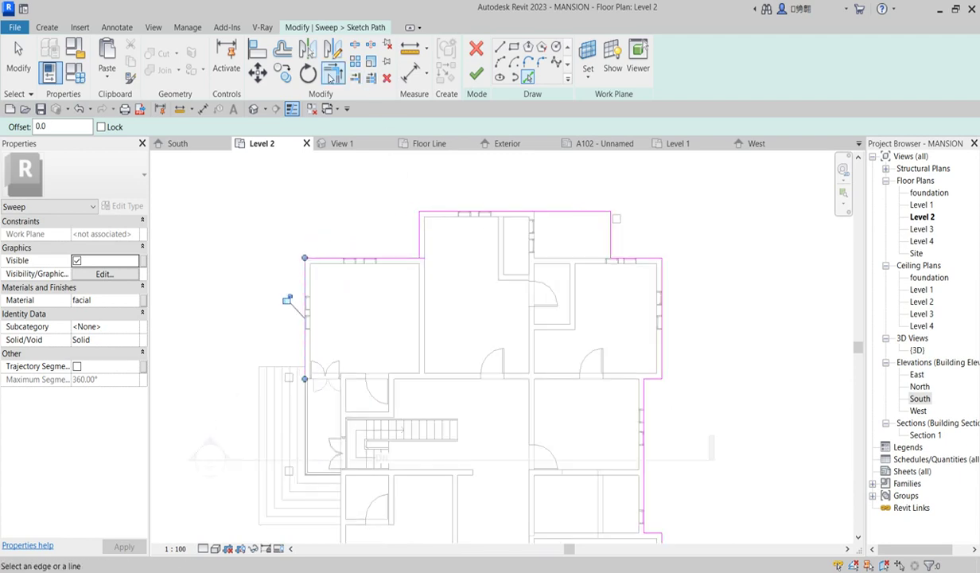
# Step: Trim the path's north and west lines into a corner at the north-west room
pyautogui.click(333, 72)
pyautogui.click(406, 257)
pyautogui.click(307, 308)
pyautogui.scroll(-3, 334, 315)
pyautogui.scroll(2, 368, 425)
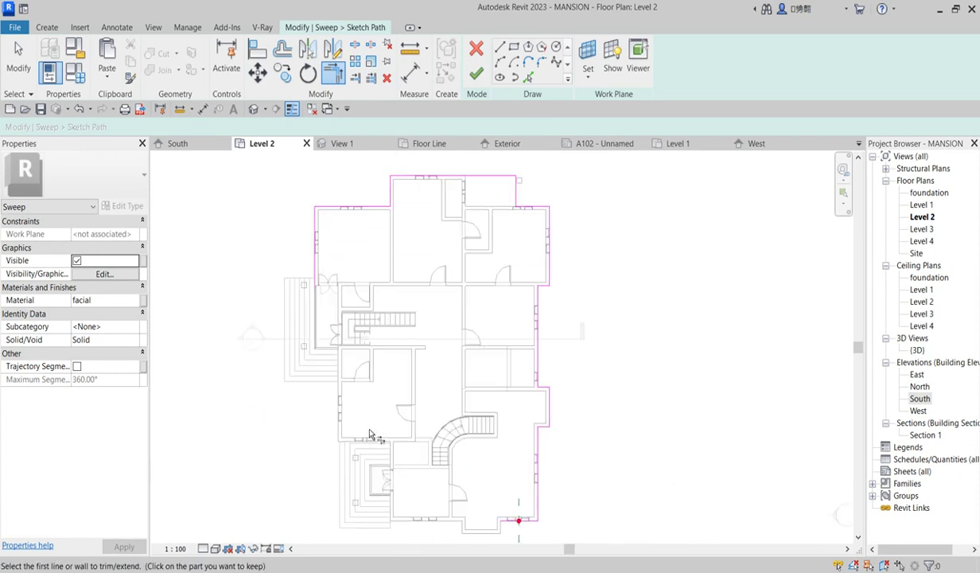
# Step: Finish the band's path sketch and open the sweep's sketched profile for editing in the East elevation
pyautogui.scroll(1, 318, 389)
pyautogui.scroll(-2, 350, 318)
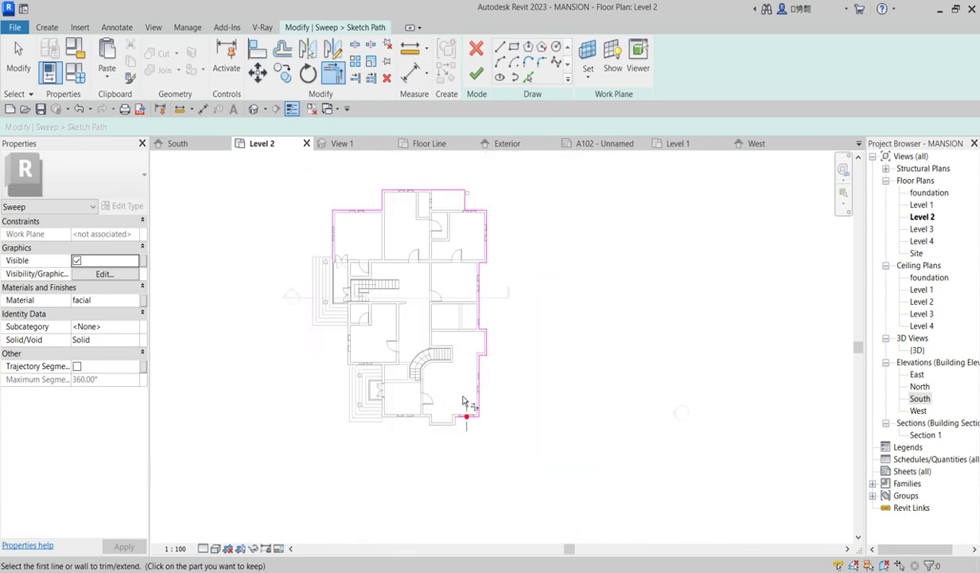
pyautogui.scroll(2, 459, 452)
pyautogui.scroll(-2, 463, 437)
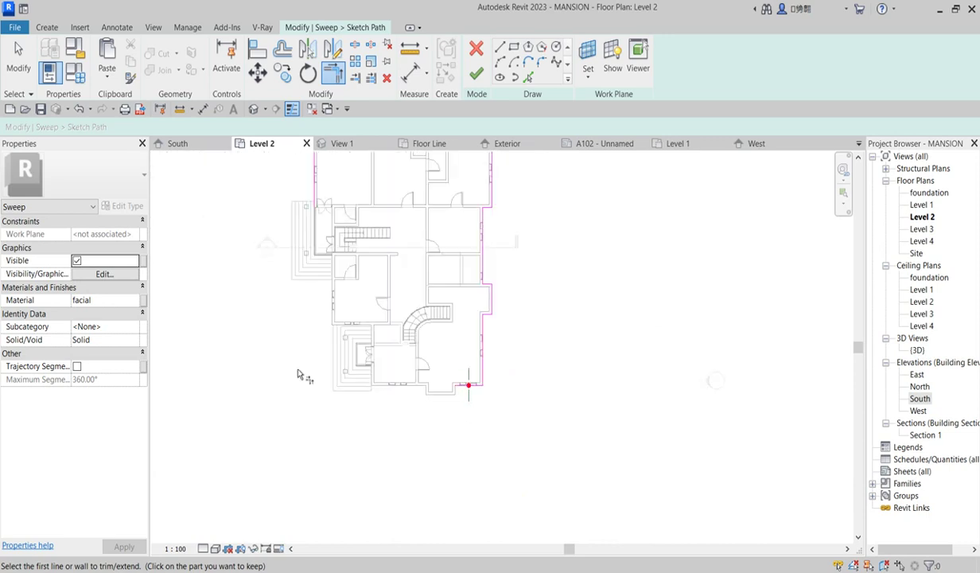
pyautogui.scroll(-2, 414, 357)
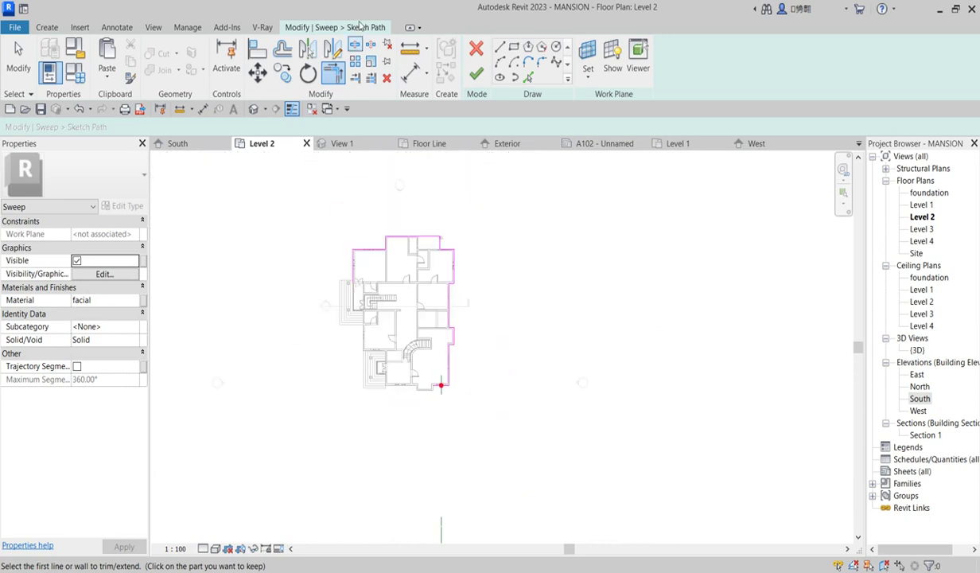
pyautogui.click(476, 74)
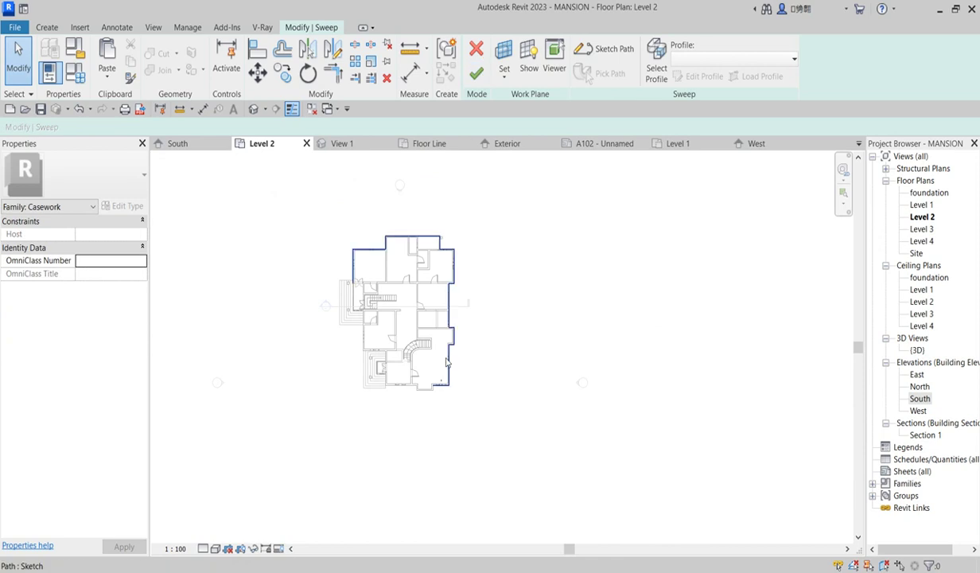
pyautogui.click(656, 70)
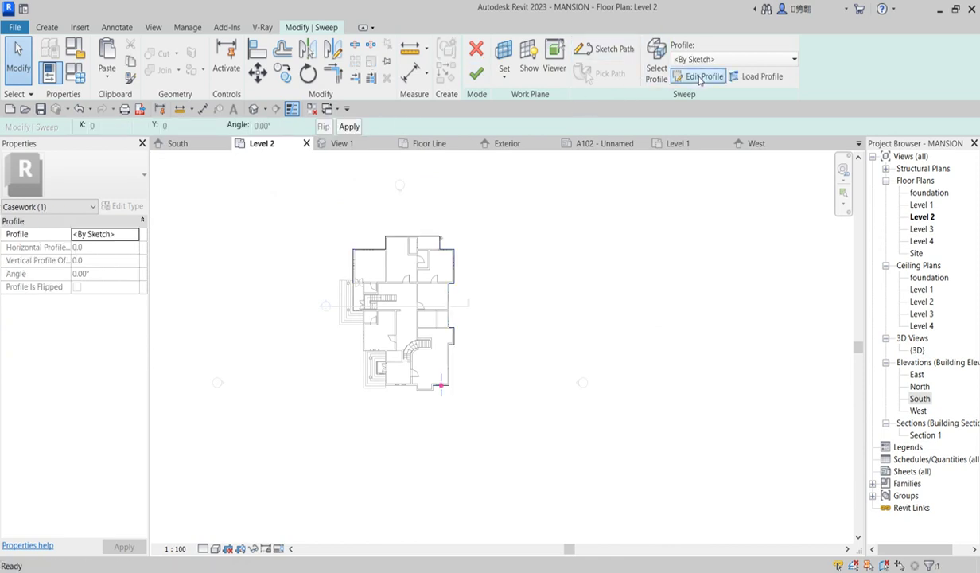
pyautogui.click(697, 76)
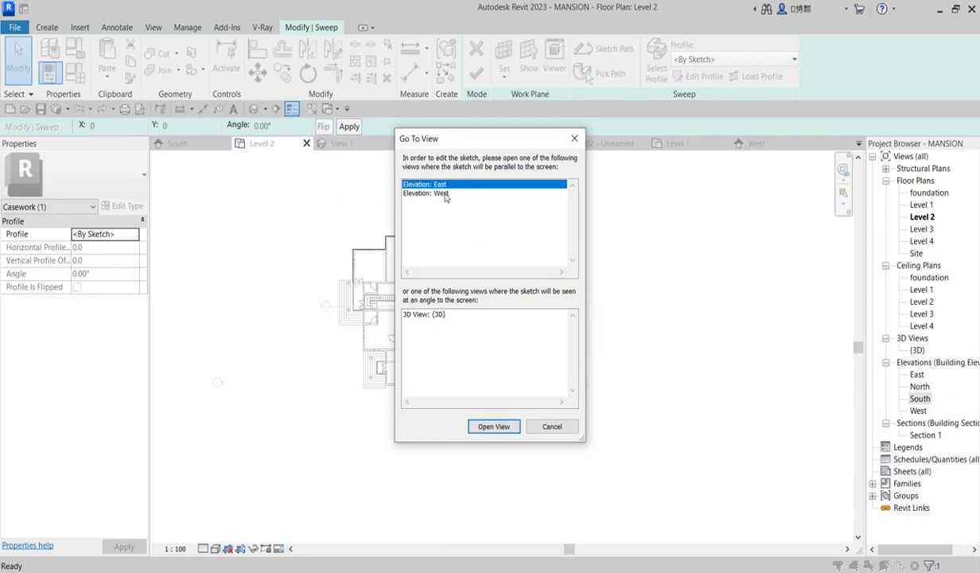
pyautogui.click(501, 427)
# Step: Move the rounded band profile so its straight end sits on the wall edge beside the path plane, and finish the profile sketch
pyautogui.scroll(8, 398, 358)
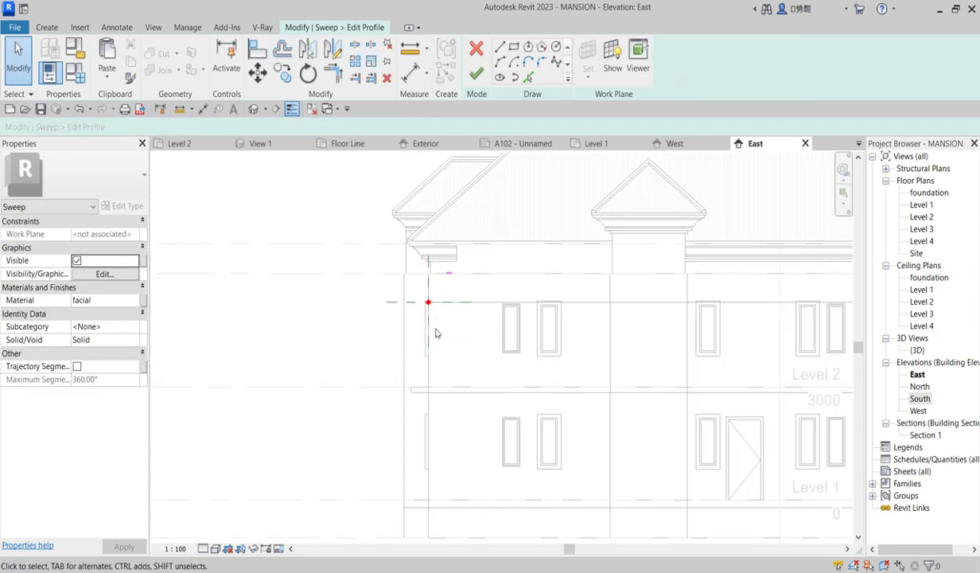
pyautogui.scroll(4, 431, 240)
pyautogui.moveTo(438, 208); pyautogui.dragTo(532, 262)
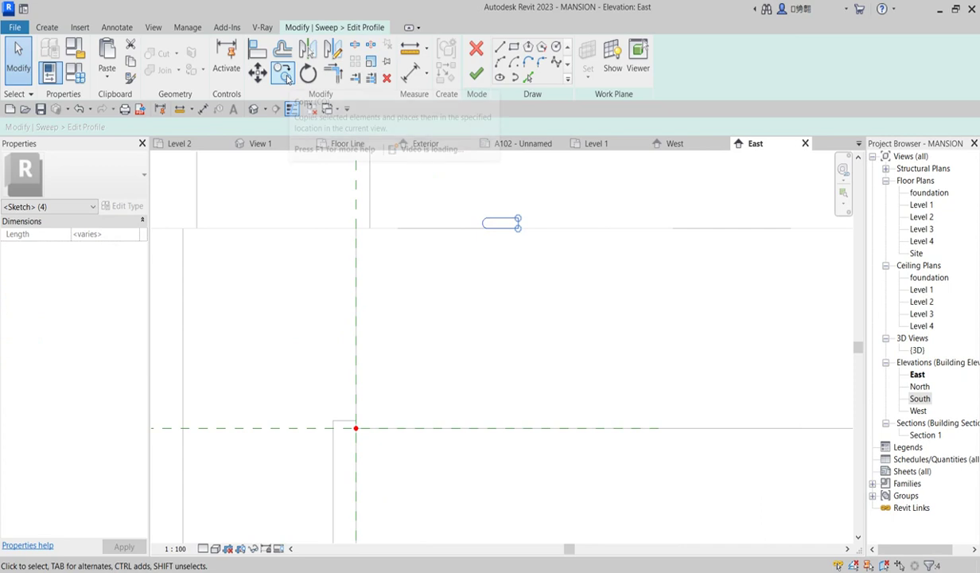
pyautogui.click(257, 71)
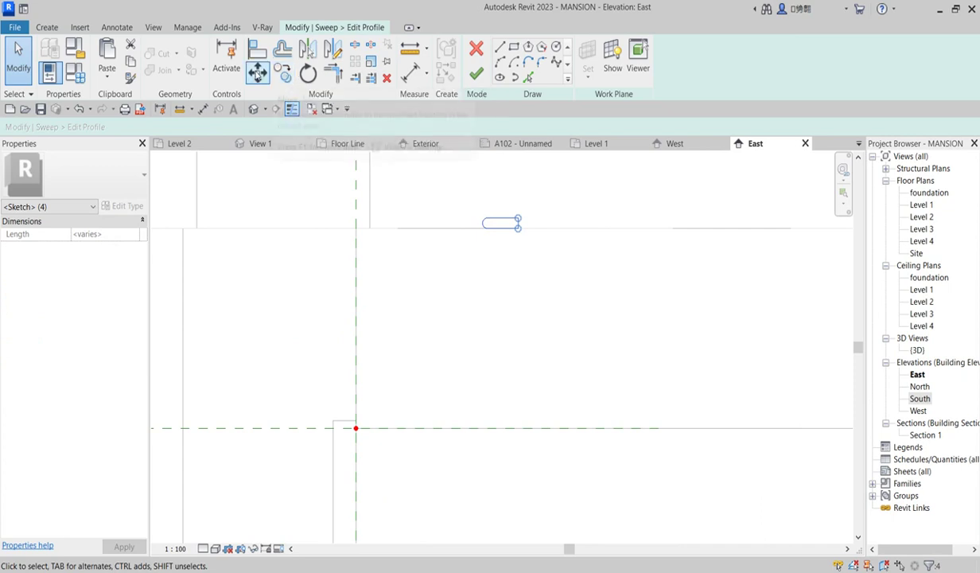
pyautogui.click(517, 219)
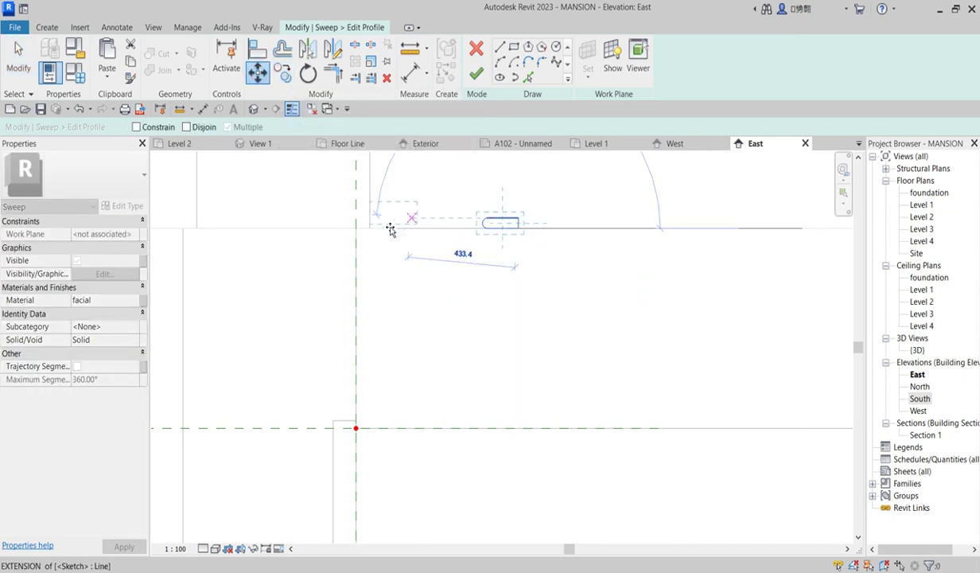
pyautogui.click(369, 224)
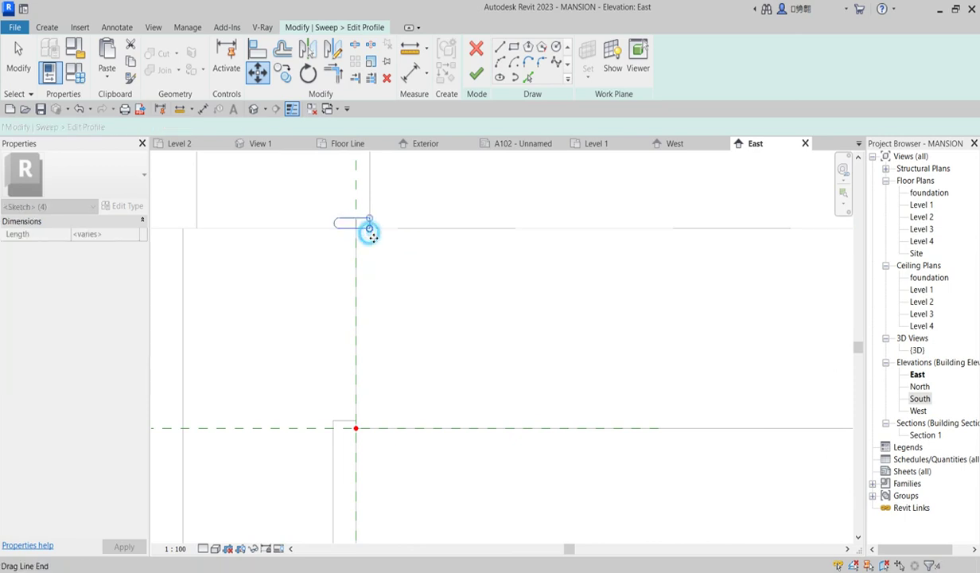
pyautogui.click(477, 74)
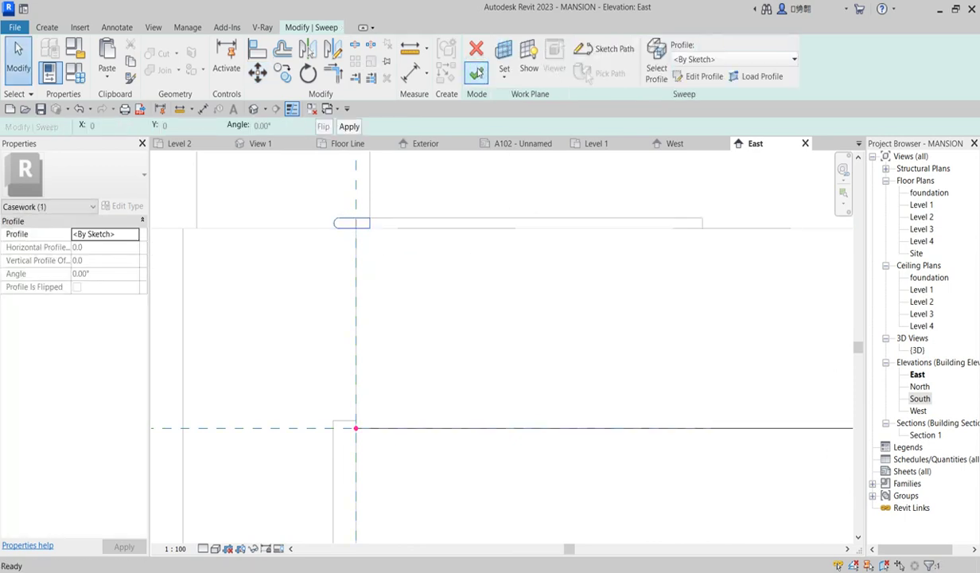
# Step: Finish the band molding's sweep and complete the in-place casework model
pyautogui.scroll(-6, 444, 308)
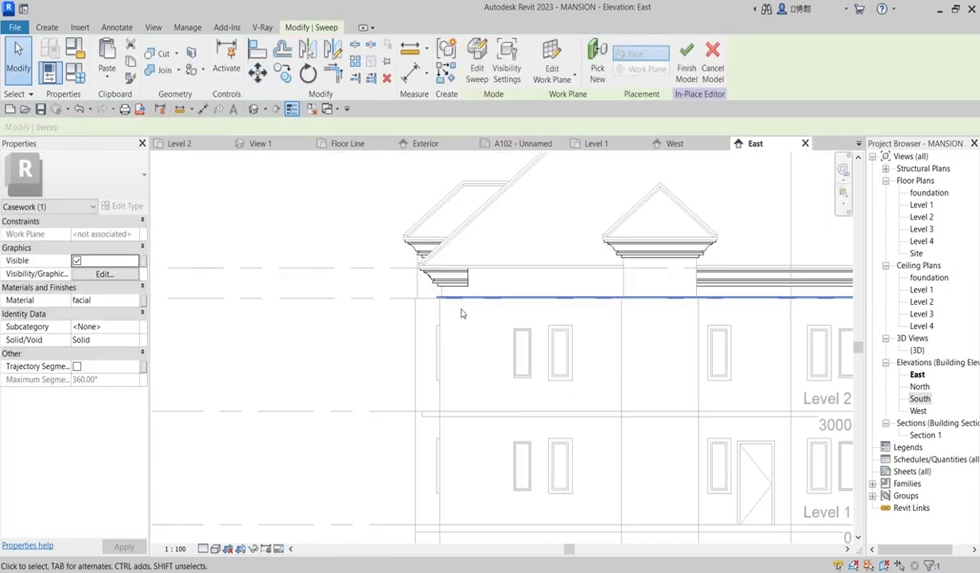
pyautogui.scroll(4, 804, 370)
pyautogui.press('Escape')
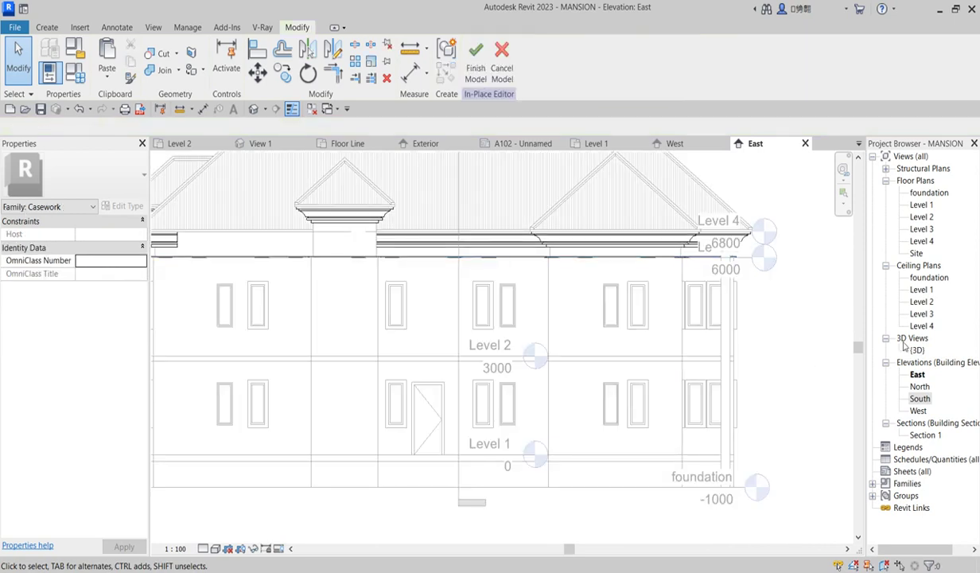
pyautogui.scroll(-3, 835, 338)
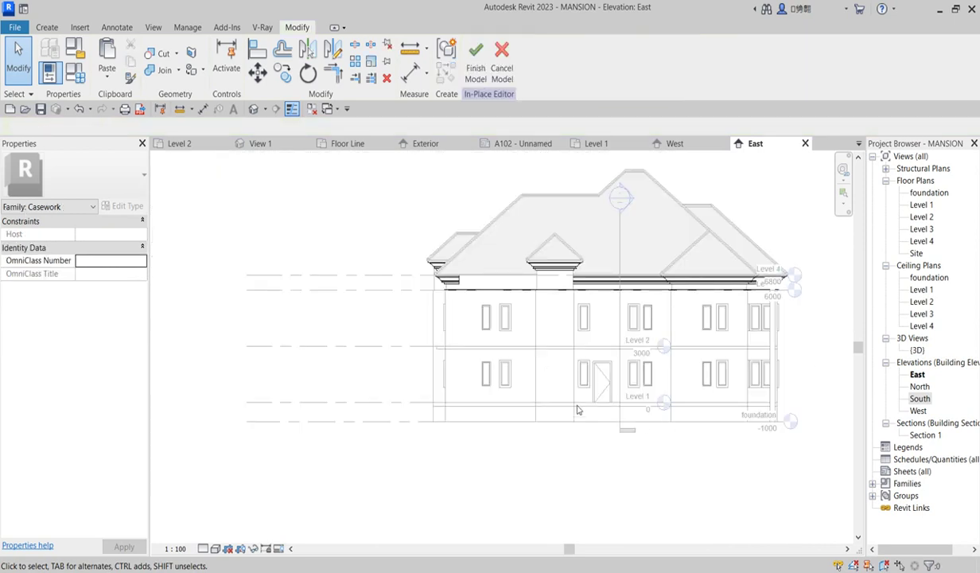
pyautogui.click(477, 70)
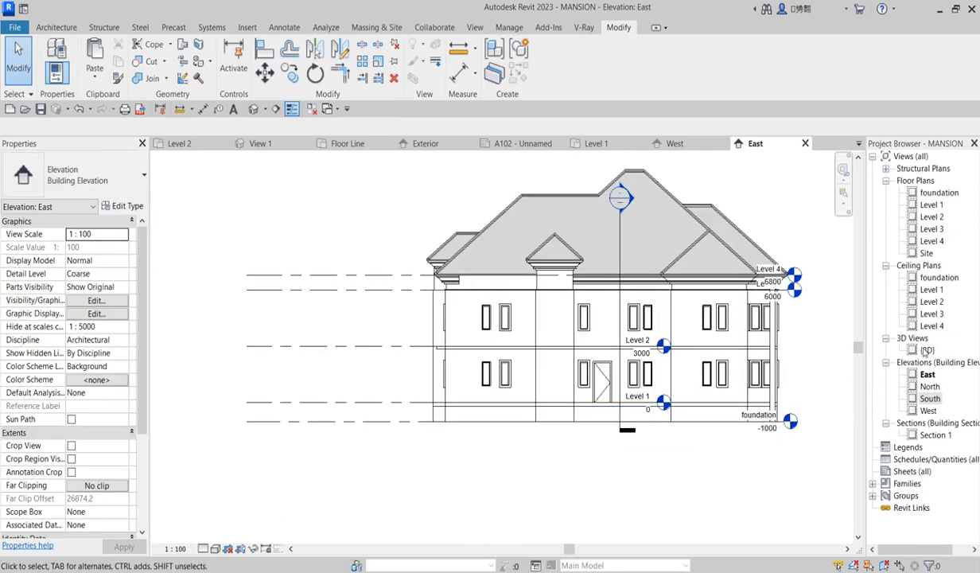
# Step: On Level 1, draw an L-shaped Interior - 79mm Partition (1-hr) wall around the south-west corner by the porch steps, with a 1300 mm south leg
pyautogui.doubleClick(937, 205)
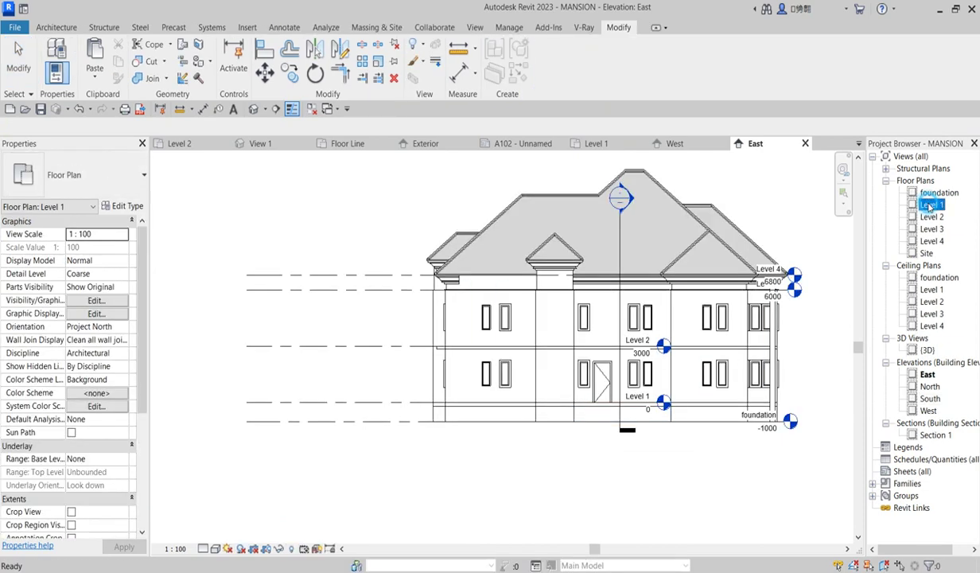
pyautogui.scroll(5, 498, 354)
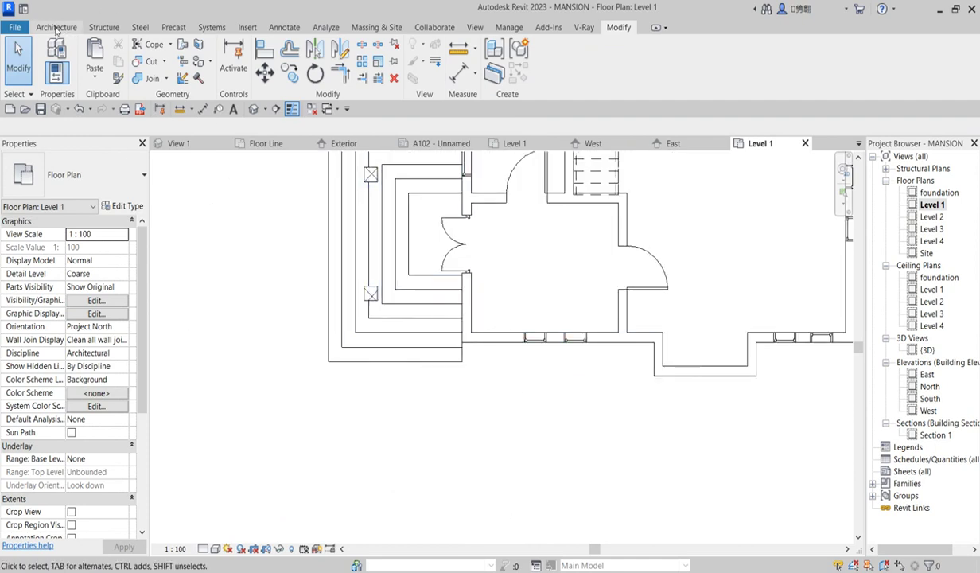
pyautogui.click(55, 27)
pyautogui.click(53, 52)
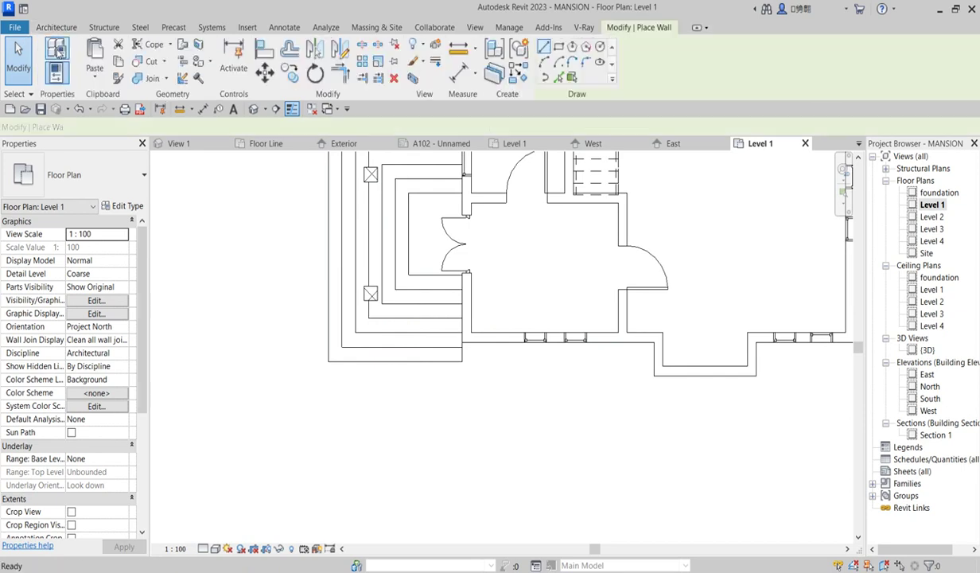
pyautogui.click(133, 183)
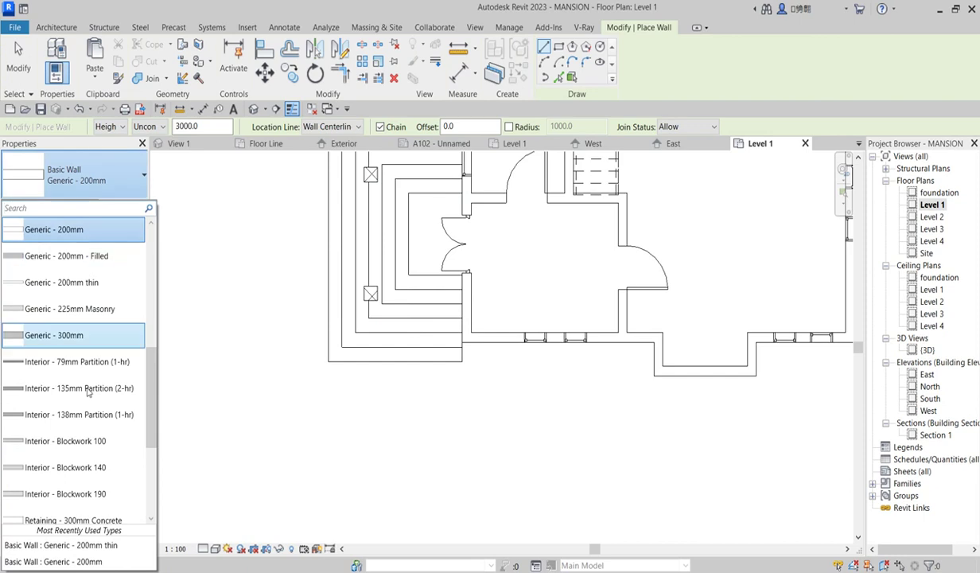
pyautogui.moveTo(90, 365)
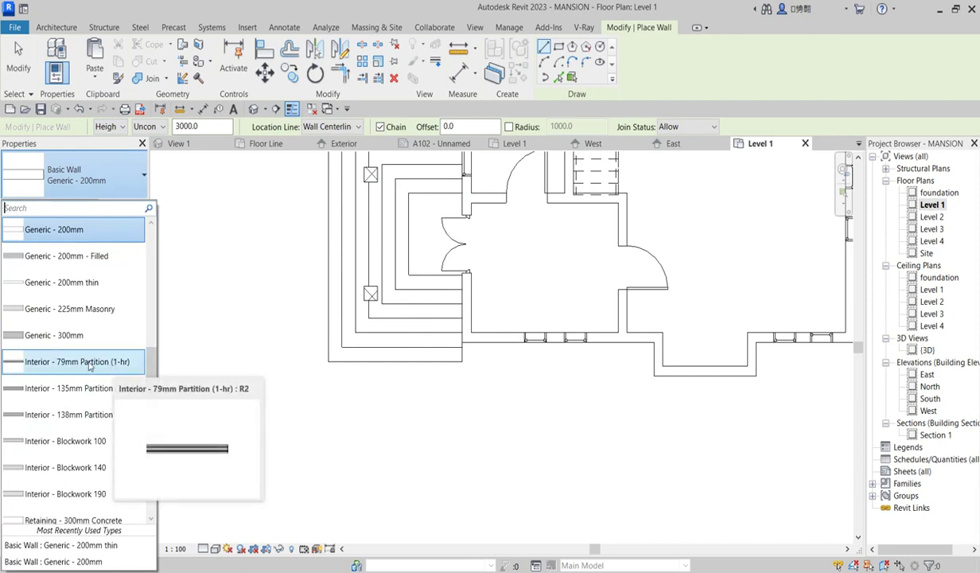
pyautogui.click(44, 363)
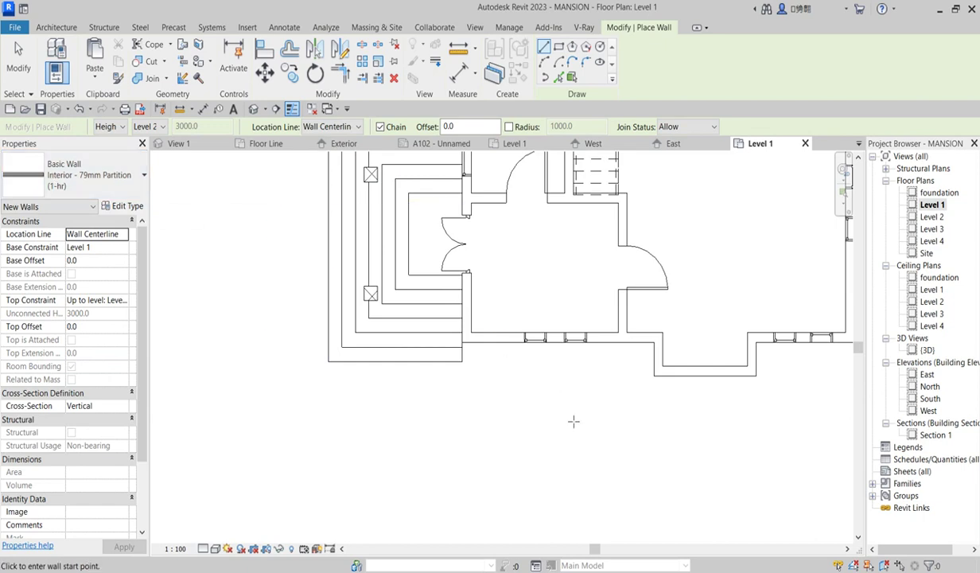
pyautogui.scroll(2, 446, 308)
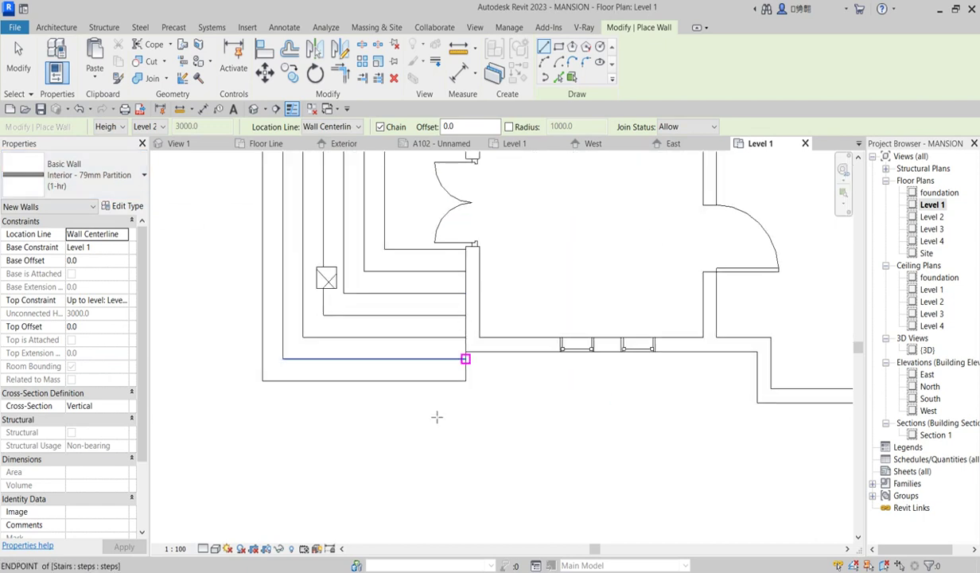
pyautogui.scroll(2, 455, 363)
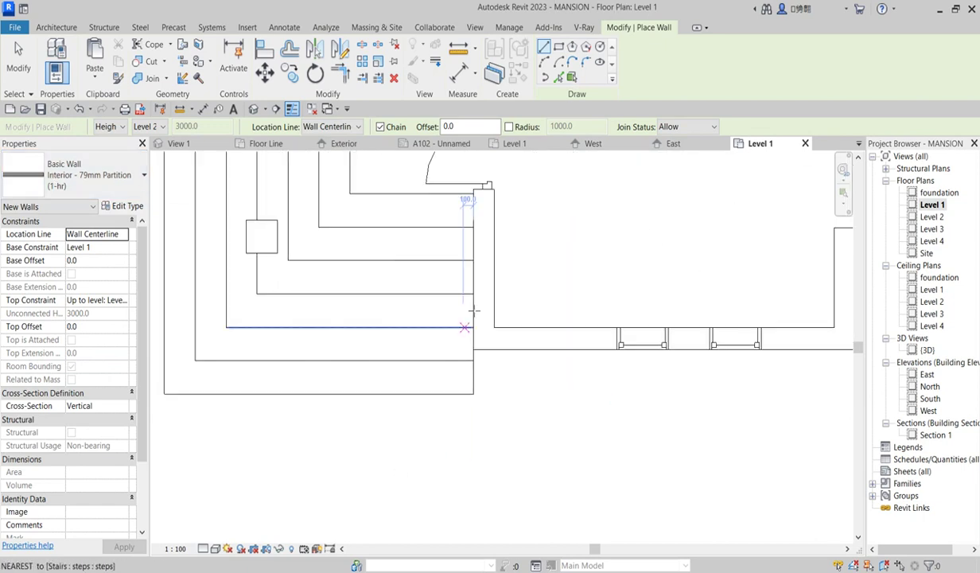
pyautogui.click(473, 228)
pyautogui.click(463, 368)
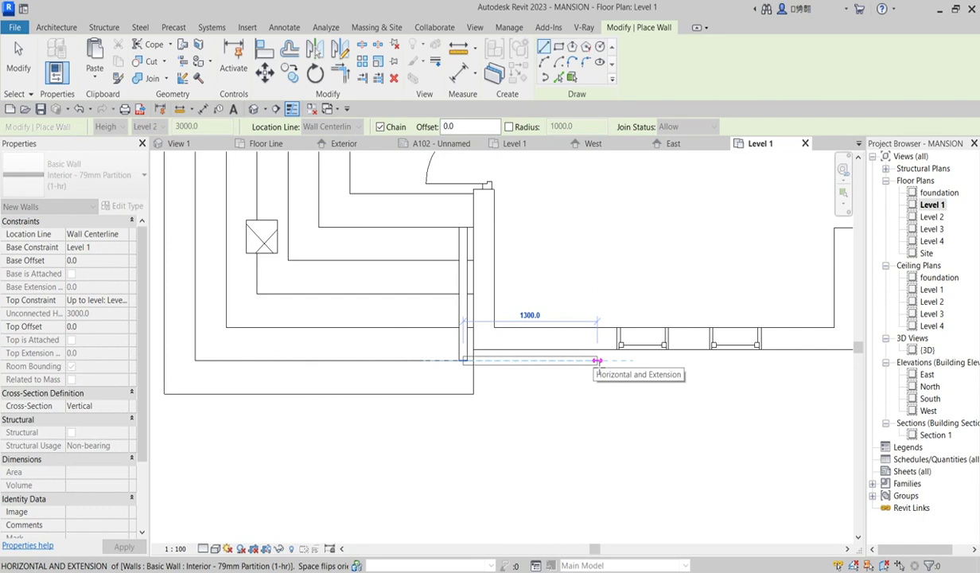
pyautogui.click(596, 360)
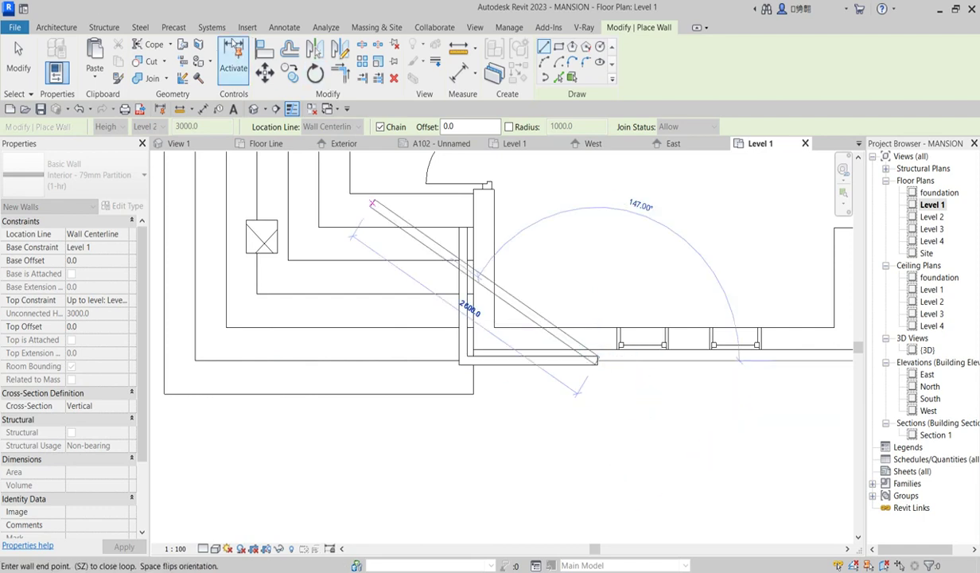
# Step: Align both legs of the thin partition wall with the outer faces of the building's south-west corner walls
pyautogui.click(264, 50)
pyautogui.click(471, 280)
pyautogui.click(469, 279)
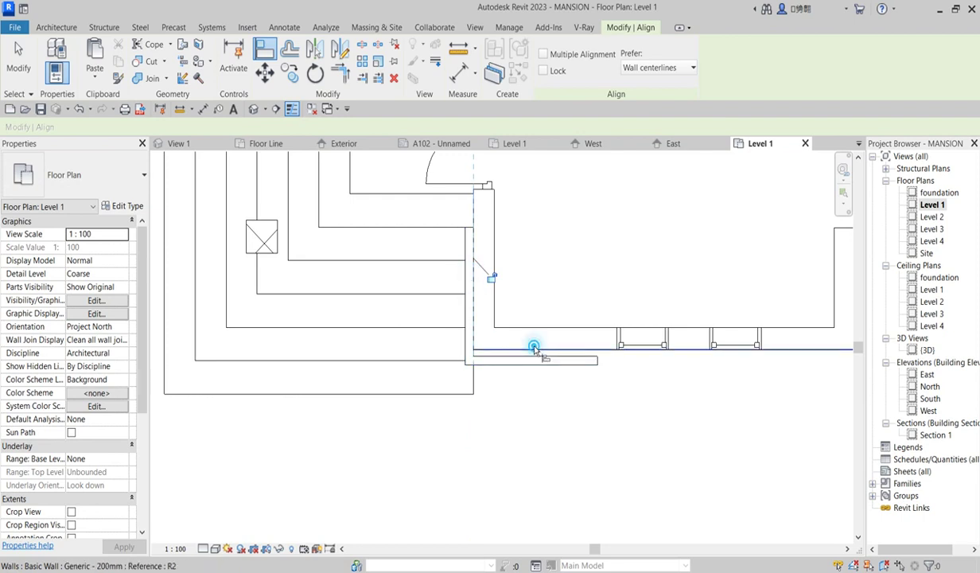
pyautogui.scroll(-2, 539, 356)
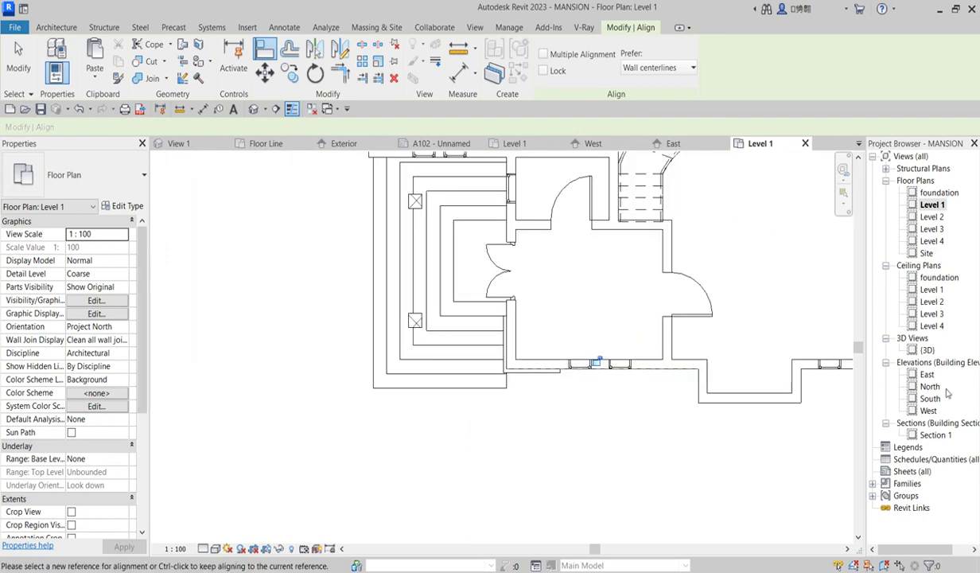
# Step: In the 3D view, set both thin partition walls at the corner by the porch to an unconnected height of 4500 mm
pyautogui.doubleClick(928, 350)
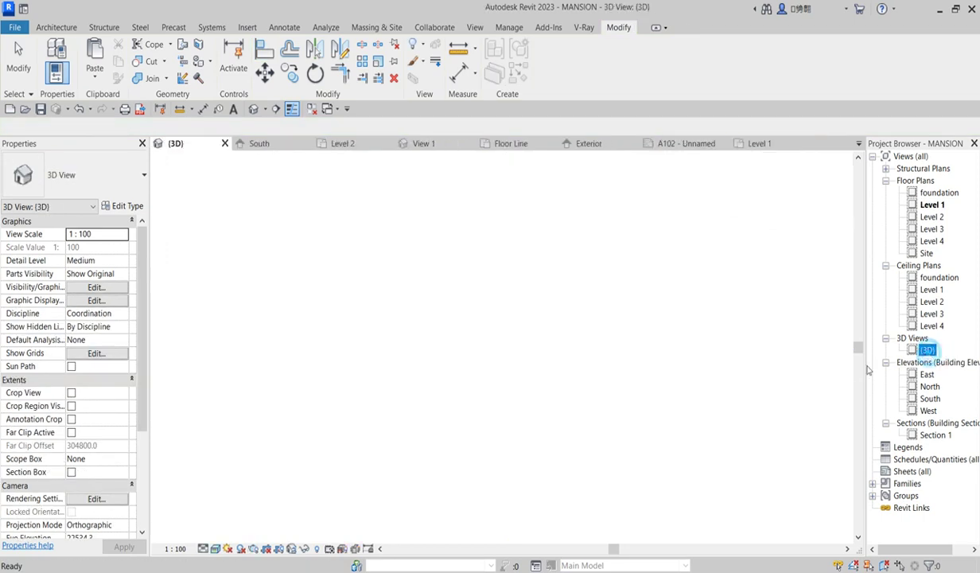
pyautogui.scroll(-4, 470, 237)
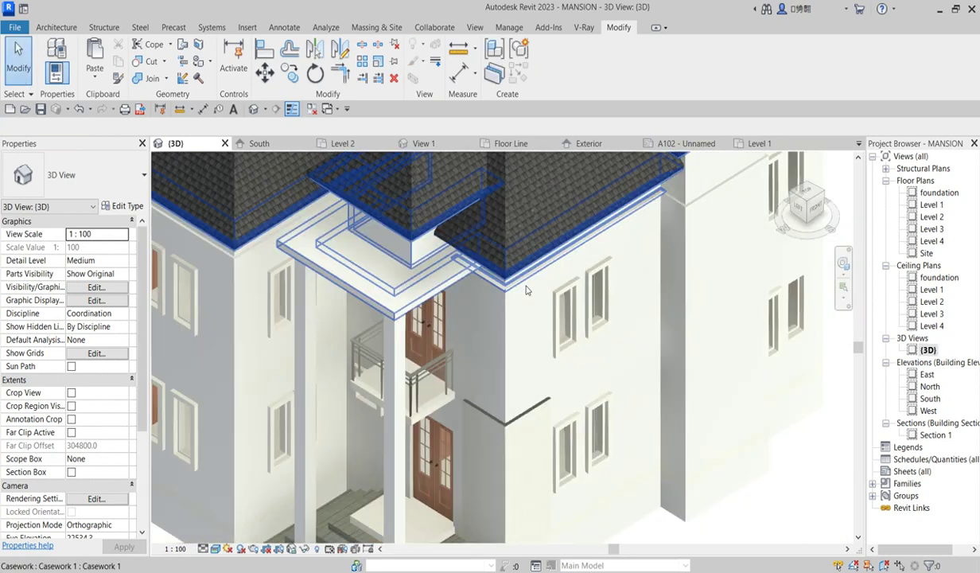
pyautogui.scroll(3, 502, 344)
pyautogui.scroll(3, 502, 345)
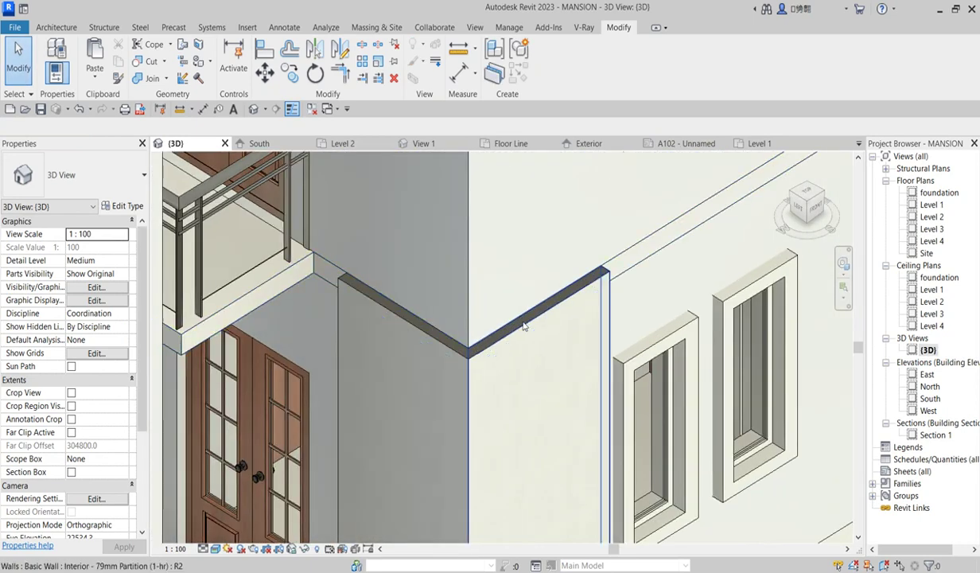
pyautogui.click(520, 323)
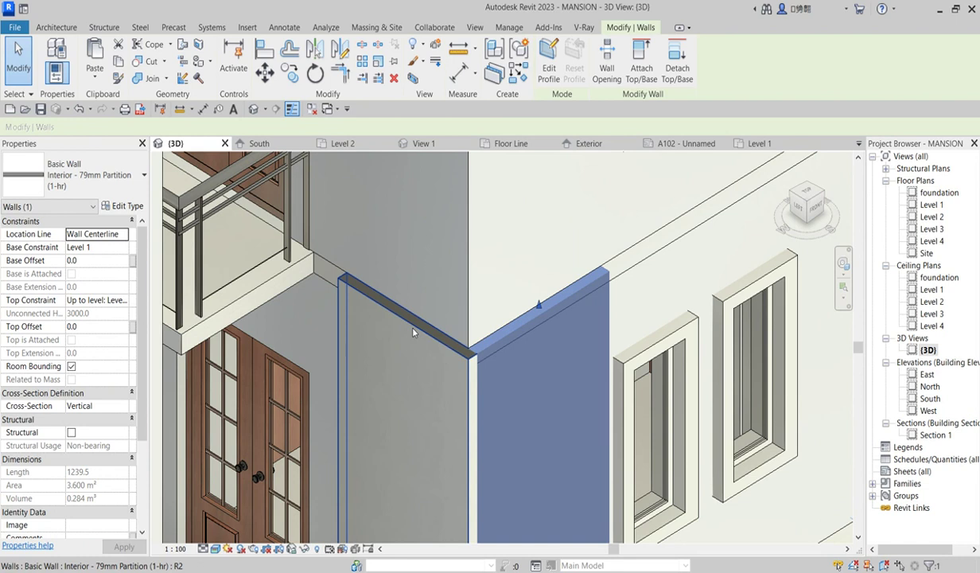
pyautogui.keyDown('ctrl'); pyautogui.click(409, 328); pyautogui.keyUp('ctrl')
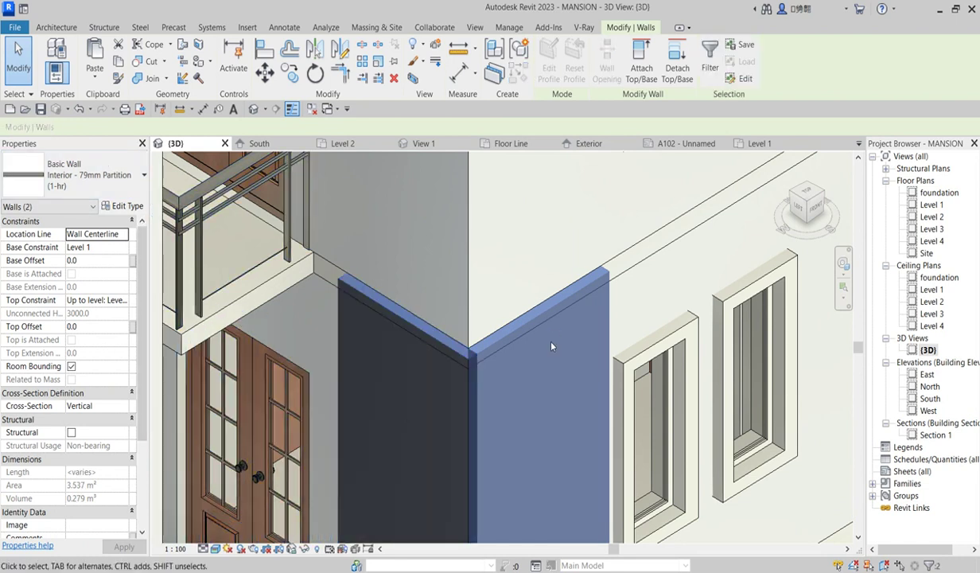
pyautogui.scroll(-2, 190, 332)
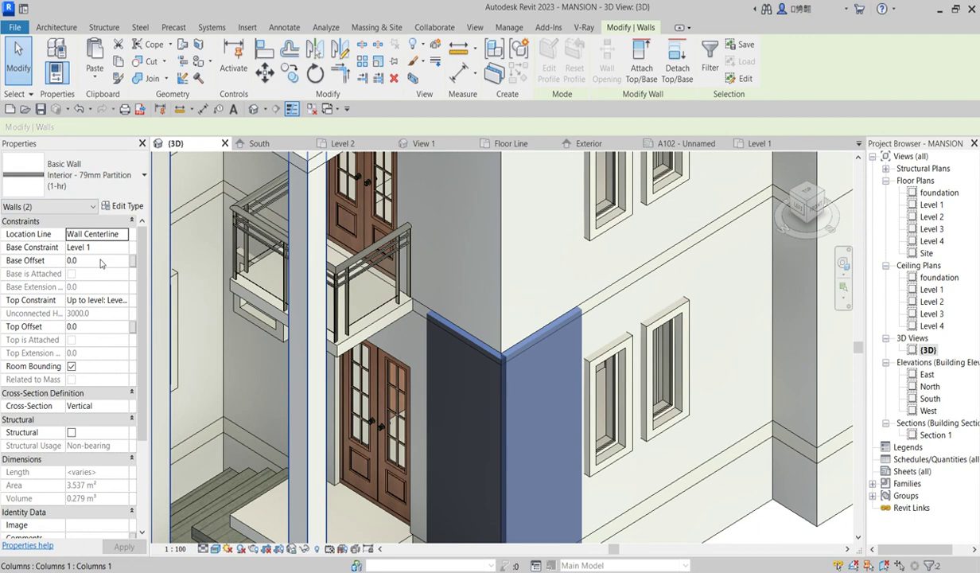
pyautogui.click(124, 300)
pyautogui.click(123, 300)
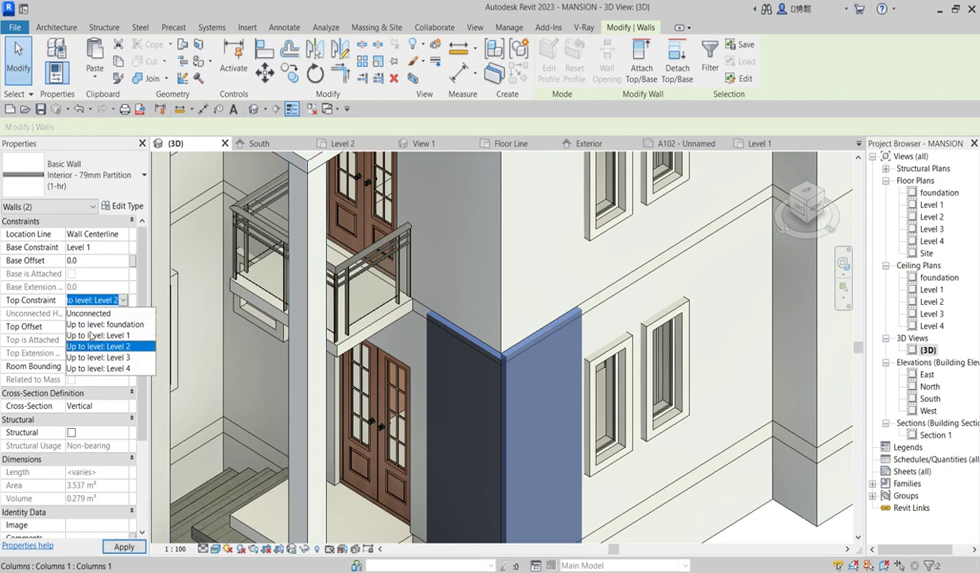
pyautogui.click(102, 314)
pyautogui.click(100, 315)
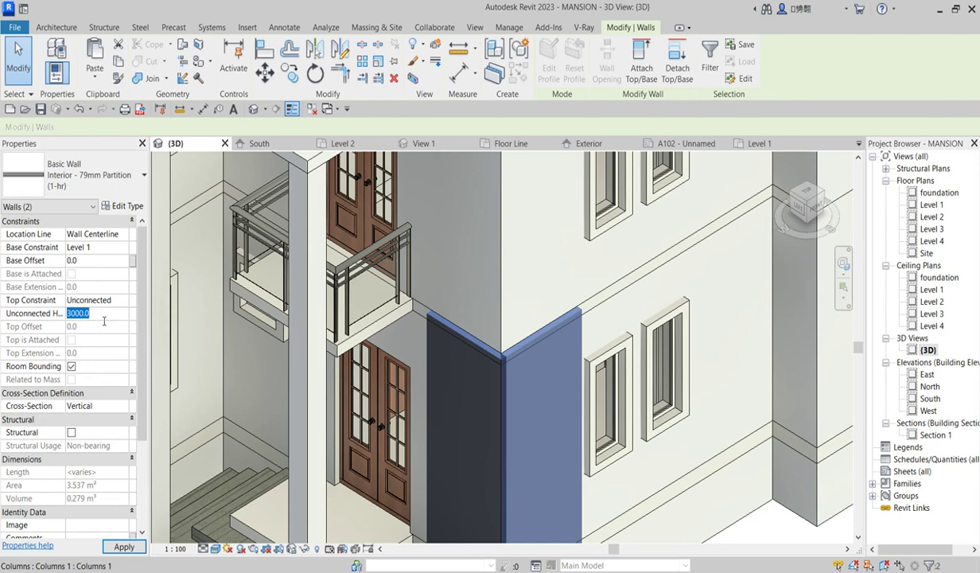
pyautogui.write('4500')
pyautogui.scroll(-2, 513, 394)
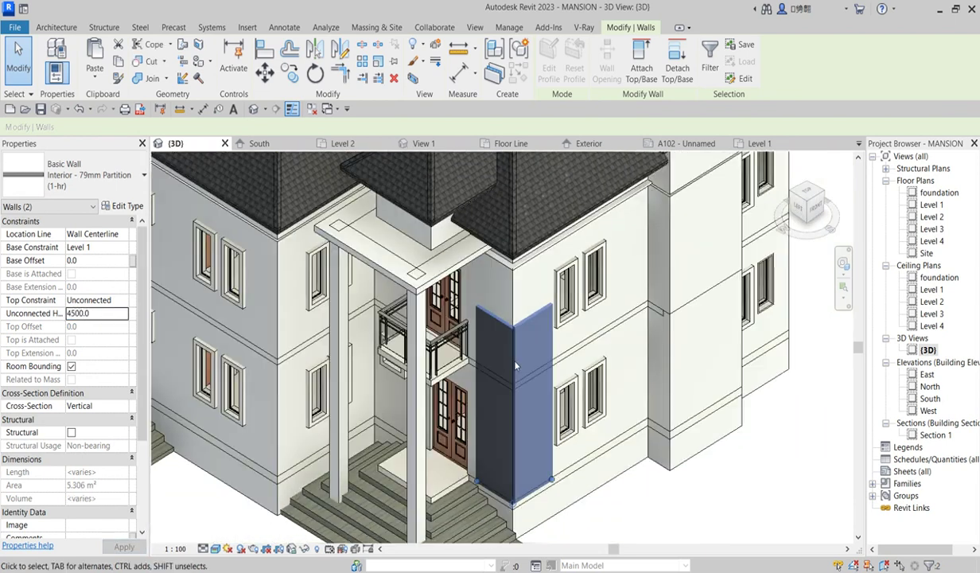
# Step: Set both thin corner walls' unconnected height to 5200 mm and their base constraint to foundation
pyautogui.click(109, 315)
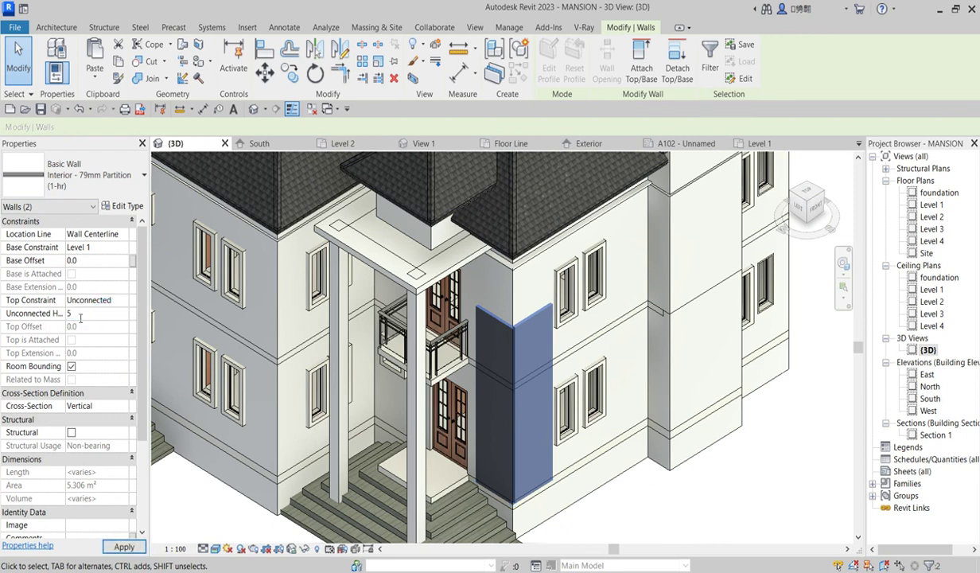
pyautogui.press('Return')
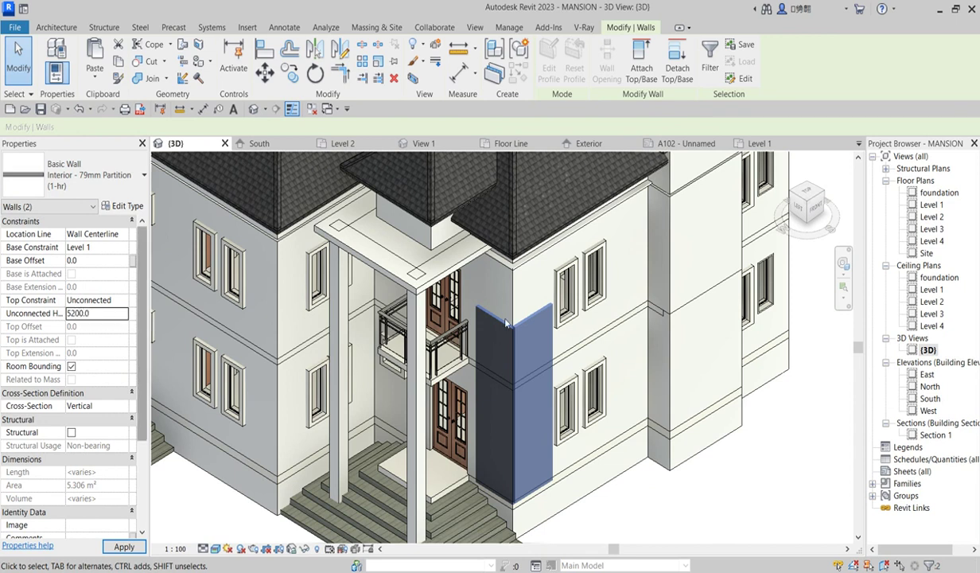
pyautogui.scroll(-4, 475, 327)
pyautogui.scroll(5, 503, 375)
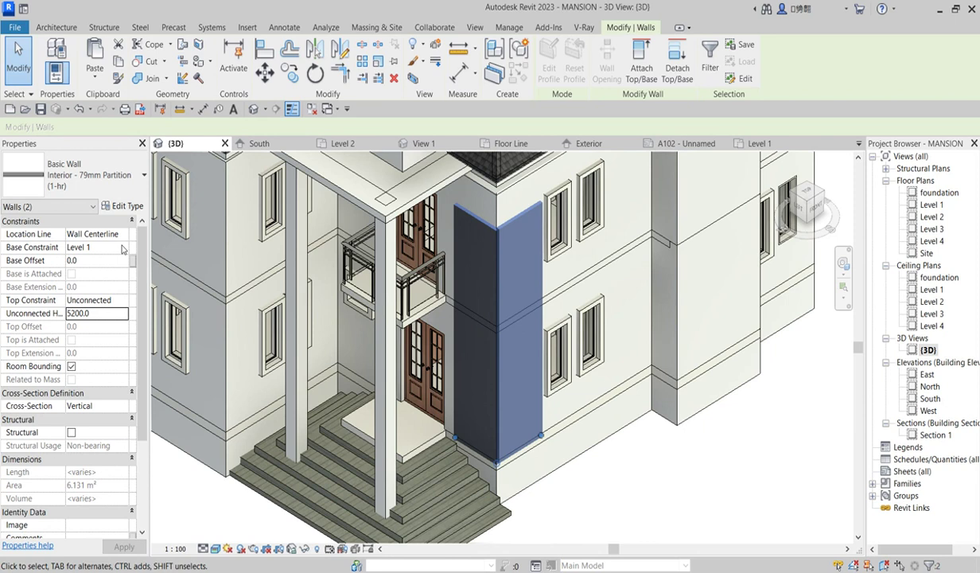
pyautogui.click(123, 248)
pyautogui.click(84, 268)
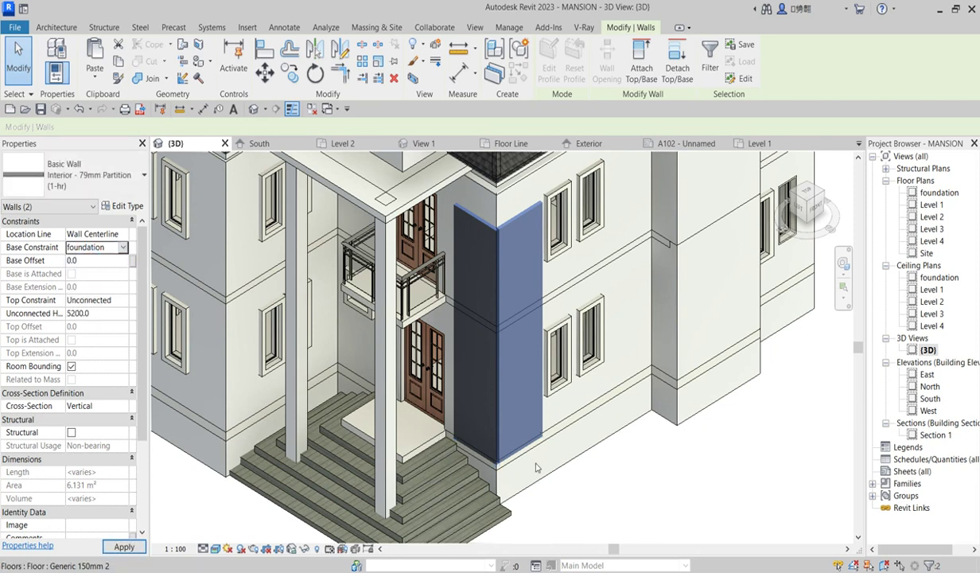
pyautogui.scroll(-5, 518, 477)
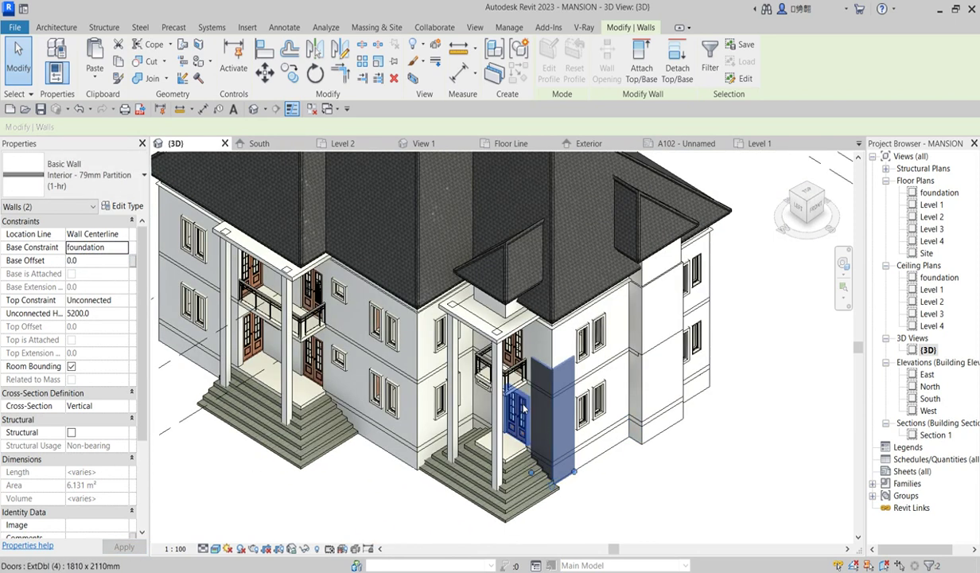
# Step: Duplicate the corner walls' type as Interior - 79mm Partition (1-hr) 2 and open its layer structure for editing
pyautogui.click(129, 208)
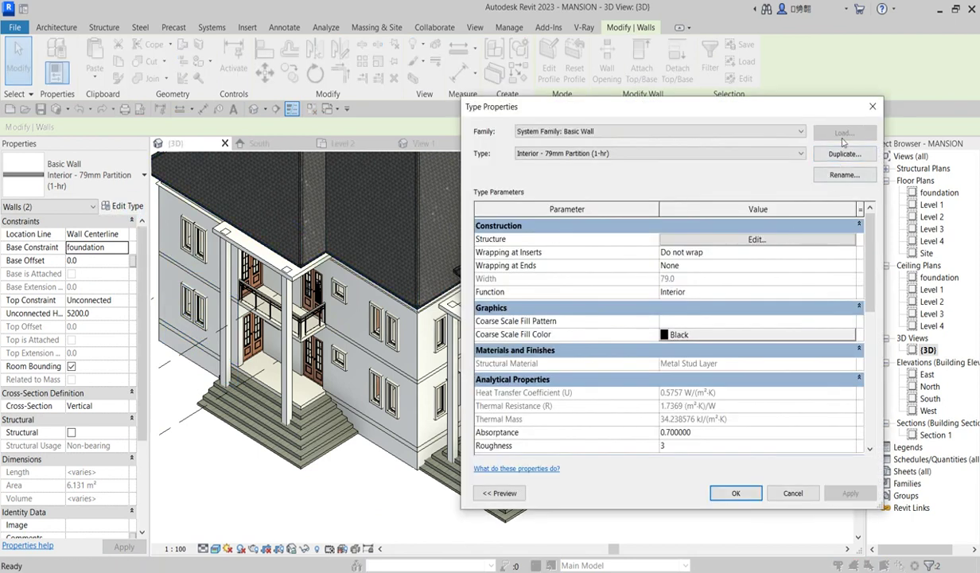
pyautogui.click(844, 154)
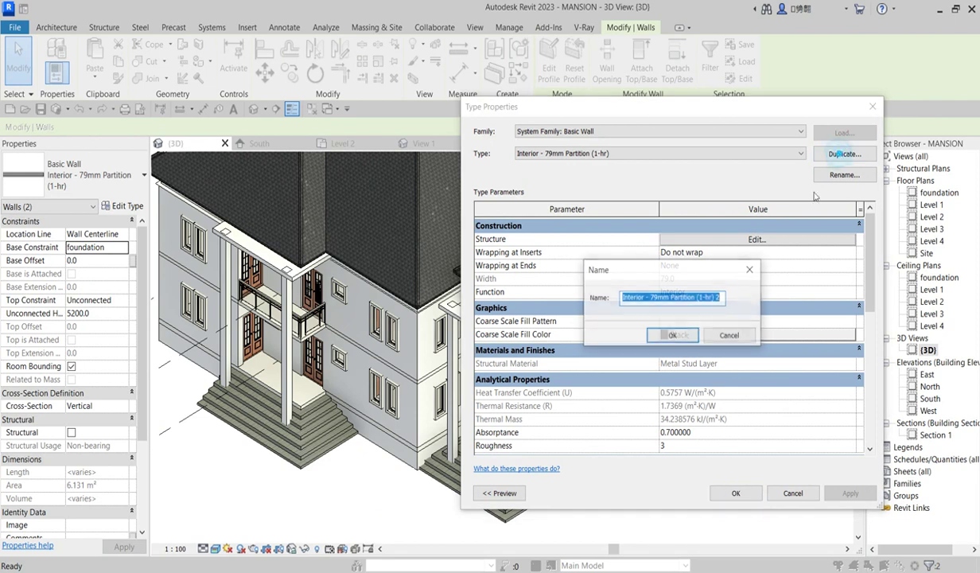
pyautogui.click(672, 335)
pyautogui.click(725, 236)
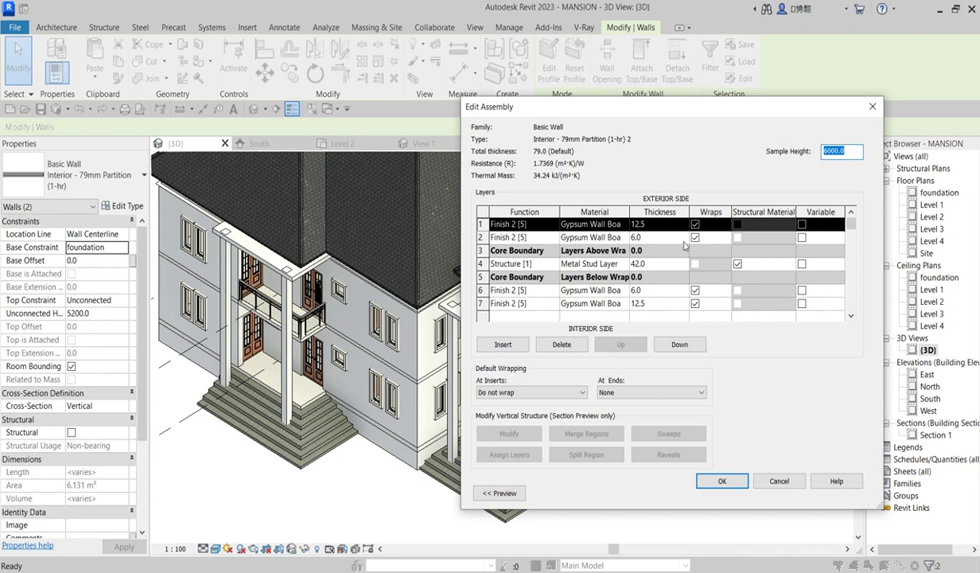
# Step: From the 6.0 mm exterior finish layer's material, duplicate Gypsum Wall Board together with its assets
pyautogui.click(605, 237)
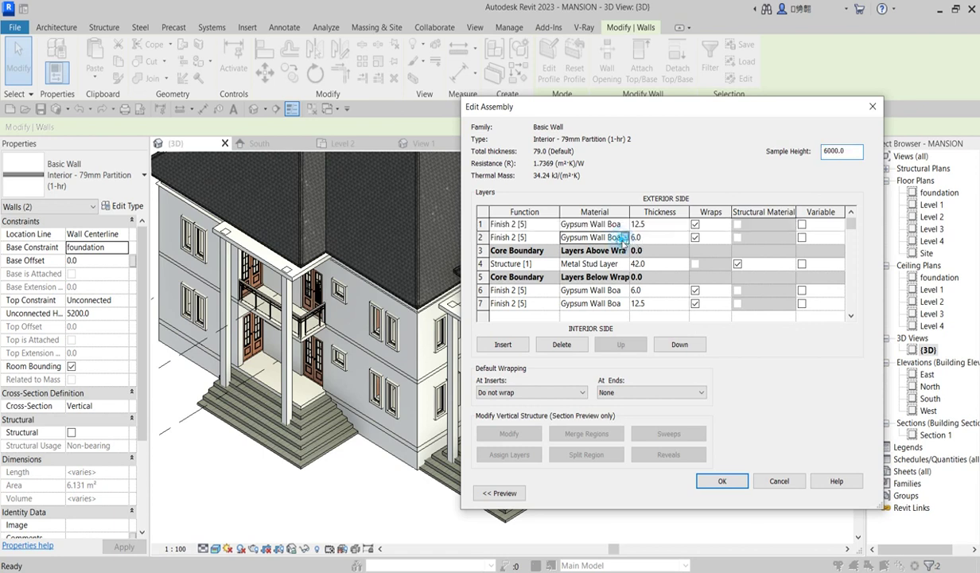
pyautogui.click(622, 237)
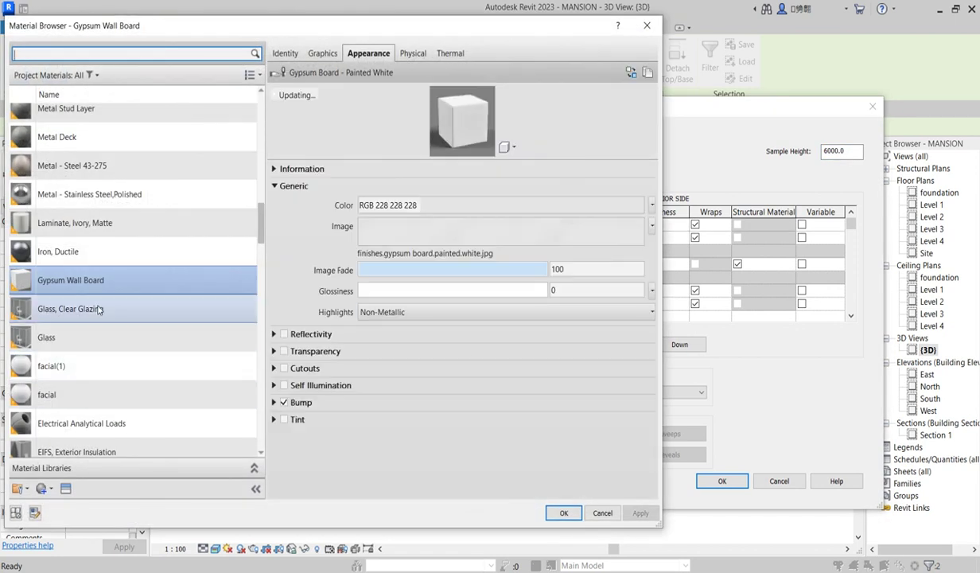
pyautogui.rightClick(107, 280)
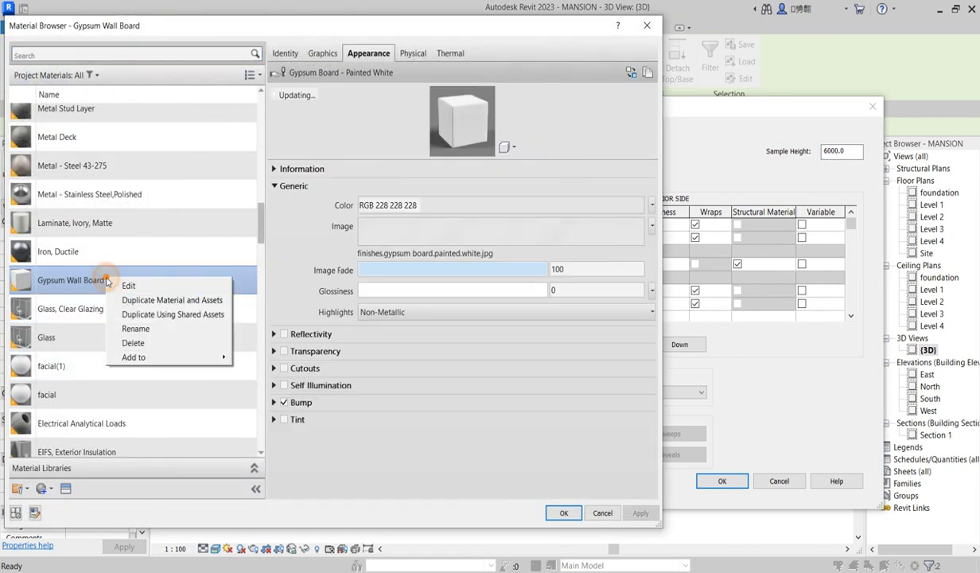
pyautogui.click(180, 301)
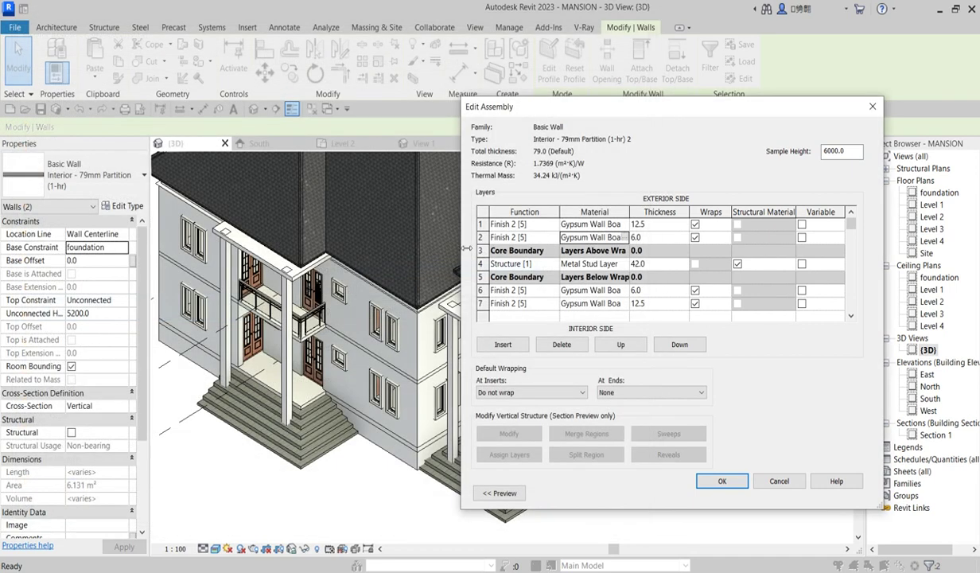
# Step: Reopen the exterior finish layer's material and make another copy of Gypsum Wall Board with its assets, Gypsum Wall Board(2)
pyautogui.click(600, 224)
pyautogui.click(603, 227)
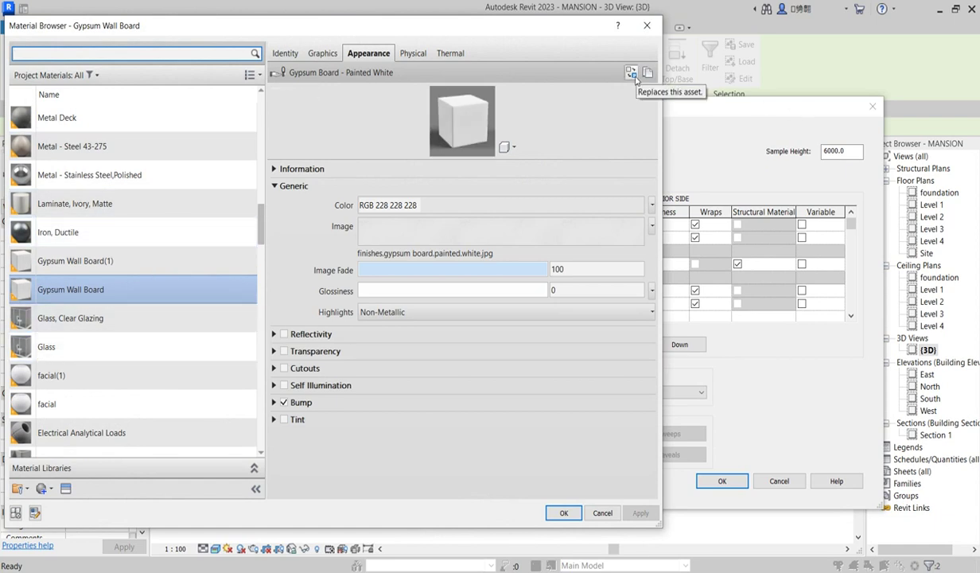
pyautogui.rightClick(108, 291)
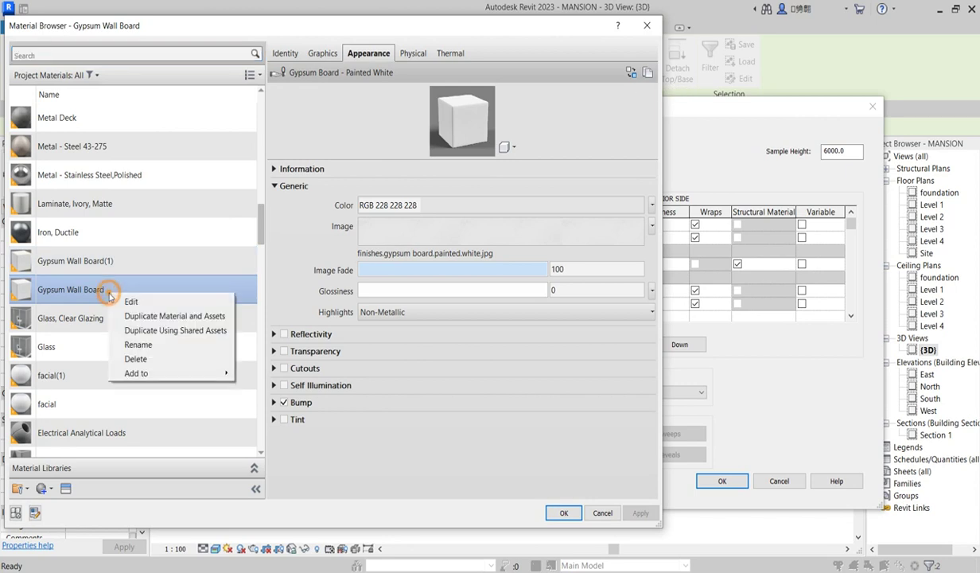
pyautogui.click(156, 317)
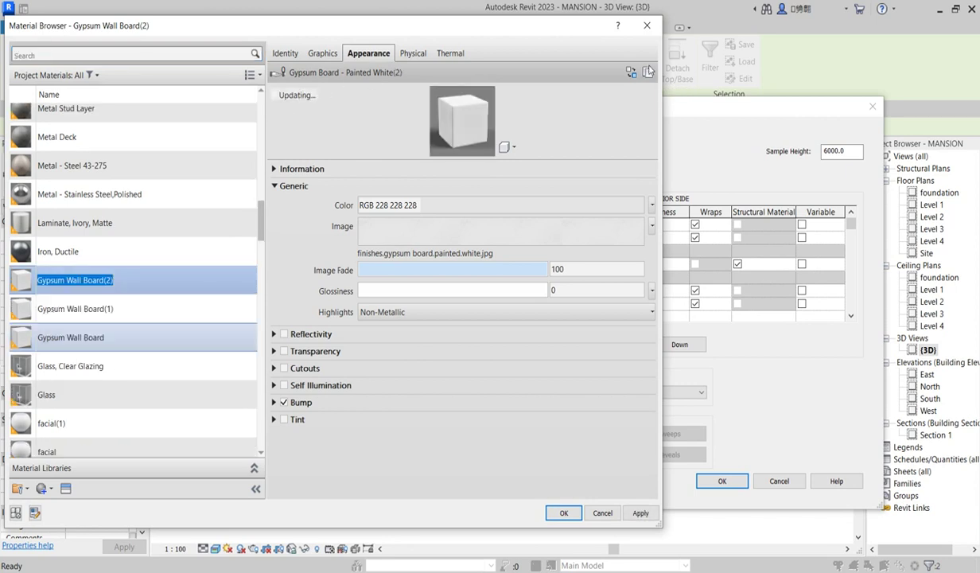
# Step: Replace the appearance of Gypsum Wall Board(2) with the Clapboards - Smooth - 8" siding asset and accept the material
pyautogui.click(631, 72)
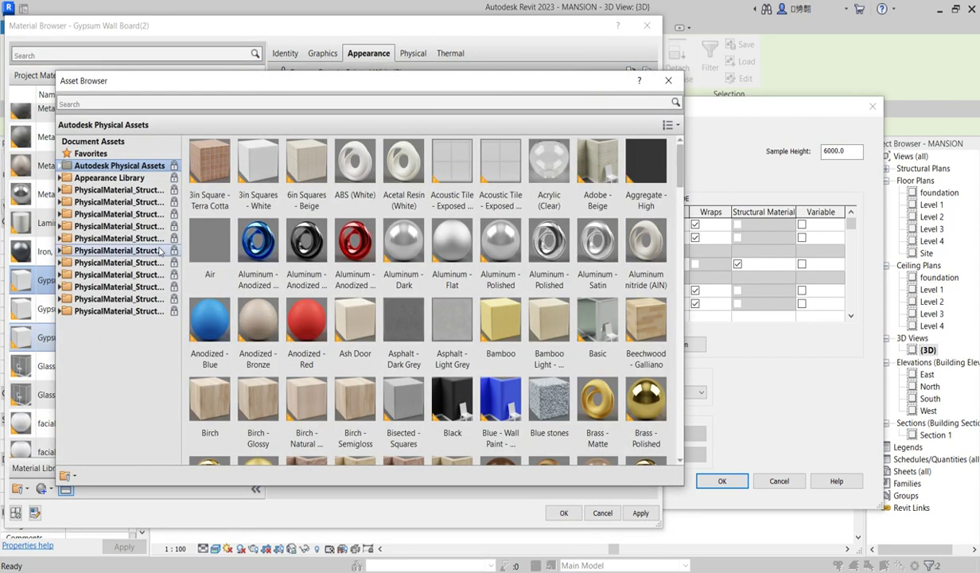
pyautogui.click(62, 178)
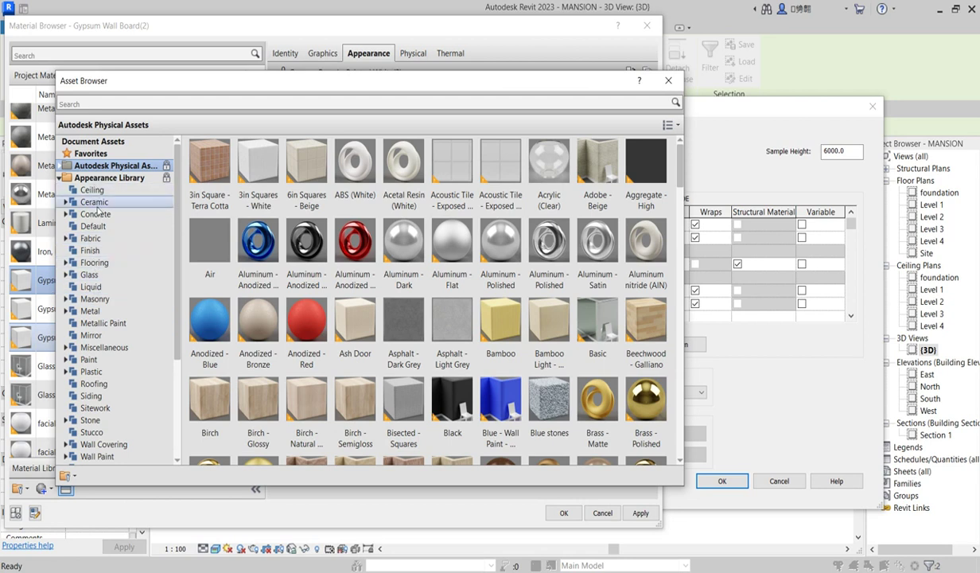
pyautogui.click(99, 397)
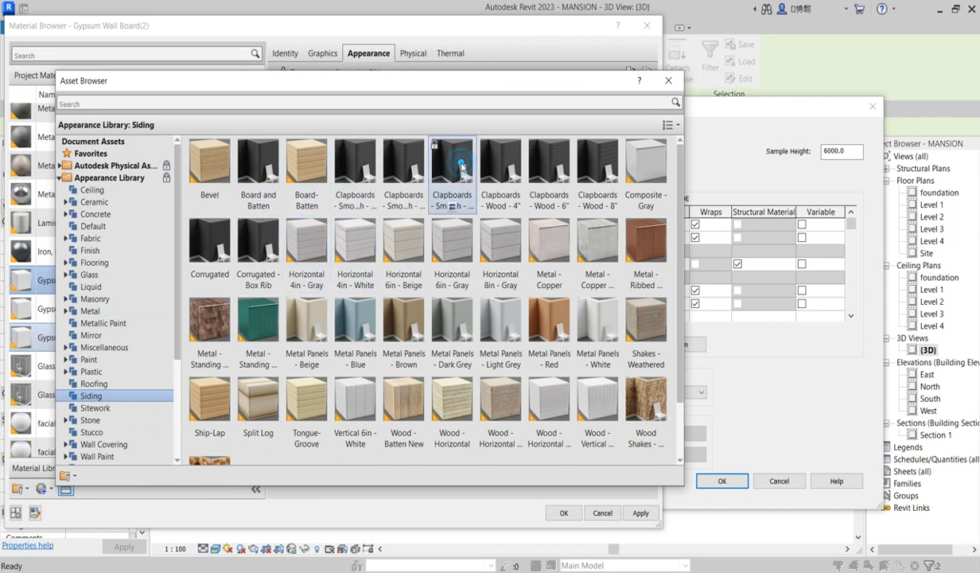
pyautogui.click(668, 81)
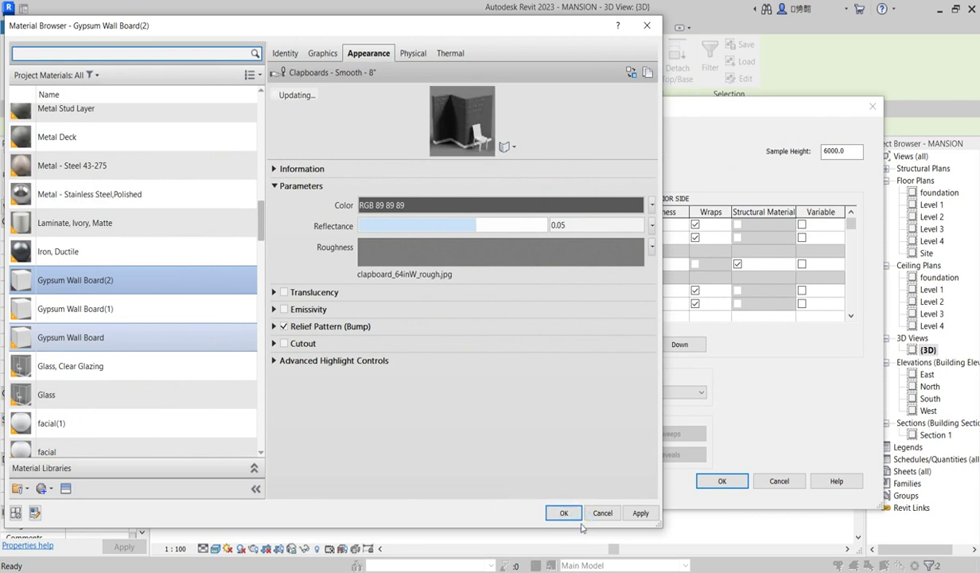
pyautogui.click(563, 512)
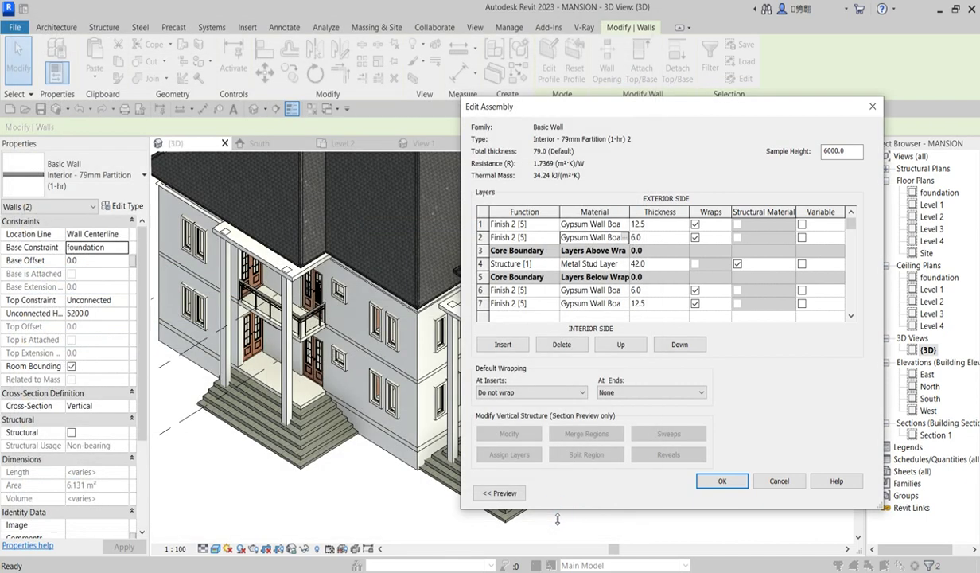
# Step: Browse the project materials for an alternative to the structure layer's Metal Stud Layer, and close the list without choosing one
pyautogui.click(597, 263)
pyautogui.click(622, 263)
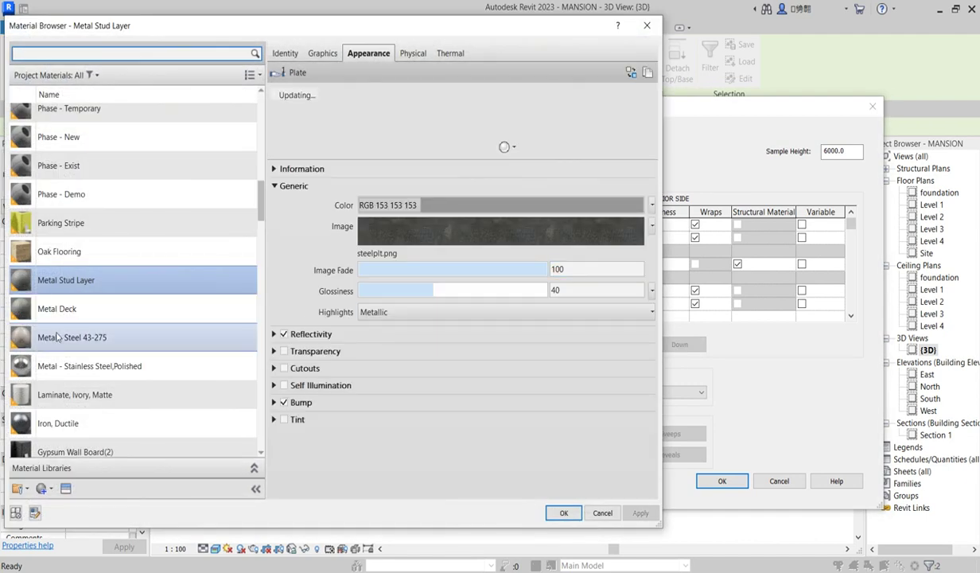
pyautogui.scroll(3, 120, 318)
pyautogui.scroll(2, 120, 324)
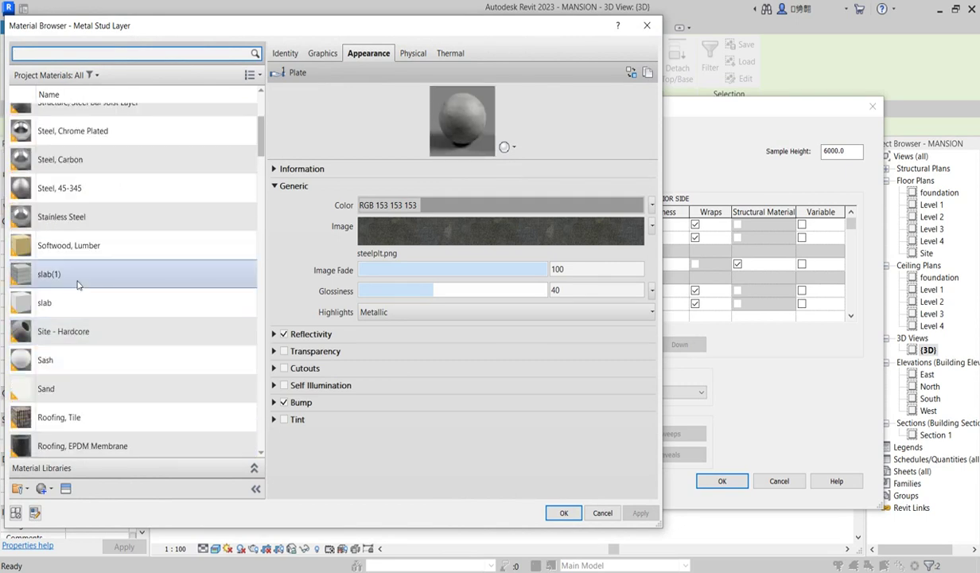
pyautogui.scroll(2, 78, 284)
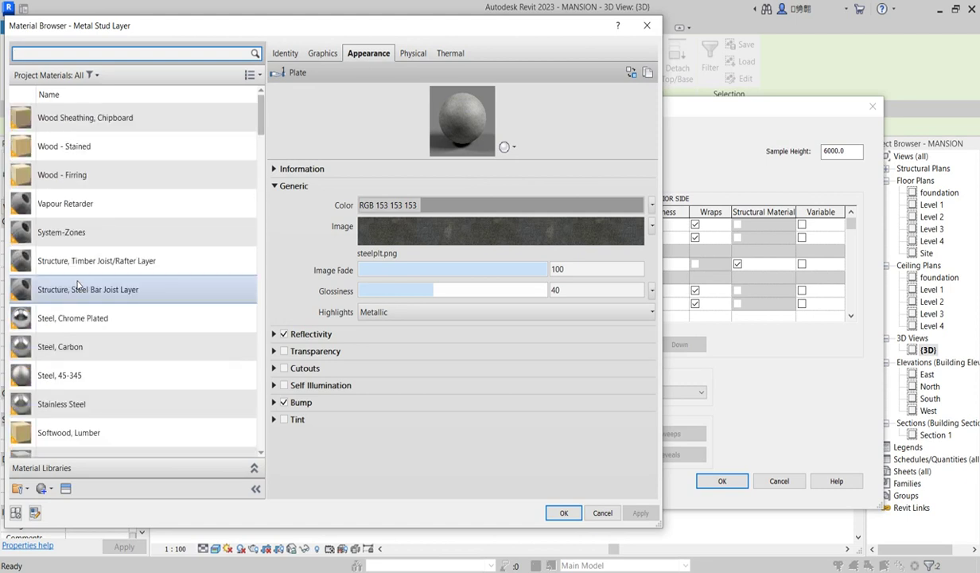
pyautogui.scroll(-4, 79, 318)
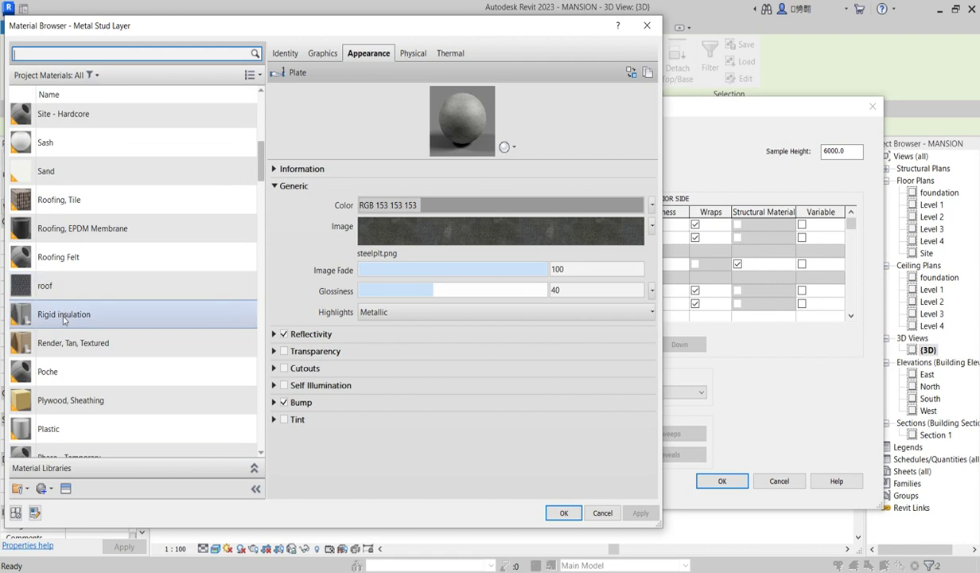
pyautogui.scroll(-10, 70, 382)
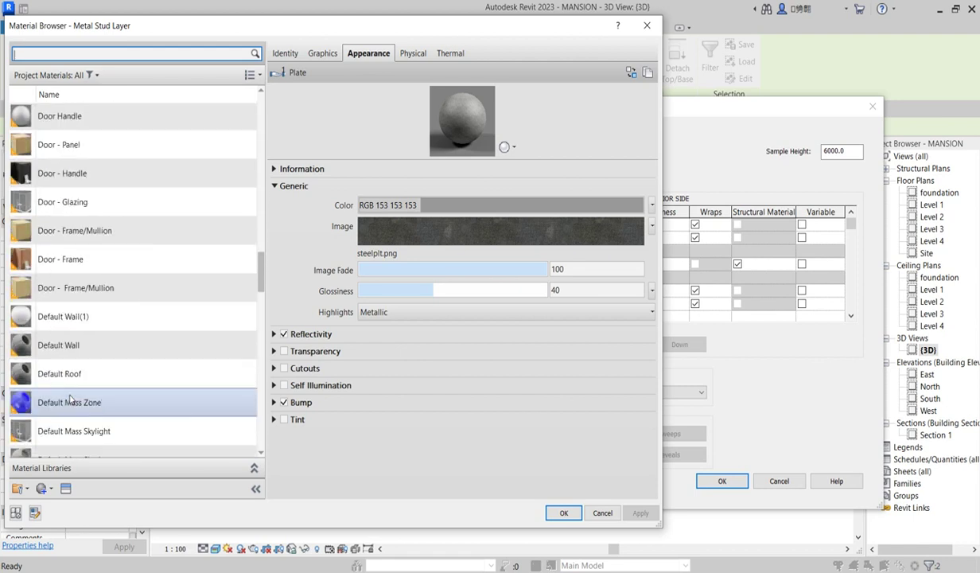
pyautogui.click(644, 26)
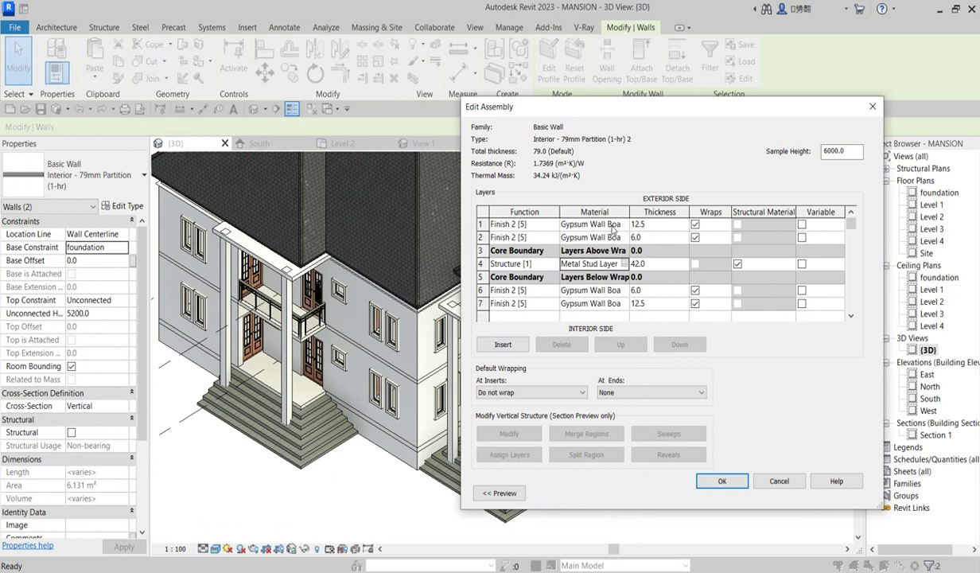
pyautogui.click(611, 226)
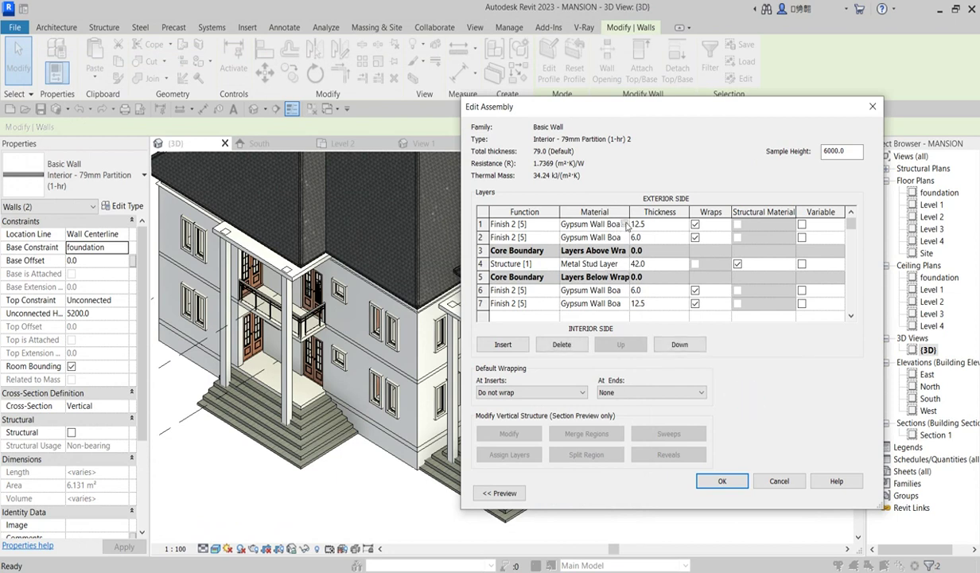
pyautogui.click(626, 225)
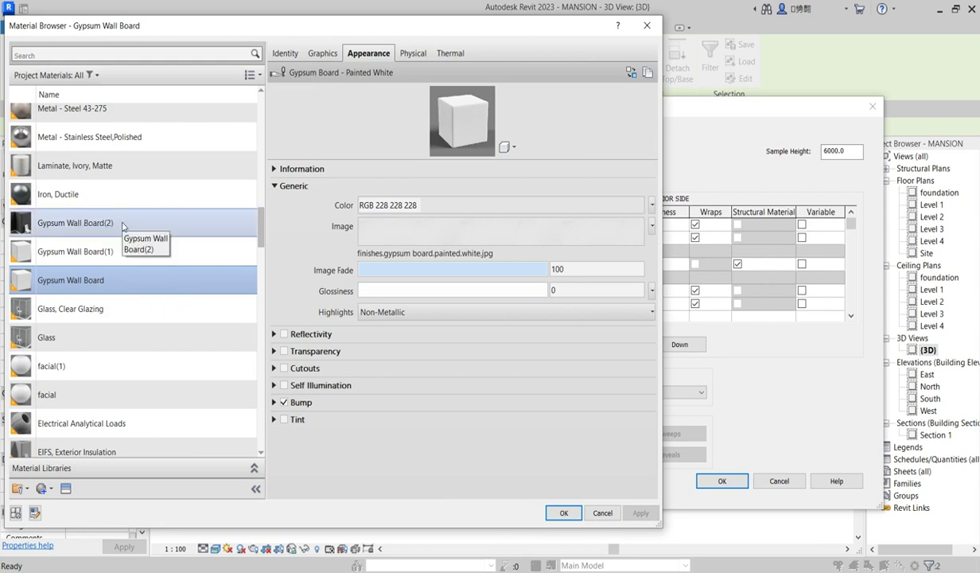
pyautogui.click(647, 25)
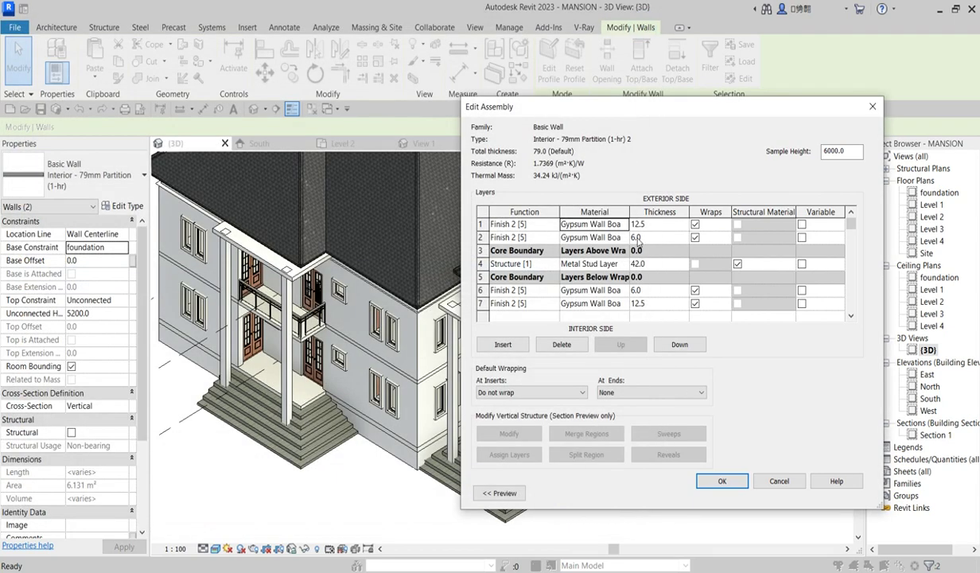
# Step: Open the 6.0 mm exterior finish layer's material and accept Gypsum Wall Board(2) for it
pyautogui.click(612, 237)
pyautogui.click(622, 237)
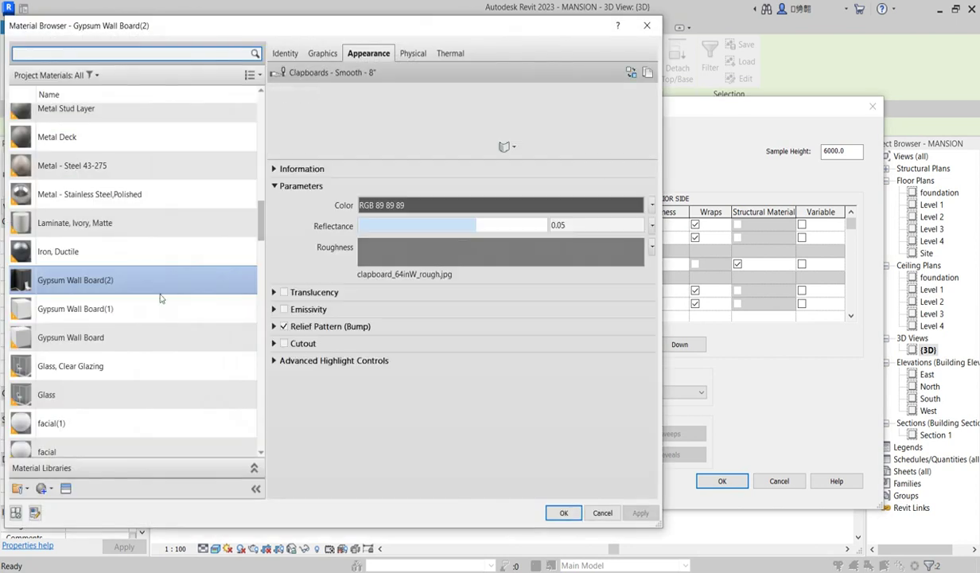
pyautogui.click(115, 281)
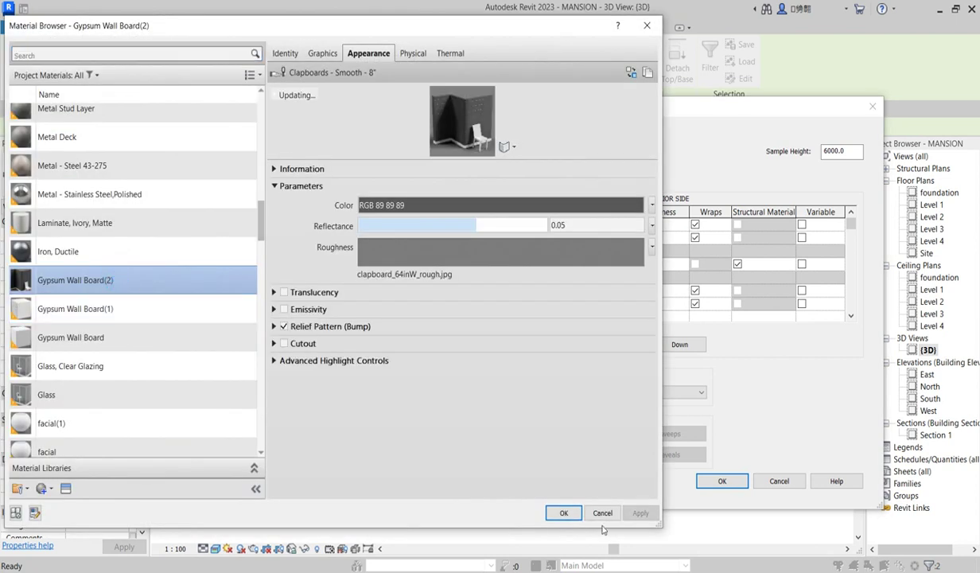
pyautogui.click(563, 513)
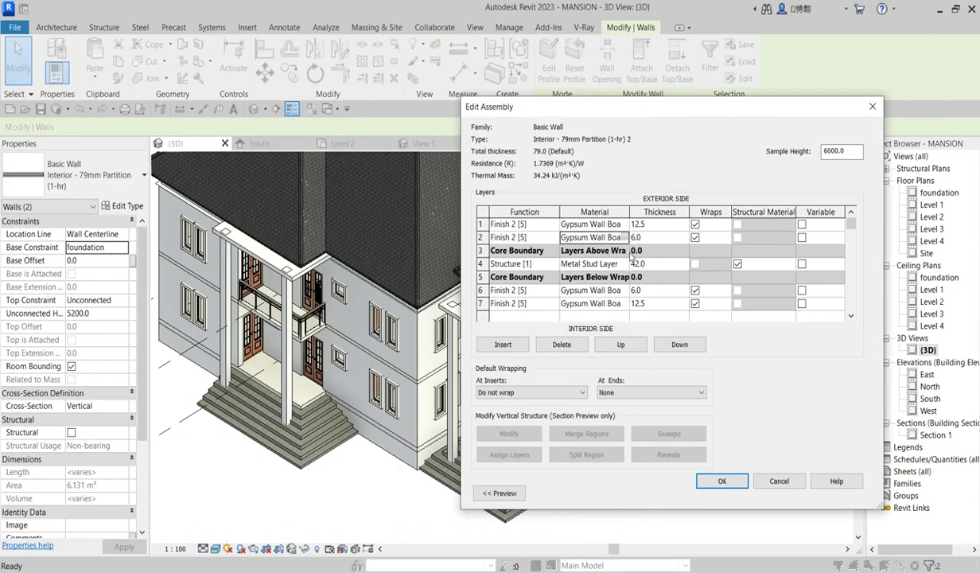
# Step: Assign Gypsum Wall Board(2) as the material of the 42.0 mm structure layer
pyautogui.click(609, 263)
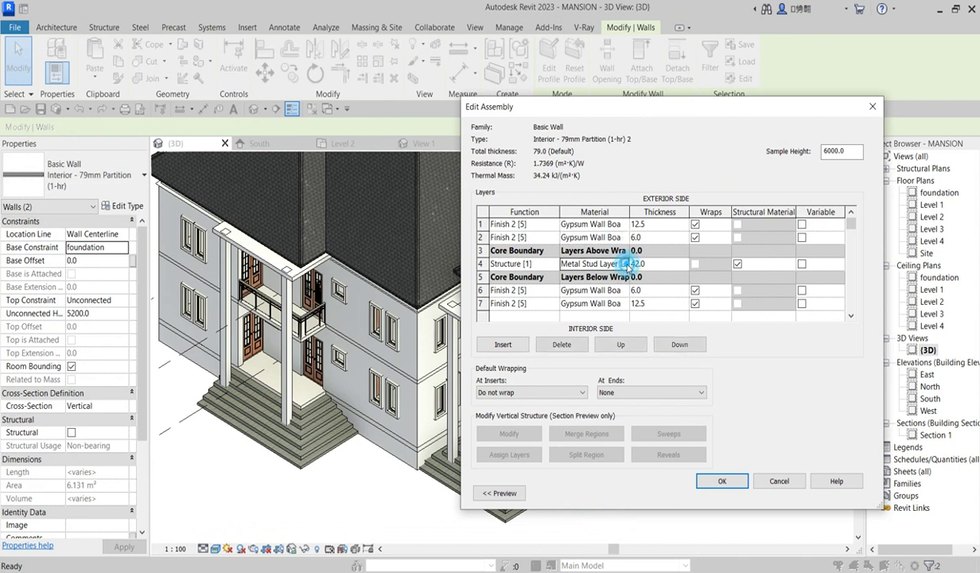
pyautogui.click(623, 263)
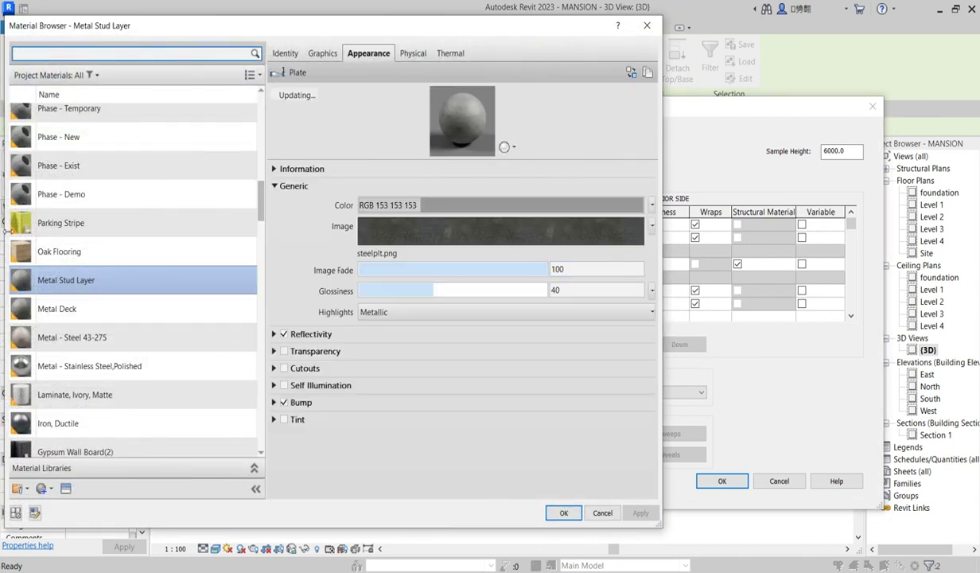
pyautogui.click(191, 279)
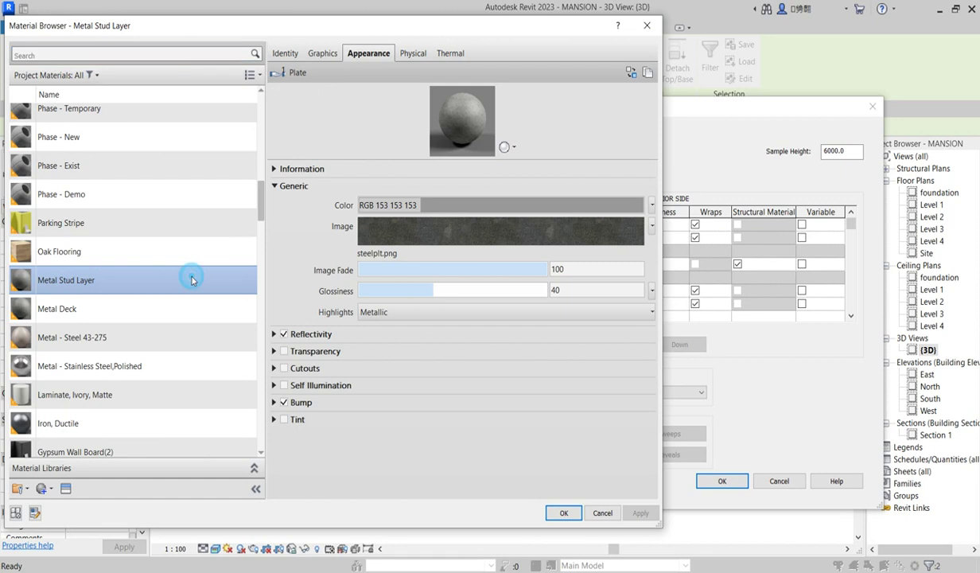
pyautogui.press('g')
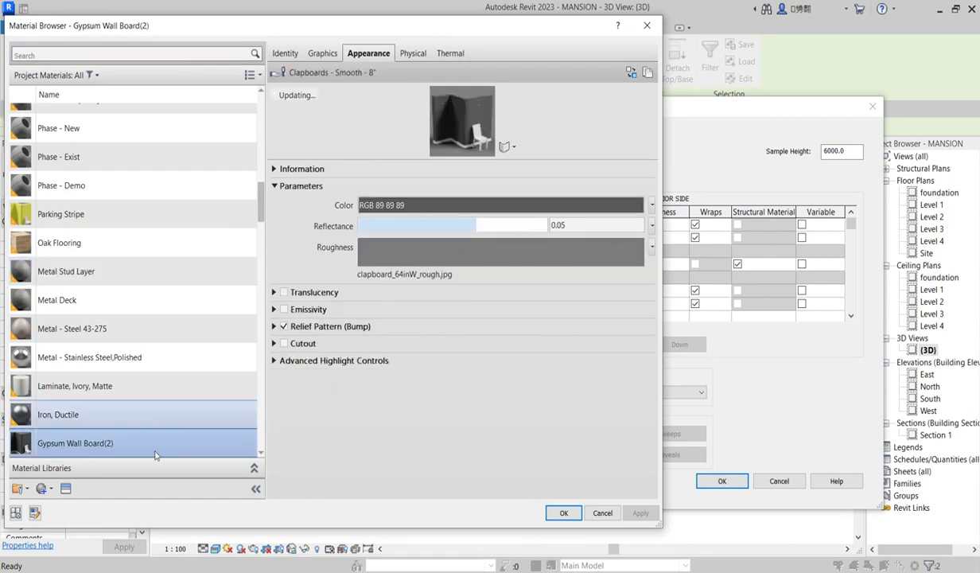
pyautogui.click(562, 513)
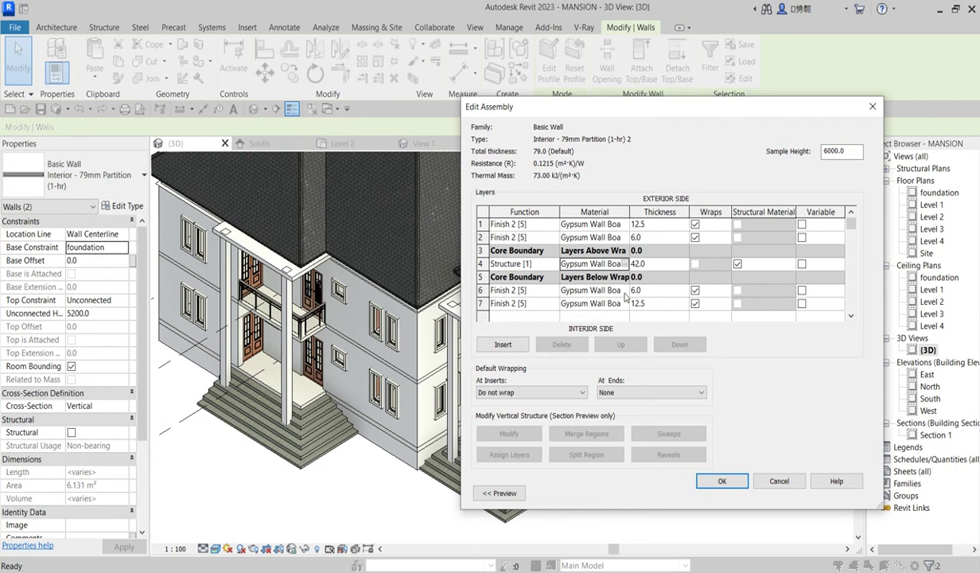
# Step: Assign Gypsum Wall Board(2) to both interior-side finish layers, the 6.0 mm and the 12.5 mm one
pyautogui.click(612, 290)
pyautogui.click(622, 290)
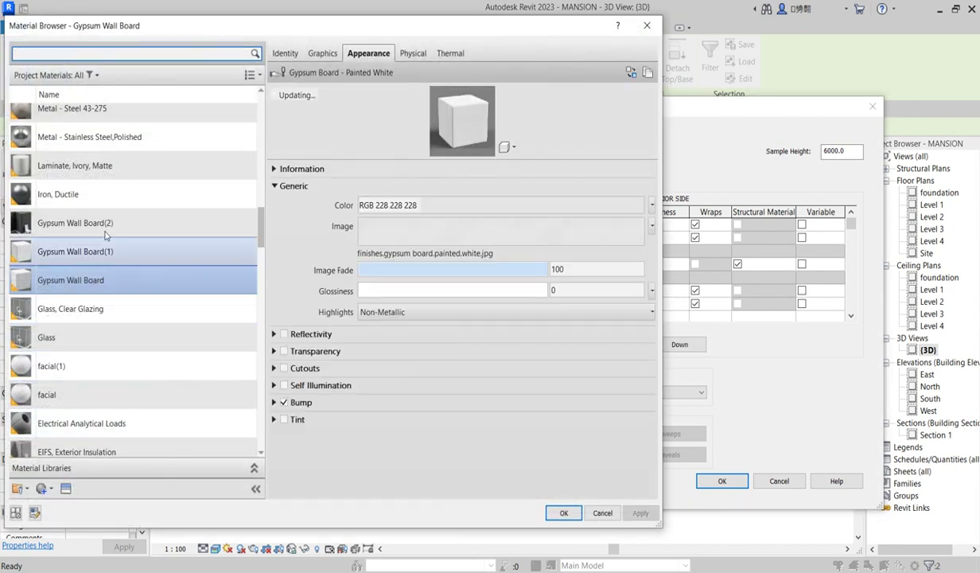
pyautogui.click(105, 221)
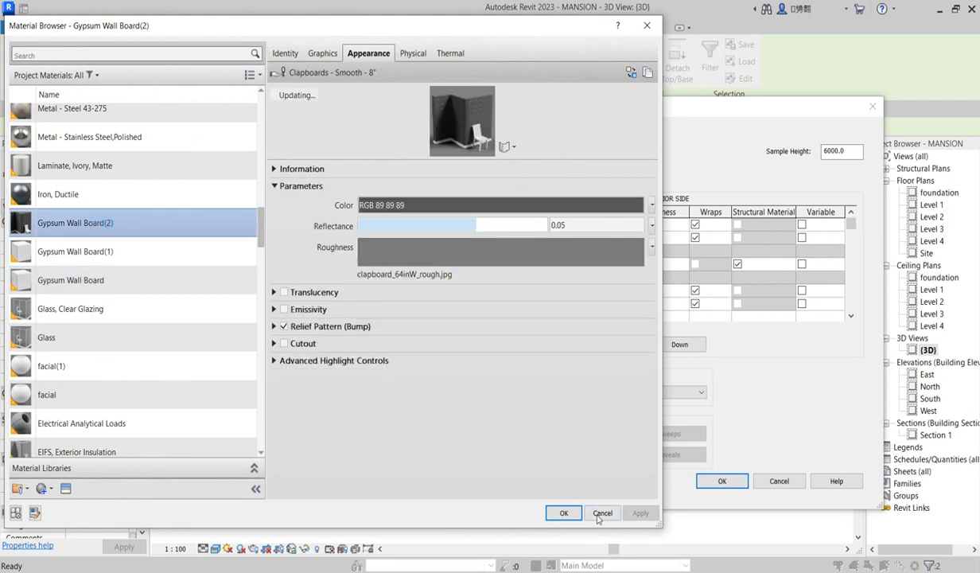
pyautogui.click(564, 512)
pyautogui.click(612, 303)
pyautogui.click(623, 303)
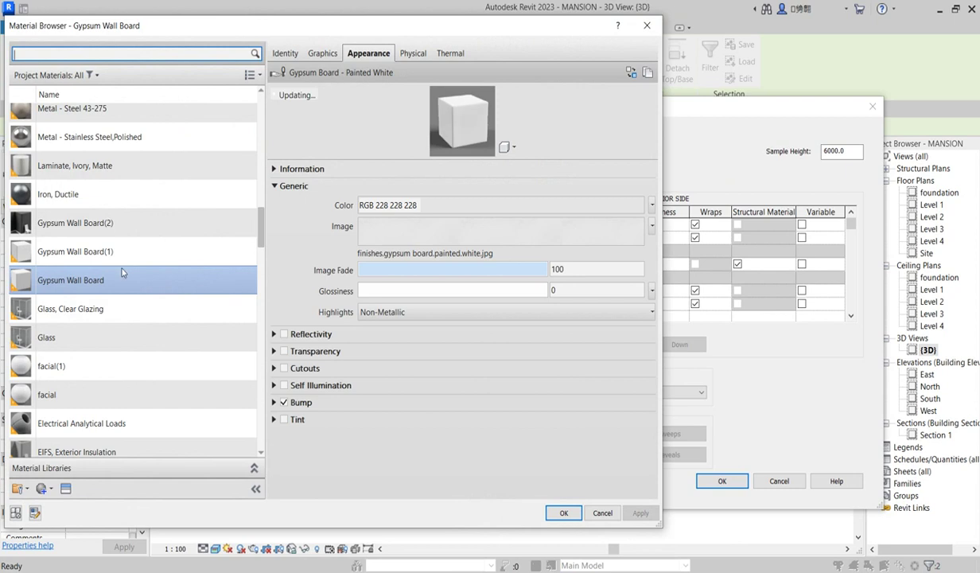
pyautogui.click(164, 224)
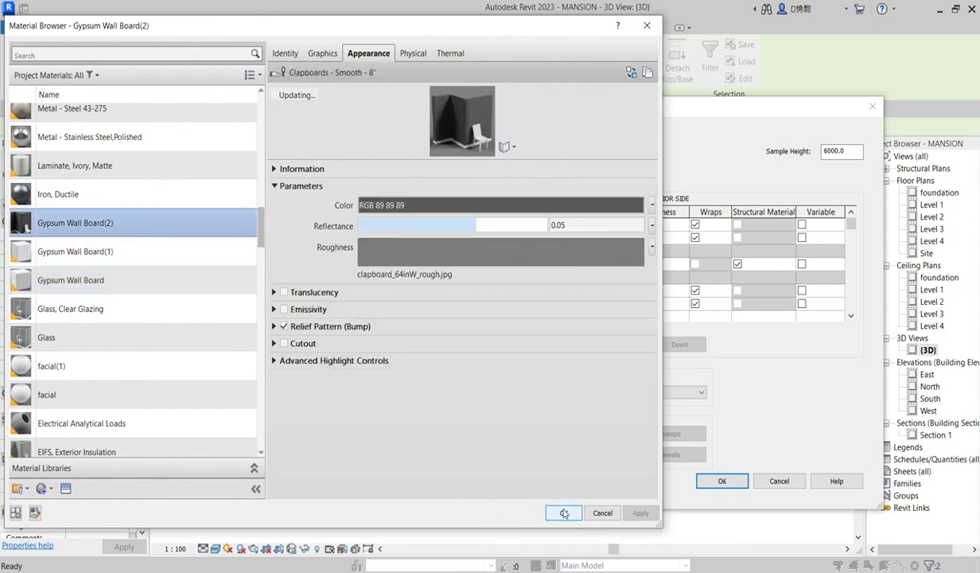
pyautogui.click(563, 513)
# Step: Accept the edited wall assembly and type, and inspect the dark siding on the corner cladding in 3D
pyautogui.click(722, 482)
pyautogui.click(728, 481)
pyautogui.click(615, 484)
pyautogui.scroll(3, 519, 381)
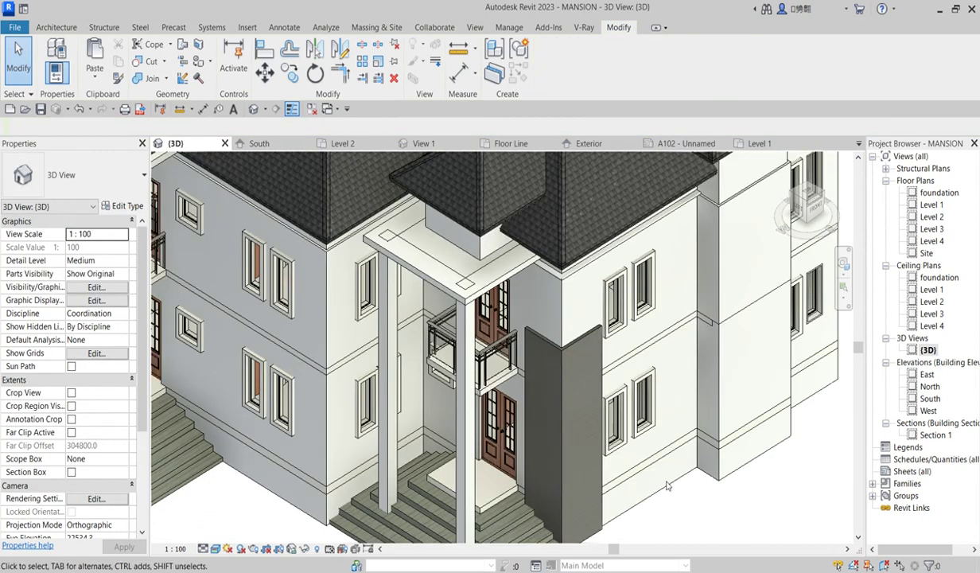
pyautogui.scroll(3, 596, 505)
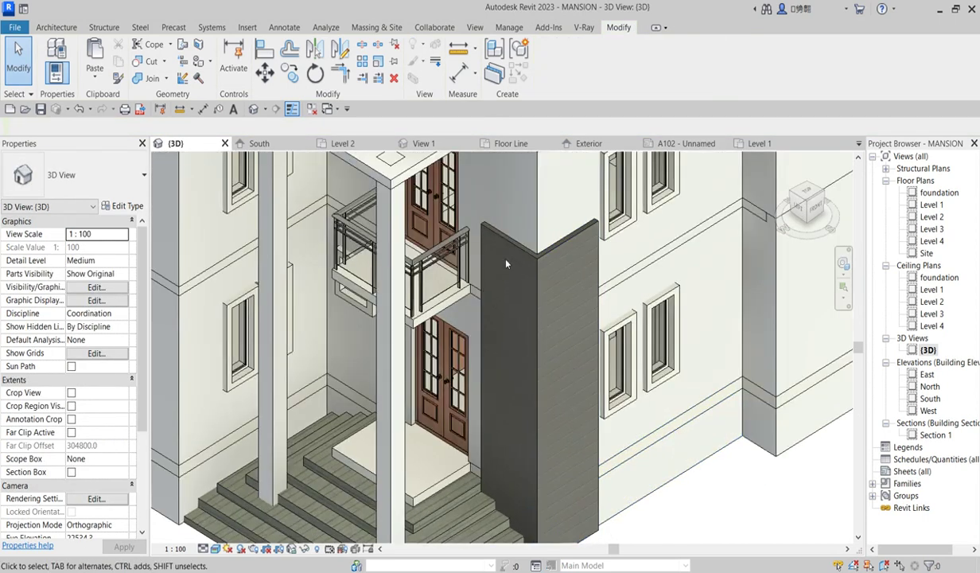
pyautogui.scroll(-3, 562, 309)
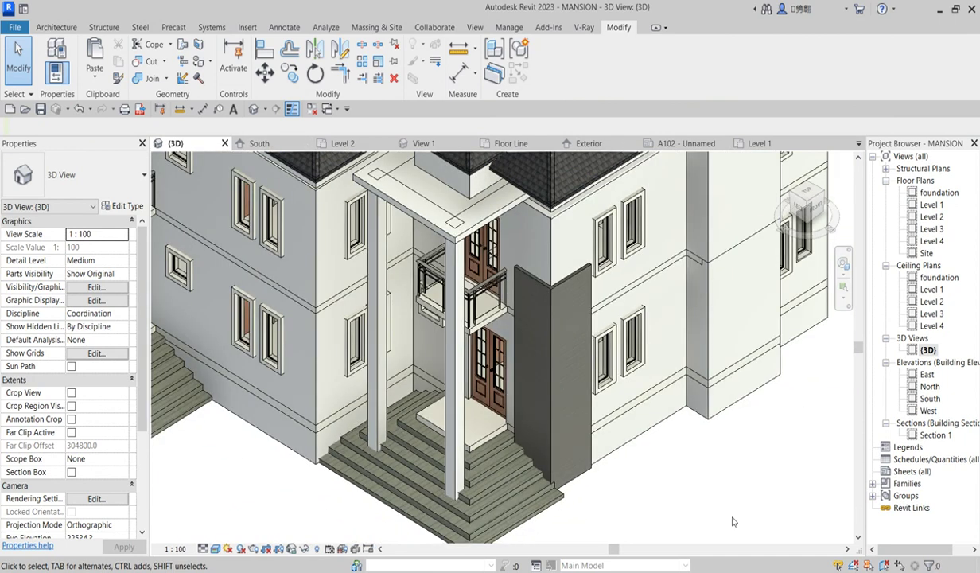
# Step: Start an in-place model component in the Casework category with its default name
pyautogui.click(56, 28)
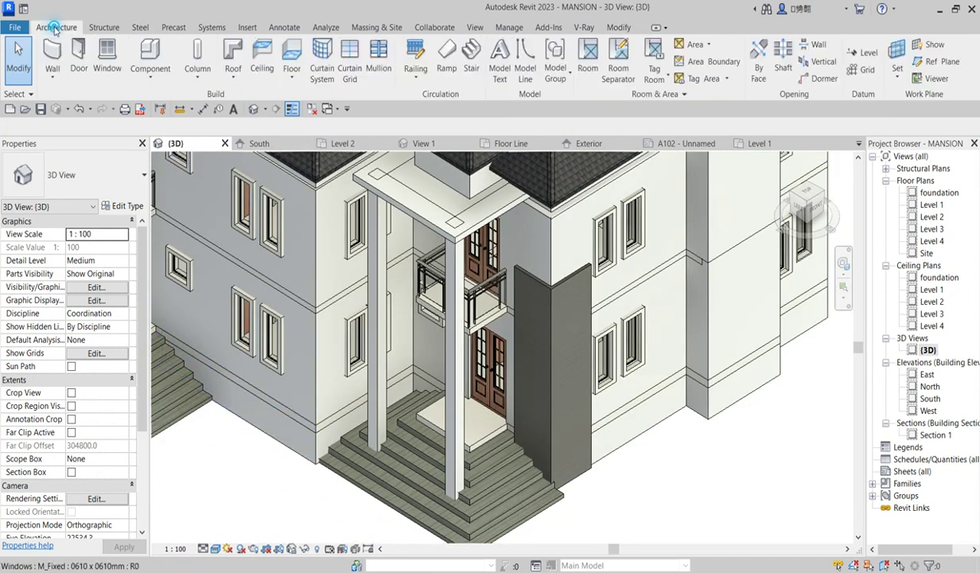
pyautogui.click(151, 53)
pyautogui.click(579, 71)
pyautogui.click(423, 239)
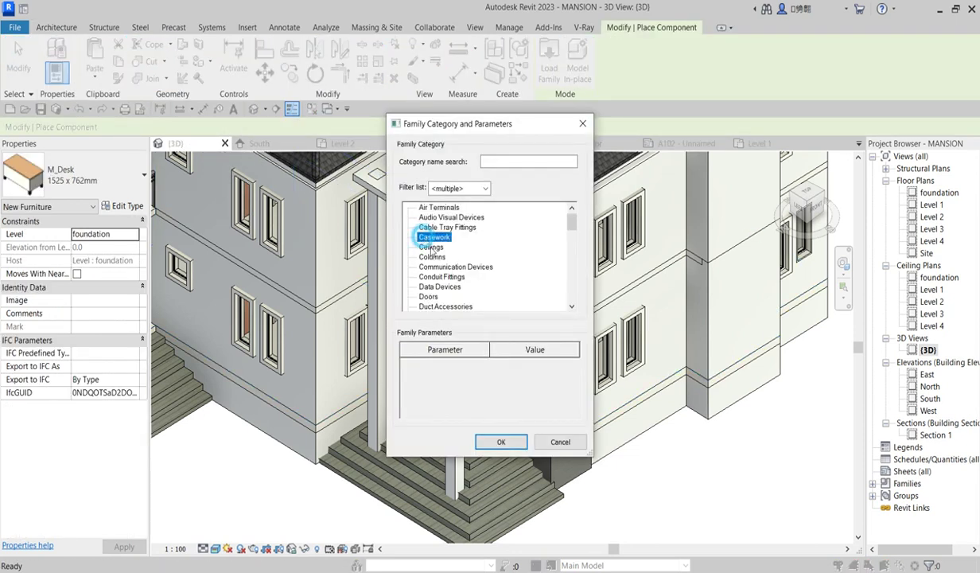
pyautogui.click(501, 441)
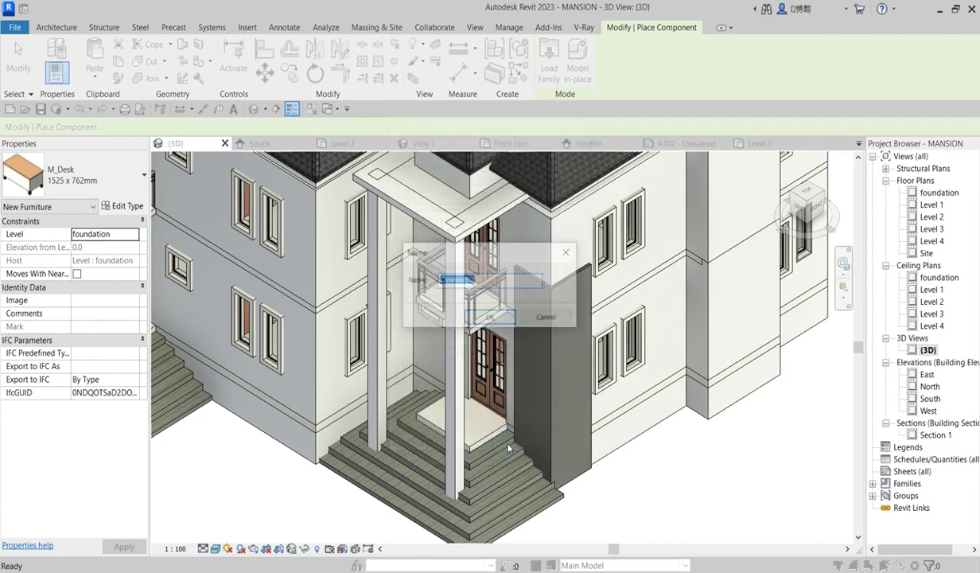
pyautogui.click(489, 317)
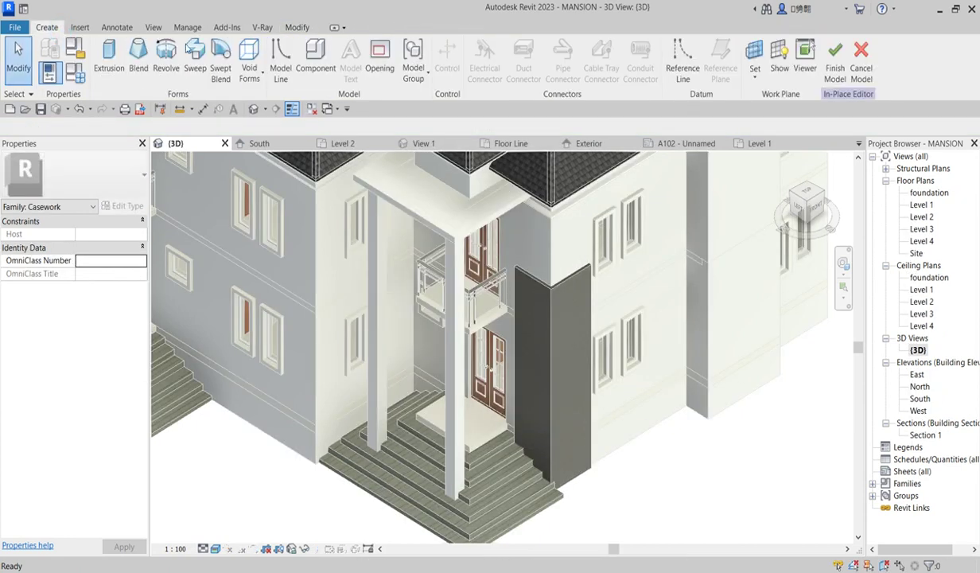
# Step: Start a sweep with a picked path, using the outer vertical edge and top edge of the front-facing cladding wall
pyautogui.click(195, 58)
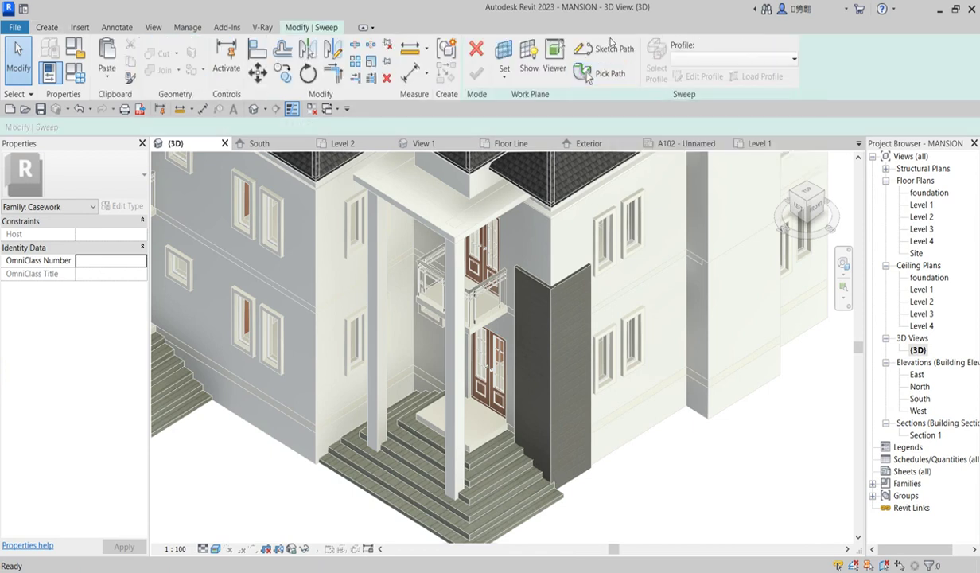
pyautogui.click(607, 76)
pyautogui.scroll(8, 556, 263)
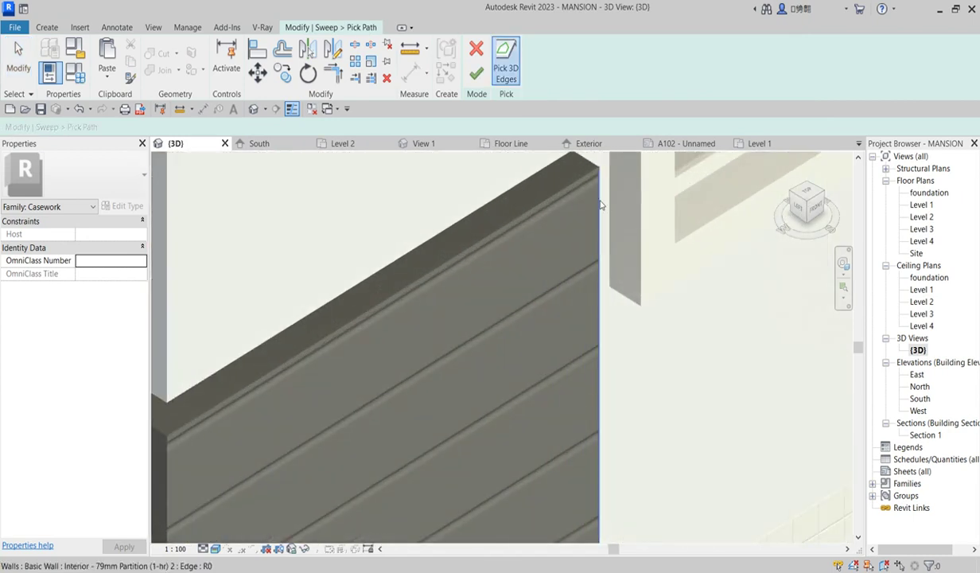
pyautogui.click(593, 163)
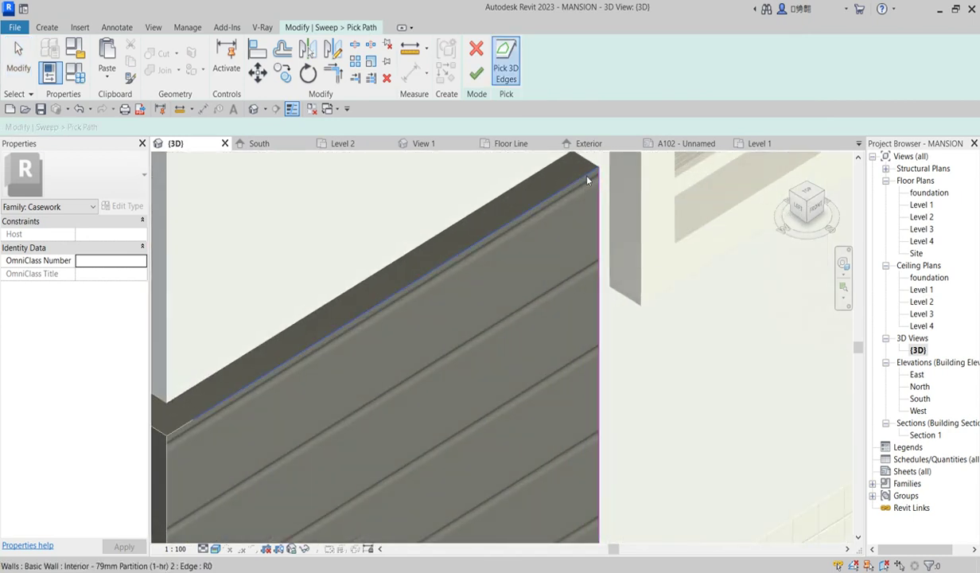
pyautogui.click(622, 178)
# Step: Add the top edge and outer vertical edge of the porch-side cladding wall to the sweep path
pyautogui.scroll(-5, 370, 307)
pyautogui.scroll(3, 380, 269)
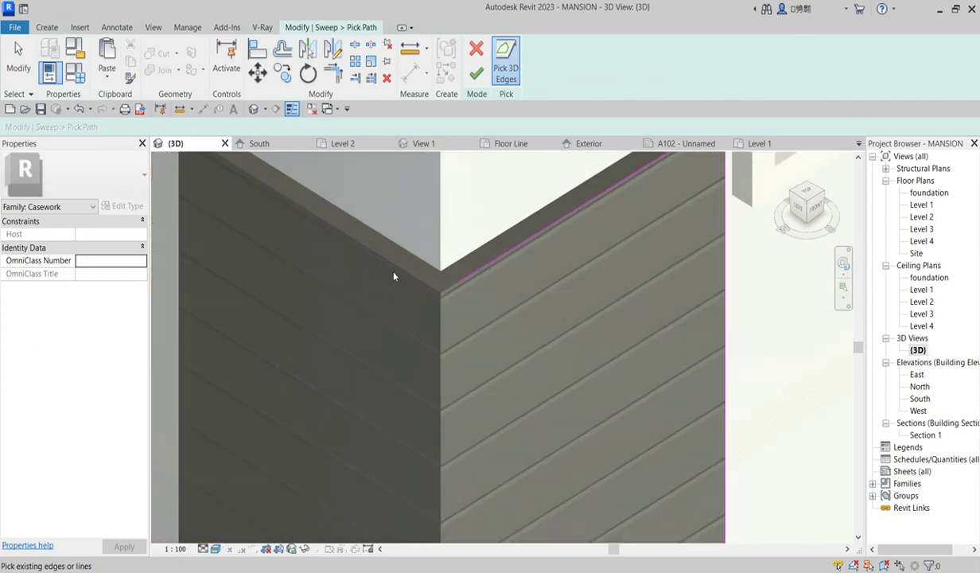
pyautogui.click(392, 265)
pyautogui.scroll(-3, 333, 295)
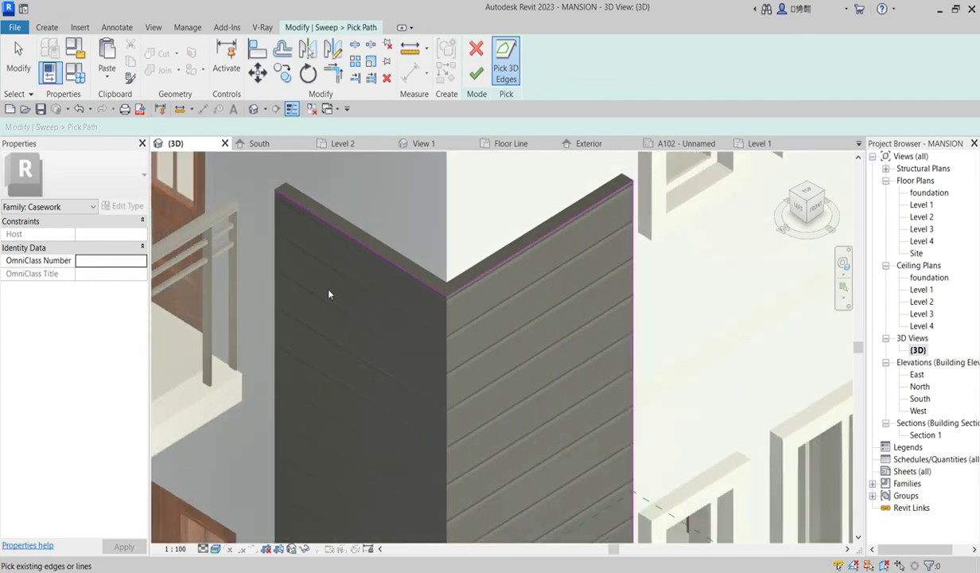
pyautogui.scroll(4, 274, 219)
pyautogui.scroll(1, 271, 209)
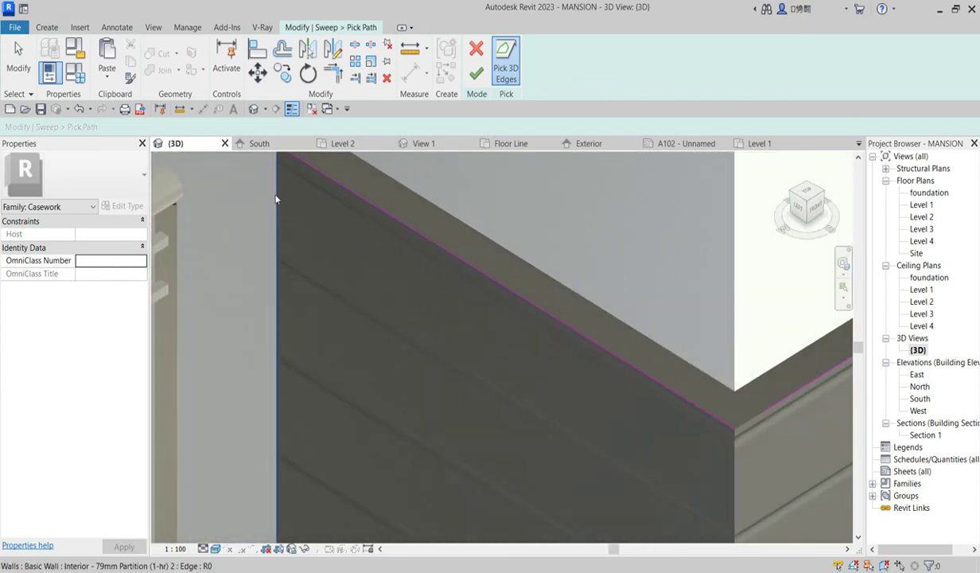
pyautogui.click(304, 276)
pyautogui.scroll(-3, 303, 277)
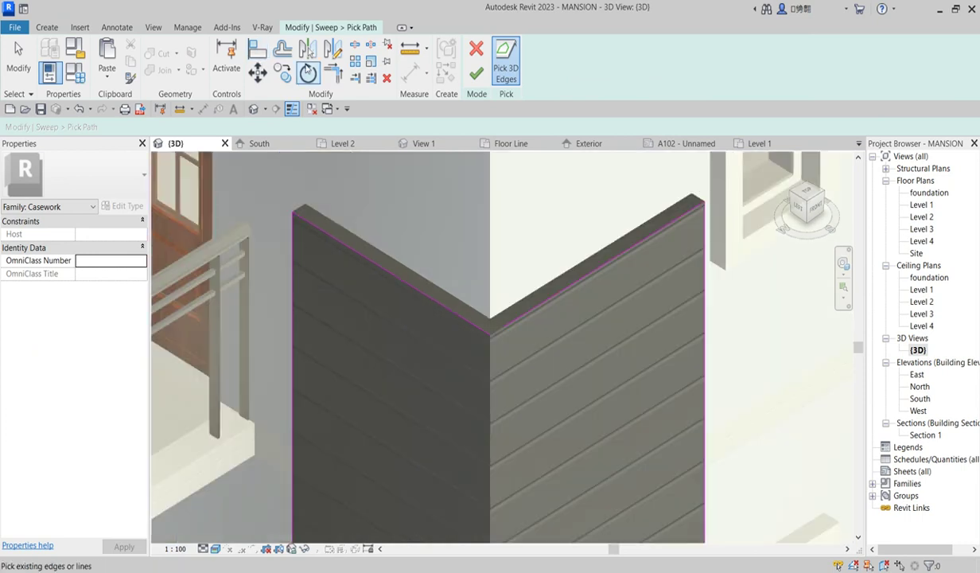
# Step: Trim the picked path lines into joined corners around the cladding and finish the sweep path
pyautogui.click(333, 72)
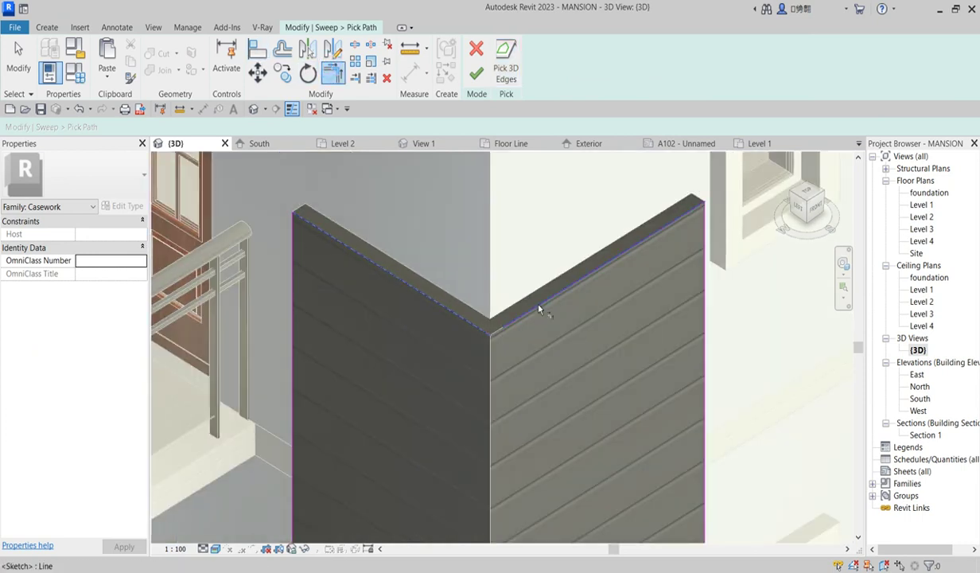
pyautogui.scroll(-5, 537, 312)
pyautogui.scroll(4, 538, 304)
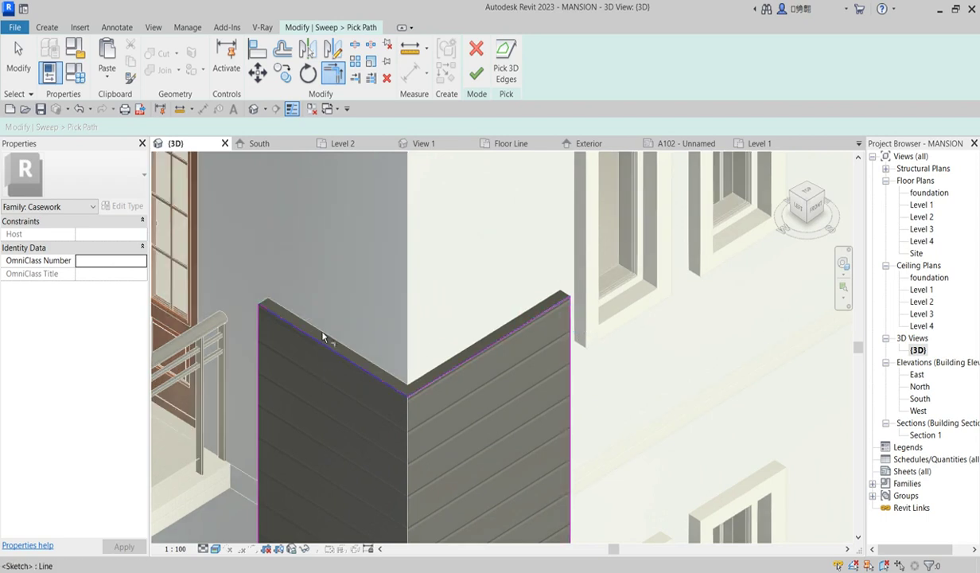
pyautogui.click(285, 321)
pyautogui.click(259, 330)
pyautogui.click(475, 73)
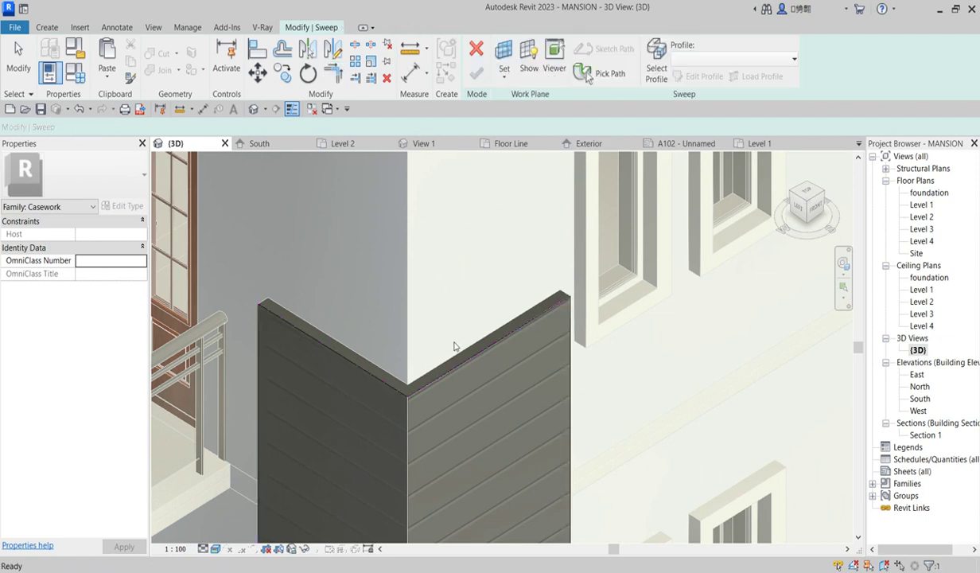
# Step: Start the sweep's profile sketch in the Level 1 plan and draw a rectangle about 120 by 220 mm from the wall face at the path
pyautogui.click(698, 77)
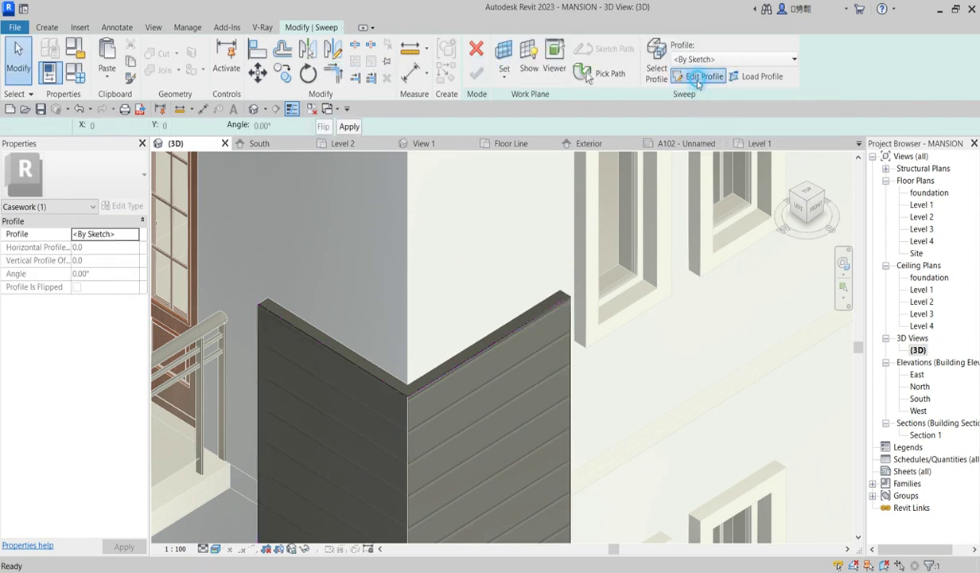
pyautogui.doubleClick(921, 204)
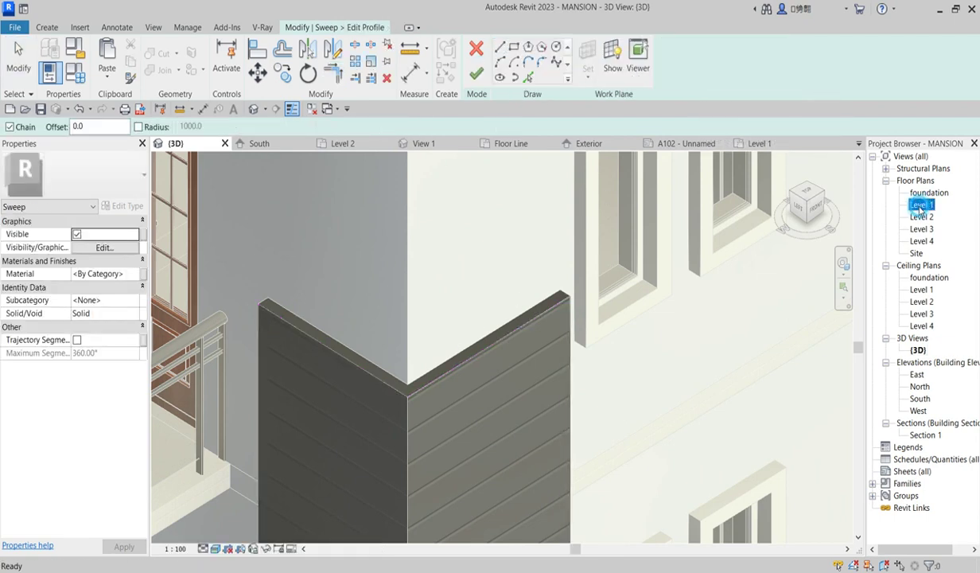
pyautogui.scroll(5, 588, 382)
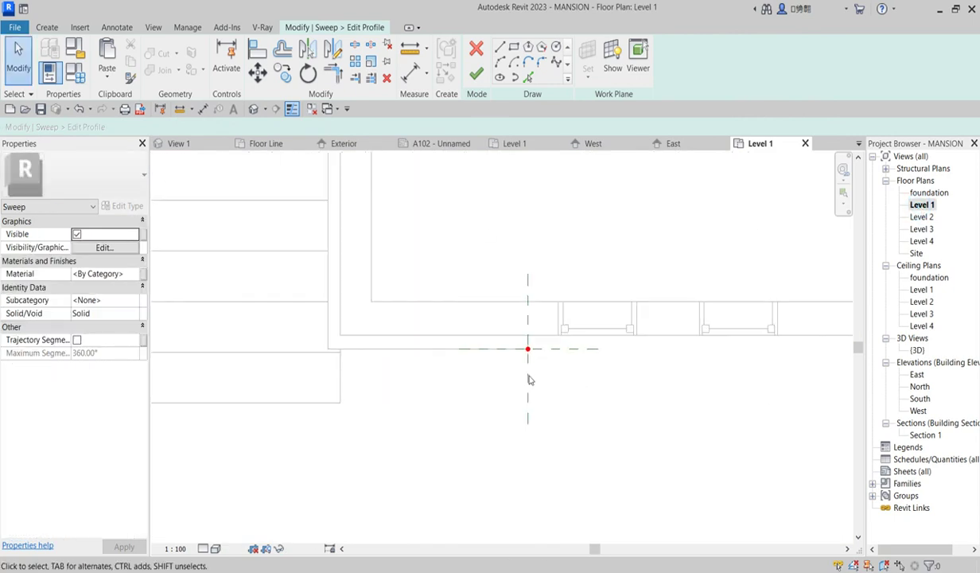
pyautogui.click(513, 48)
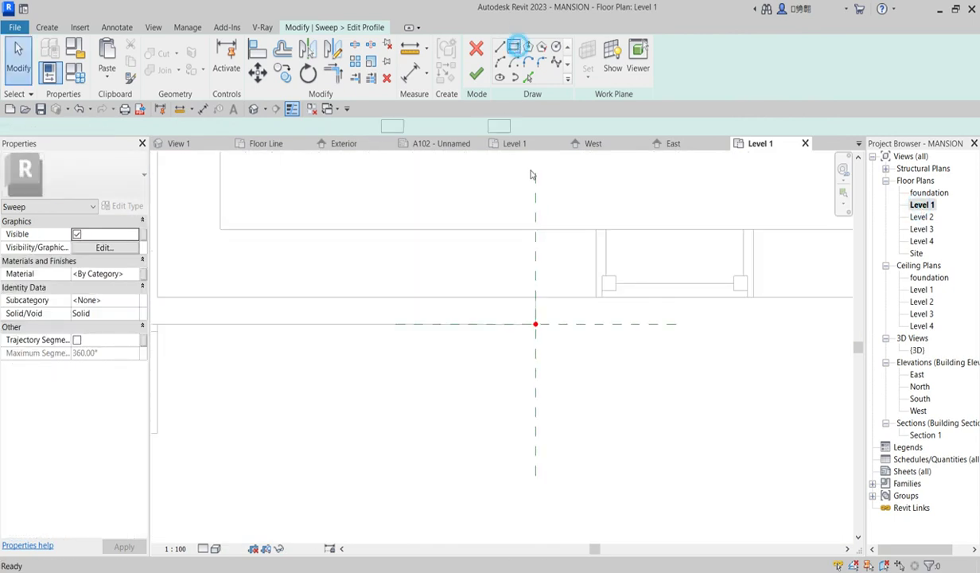
pyautogui.click(535, 297)
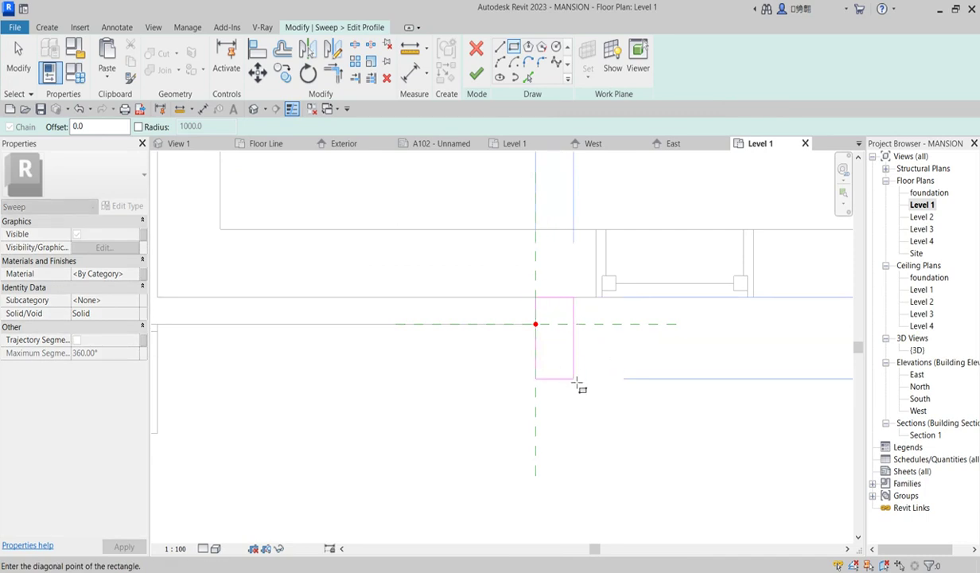
pyautogui.click(573, 371)
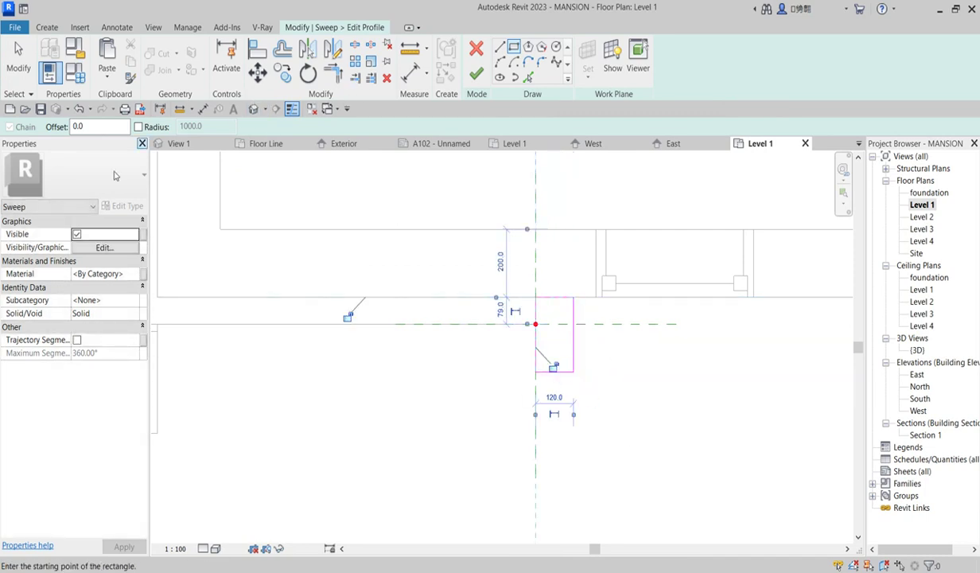
# Step: Draw a smaller rectangle about 60 by 45 mm against the outer short edge of the profile rectangle
pyautogui.click(500, 47)
pyautogui.click(514, 47)
pyautogui.scroll(2, 560, 280)
pyautogui.click(548, 360)
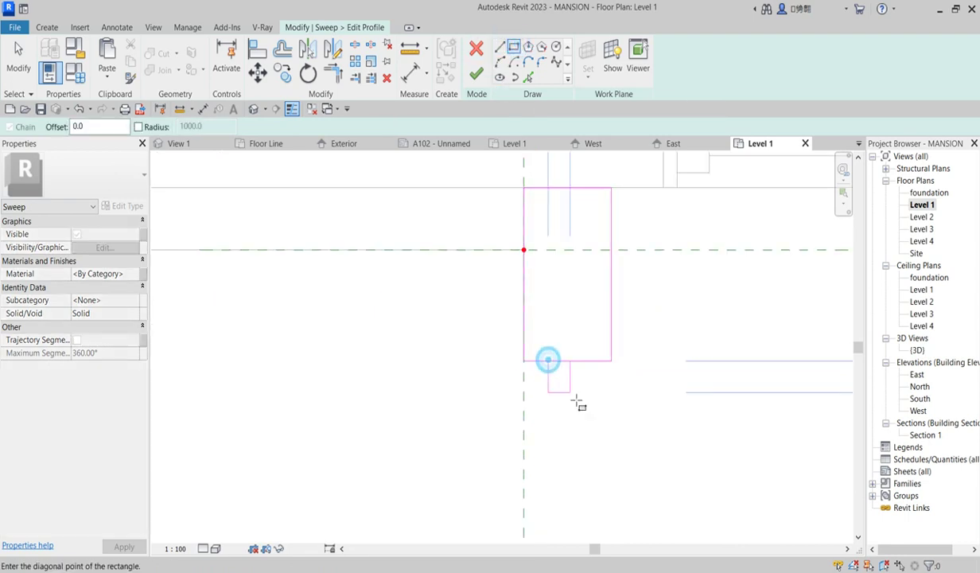
pyautogui.click(596, 405)
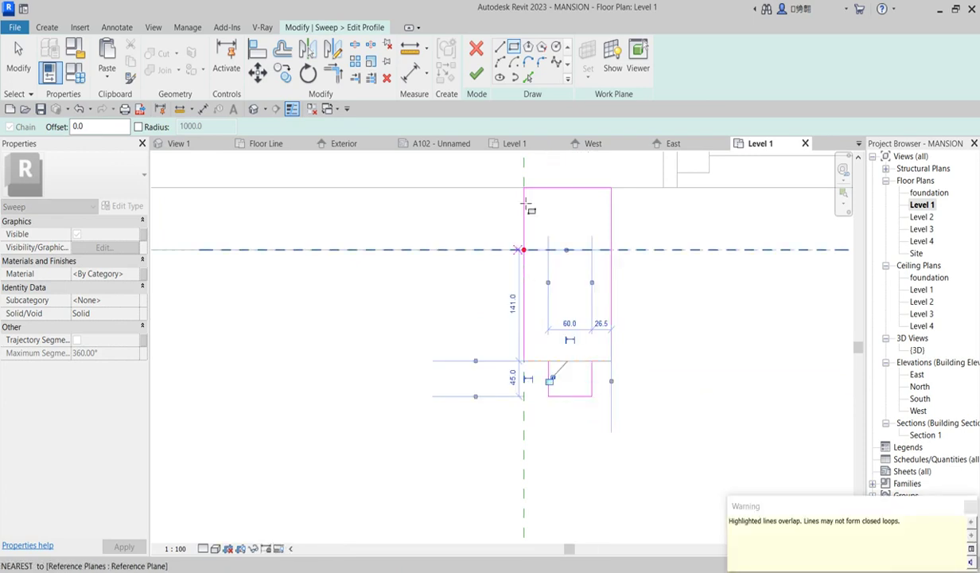
# Step: Draw a rounded arc across the outer end of the small rectangle, between its two corners, and end the arc command
pyautogui.click(499, 61)
pyautogui.click(548, 396)
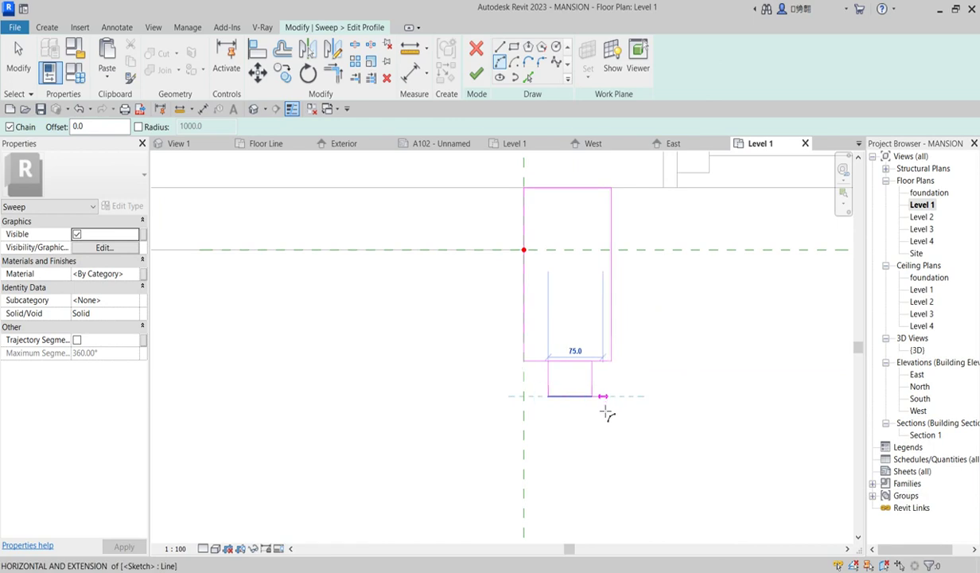
pyautogui.click(591, 396)
pyautogui.click(578, 430)
pyautogui.rightClick(586, 300)
pyautogui.click(618, 307)
pyautogui.rightClick(587, 300)
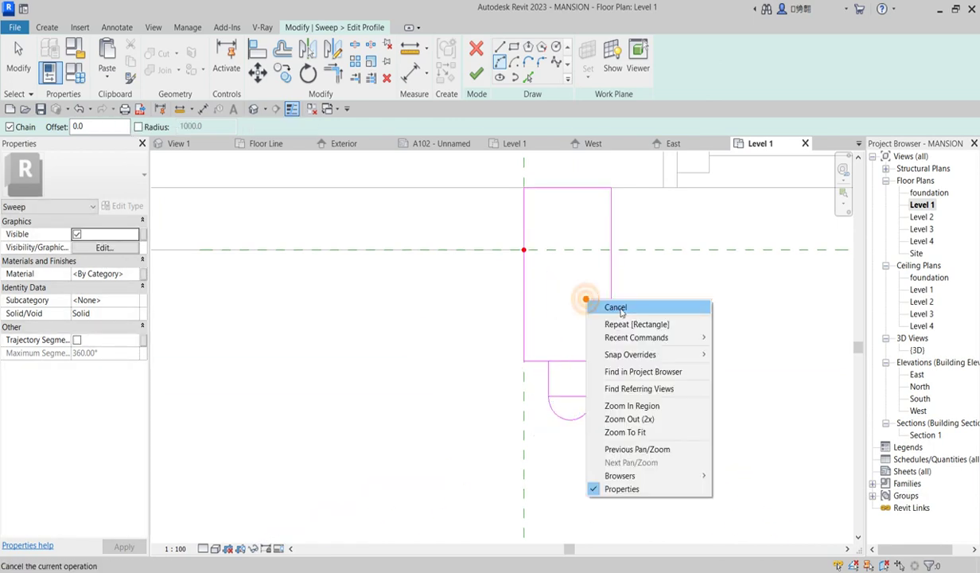
pyautogui.click(618, 307)
# Step: Delete the inner lines, split and trim the shared edge into one closed profile outline, and finish the profile and the sweep
pyautogui.click(569, 396)
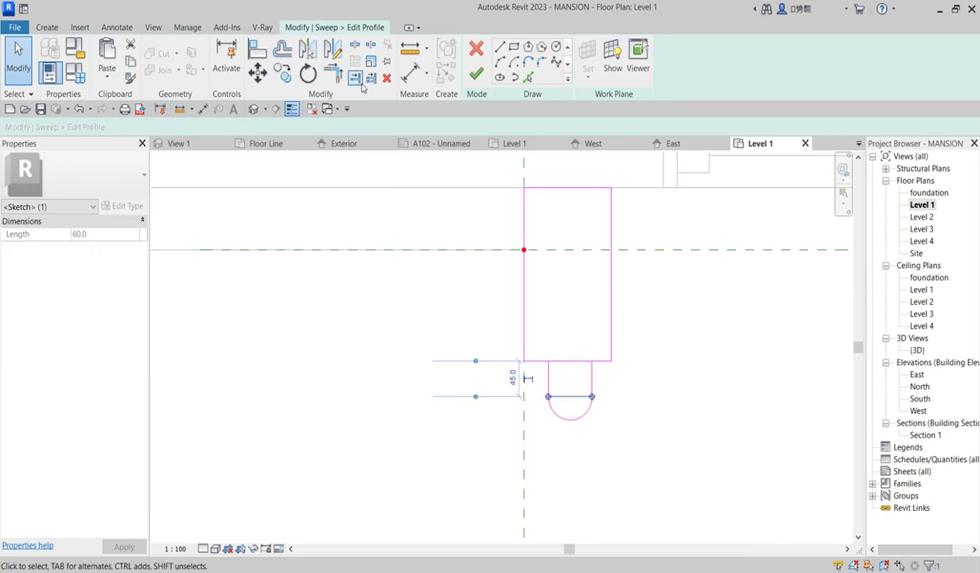
pyautogui.click(385, 79)
pyautogui.click(565, 360)
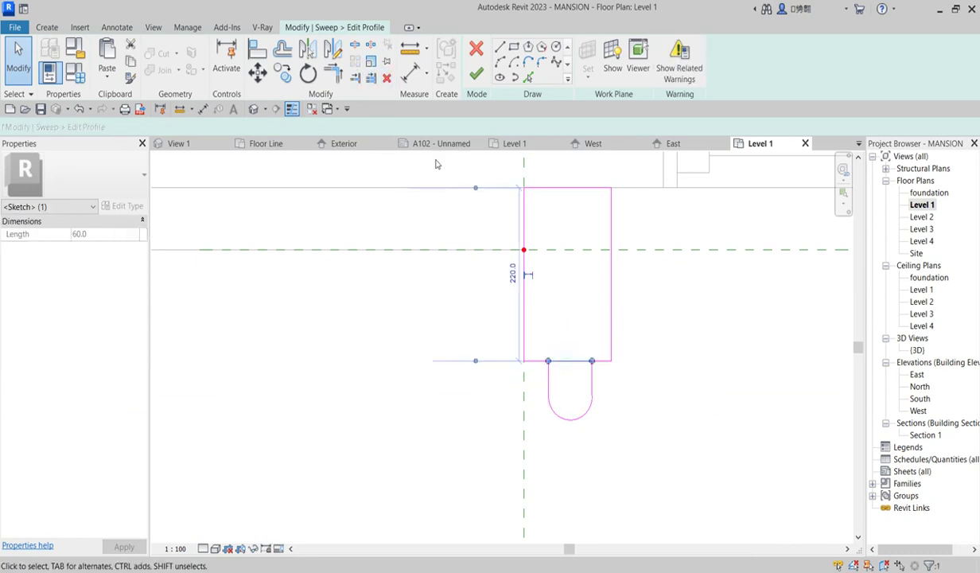
pyautogui.click(385, 77)
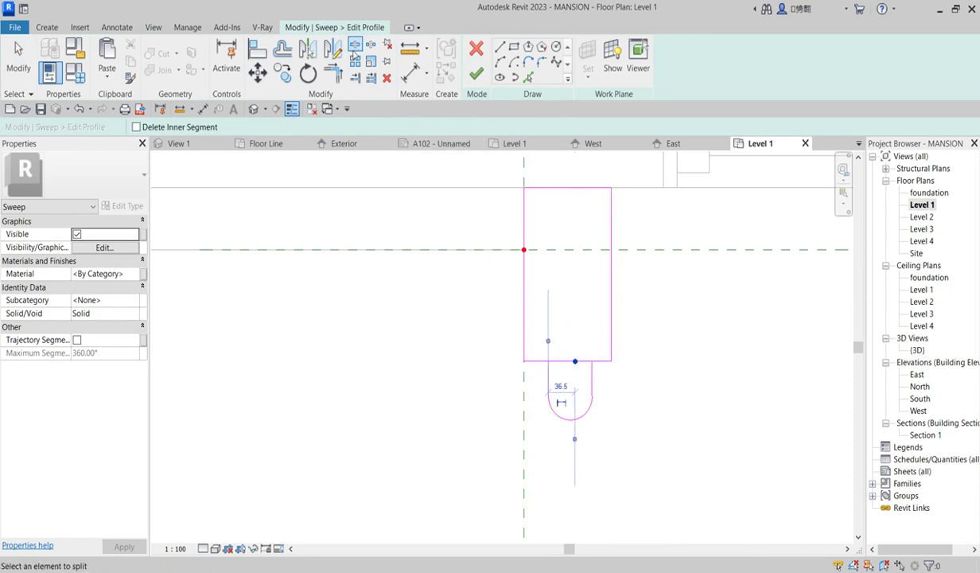
pyautogui.click(601, 361)
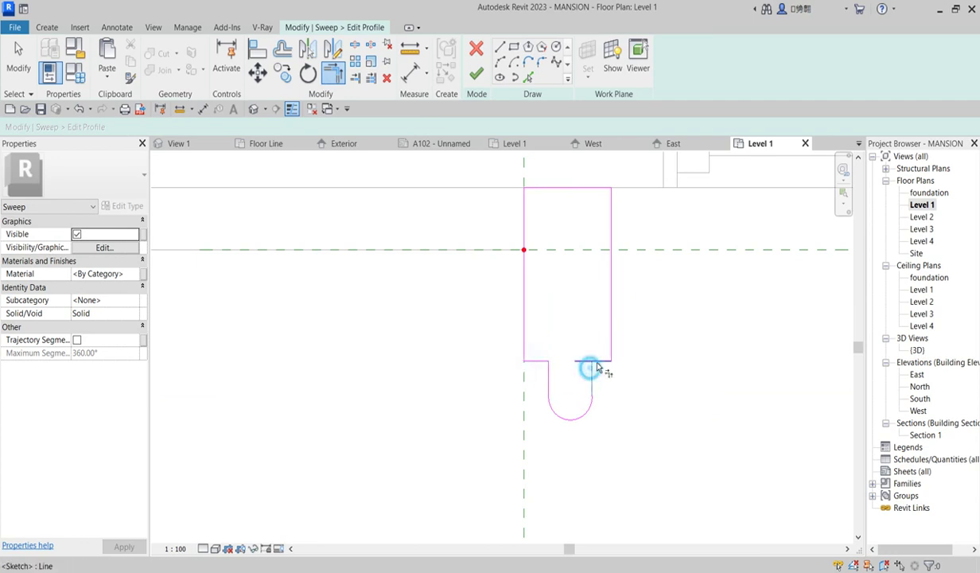
pyautogui.scroll(-3, 596, 364)
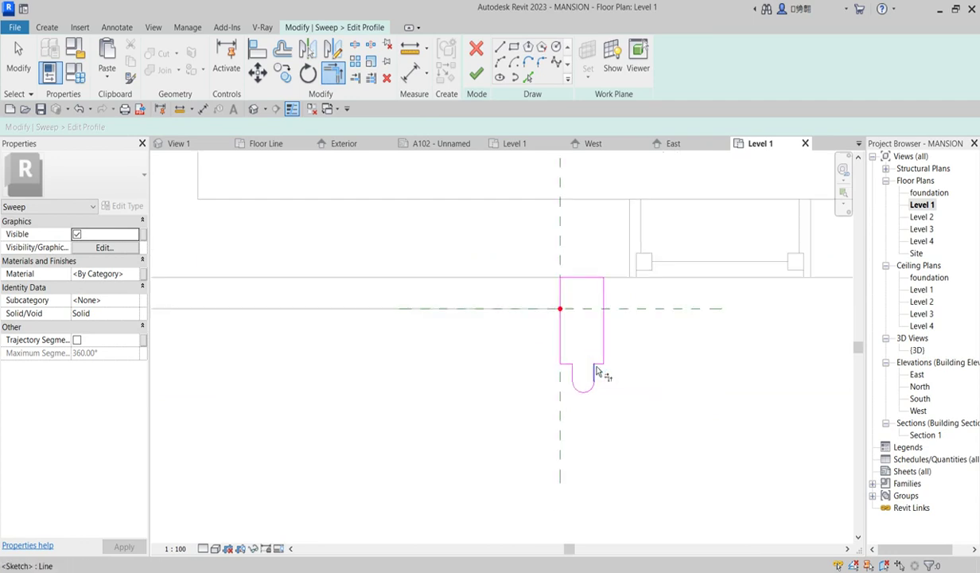
pyautogui.click(476, 73)
pyautogui.click(475, 74)
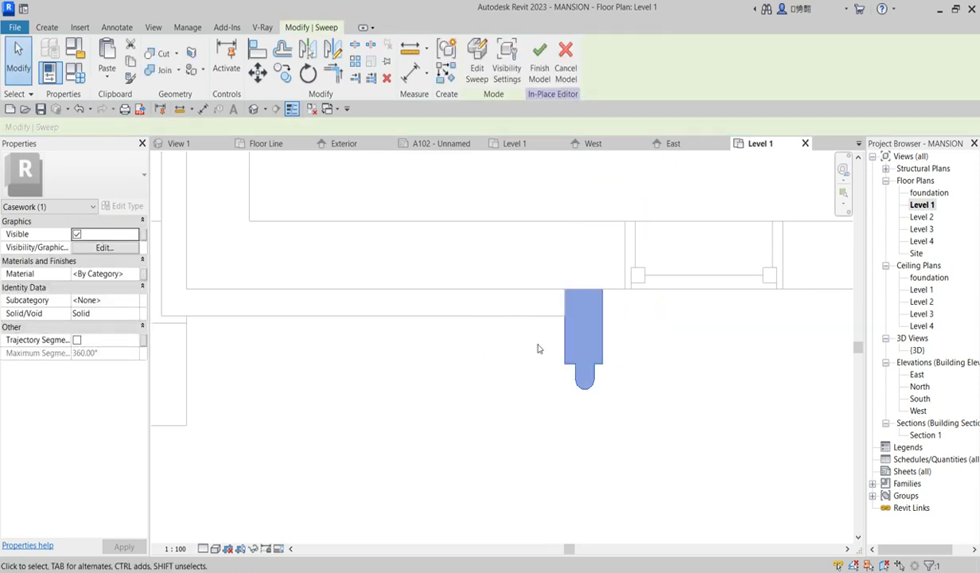
# Step: Assign the facial(1) material to the sweep
pyautogui.scroll(-2, 531, 352)
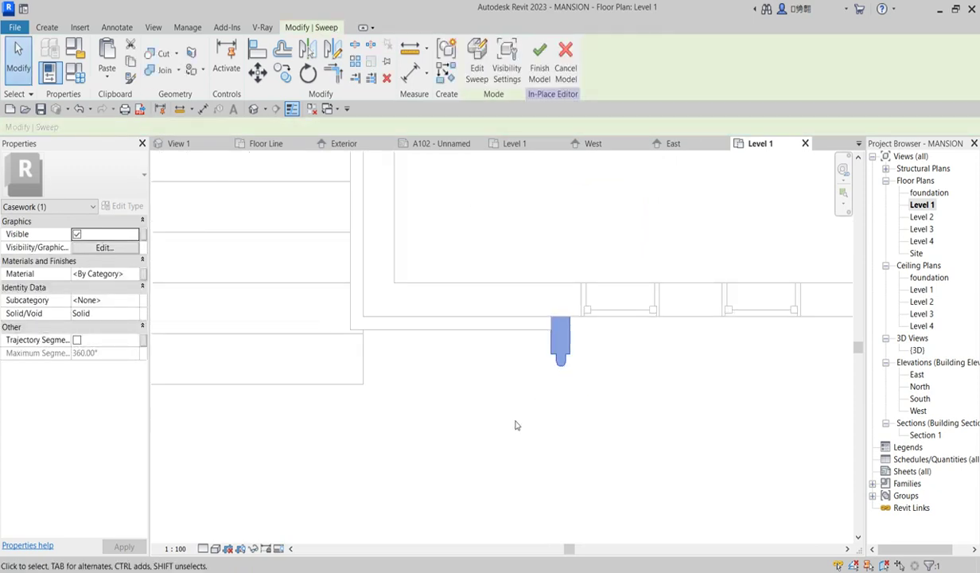
pyautogui.click(135, 275)
pyautogui.click(139, 274)
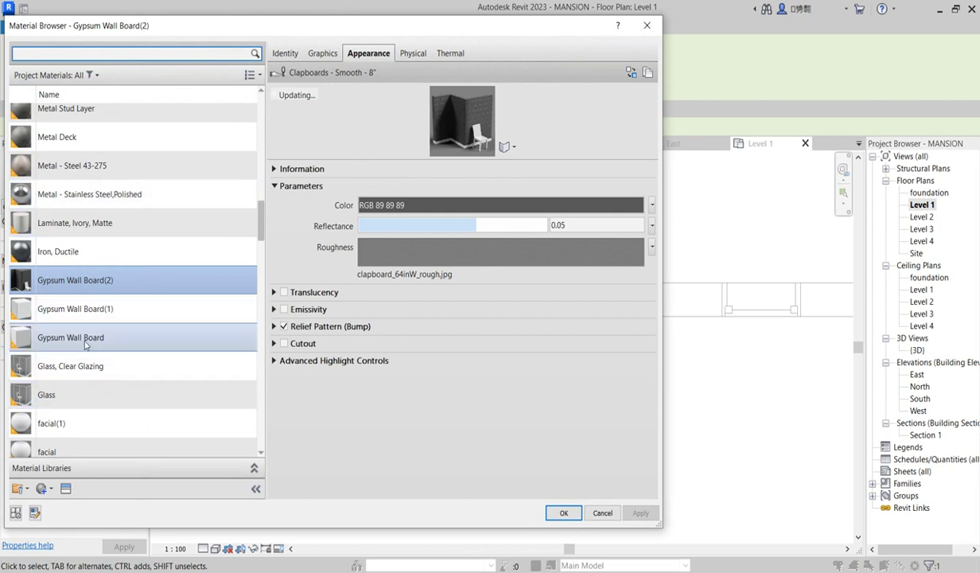
pyautogui.scroll(-1, 64, 398)
pyautogui.click(69, 424)
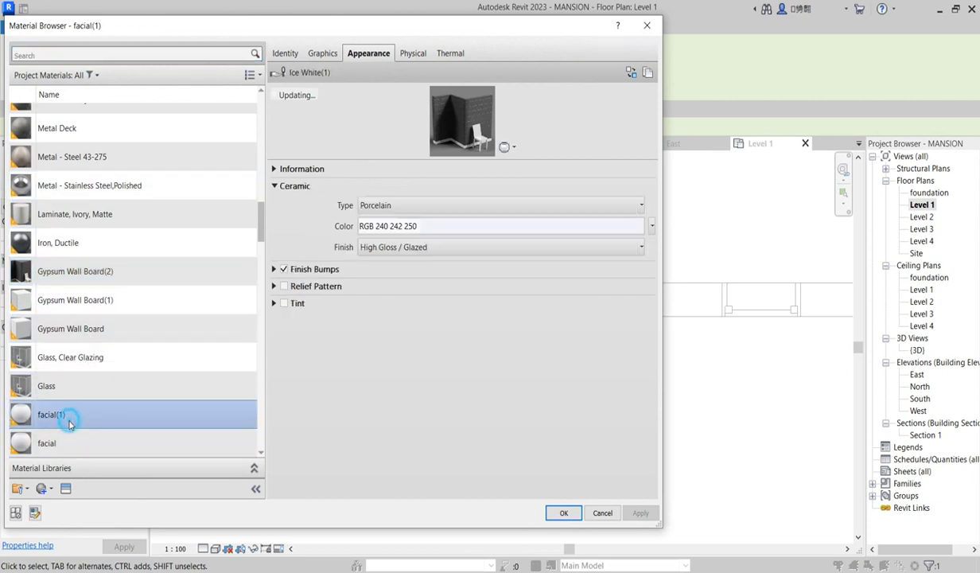
pyautogui.click(562, 512)
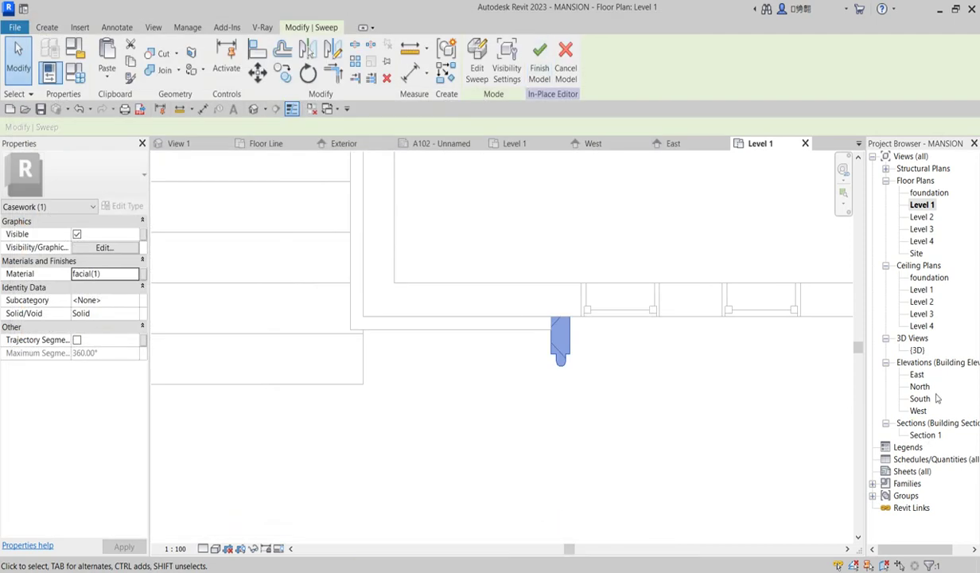
# Step: Check the swept trim around the corner cladding in the 3D view and finish the in-place model
pyautogui.doubleClick(917, 350)
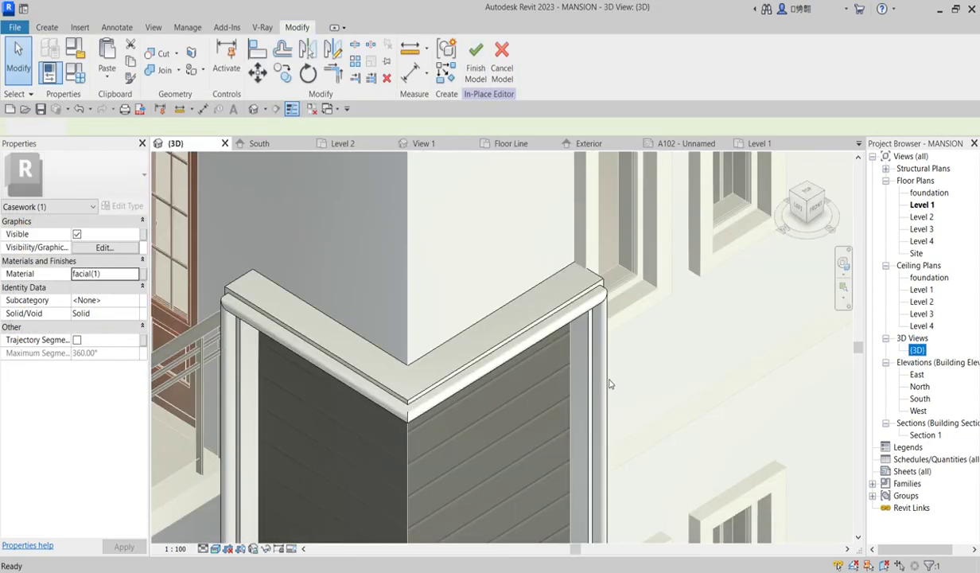
pyautogui.scroll(-6, 436, 328)
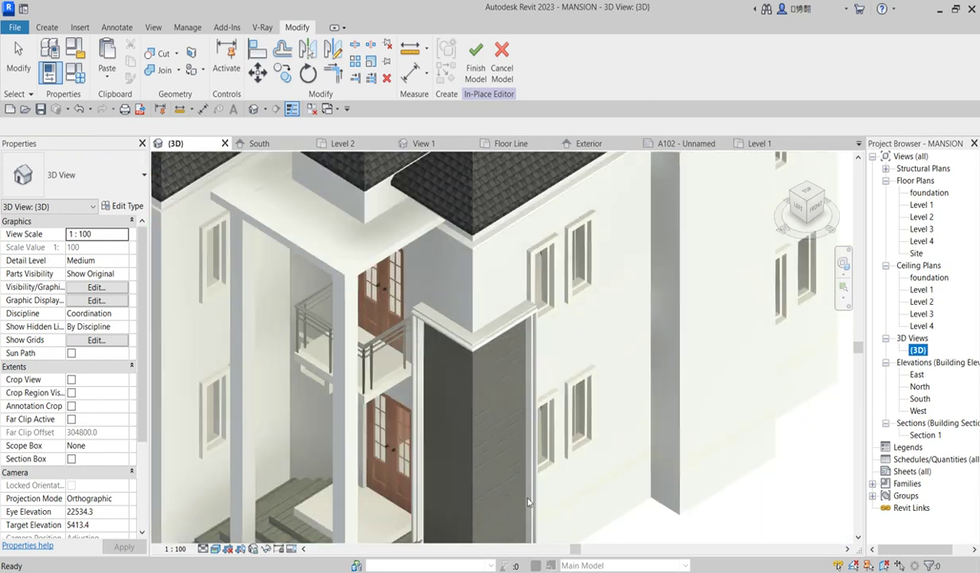
pyautogui.scroll(3, 518, 500)
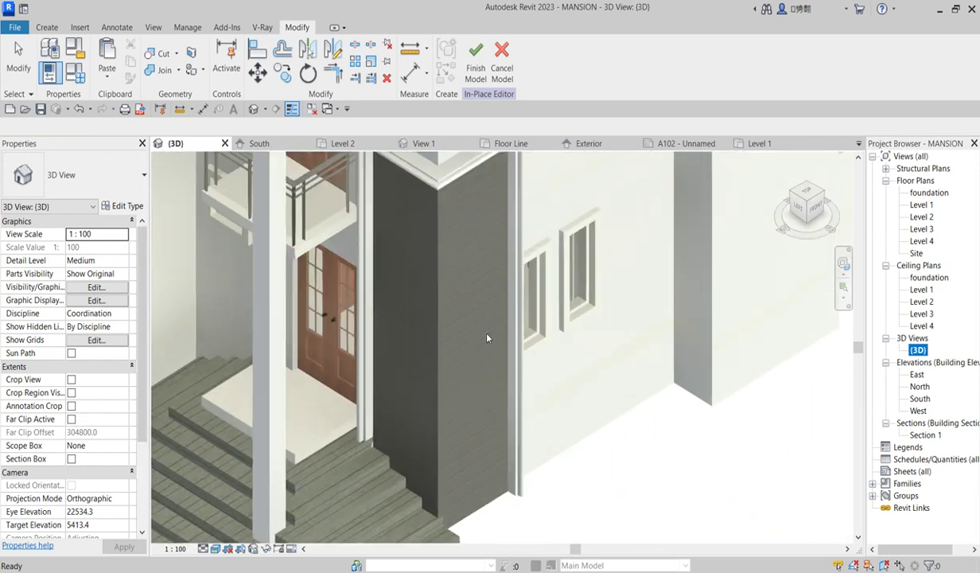
pyautogui.scroll(-2, 485, 279)
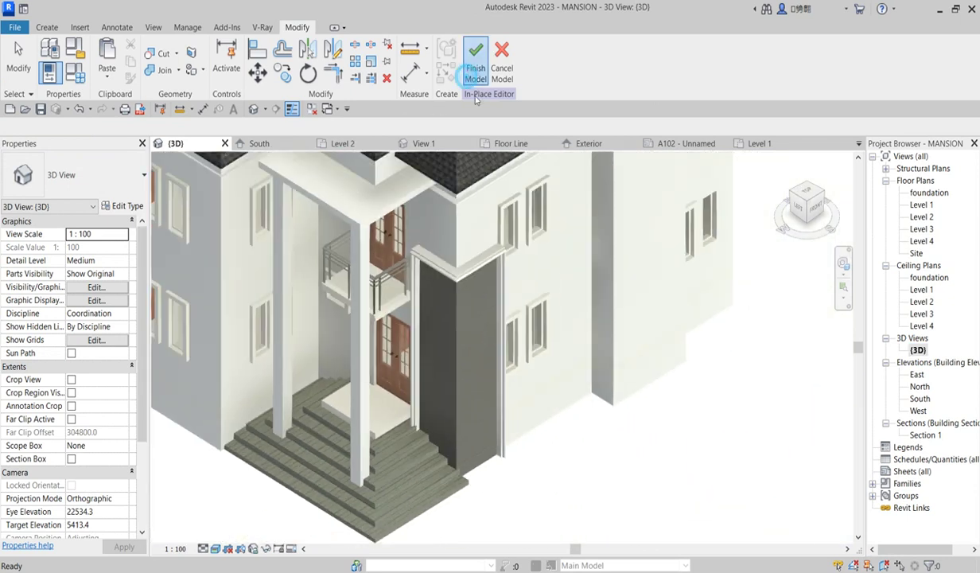
pyautogui.click(469, 68)
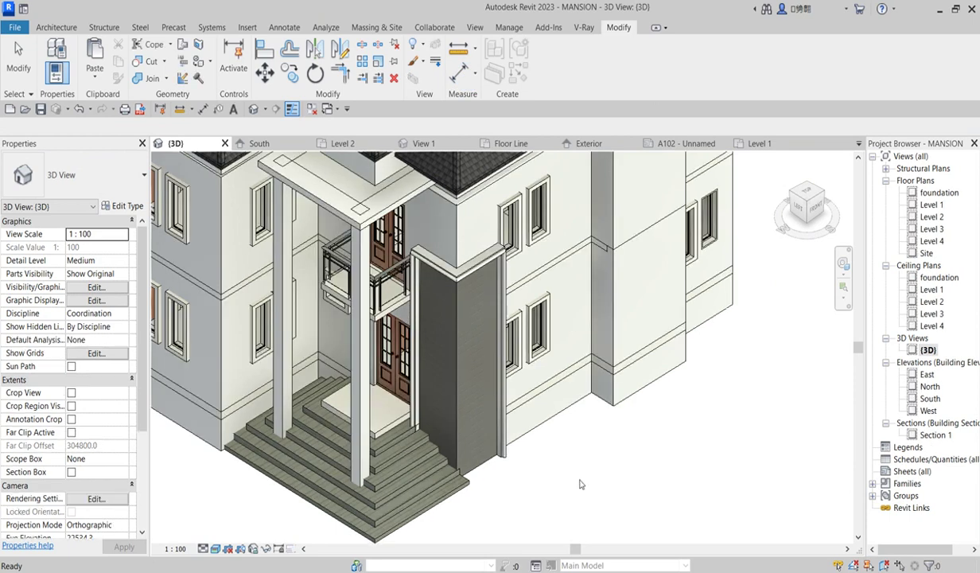
# Step: Examine the mansion's exterior in 3D, including the roof, balconies, porch steps and trimmed corner cladding
pyautogui.scroll(-5, 560, 467)
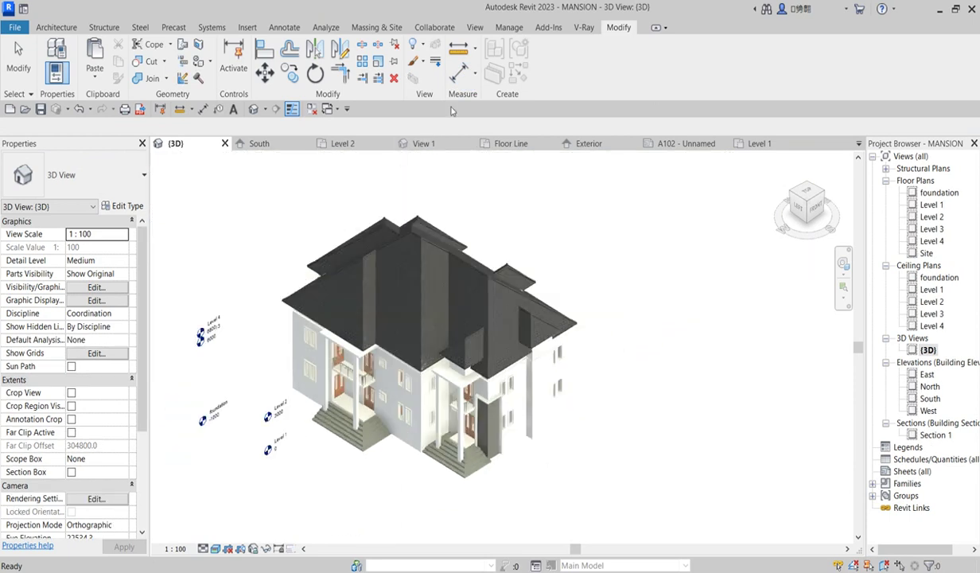
pyautogui.scroll(6, 569, 253)
pyautogui.scroll(-3, 389, 358)
pyautogui.scroll(4, 389, 358)
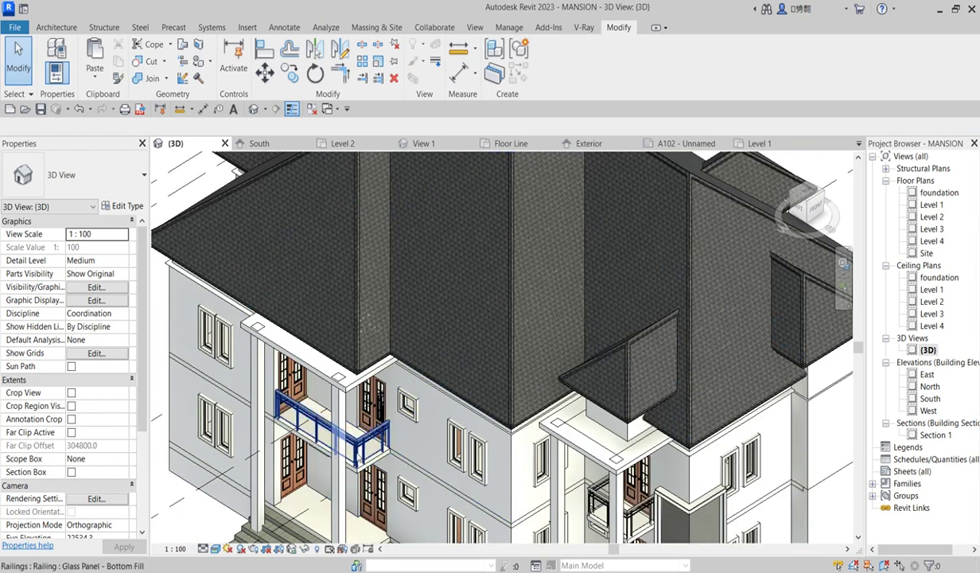
pyautogui.scroll(3, 388, 370)
pyautogui.scroll(-3, 451, 412)
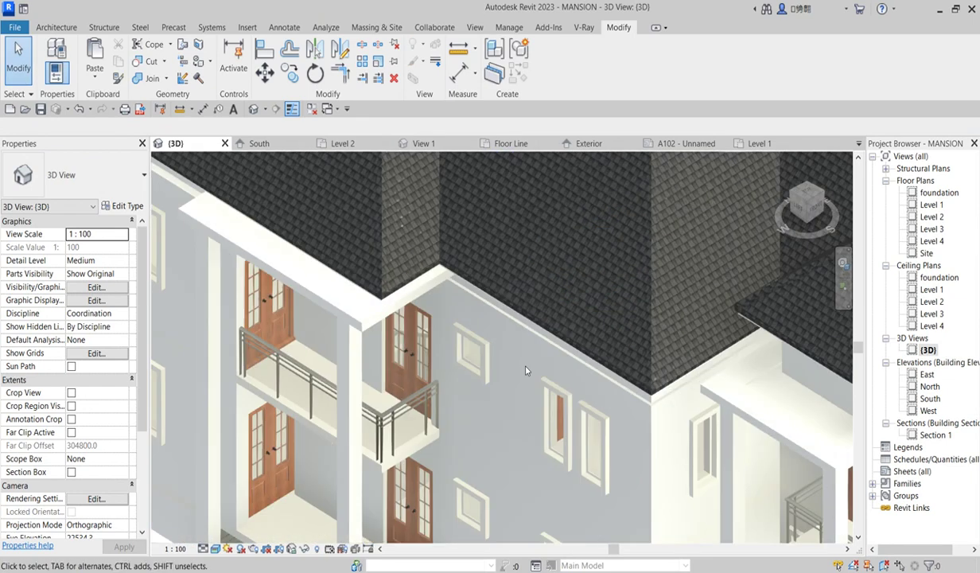
pyautogui.scroll(2, 439, 237)
pyautogui.scroll(-5, 439, 237)
pyautogui.scroll(2, 600, 406)
pyautogui.scroll(-2, 406, 442)
pyautogui.scroll(-1, 405, 443)
pyautogui.scroll(3, 525, 459)
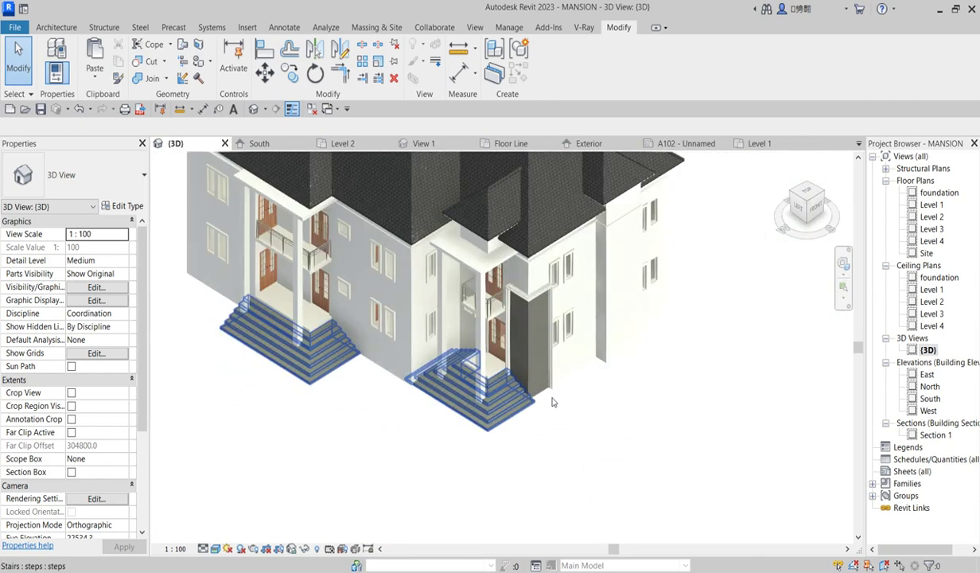
pyautogui.scroll(-3, 466, 503)
pyautogui.scroll(1, 458, 458)
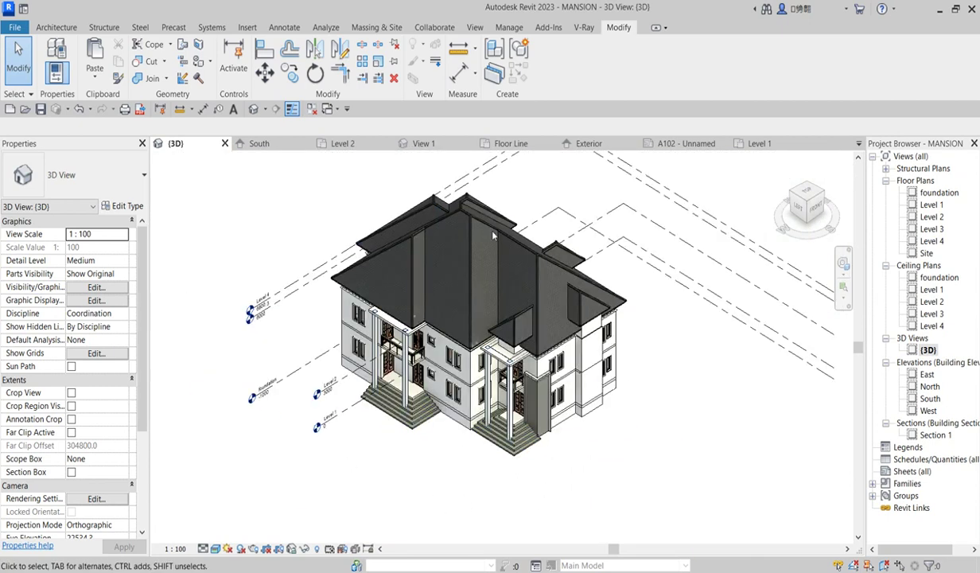
pyautogui.scroll(1, 295, 328)
pyautogui.scroll(-3, 345, 361)
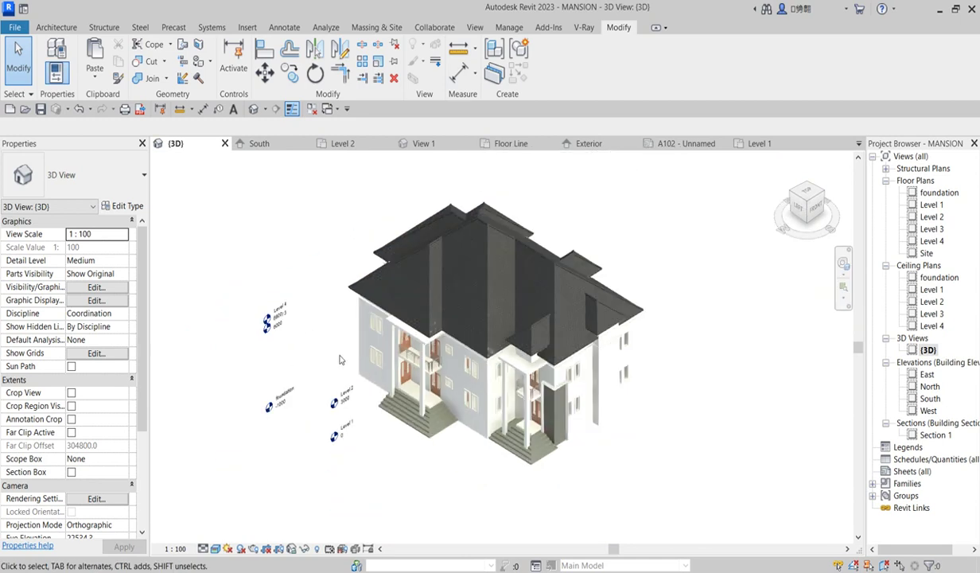
pyautogui.scroll(4, 344, 361)
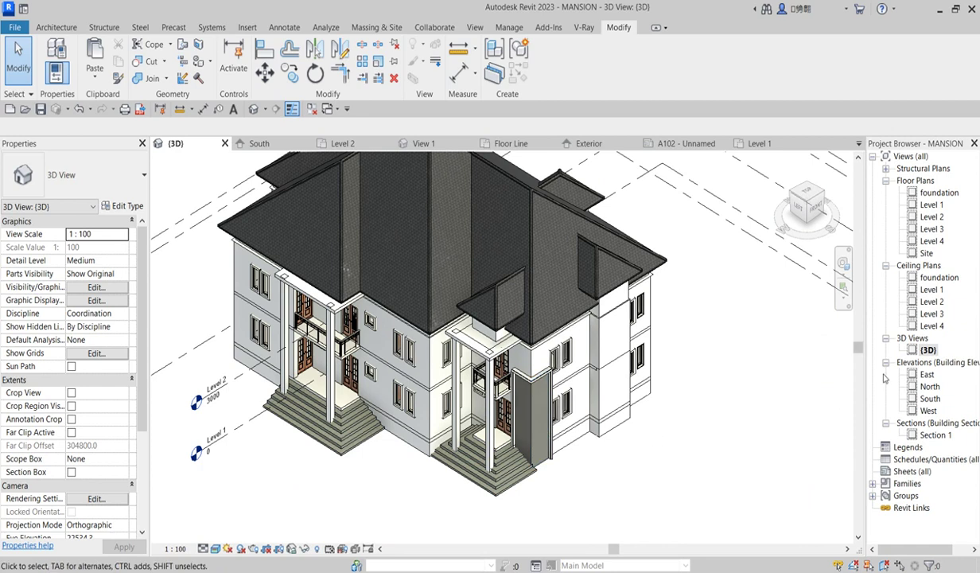
pyautogui.scroll(-3, 397, 329)
pyautogui.scroll(6, 393, 329)
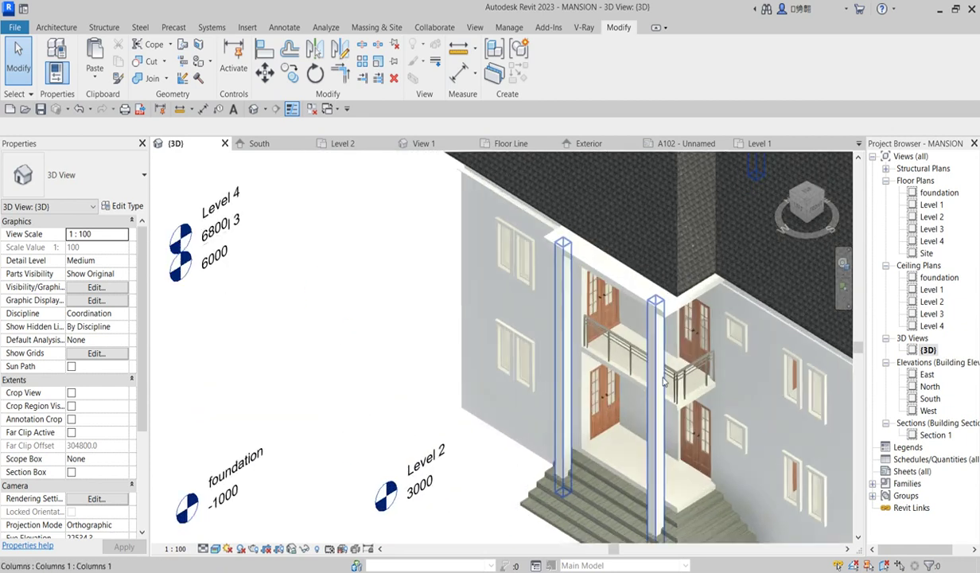
pyautogui.moveTo(827, 422); pyautogui.dragTo(636, 374, button='middle')
pyautogui.scroll(2, 632, 383)
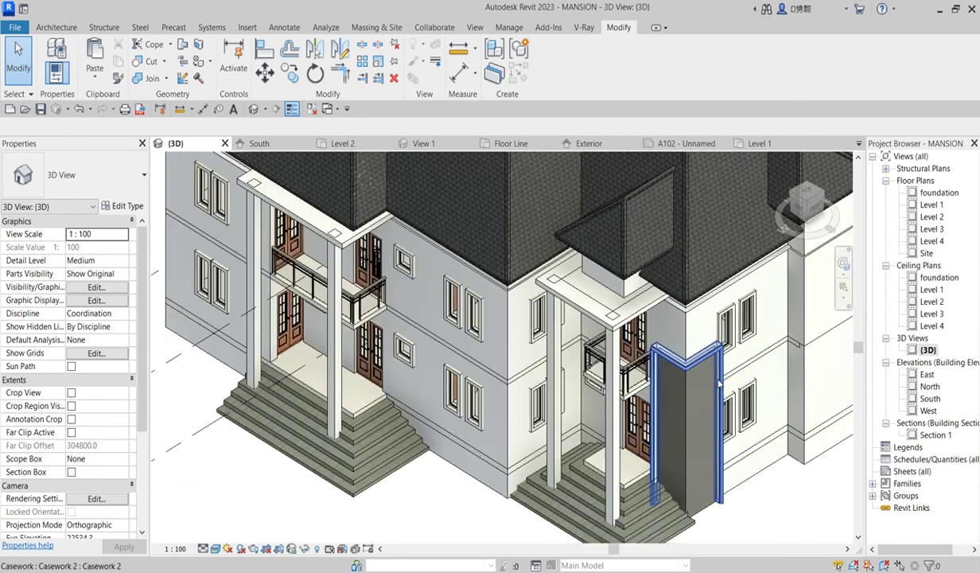
pyautogui.scroll(-4, 623, 478)
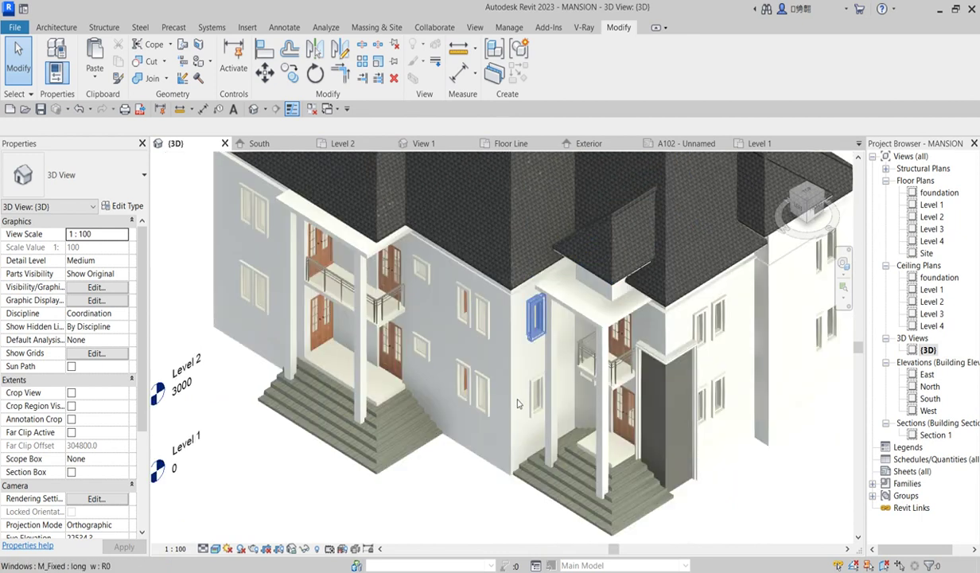